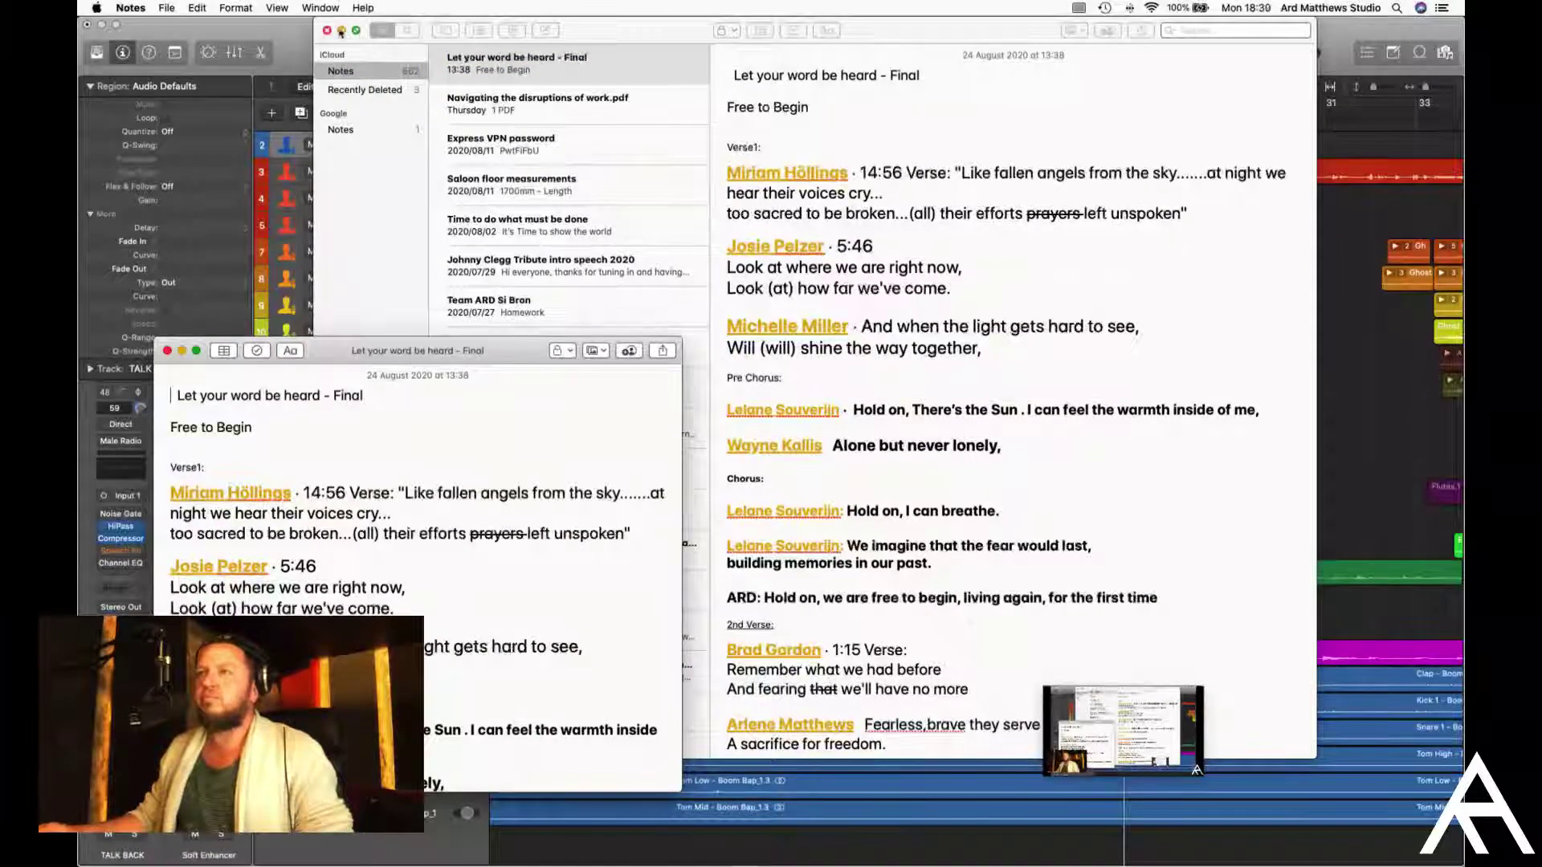
Minimize the main Notes window and move the separate lyrics note, showing its closing lines, over the track headers
{"action": "left_click", "coordinate": [342, 30]}
{"action": "scroll", "coordinate": [407, 614], "scroll_direction": "down", "scroll_amount": 10}
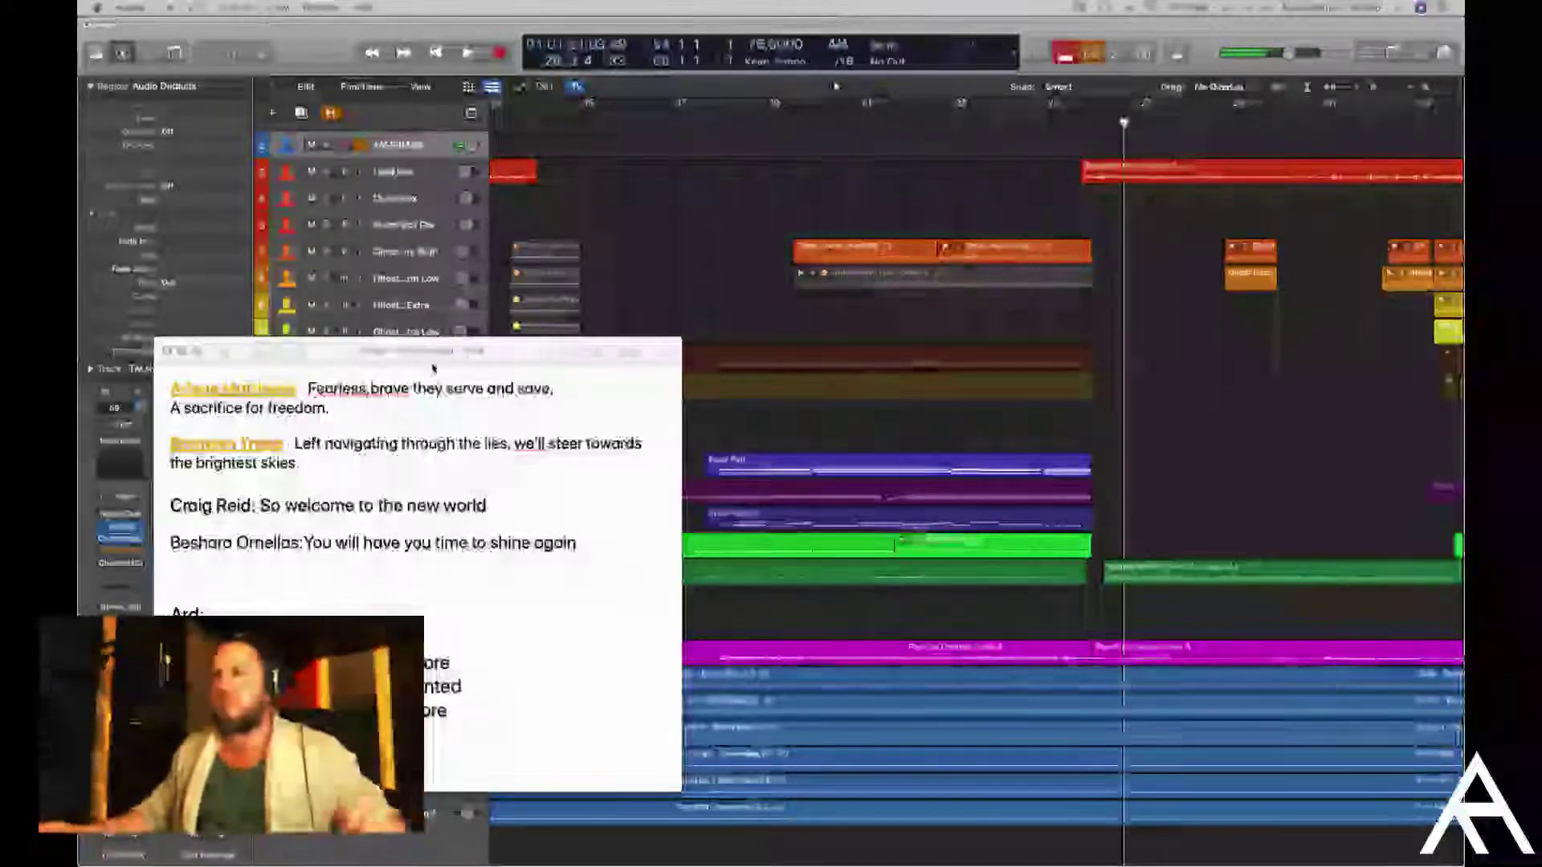
{"action": "left_click_drag", "start_coordinate": [434, 353], "coordinate": [414, 112]}
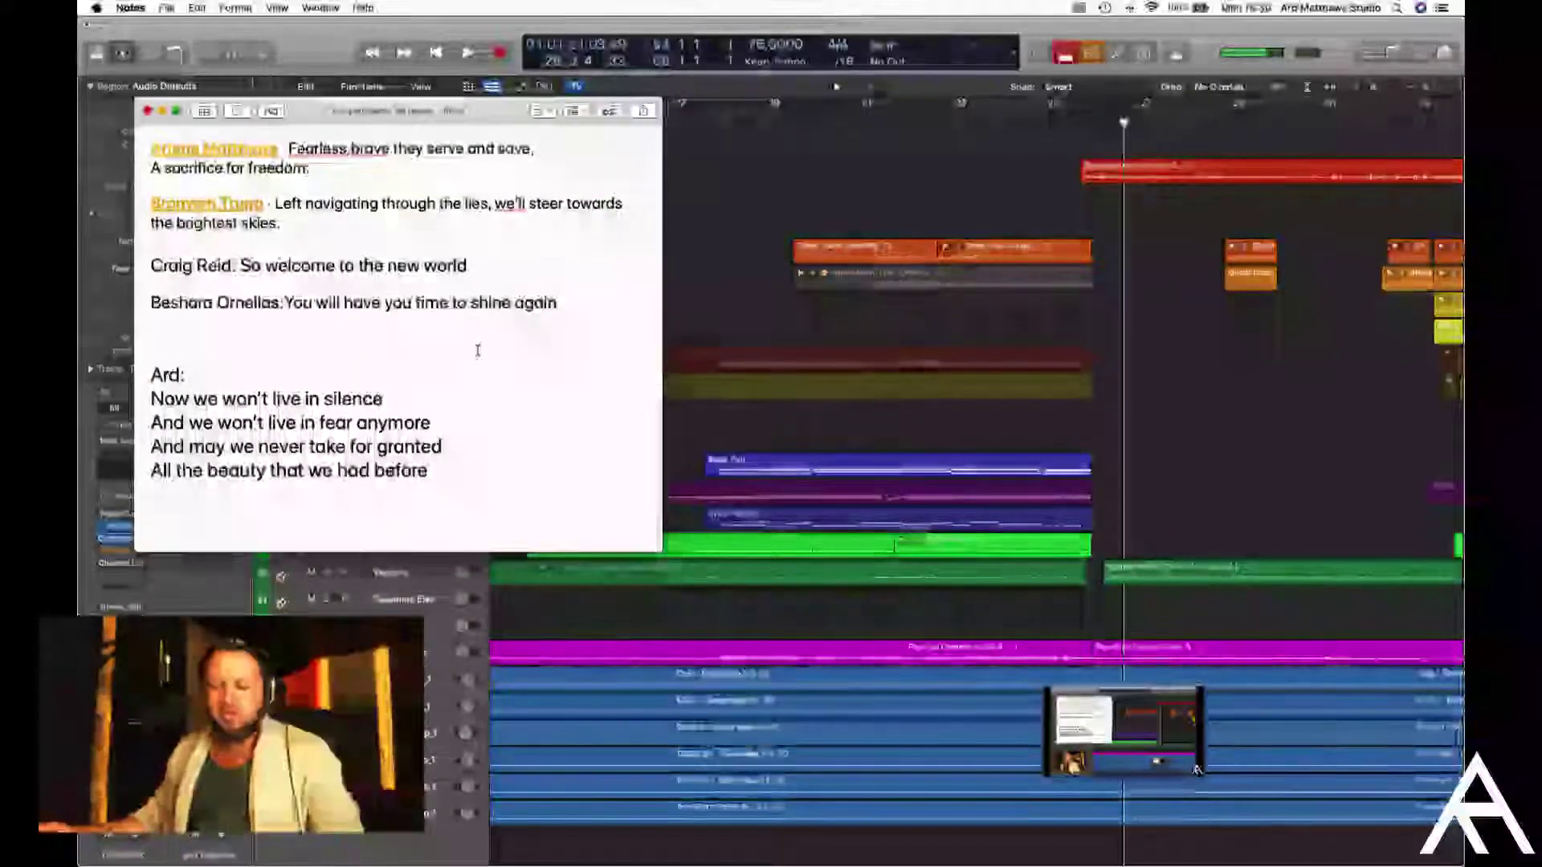
Enlarge all the text in the lyrics note by two size increments
{"action": "key", "text": "super+a"}
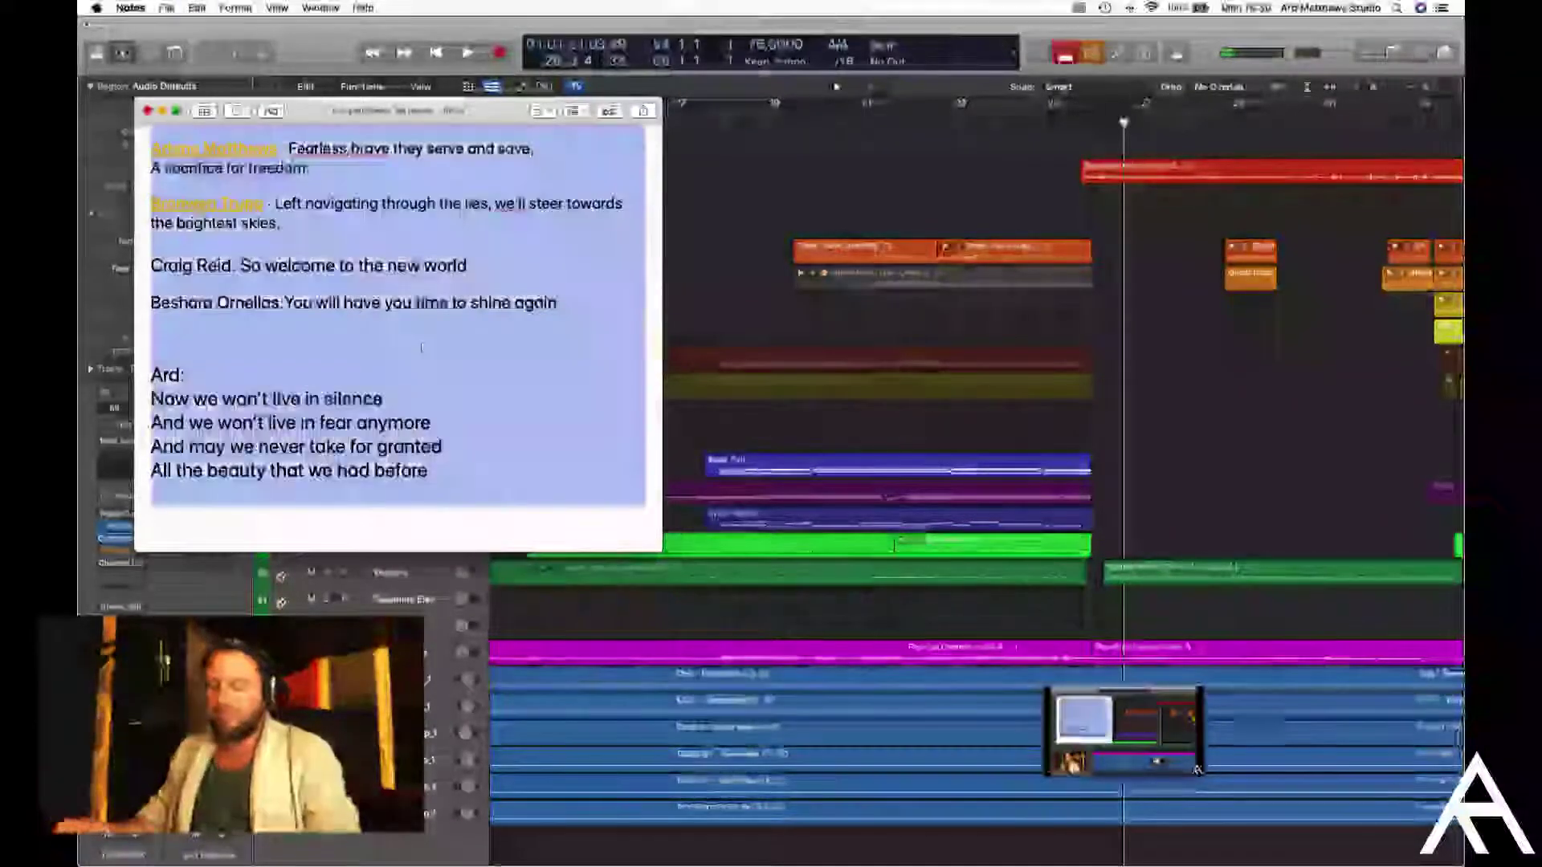
{"action": "key", "text": "super+plus"}
{"action": "key", "text": "super+plus"}
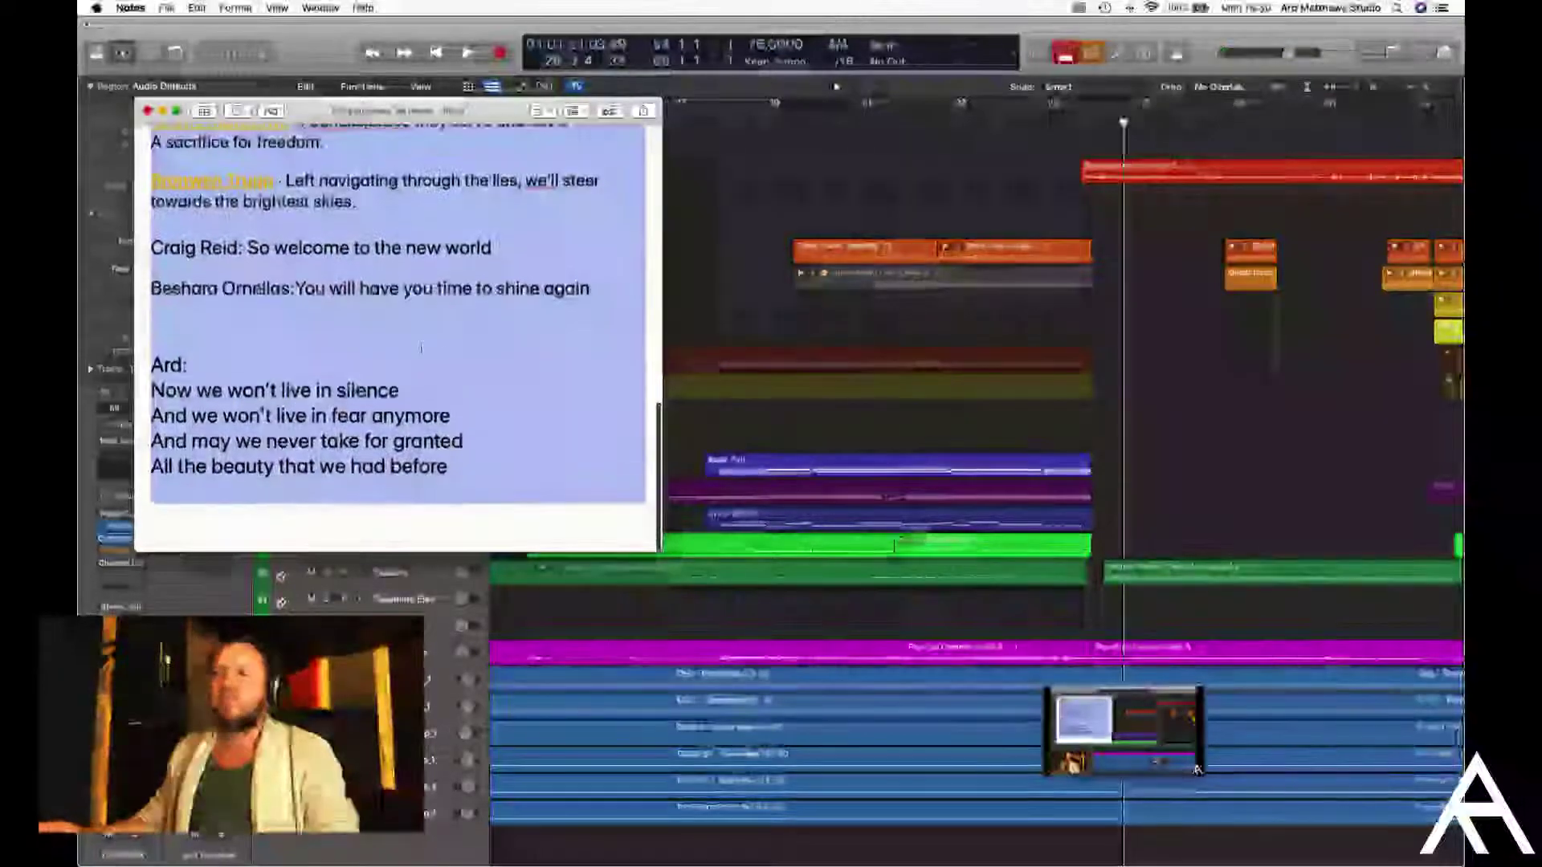
{"action": "left_click", "coordinate": [444, 343]}
{"action": "scroll", "coordinate": [444, 344], "scroll_direction": "up", "scroll_amount": 3}
{"action": "scroll", "coordinate": [398, 321], "scroll_direction": "down", "scroll_amount": 2}
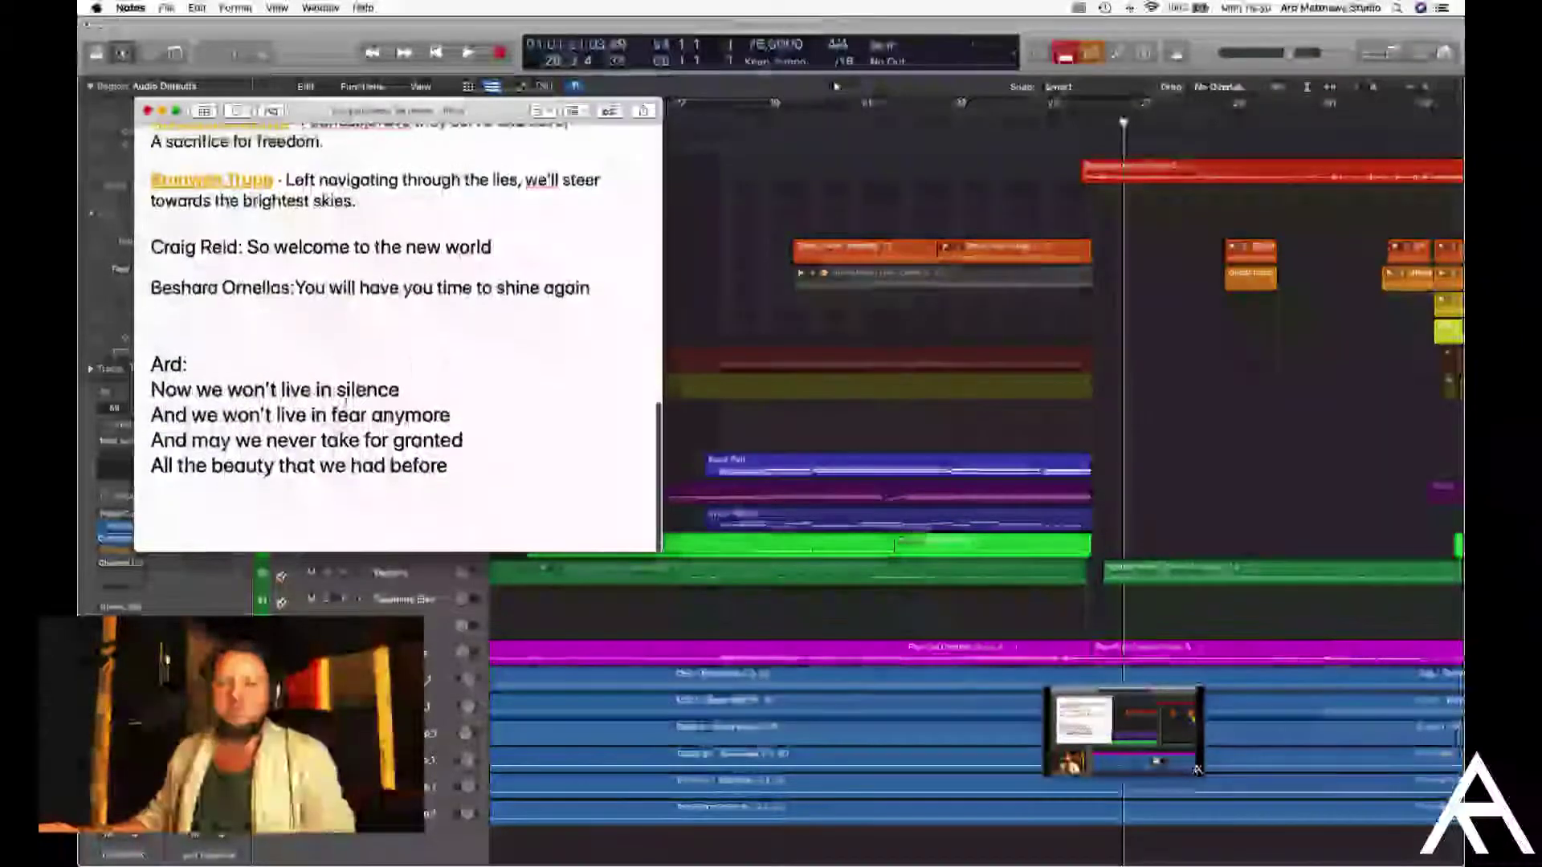
{"action": "key", "text": "super+Tab"}
{"action": "key", "text": "super+Tab"}
{"action": "key", "text": "super+Tab"}
{"action": "key", "text": "super+Tab"}
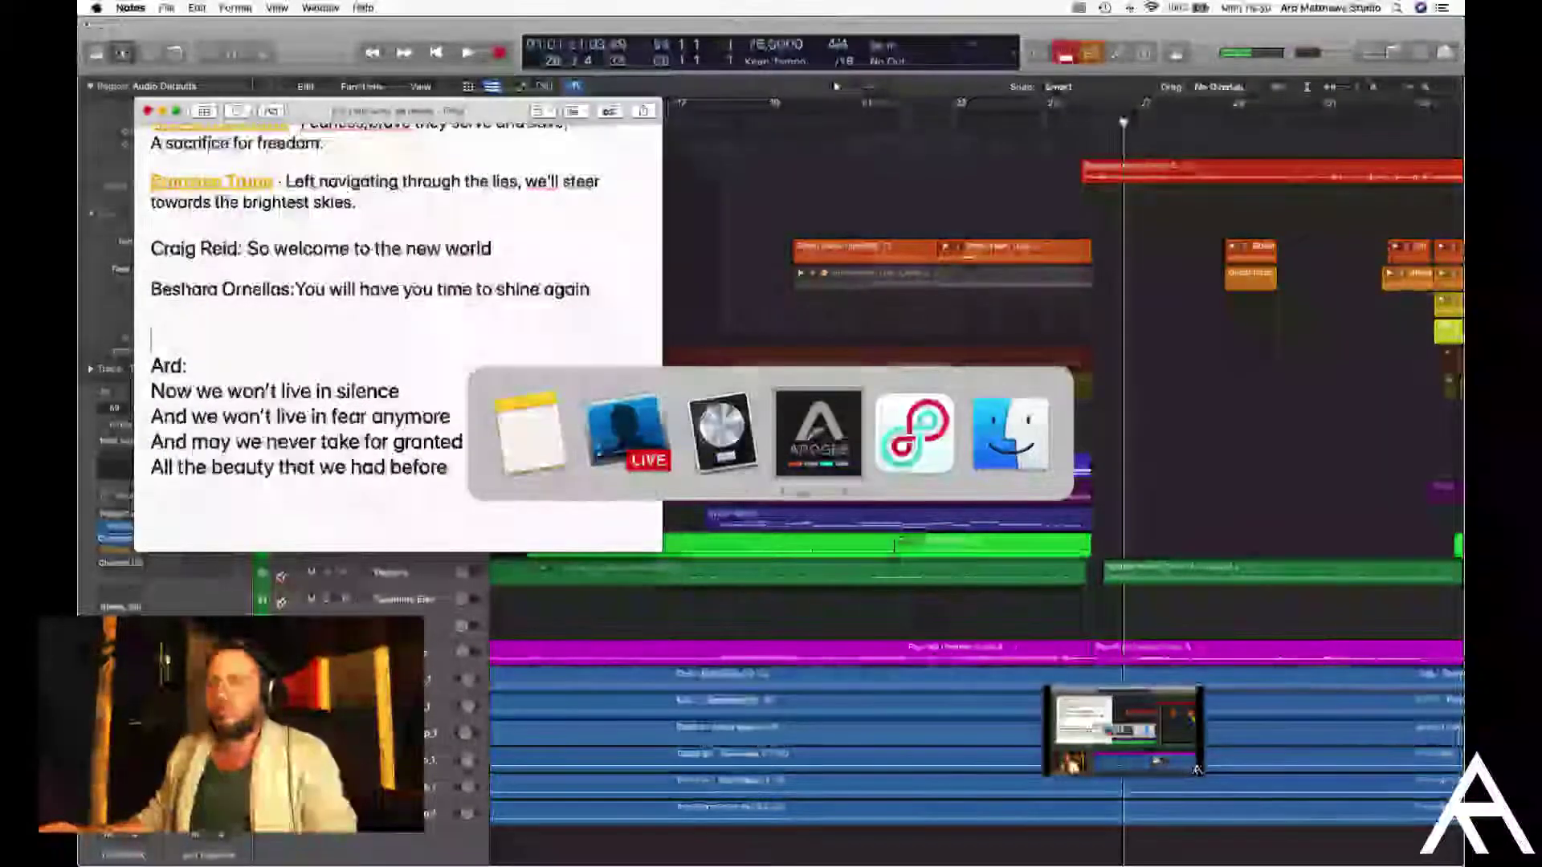
{"action": "key", "text": "super+Tab"}
{"action": "key", "text": "super+Tab"}
{"action": "key", "text": "super+Tab"}
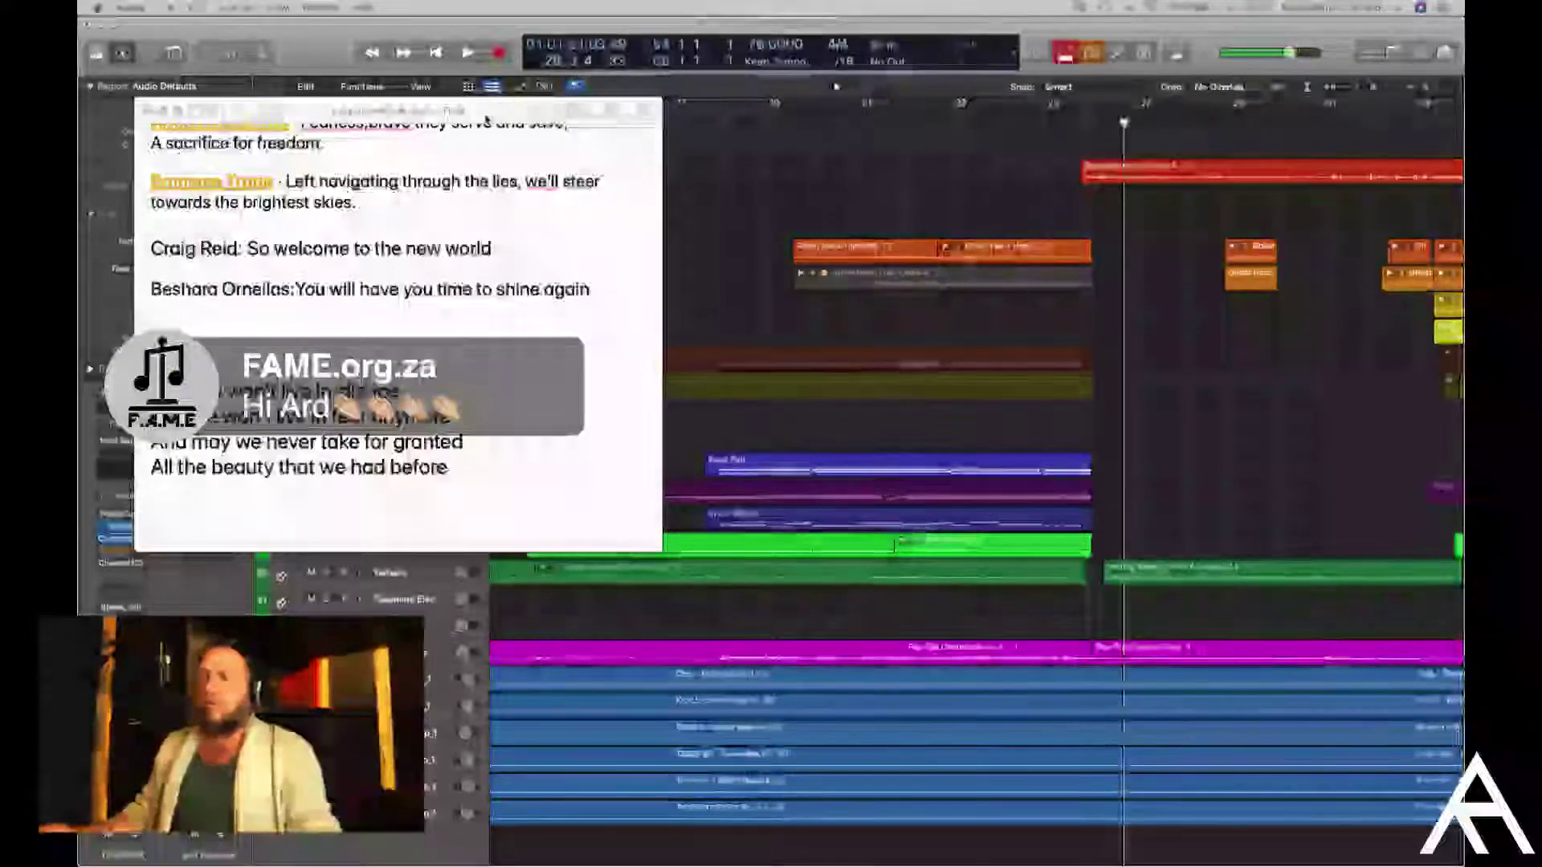
Reposition the lyrics note window so that it partly overlaps the track headers and the arrangement
{"action": "left_click_drag", "start_coordinate": [572, 117], "coordinate": [464, 53]}
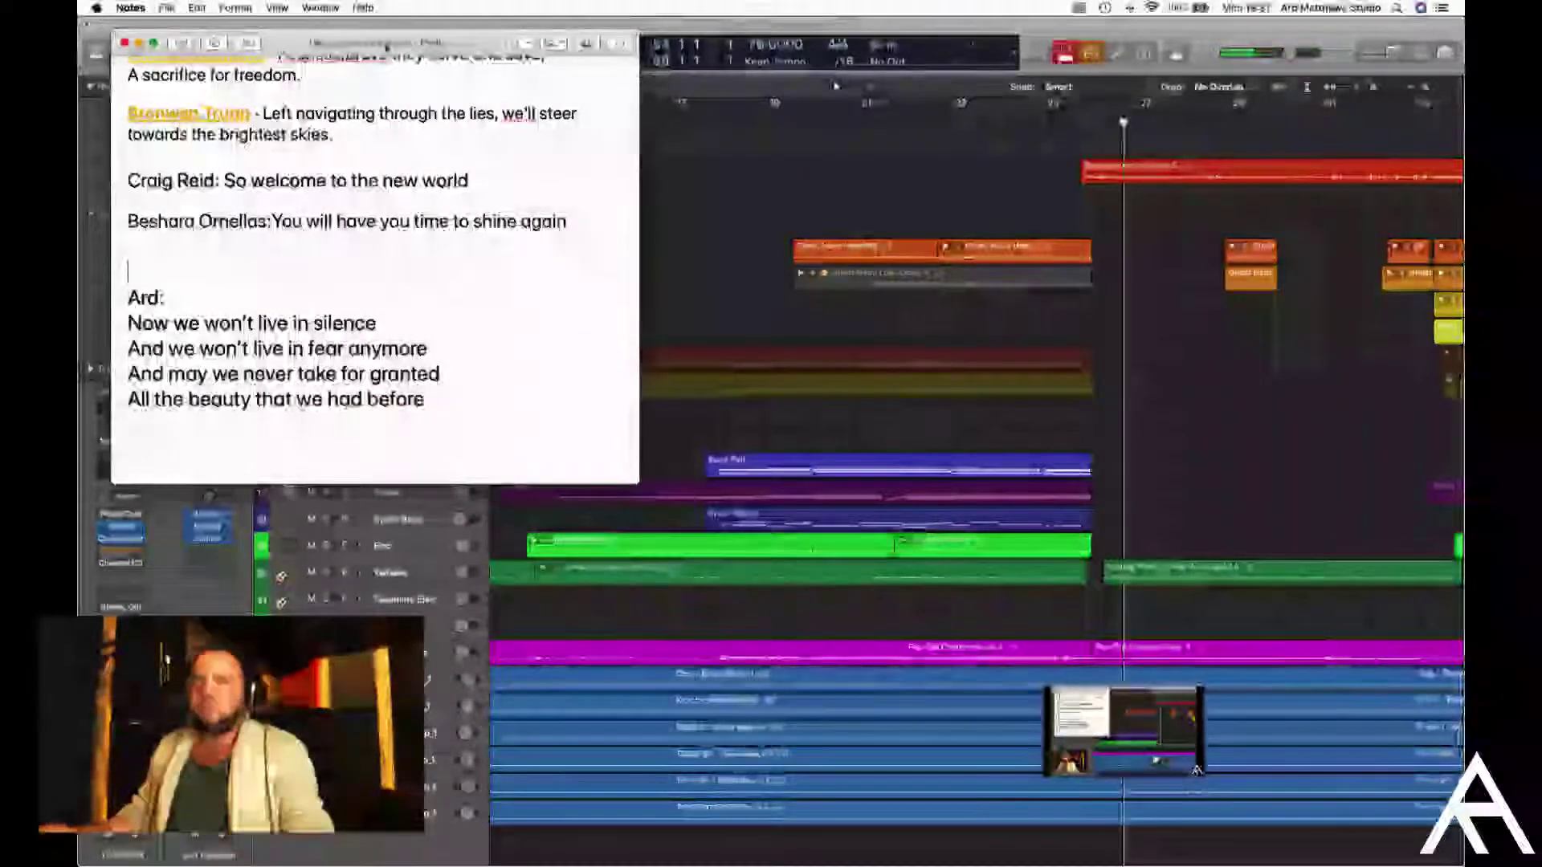
{"action": "left_click_drag", "start_coordinate": [387, 48], "coordinate": [584, 128]}
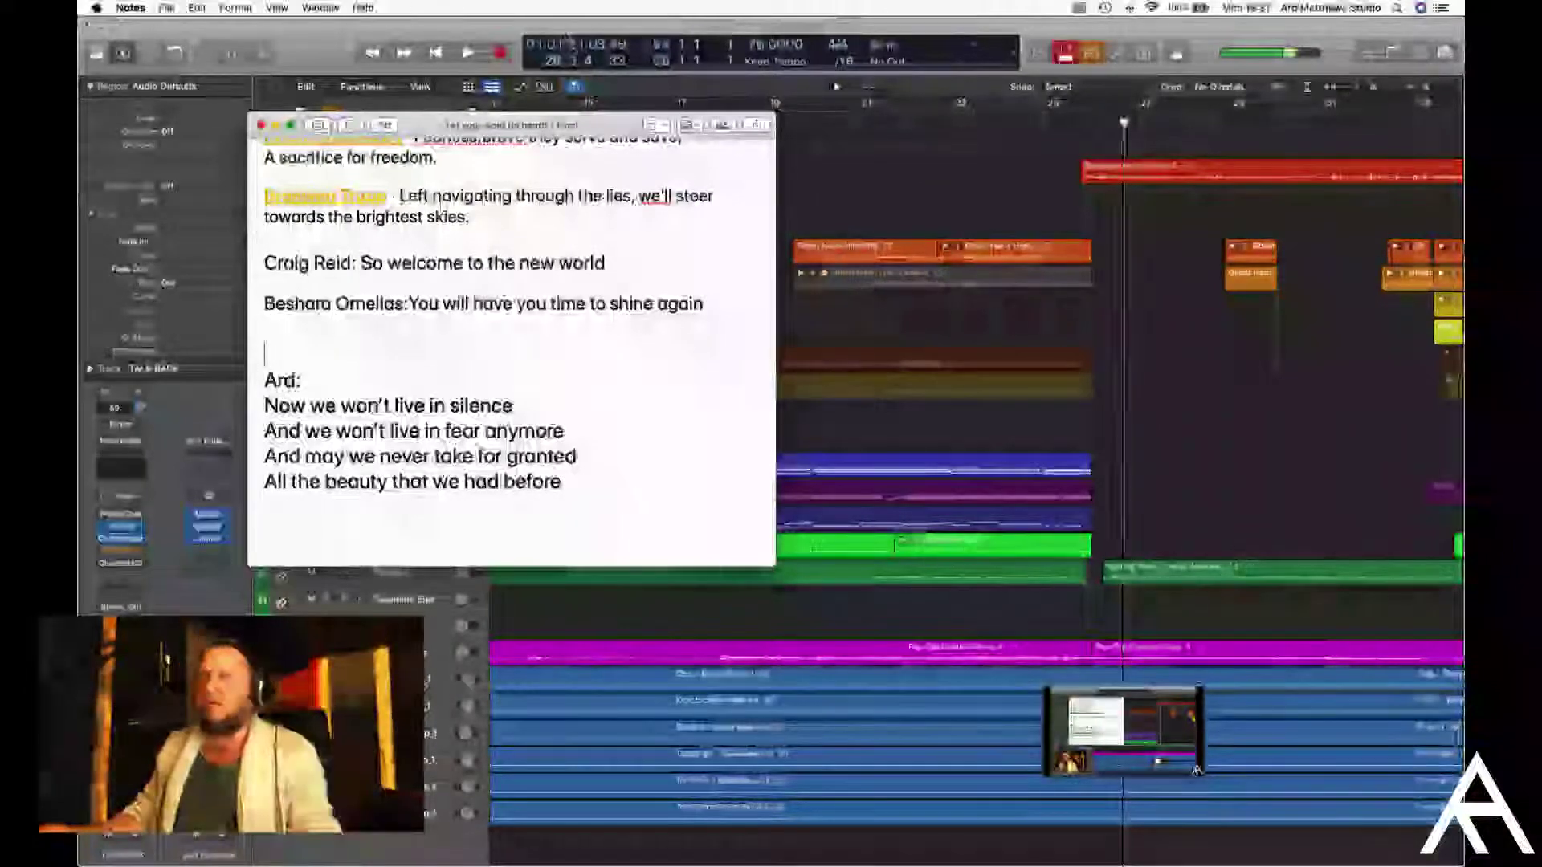
Switch to Logic Pro X and increase the vertical zoom of the tracks by two levels
{"action": "key", "text": "super+Tab"}
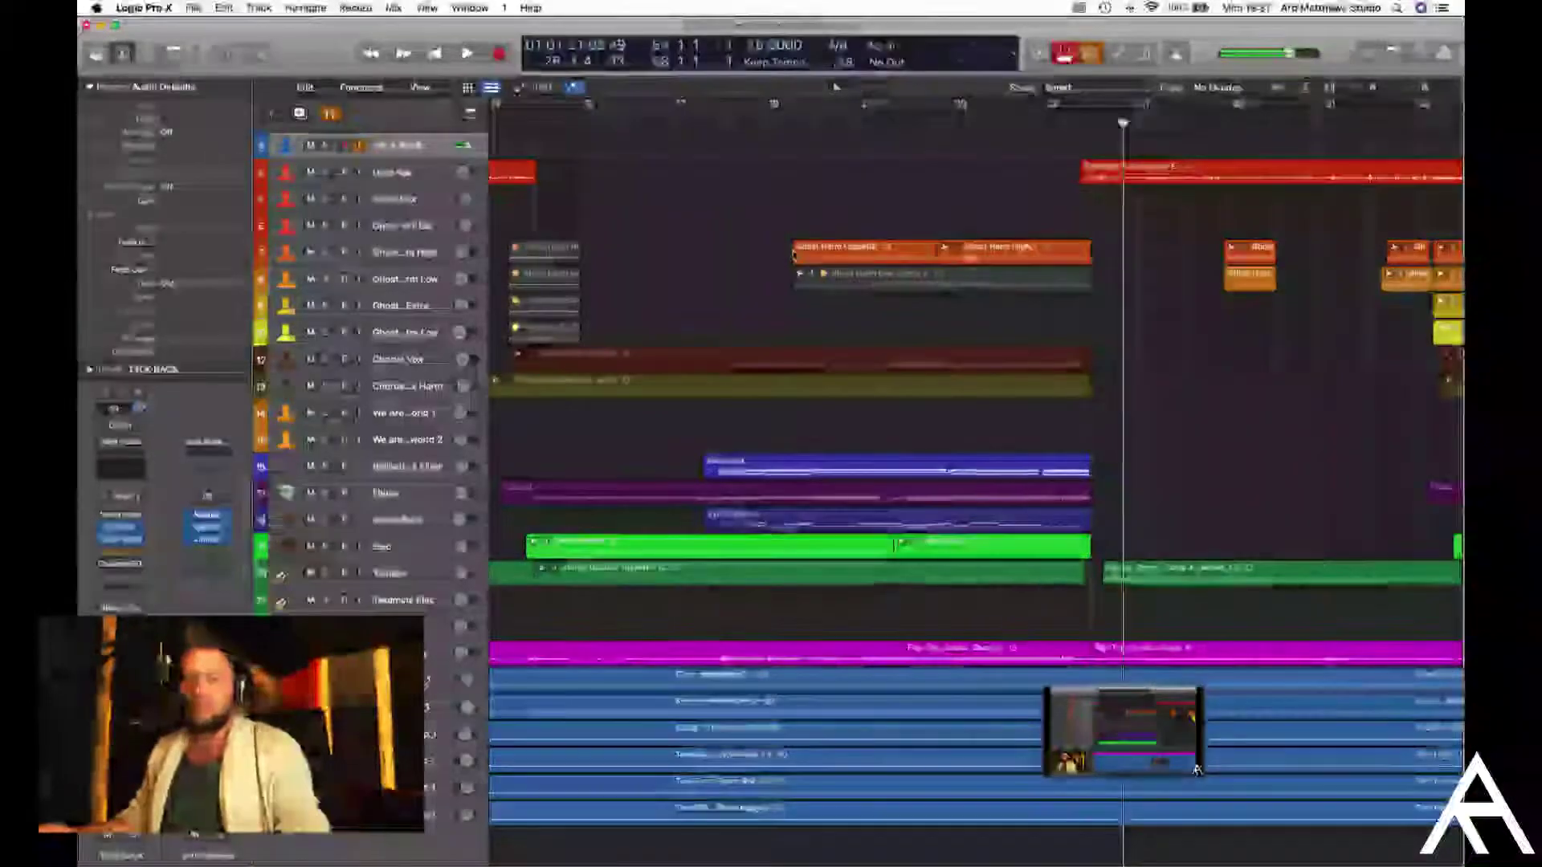
{"action": "scroll", "coordinate": [907, 228], "scroll_direction": "left", "scroll_amount": 3}
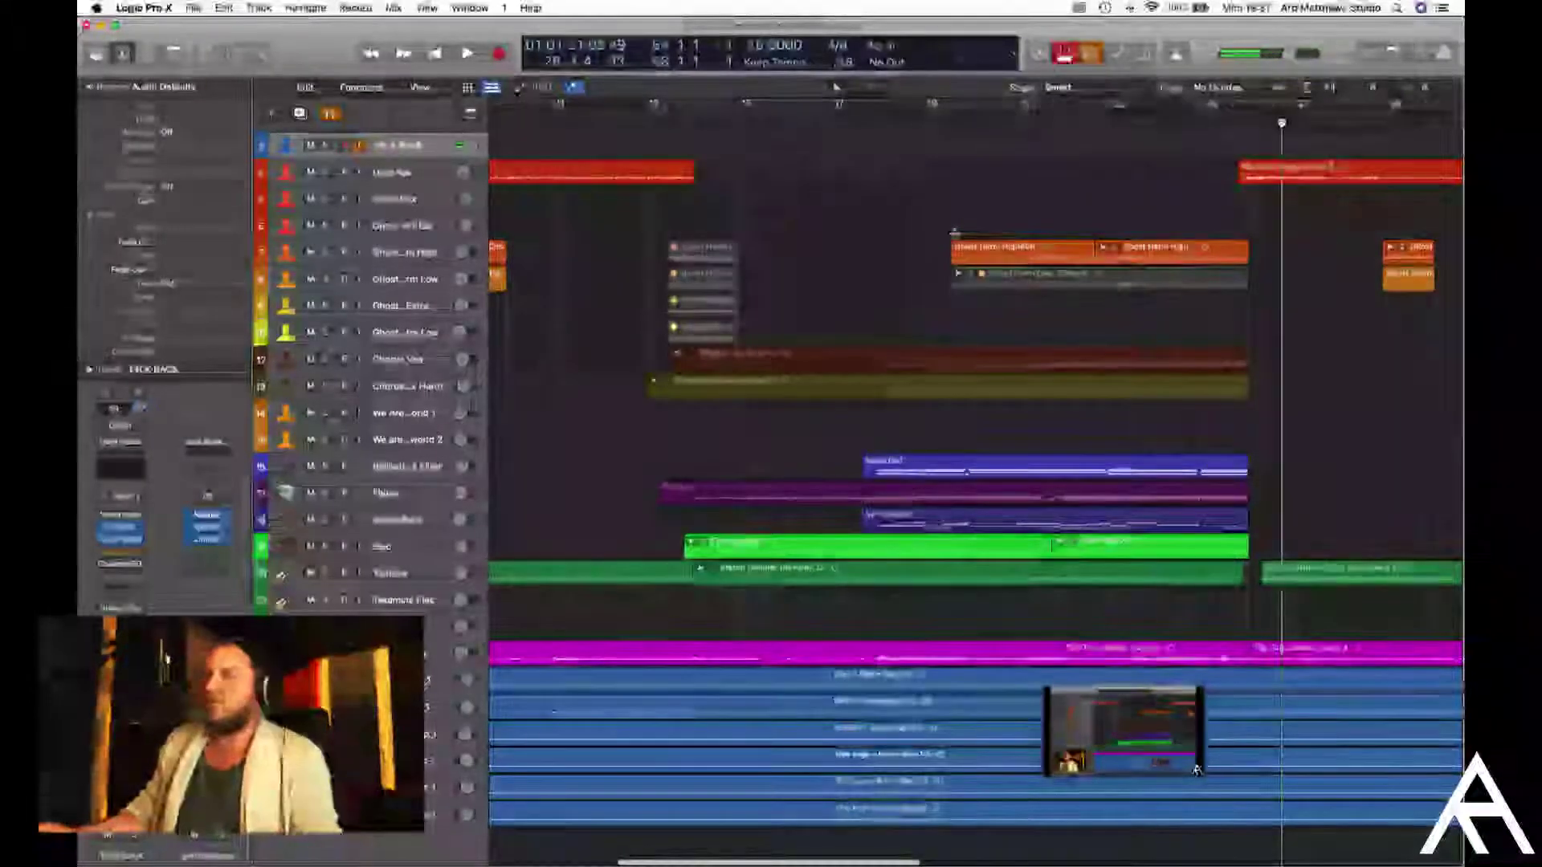
{"action": "key", "text": "super+Down"}
{"action": "key", "text": "super+Down"}
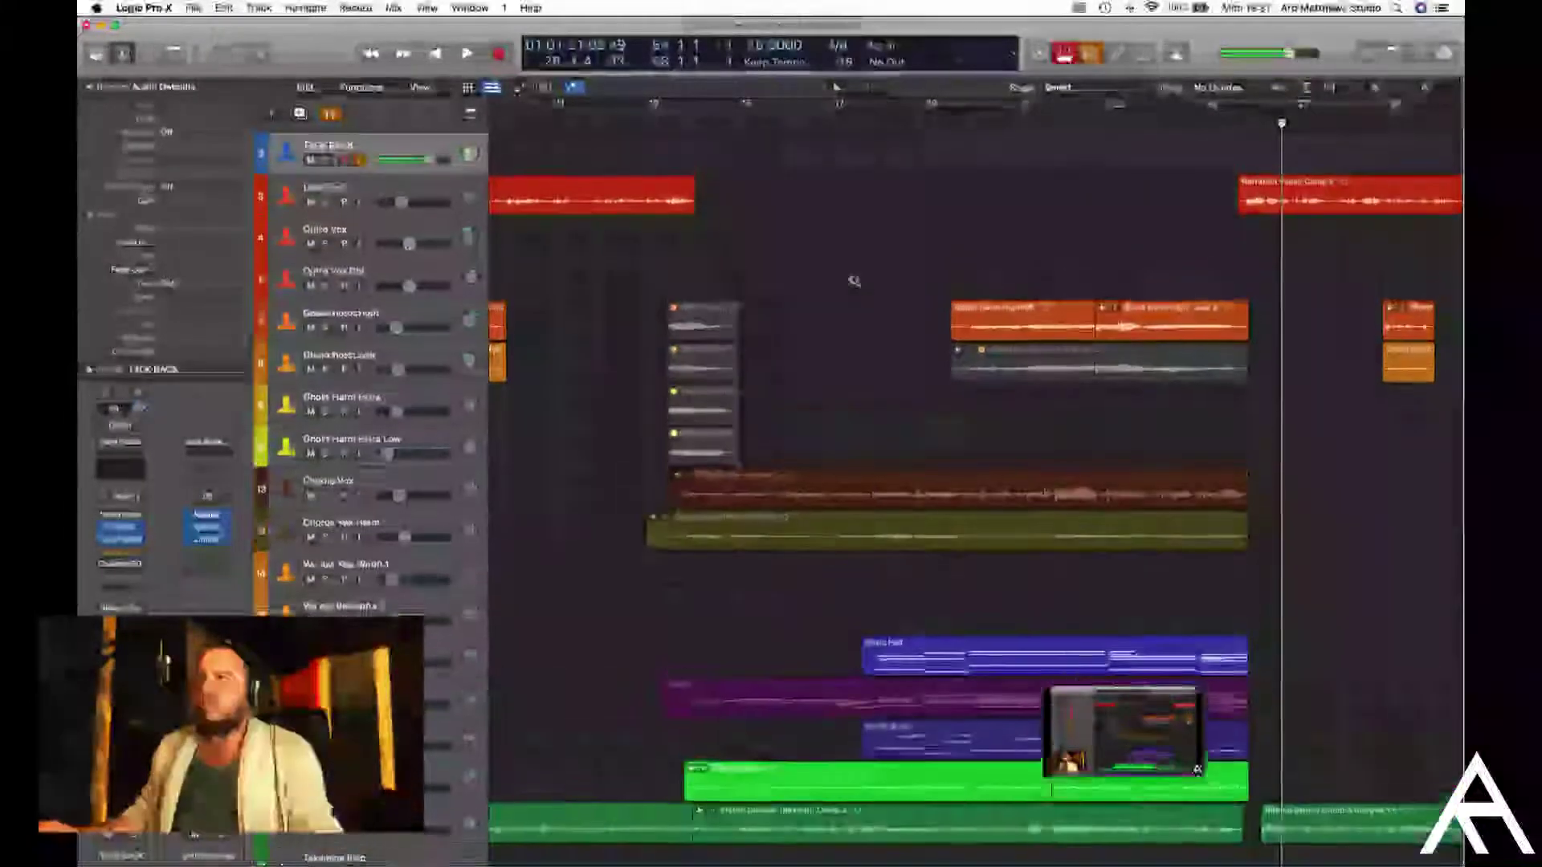
Play the song from just before the second Lead Vox region and follow the playback through the following chorus vocals
{"action": "scroll", "coordinate": [855, 284], "scroll_direction": "right", "scroll_amount": 2}
{"action": "scroll", "coordinate": [855, 284], "scroll_direction": "right", "scroll_amount": 8}
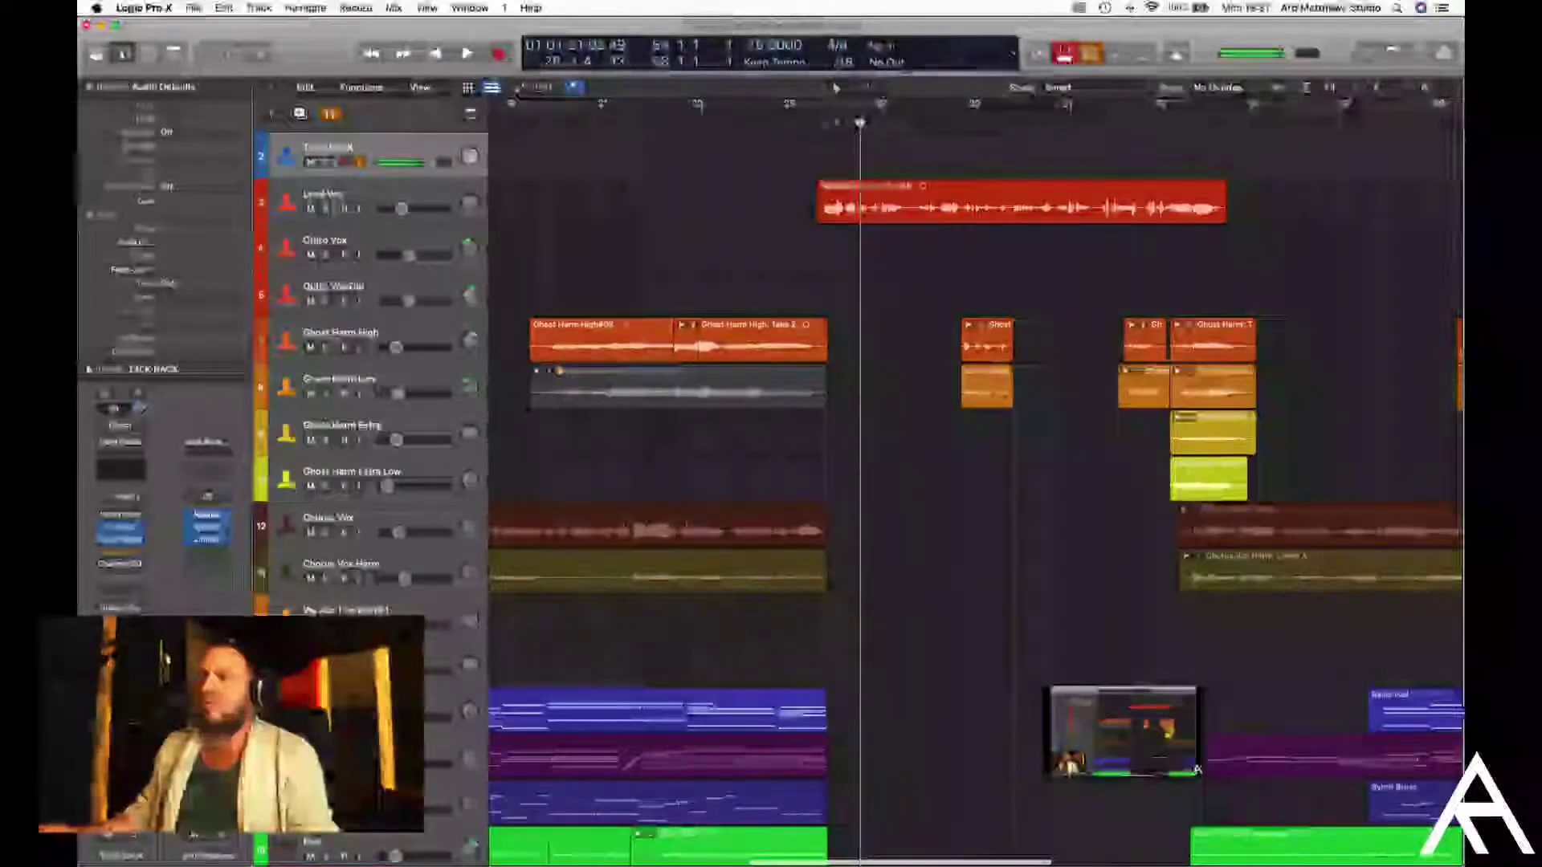
{"action": "left_click", "coordinate": [801, 104]}
{"action": "key", "text": "space"}
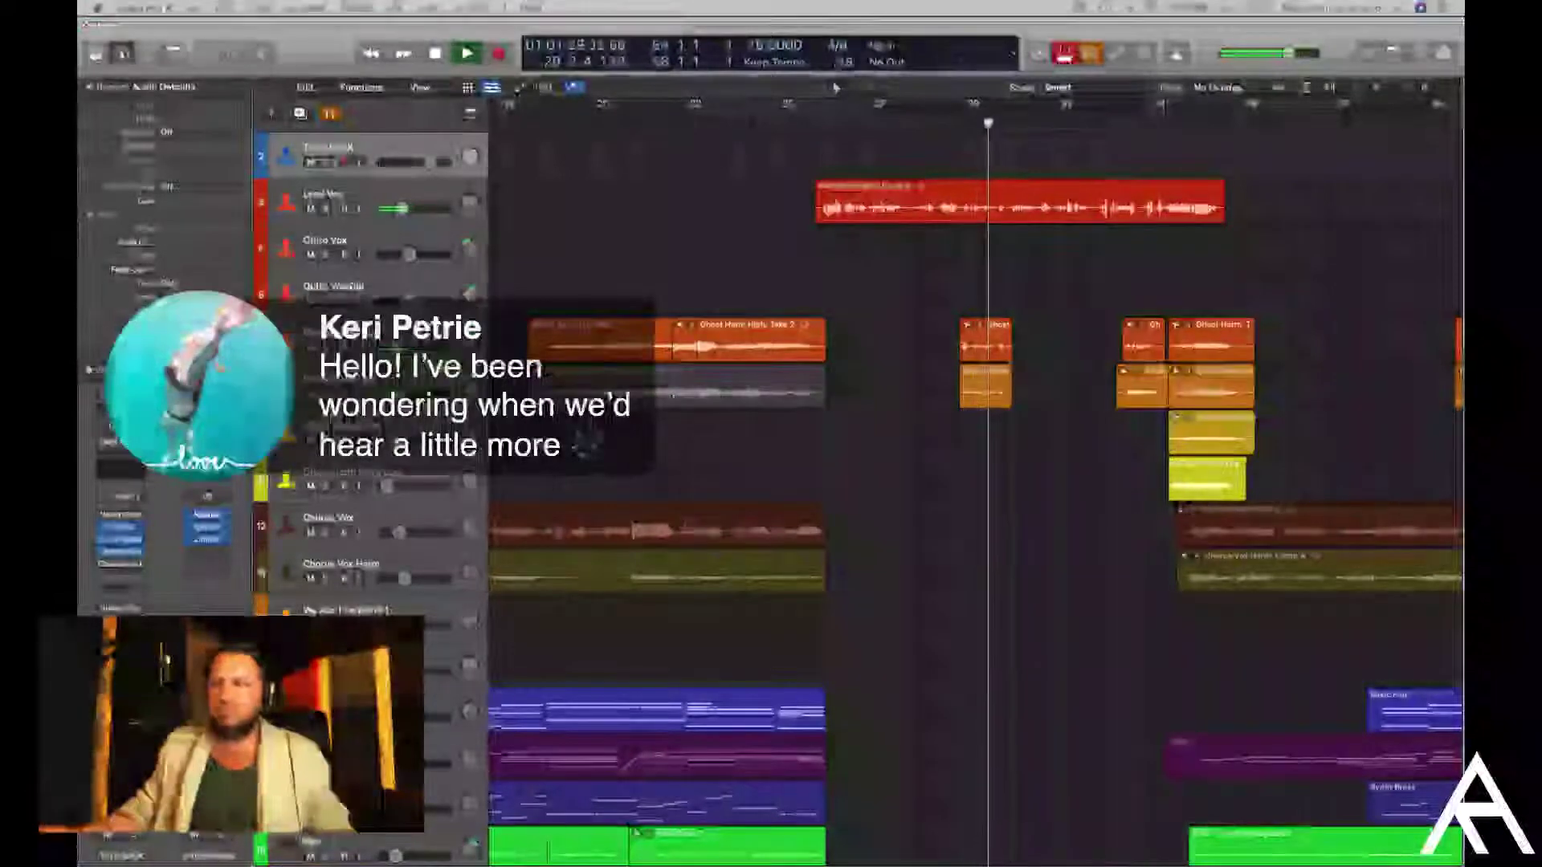
{"action": "scroll", "coordinate": [784, 264], "scroll_direction": "right", "scroll_amount": 5}
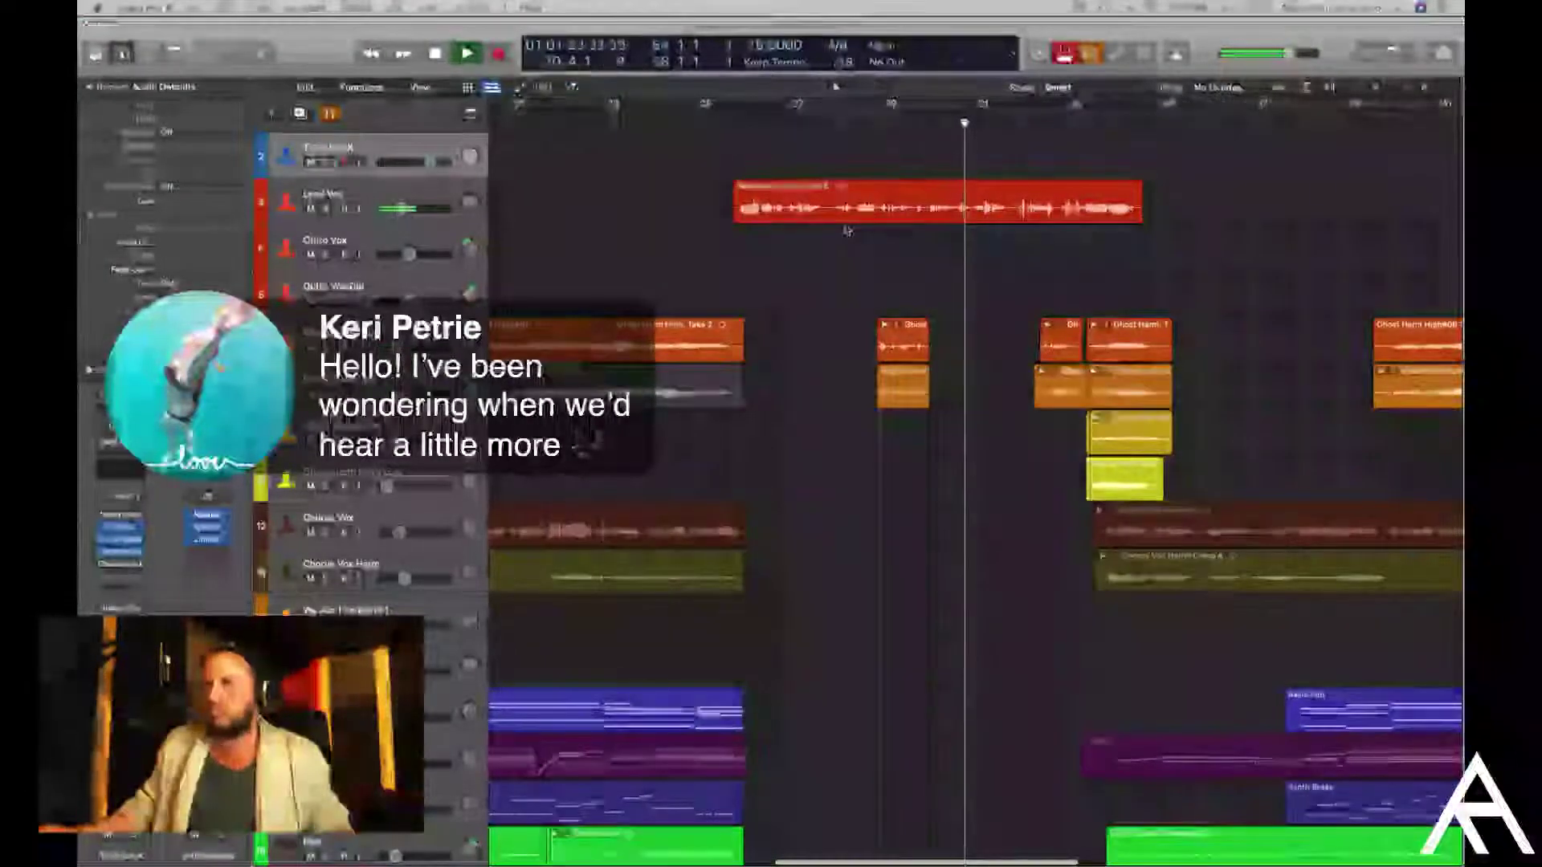
{"action": "scroll", "coordinate": [845, 231], "scroll_direction": "right", "scroll_amount": 1}
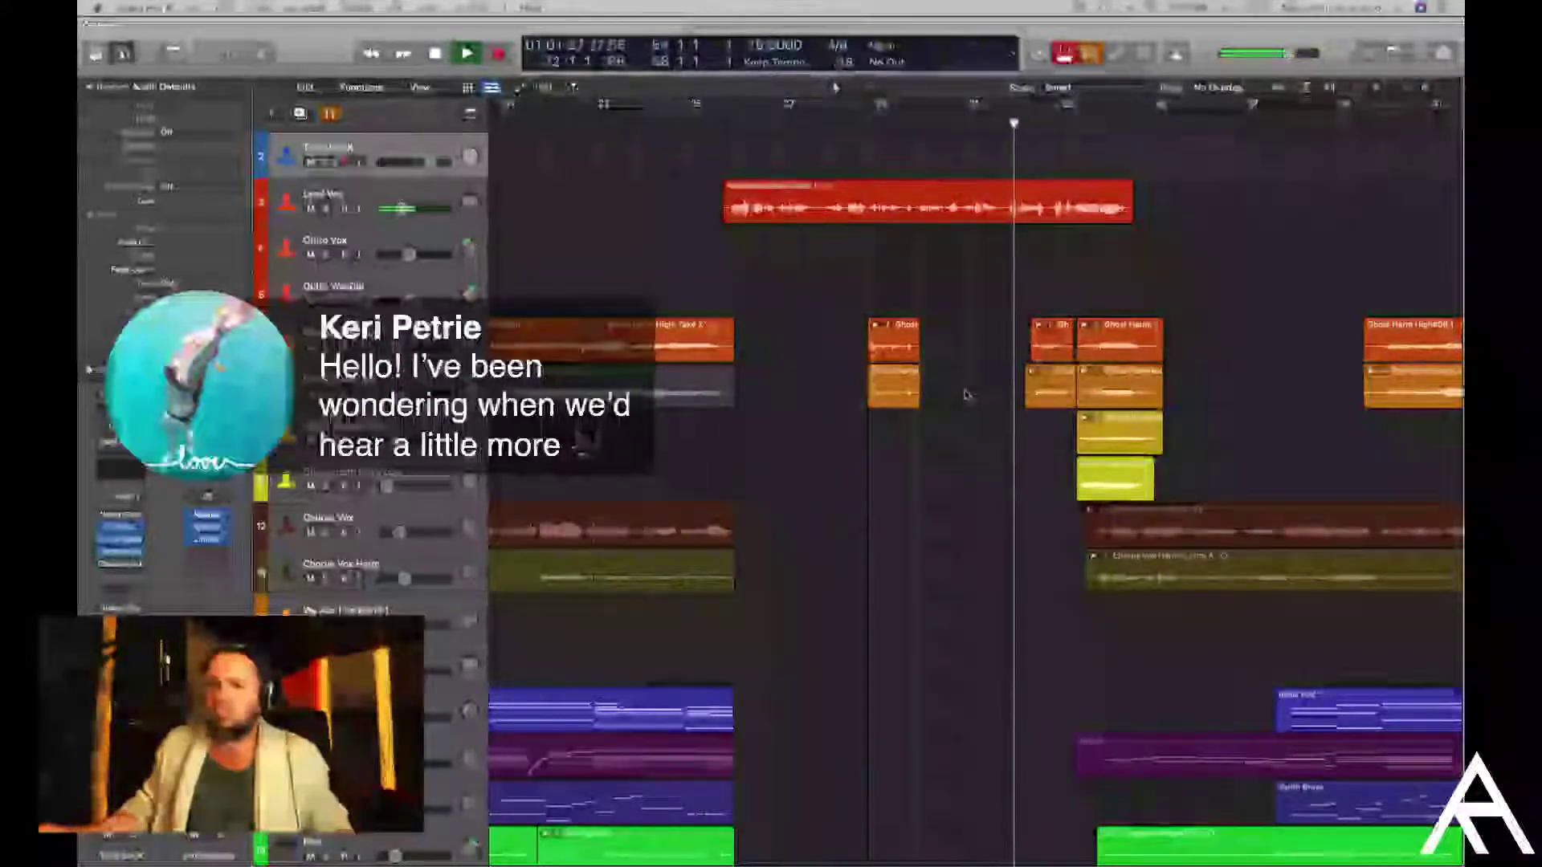
{"action": "scroll", "coordinate": [966, 395], "scroll_direction": "right", "scroll_amount": 2}
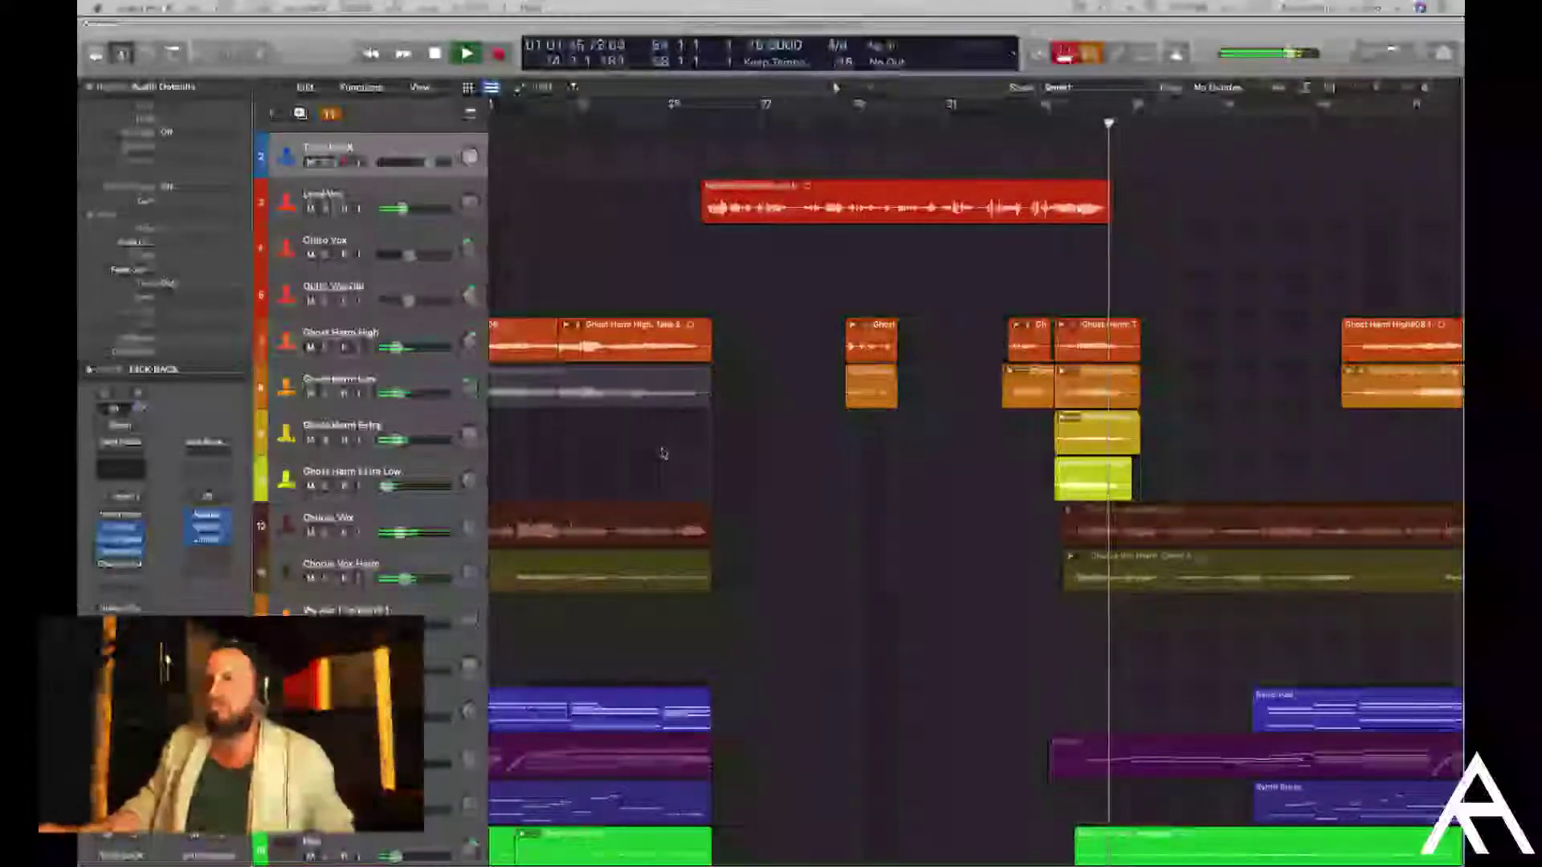
{"action": "scroll", "coordinate": [660, 447], "scroll_direction": "right", "scroll_amount": 3}
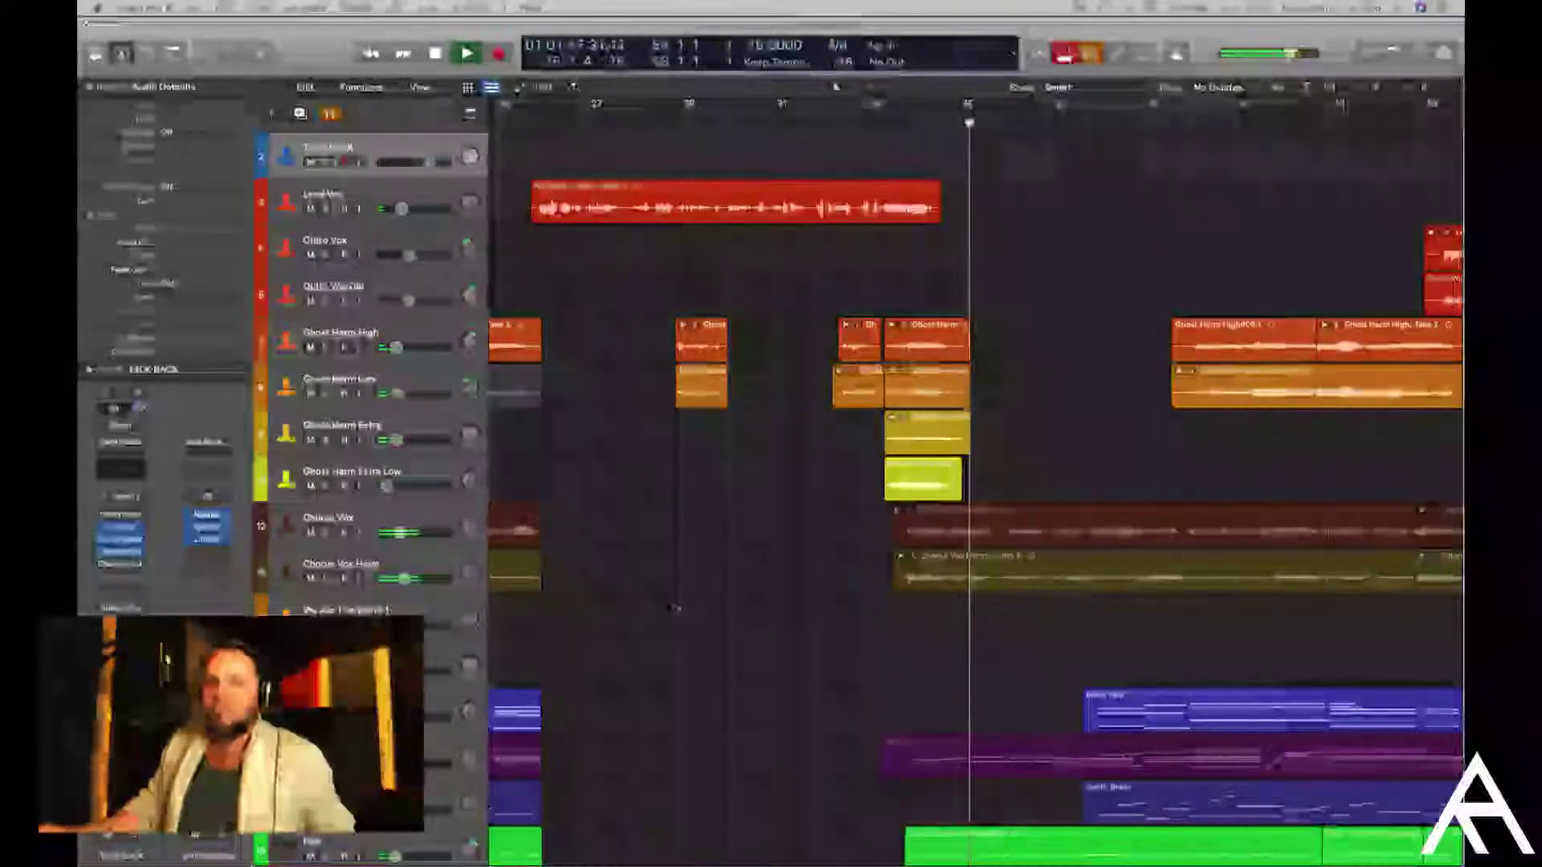
{"action": "scroll", "coordinate": [674, 608], "scroll_direction": "right", "scroll_amount": 1}
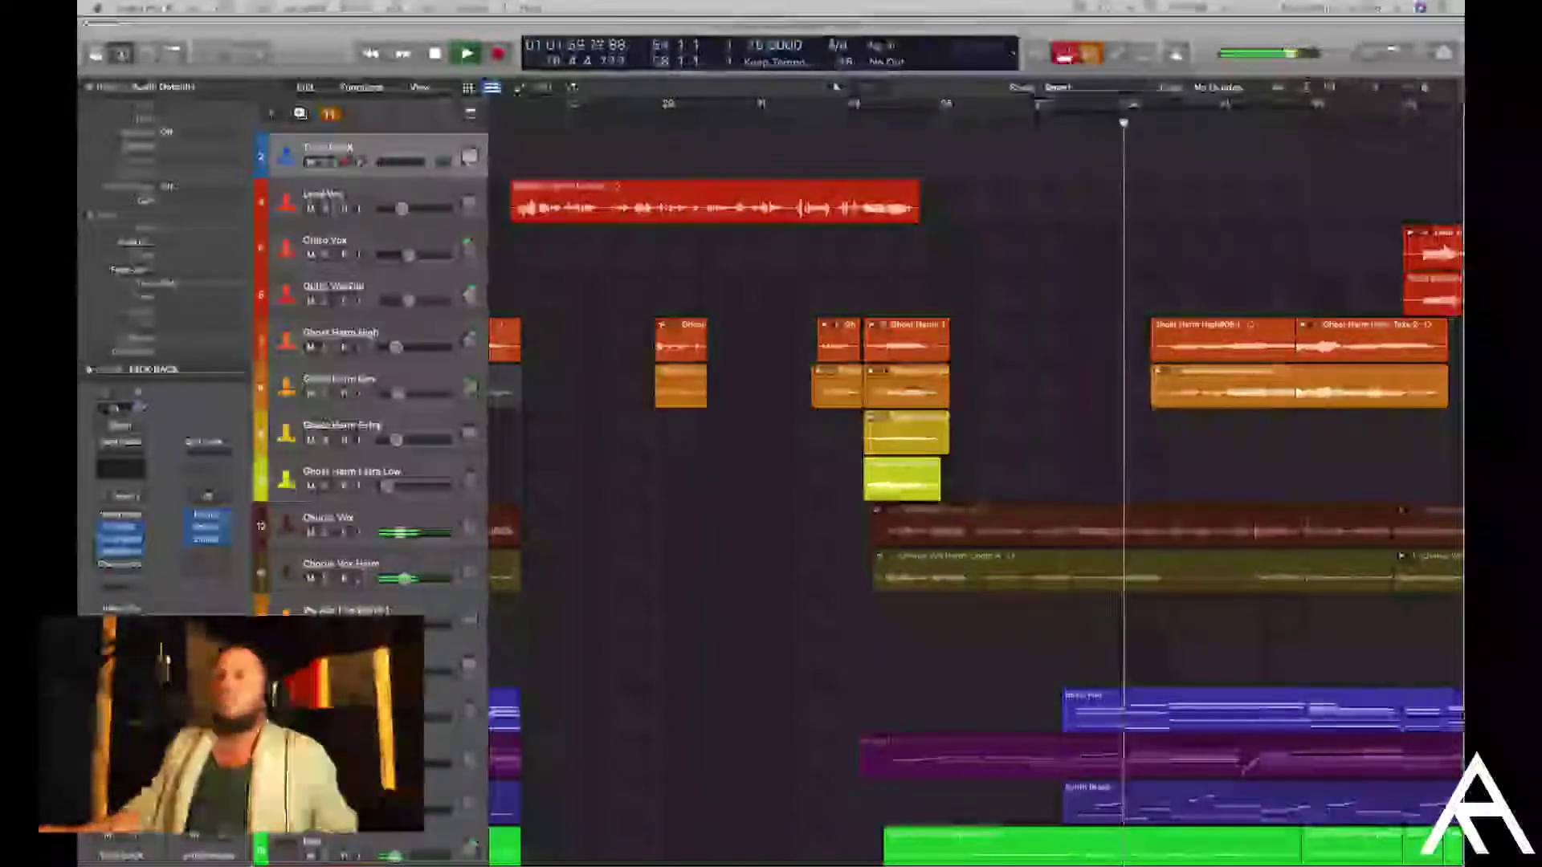
{"action": "key", "text": "super+shift+3"}
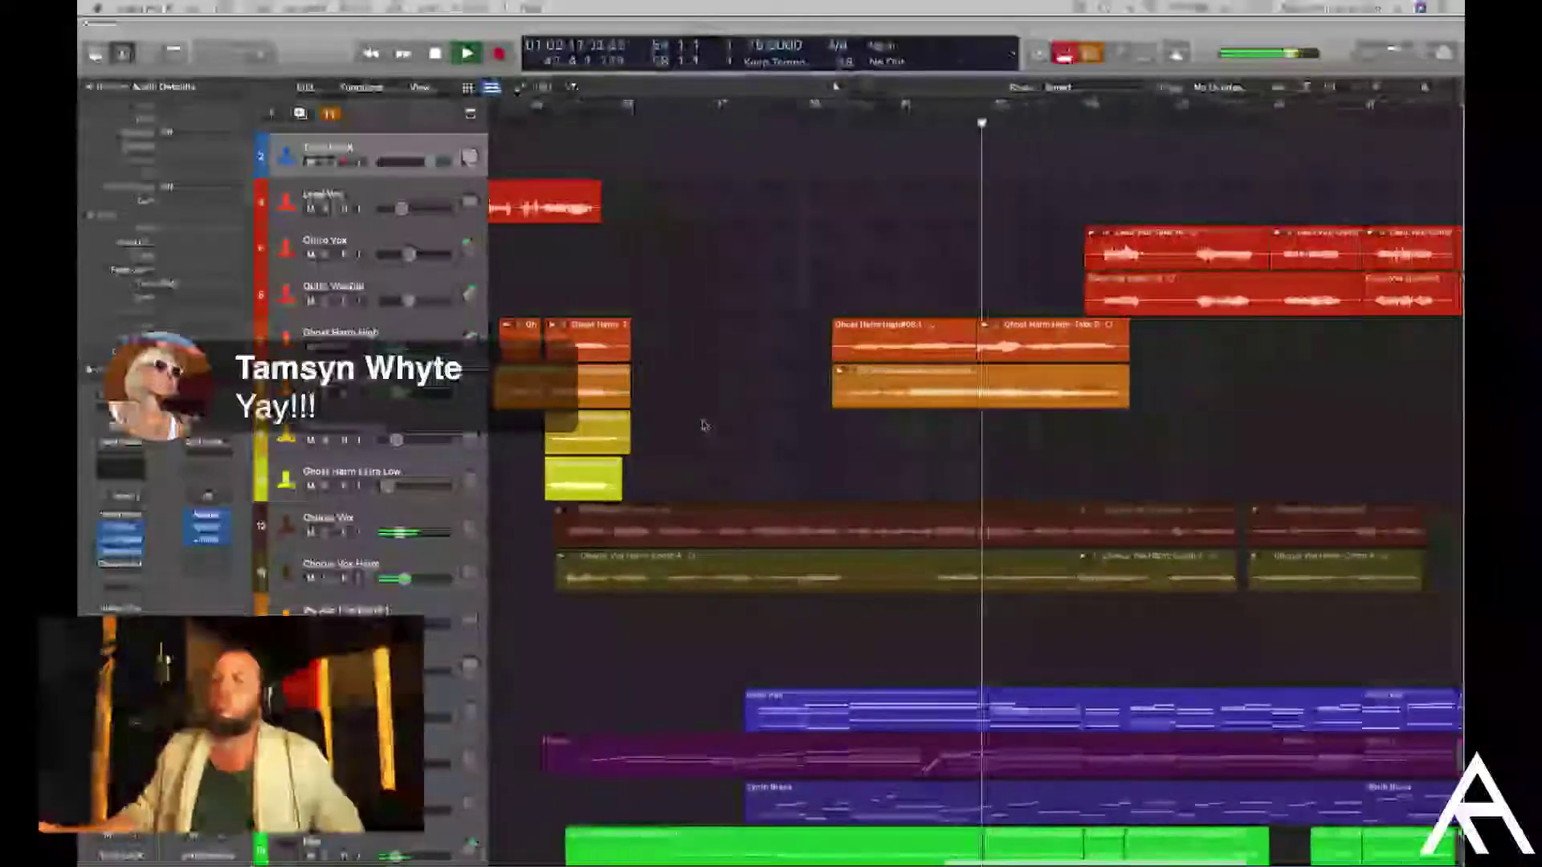
Switch to Notes during playback and move the lyrics note clear of the track headers to read its closing lines
{"action": "key", "text": "super+Tab"}
{"action": "key", "text": "super+Tab"}
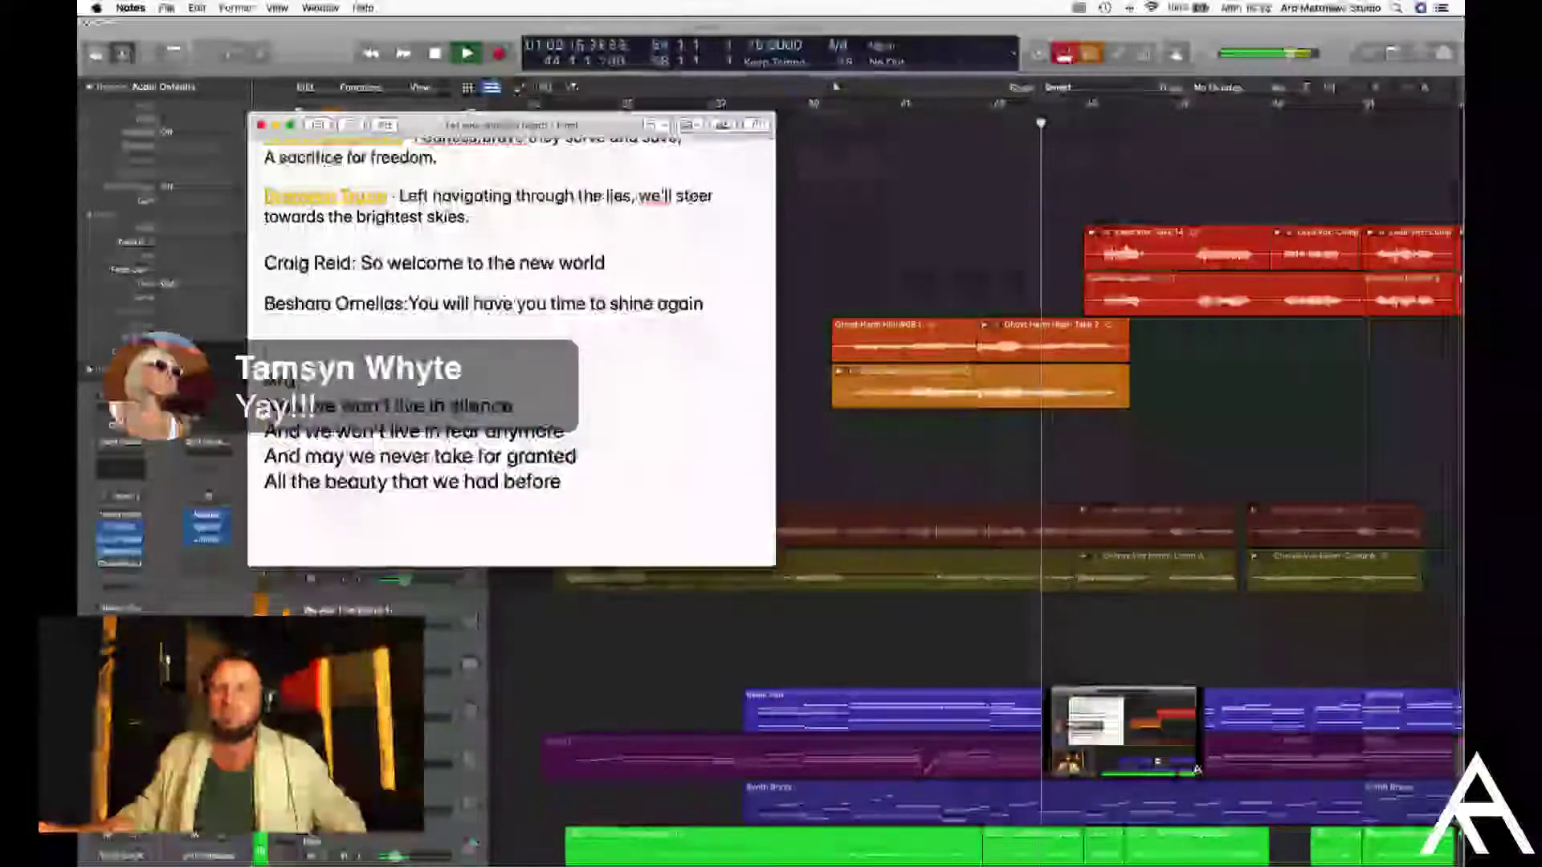
{"action": "left_click_drag", "start_coordinate": [514, 126], "coordinate": [721, 90]}
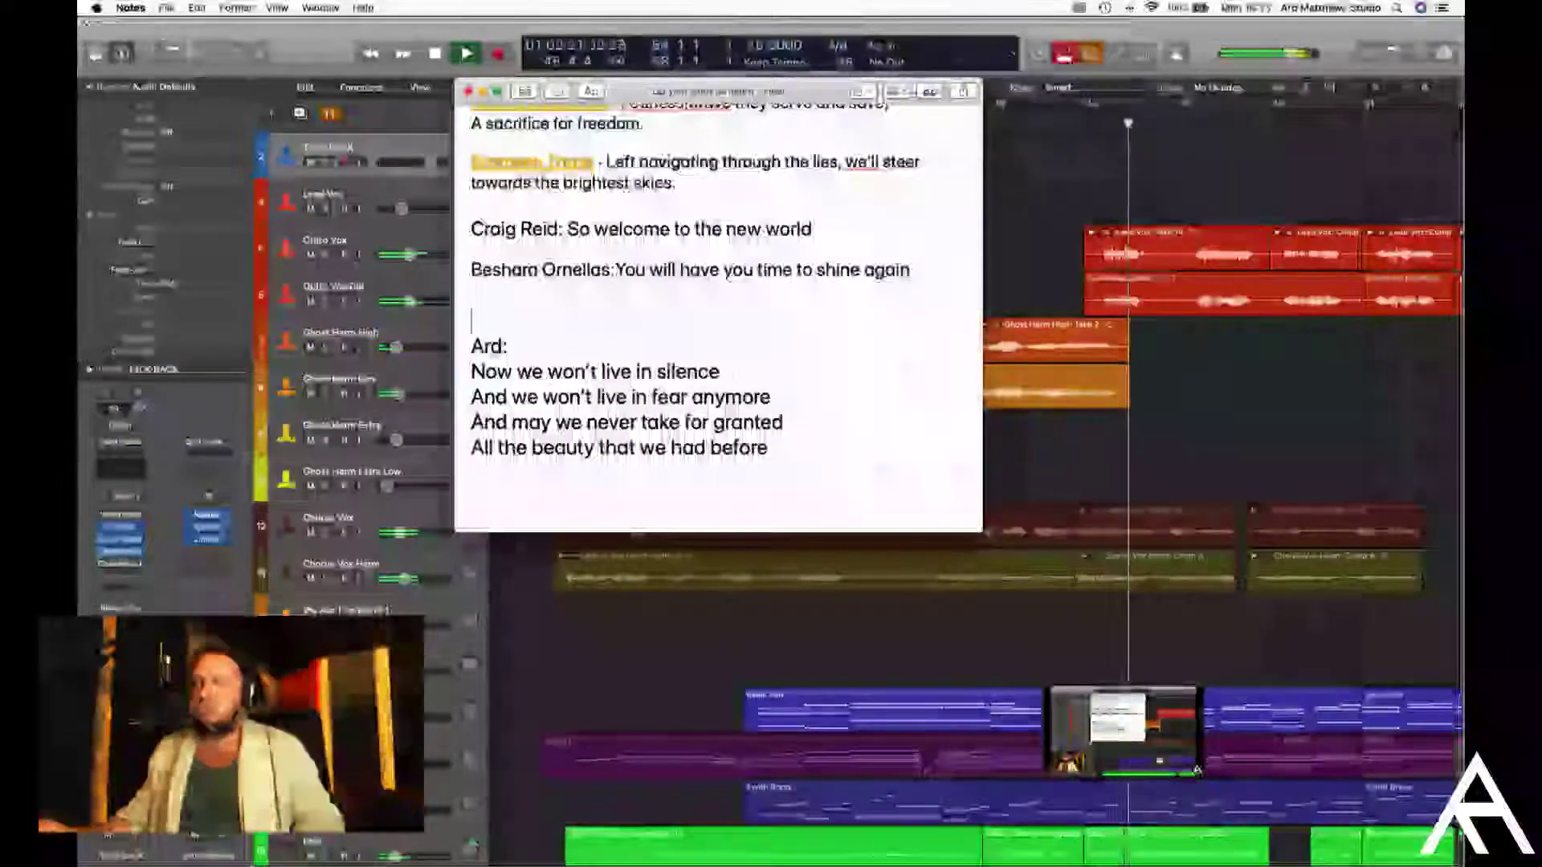
{"action": "scroll", "coordinate": [717, 322], "scroll_direction": "down", "scroll_amount": 1}
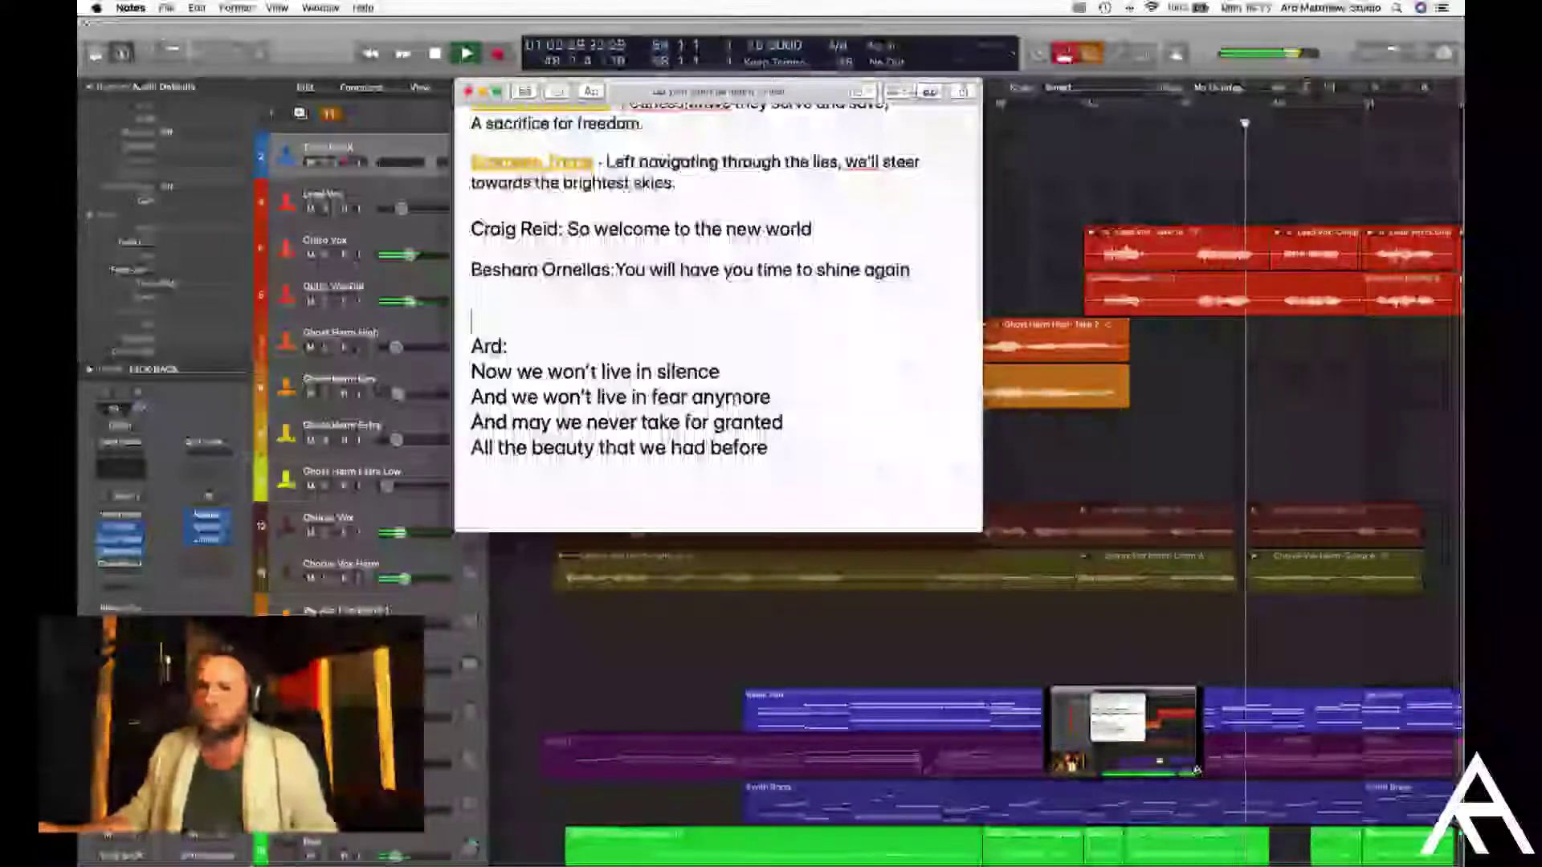
{"action": "scroll", "coordinate": [717, 322], "scroll_direction": "down", "scroll_amount": 2}
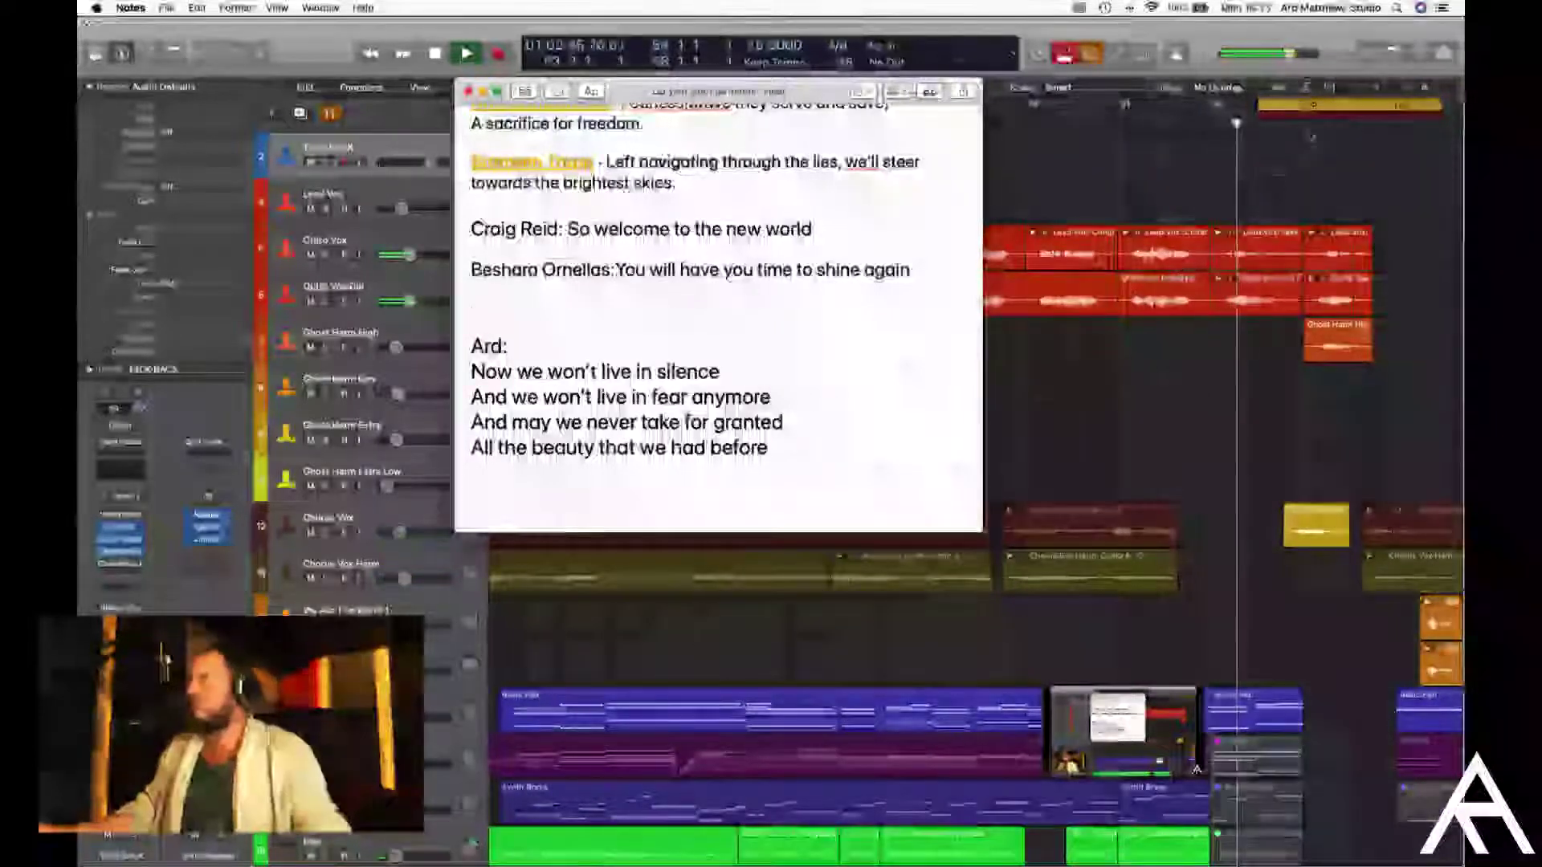
{"action": "type", "text": "c"}
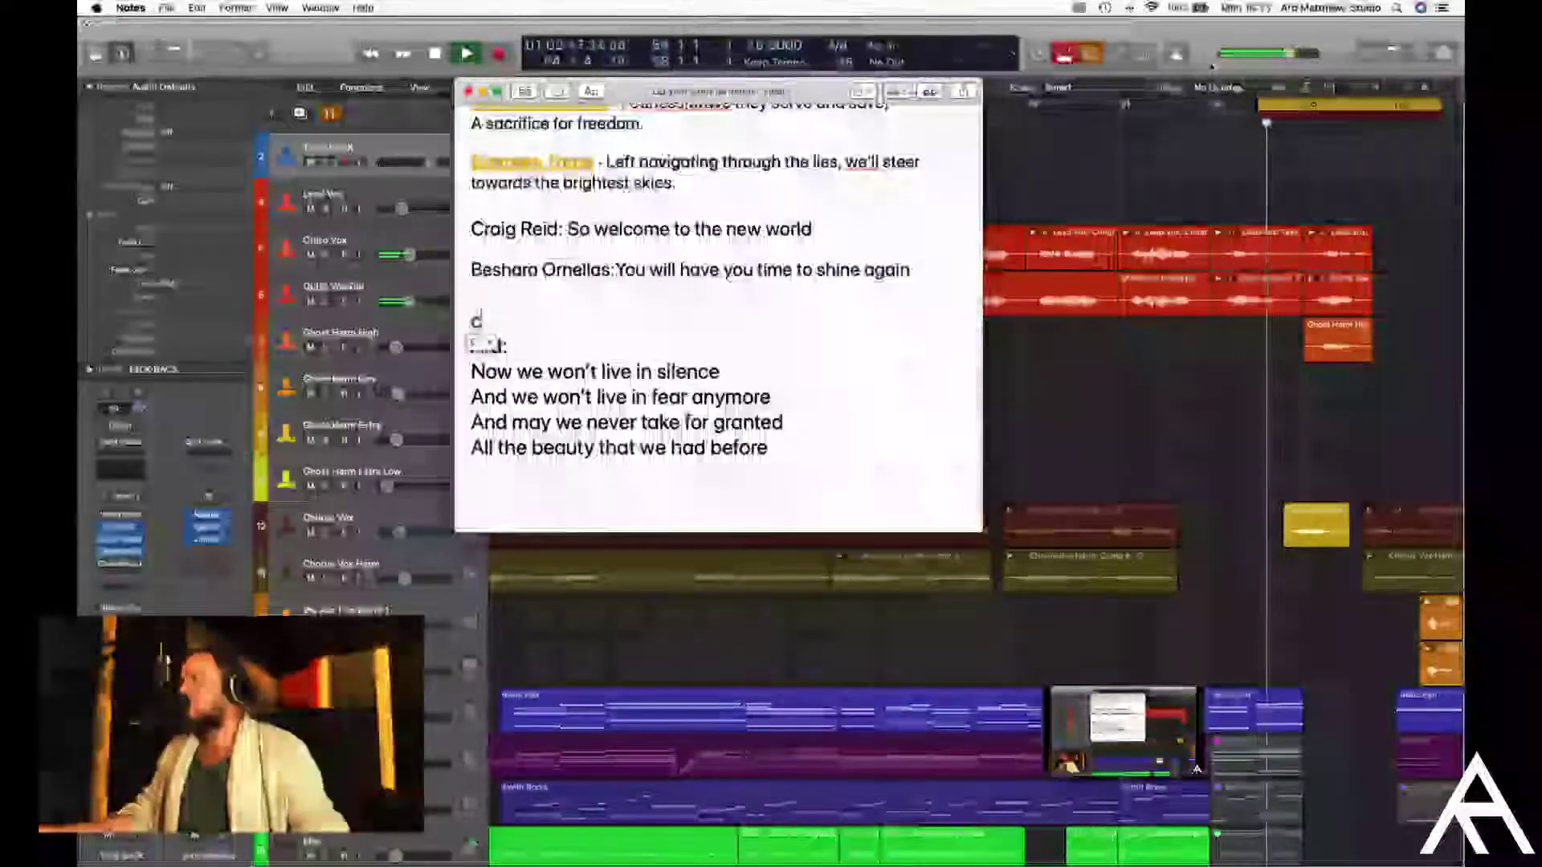
{"action": "key", "text": "super+Tab"}
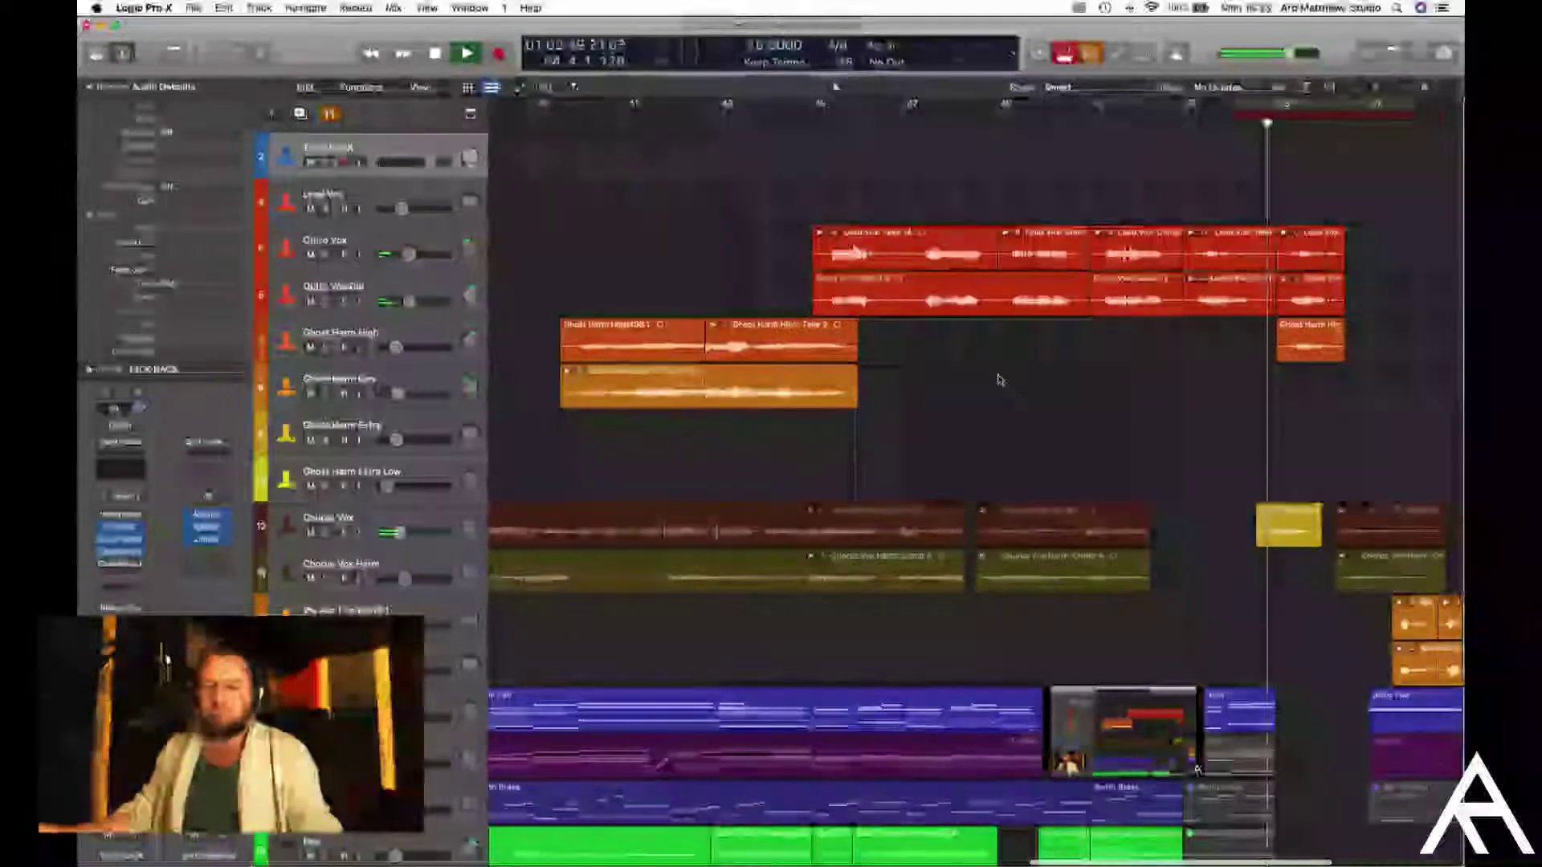
{"action": "key", "text": "super+Tab"}
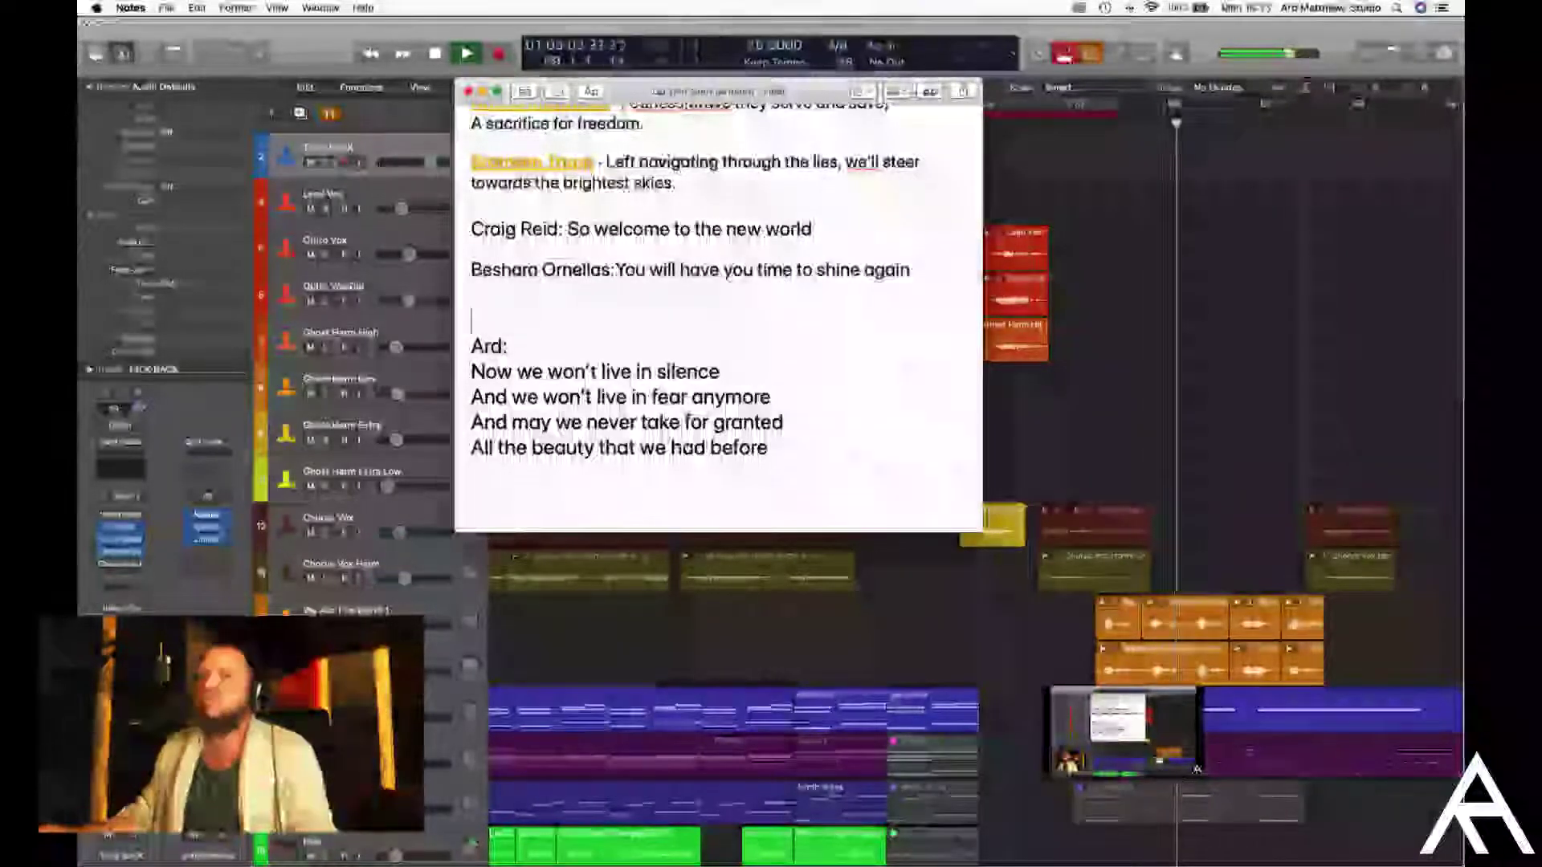
Switch to Logic Pro X, follow the song past its last vocal regions and stop the playback
{"action": "key", "text": "super+Tab"}
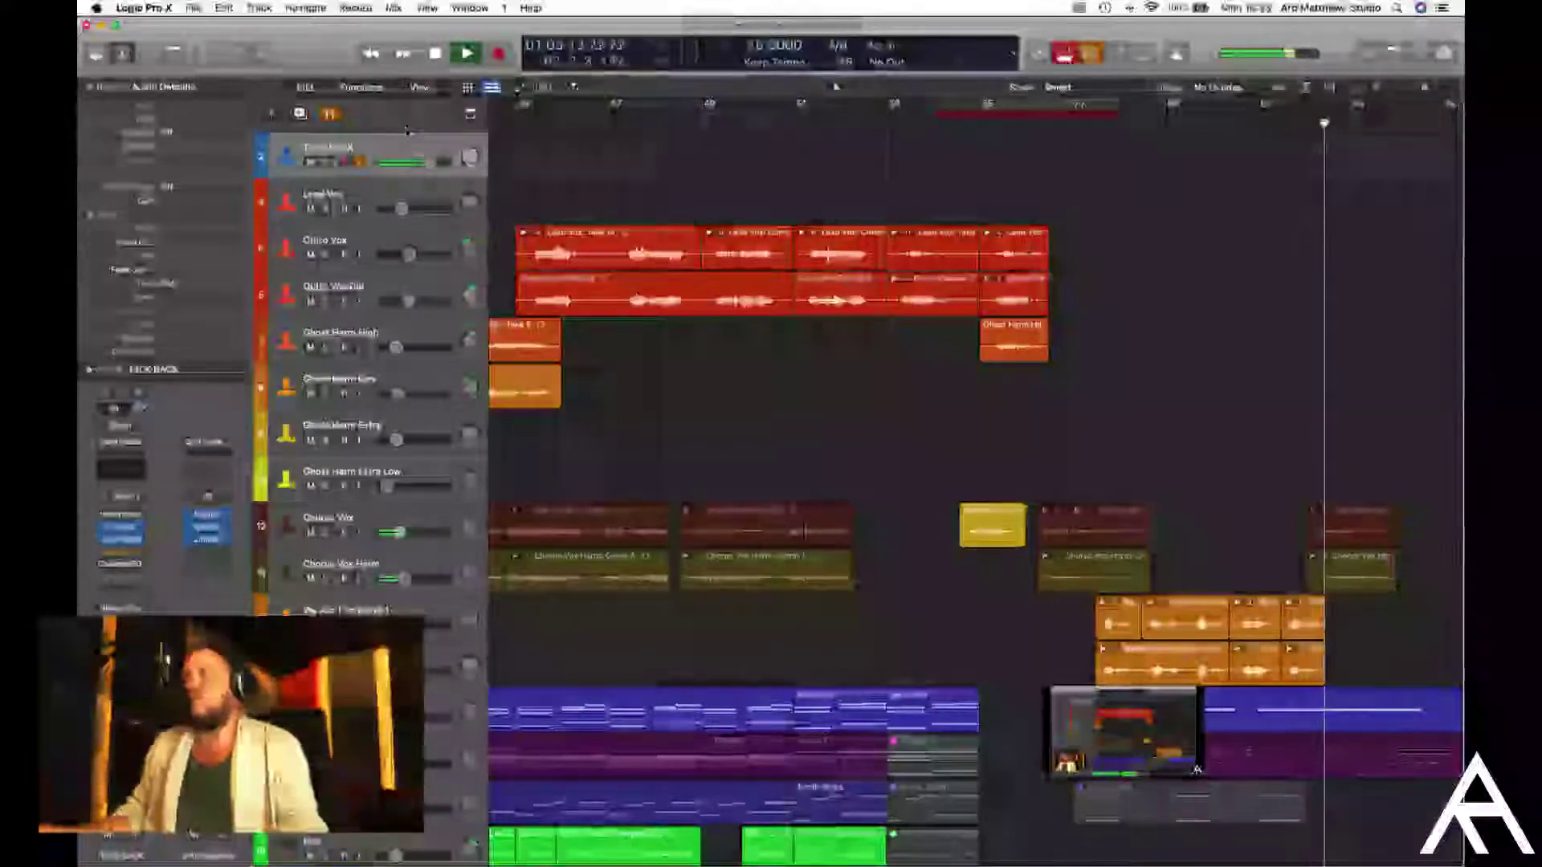
{"action": "scroll", "coordinate": [759, 355], "scroll_direction": "right", "scroll_amount": 2}
{"action": "scroll", "coordinate": [759, 354], "scroll_direction": "right", "scroll_amount": 4}
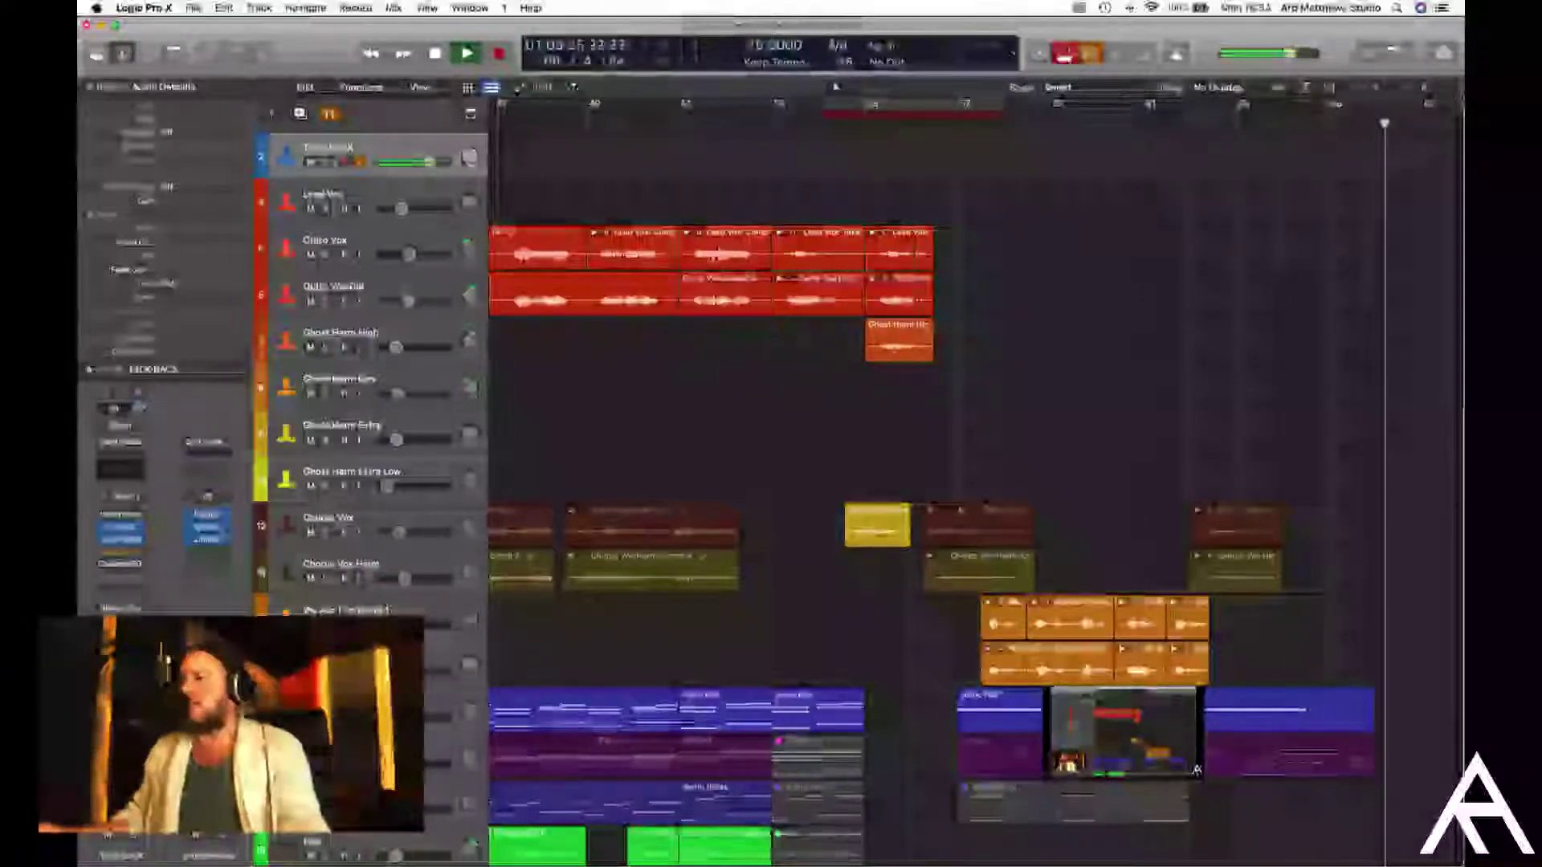
{"action": "key", "text": "space"}
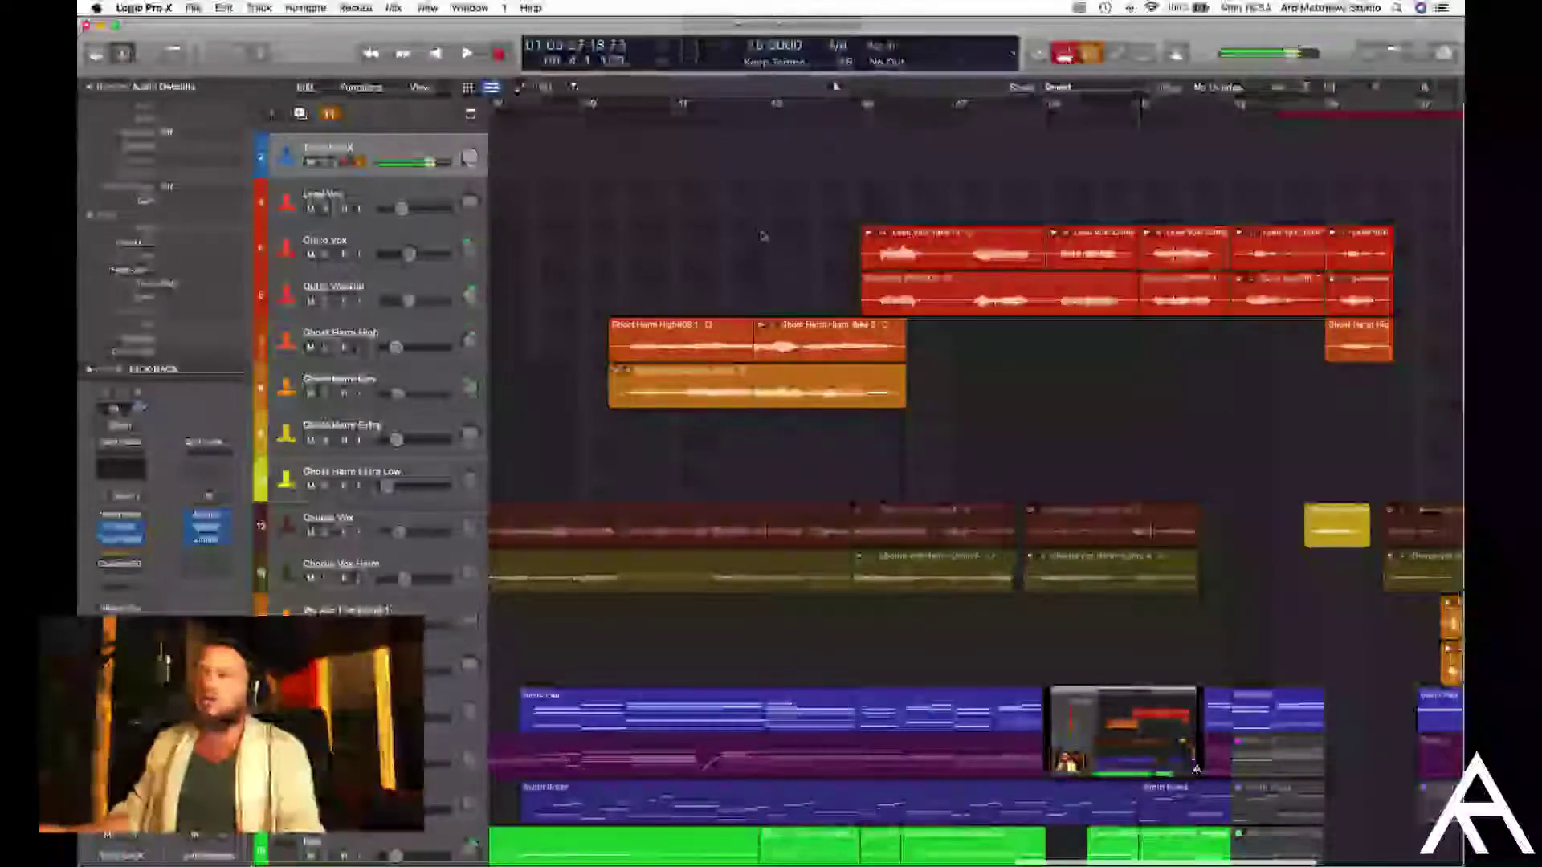
Look over the vocal and instrument regions from the later chorus to the end of the arrangement
{"action": "scroll", "coordinate": [763, 236], "scroll_direction": "right", "scroll_amount": 5}
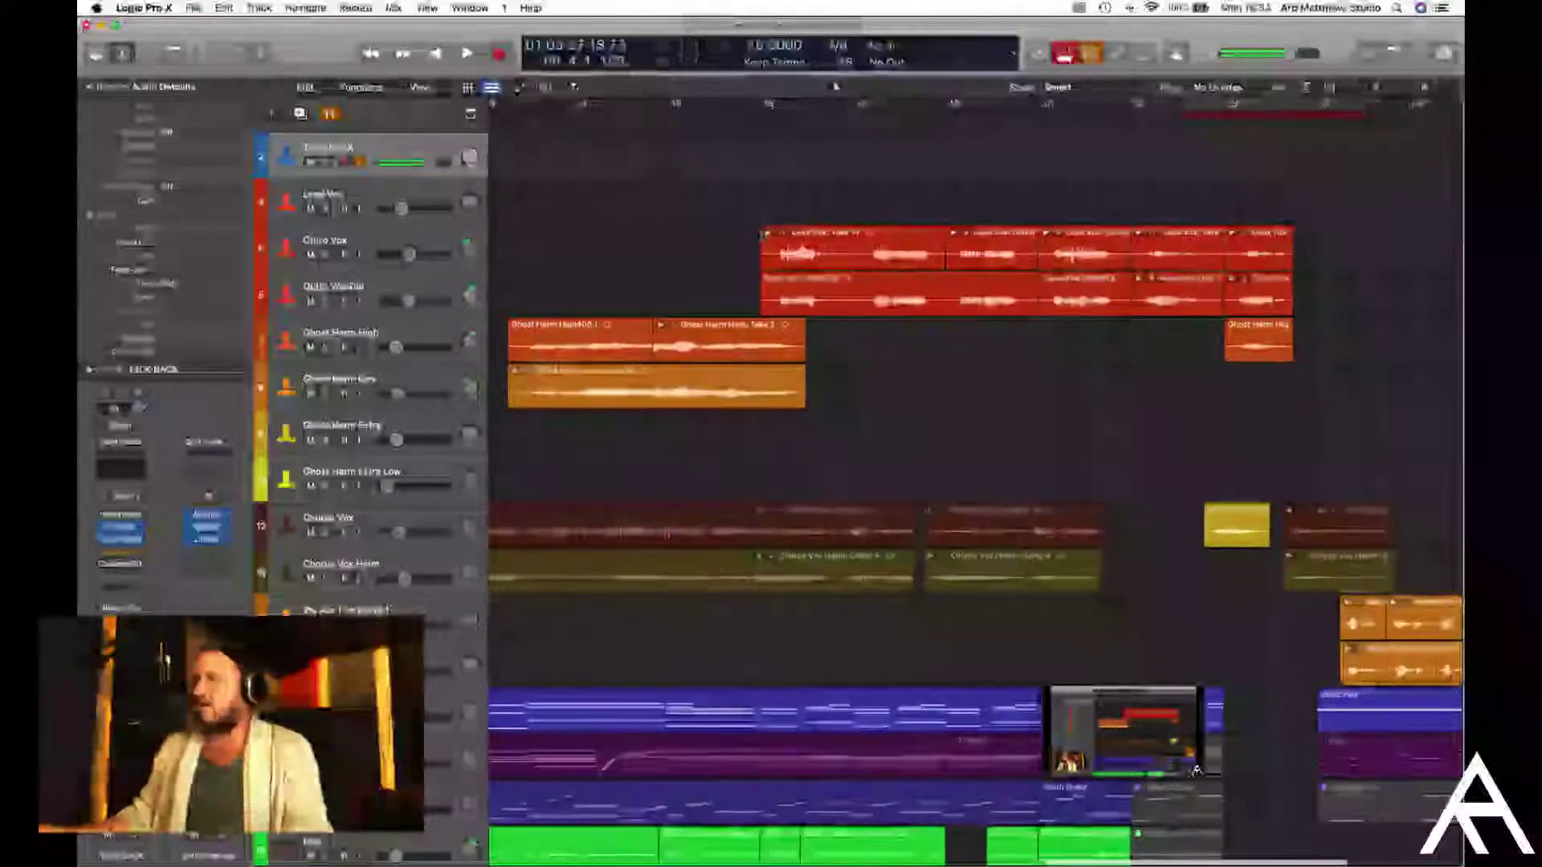
{"action": "scroll", "coordinate": [763, 238], "scroll_direction": "left", "scroll_amount": 5}
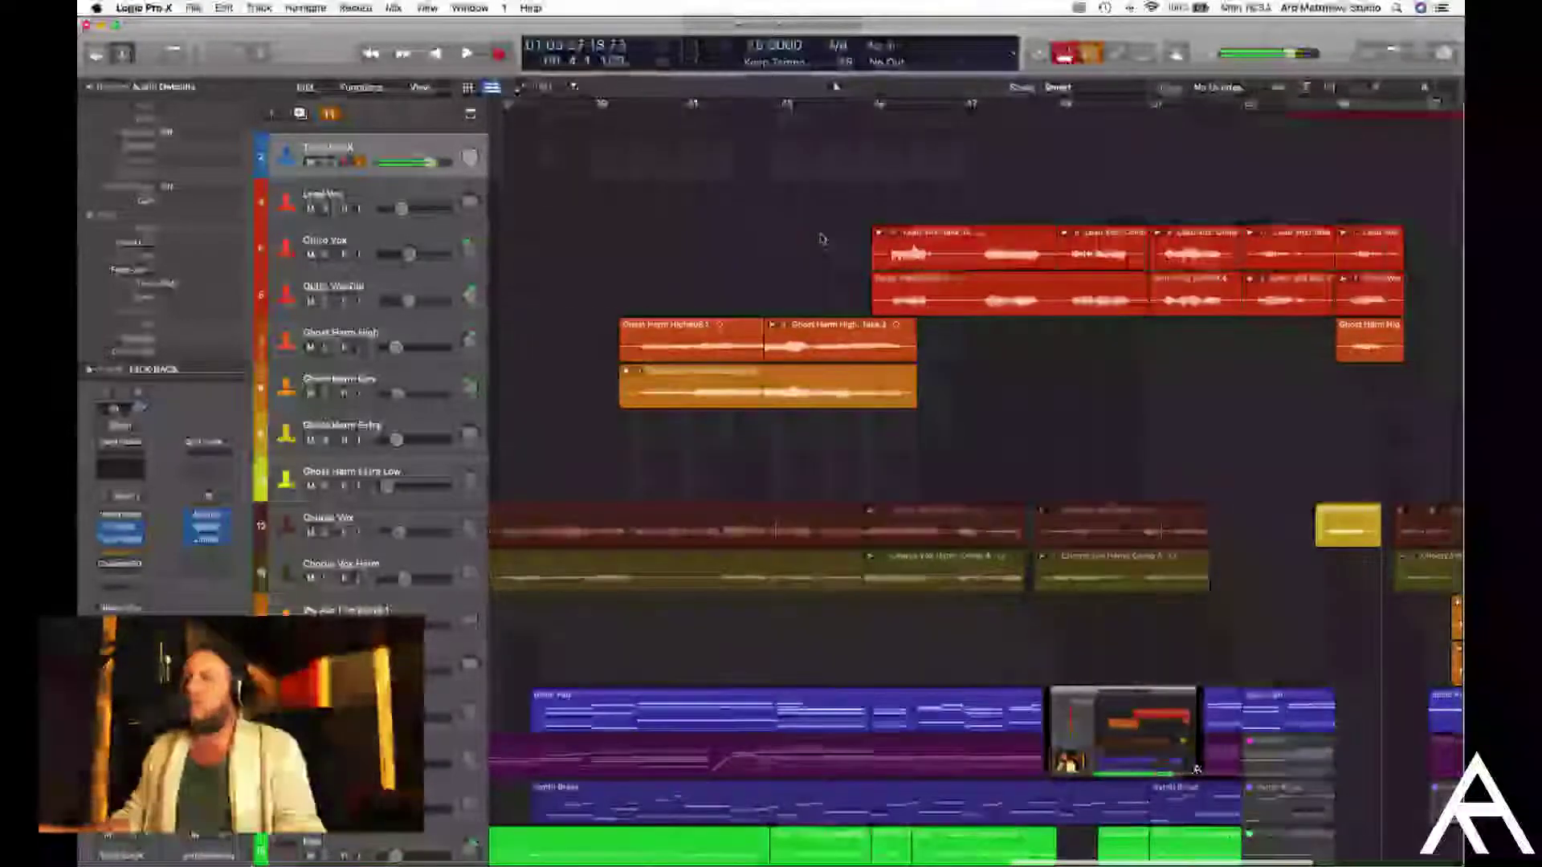
{"action": "scroll", "coordinate": [821, 238], "scroll_direction": "right", "scroll_amount": 1}
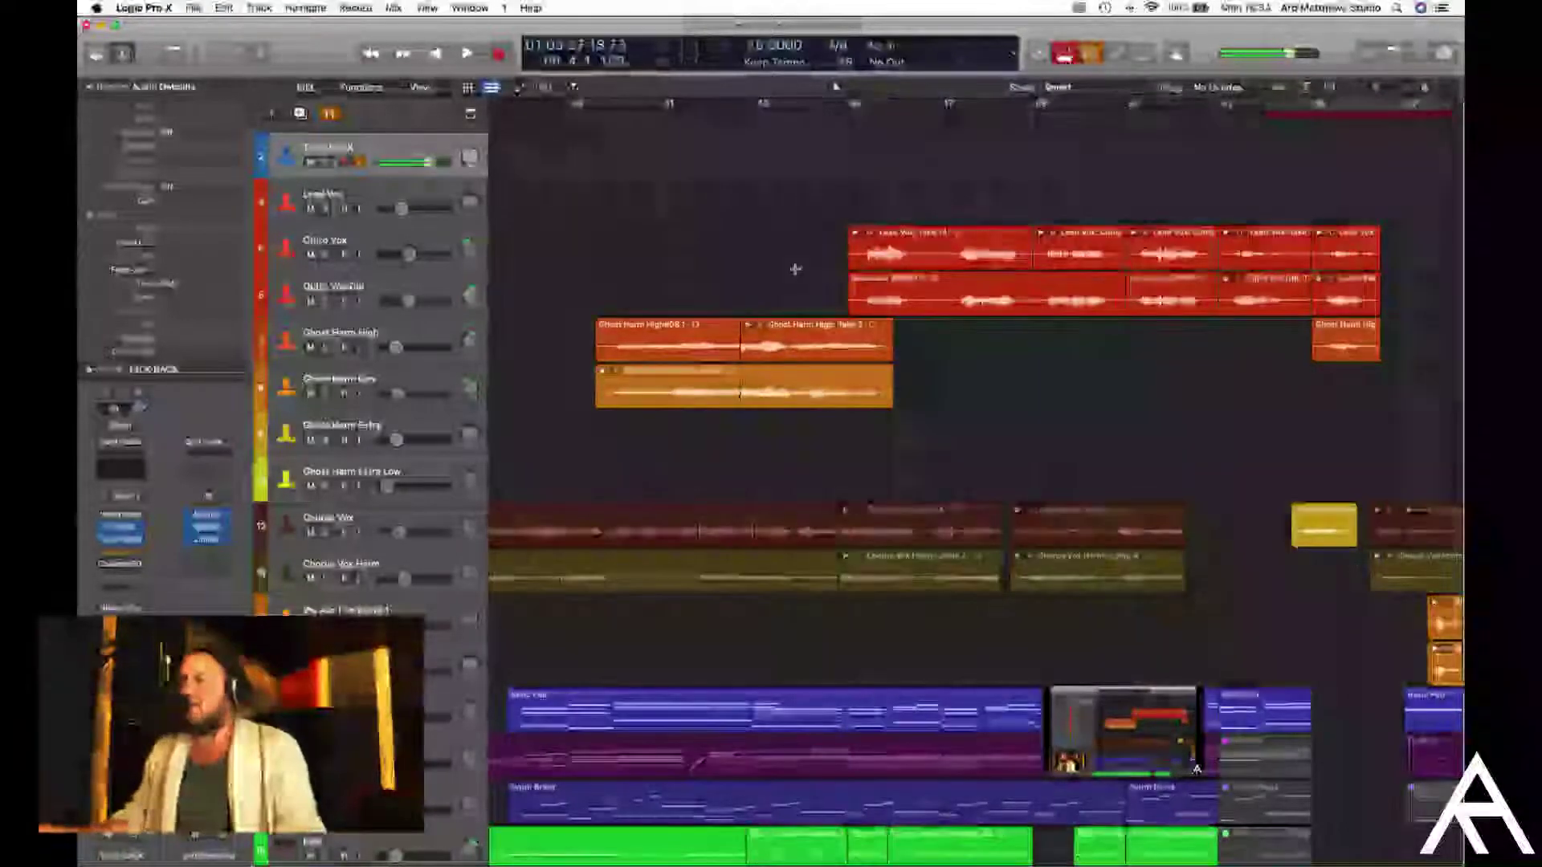
{"action": "scroll", "coordinate": [795, 269], "scroll_direction": "down", "scroll_amount": 4}
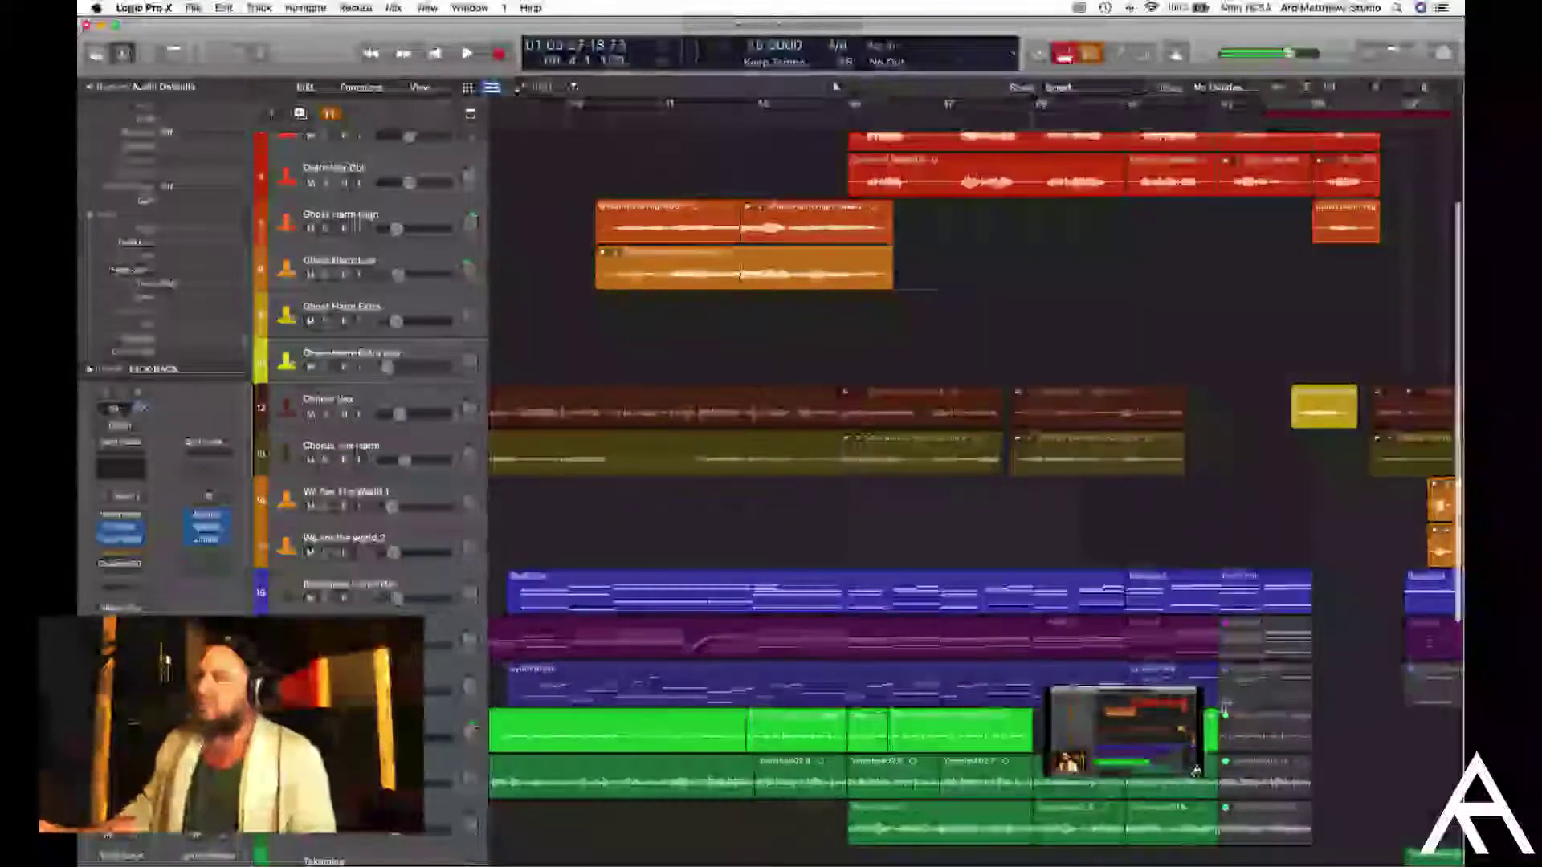
{"action": "scroll", "coordinate": [1096, 513], "scroll_direction": "right", "scroll_amount": 6}
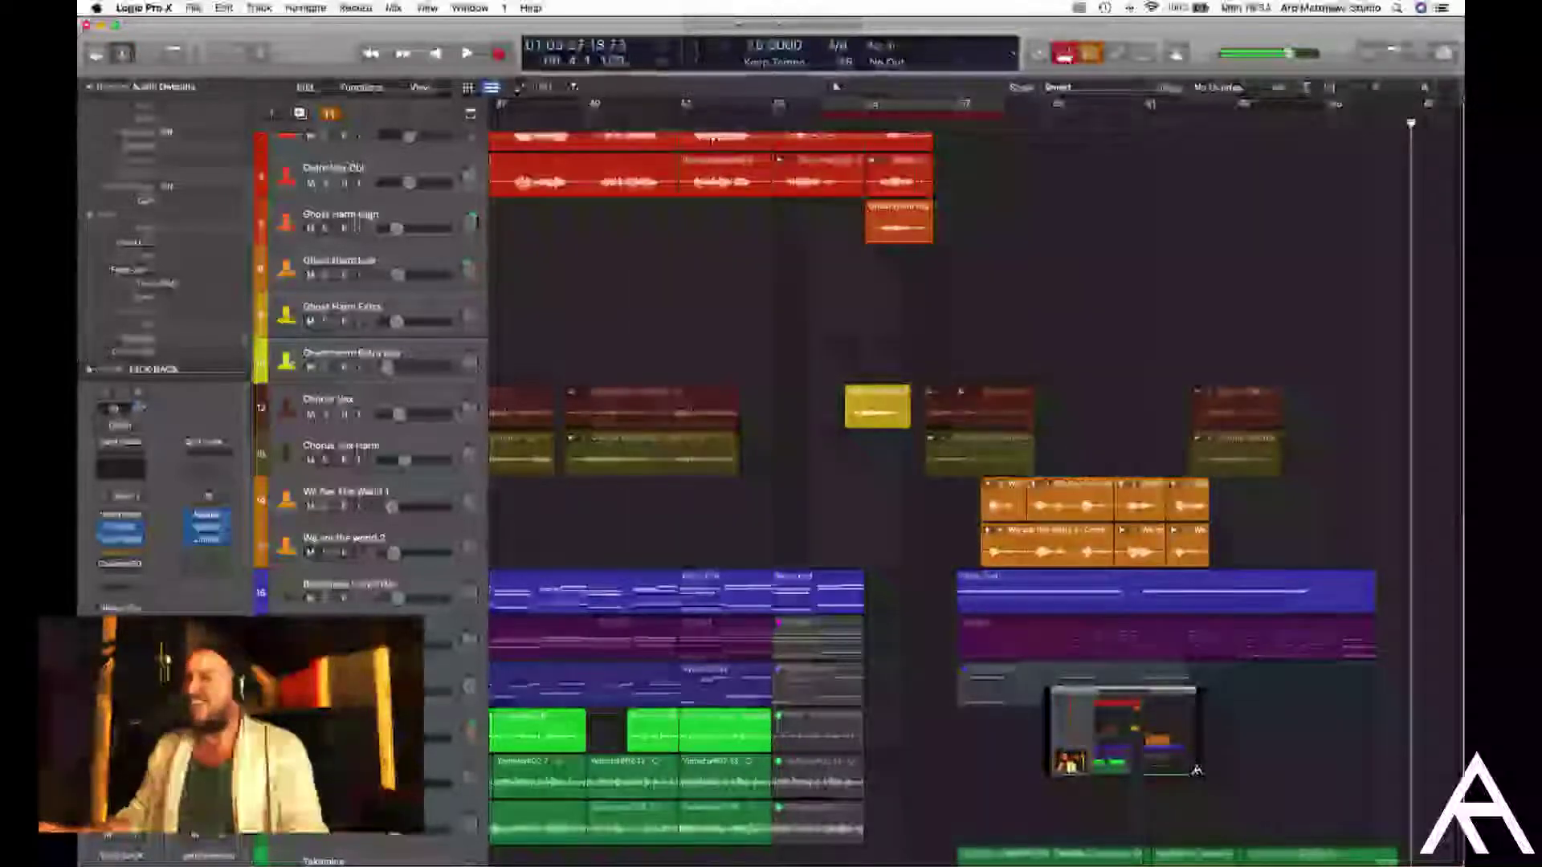
Place the playhead at the start of the Ghost Harm High and Ghost Harm Low regions preceding the Outro Vox section
{"action": "scroll", "coordinate": [975, 482], "scroll_direction": "left", "scroll_amount": 3}
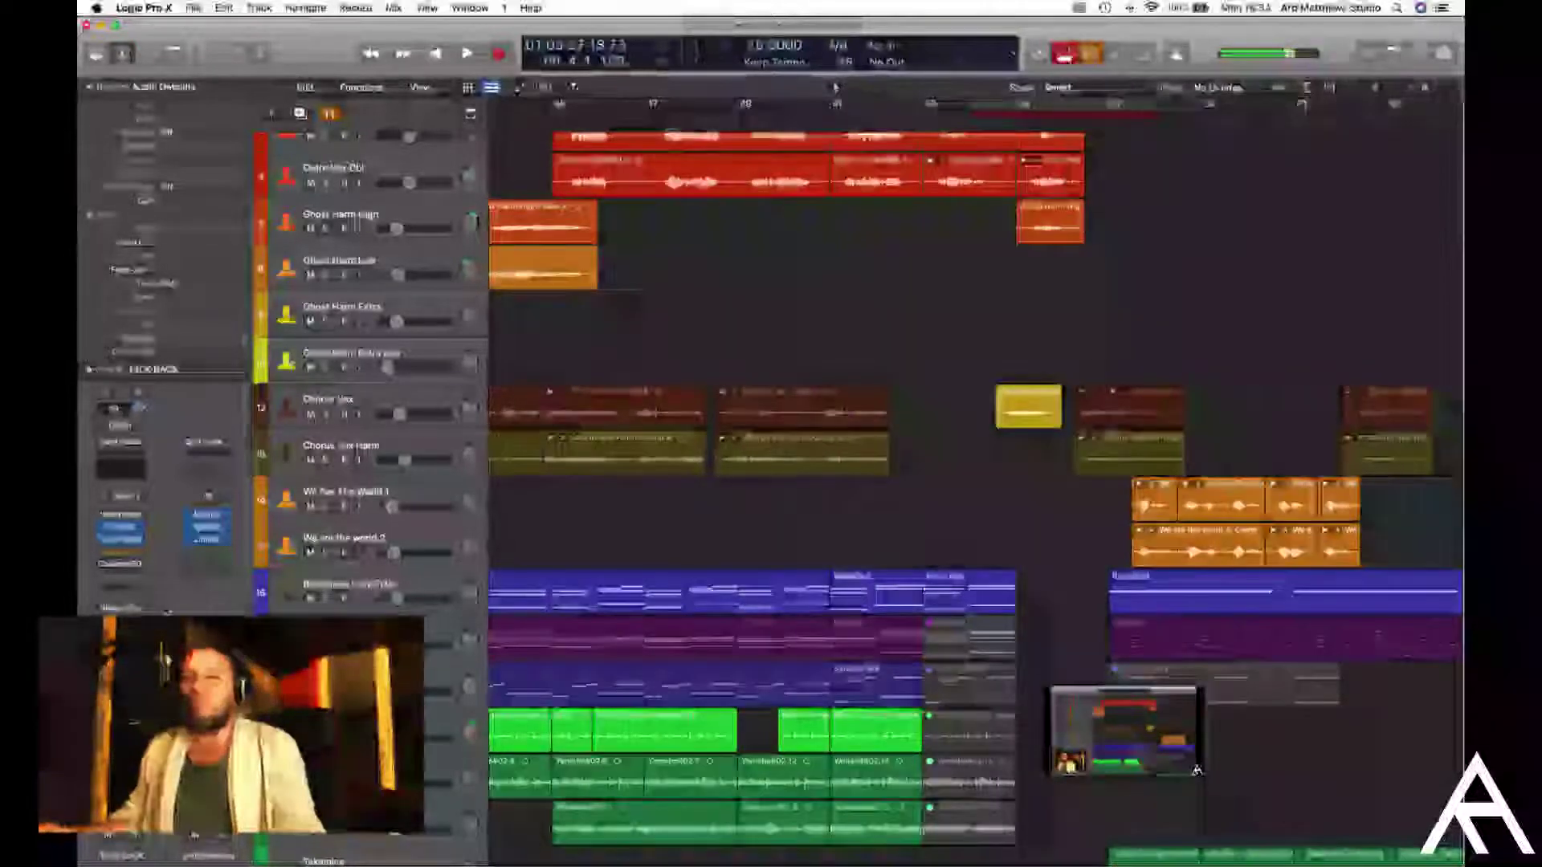
{"action": "scroll", "coordinate": [1137, 307], "scroll_direction": "left", "scroll_amount": 2}
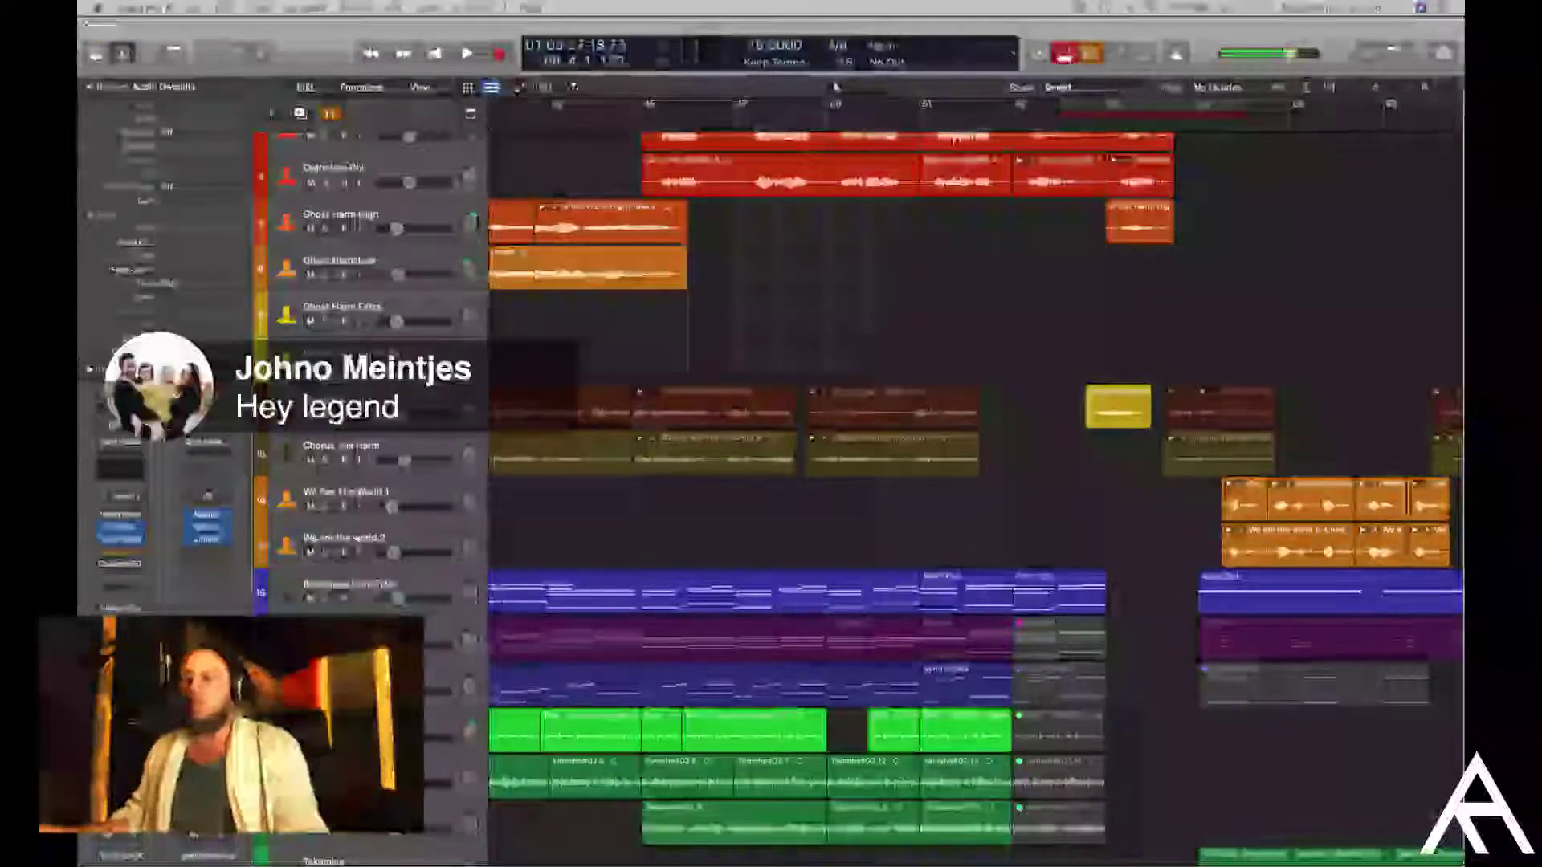
{"action": "scroll", "coordinate": [747, 297], "scroll_direction": "left", "scroll_amount": 4}
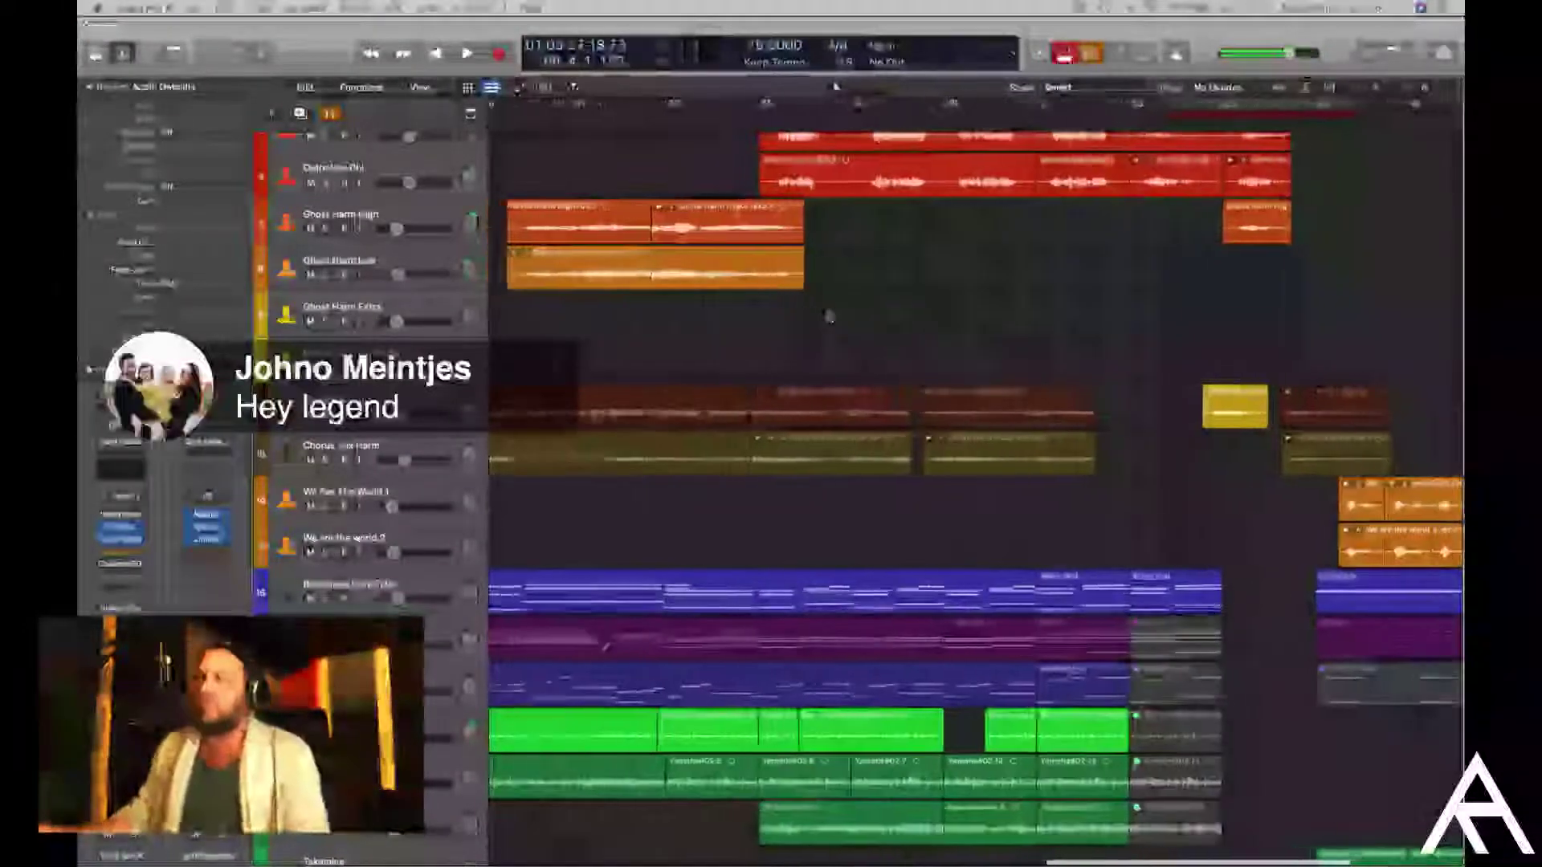
{"action": "scroll", "coordinate": [698, 337], "scroll_direction": "up", "scroll_amount": 5}
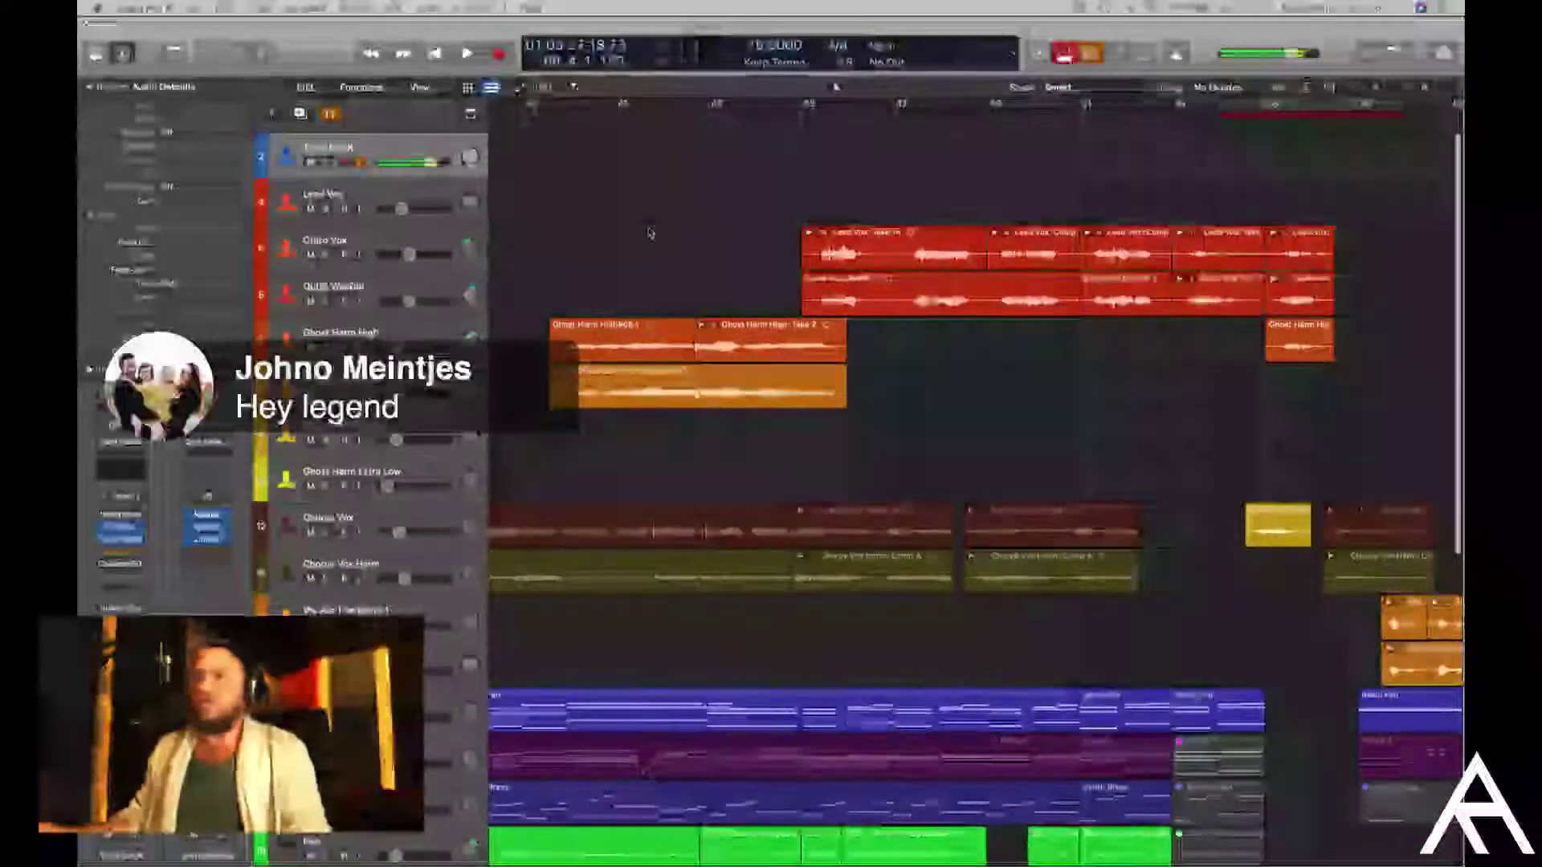
{"action": "scroll", "coordinate": [664, 130], "scroll_direction": "left", "scroll_amount": 3}
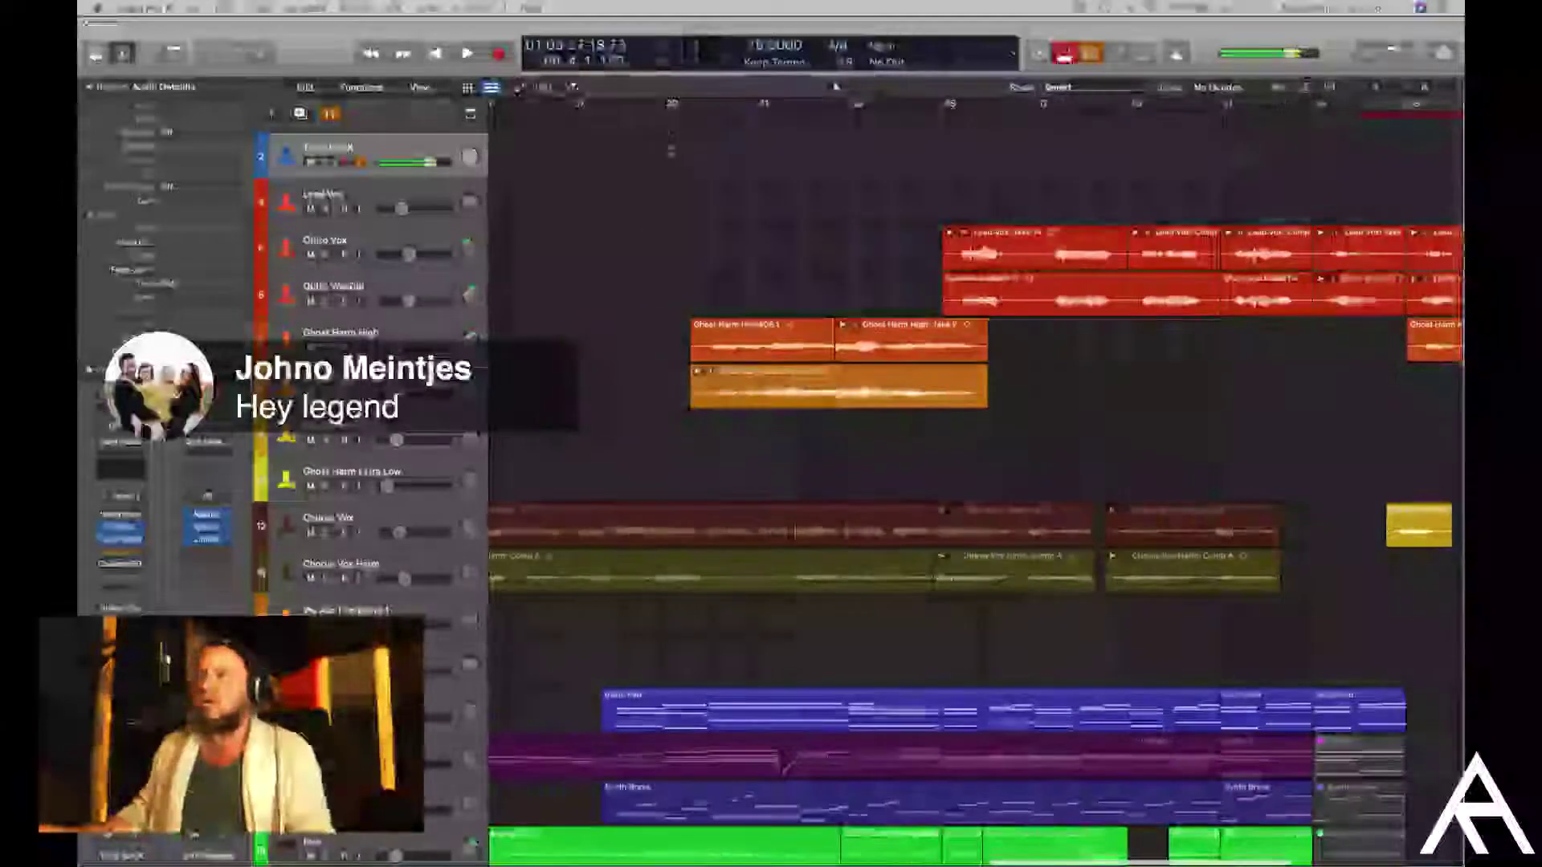
{"action": "left_click", "coordinate": [676, 134]}
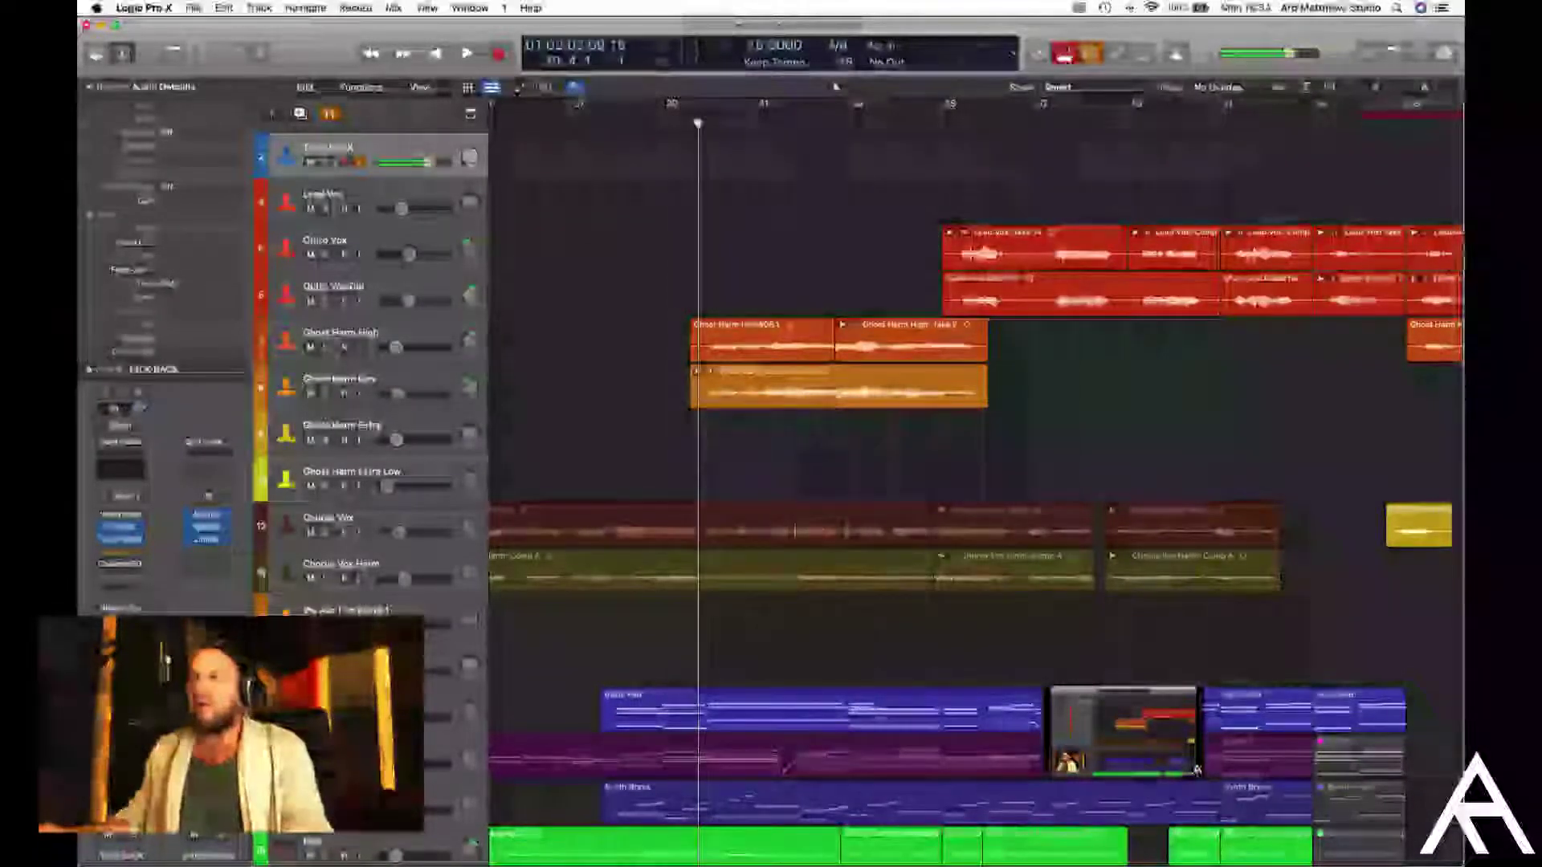
Solo the Ghost Harm High and Ghost Harm Low tracks, play their regions, stop, and clear the solos
{"action": "left_click", "coordinate": [326, 347]}
{"action": "left_click", "coordinate": [326, 393]}
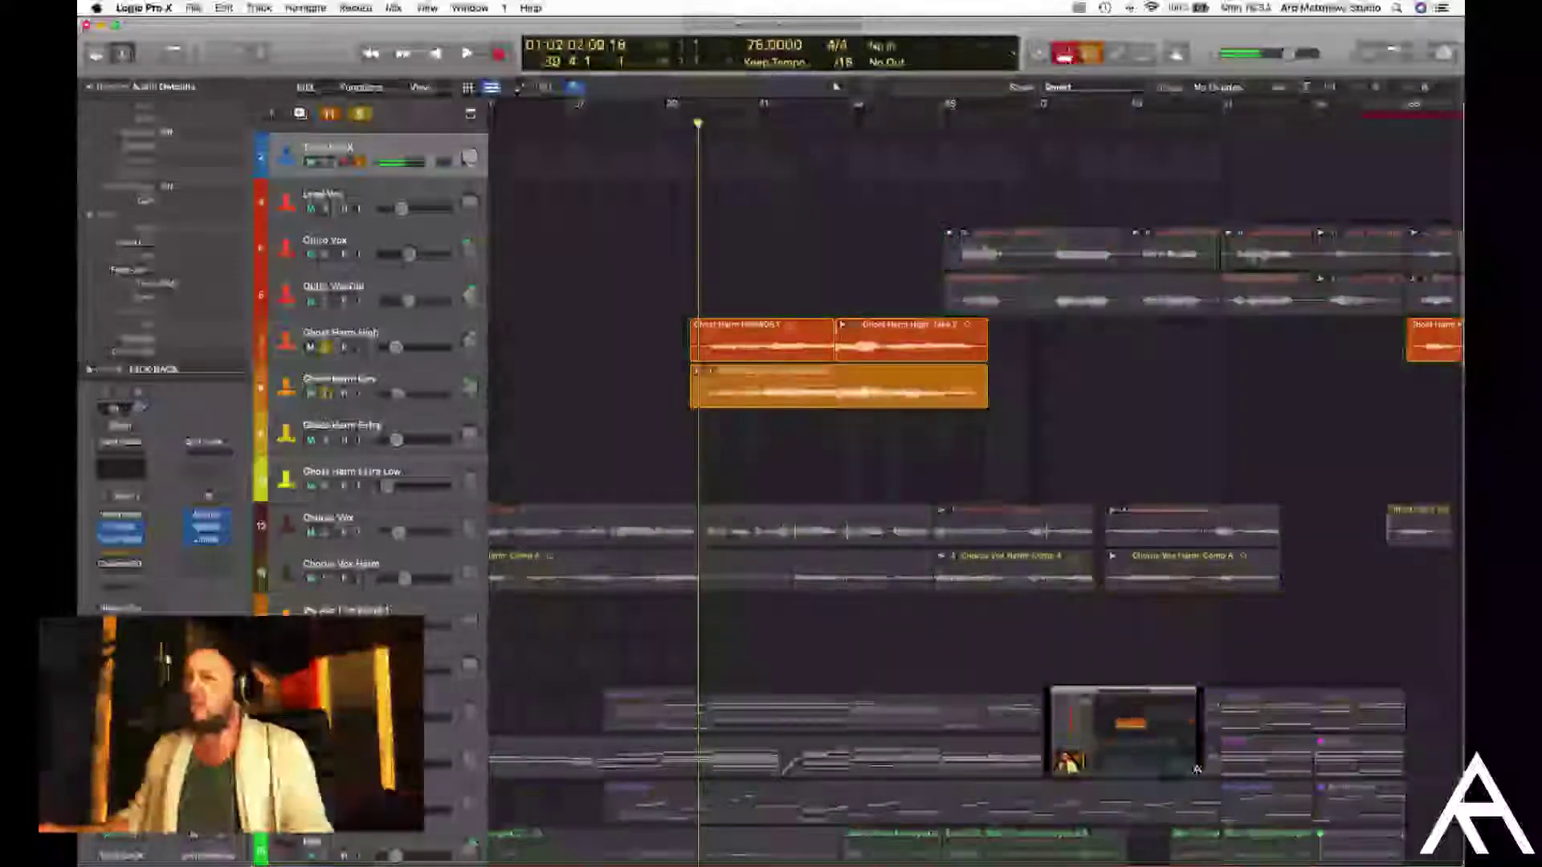
{"action": "key", "text": "space"}
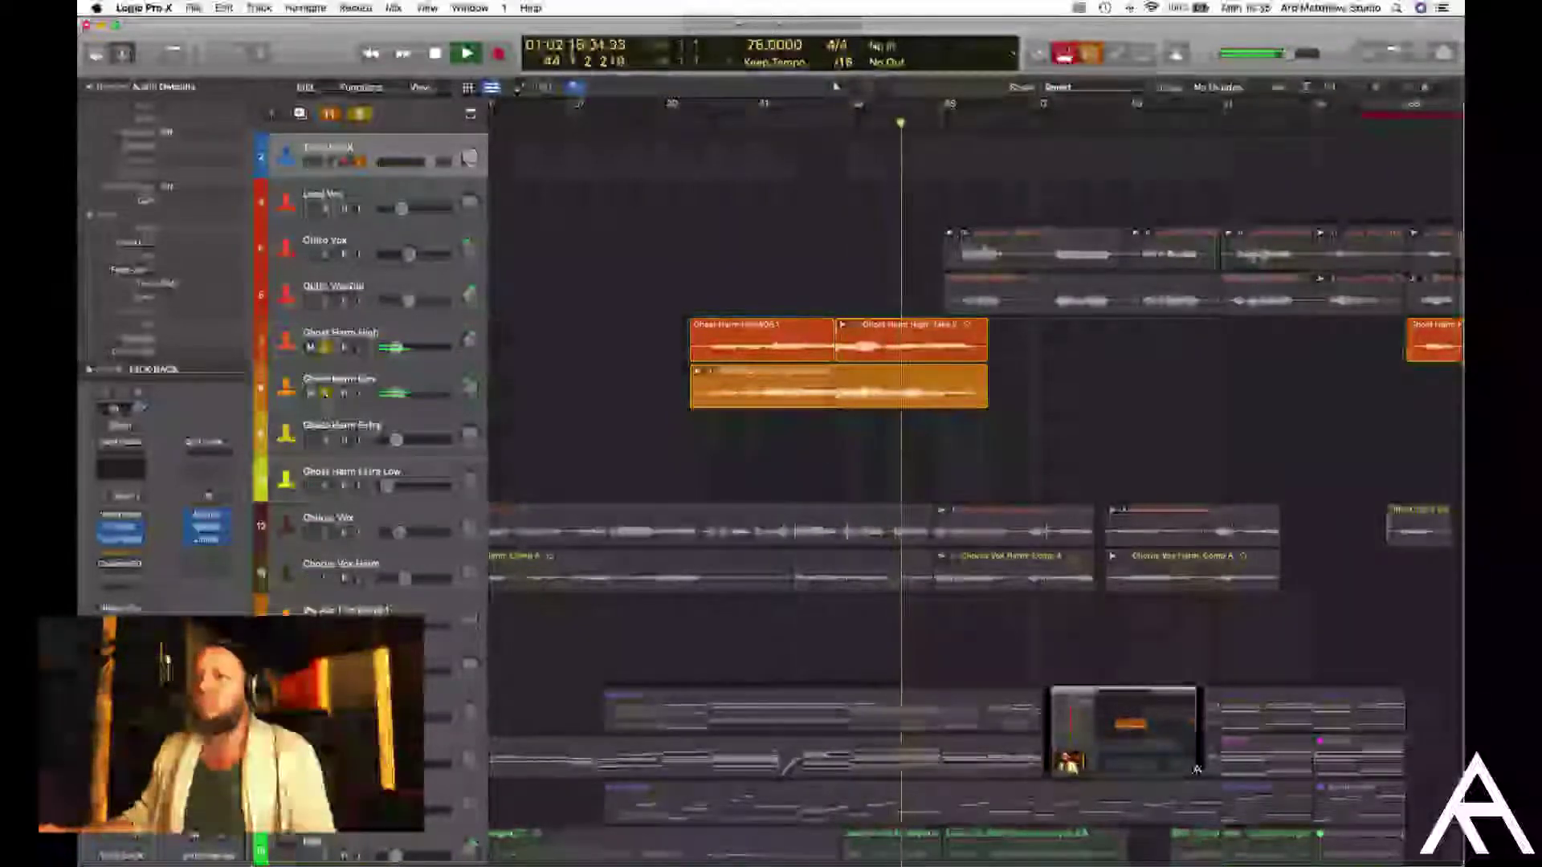
{"action": "key", "text": "space"}
{"action": "key", "text": "s"}
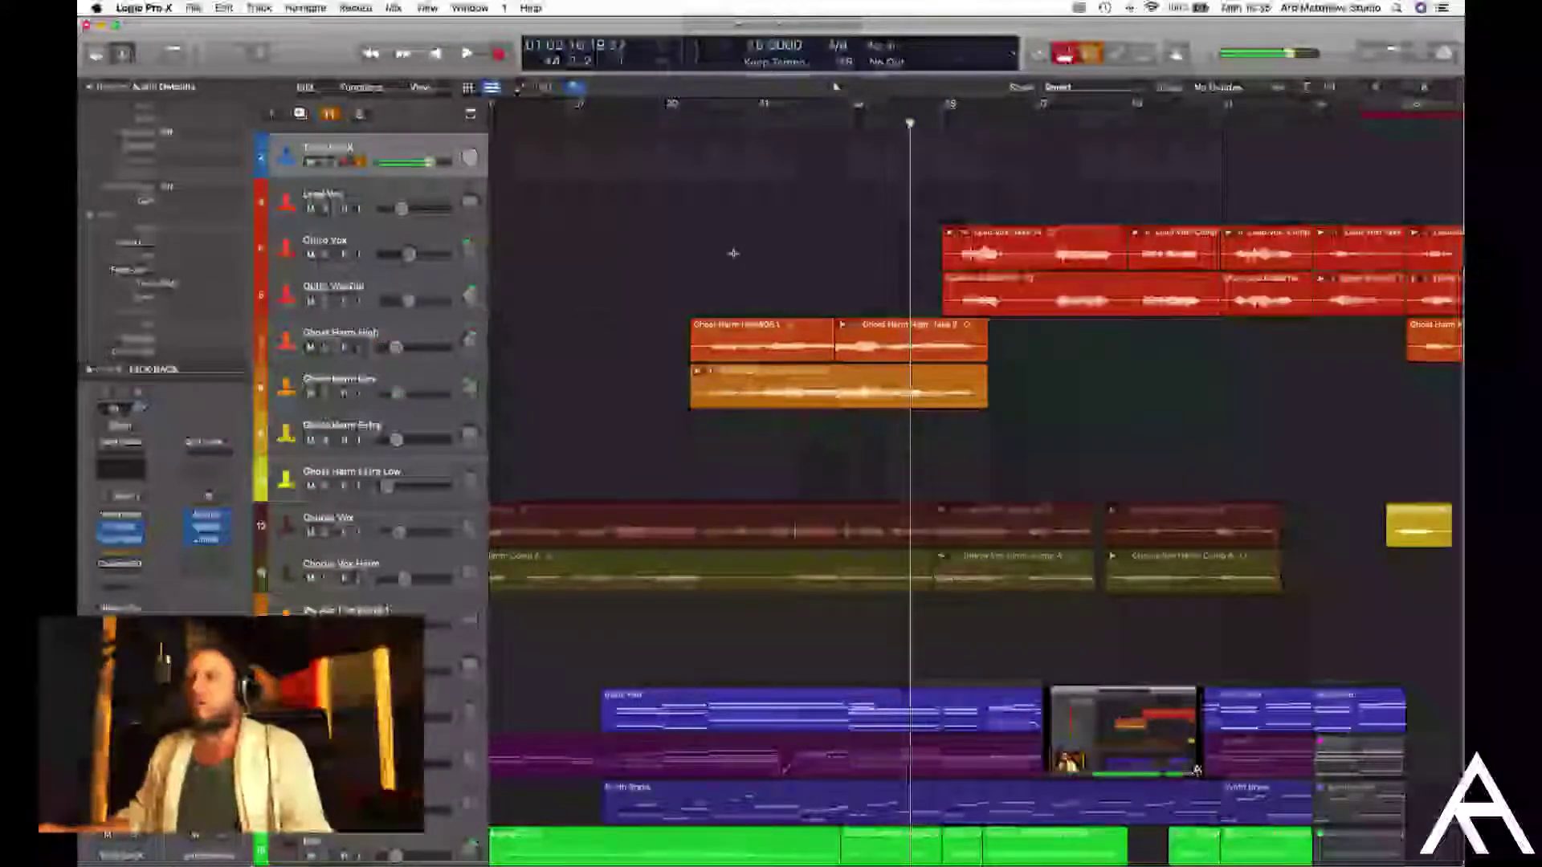
Play the full mix through the outro vocals and switch to Notes to follow the closing lyrics alongside the playback
{"action": "key", "text": "space"}
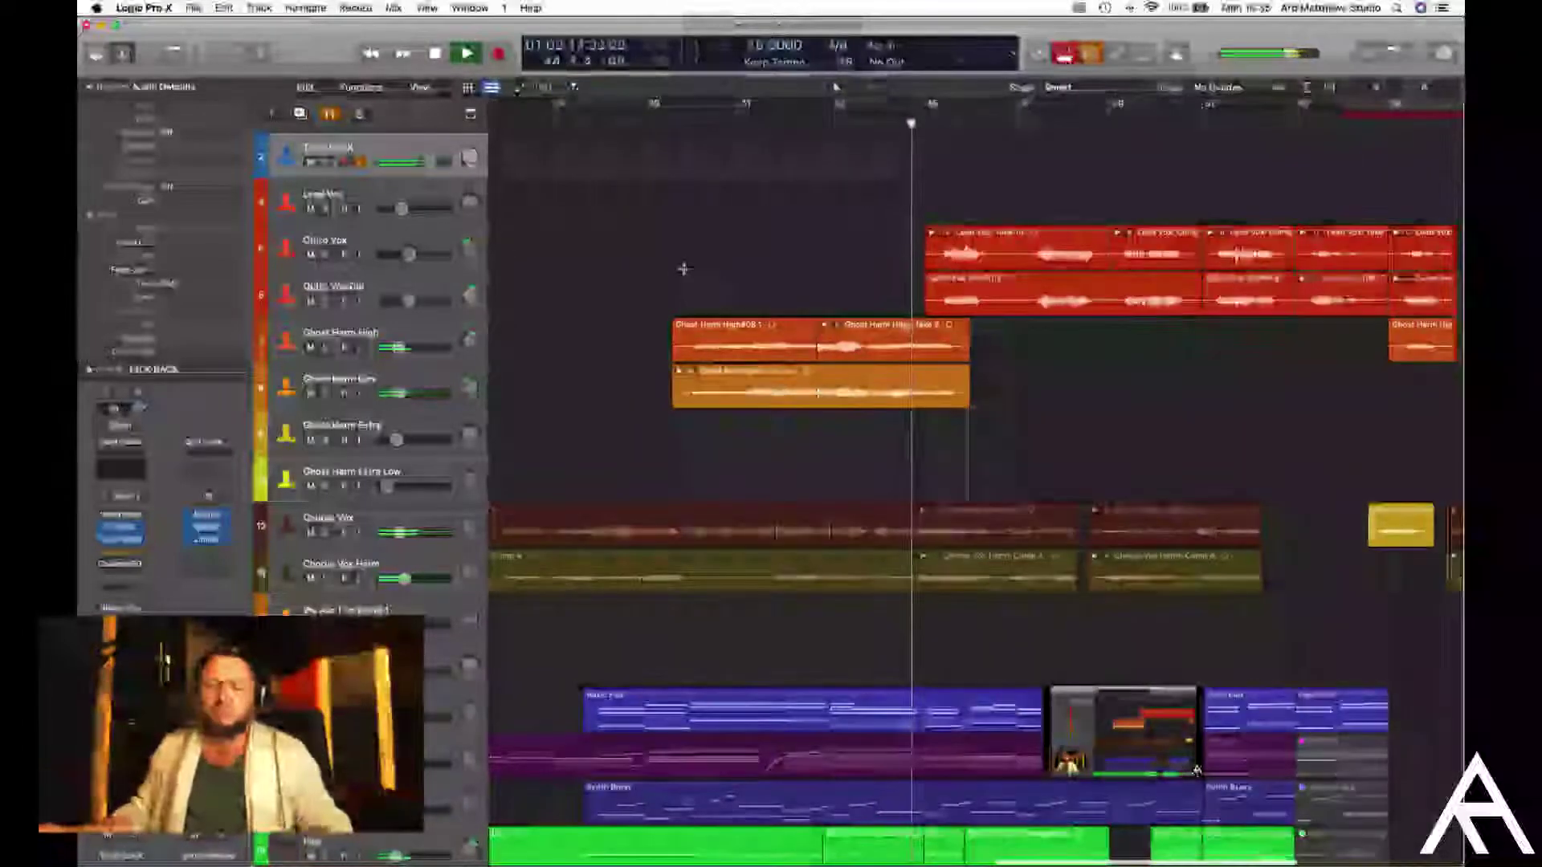
{"action": "key", "text": "super+Tab"}
{"action": "key", "text": "super+Tab"}
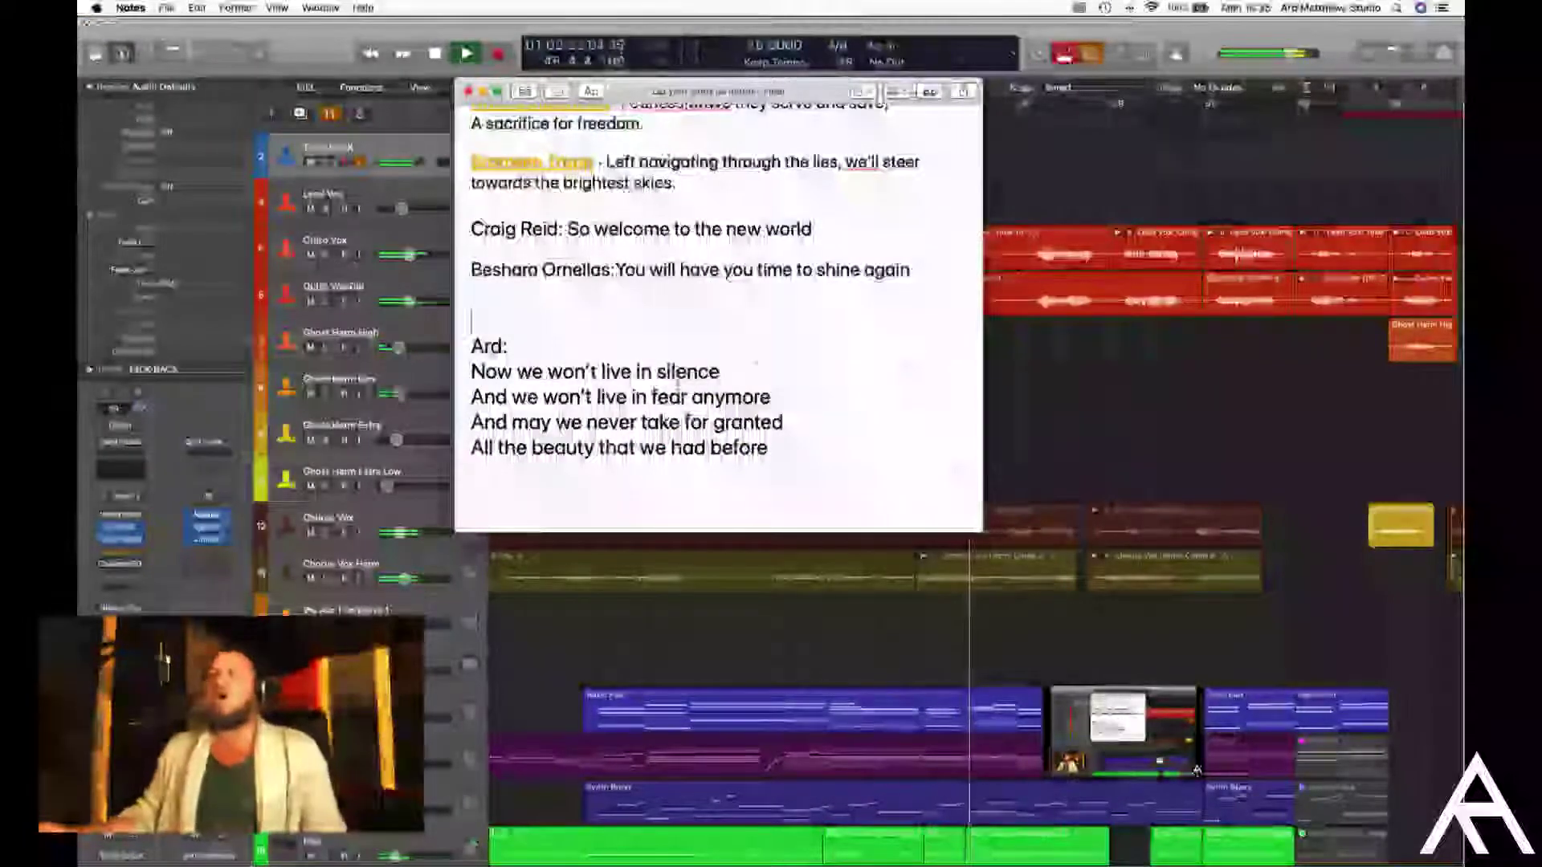
{"action": "left_click_drag", "start_coordinate": [715, 91], "coordinate": [661, 79]}
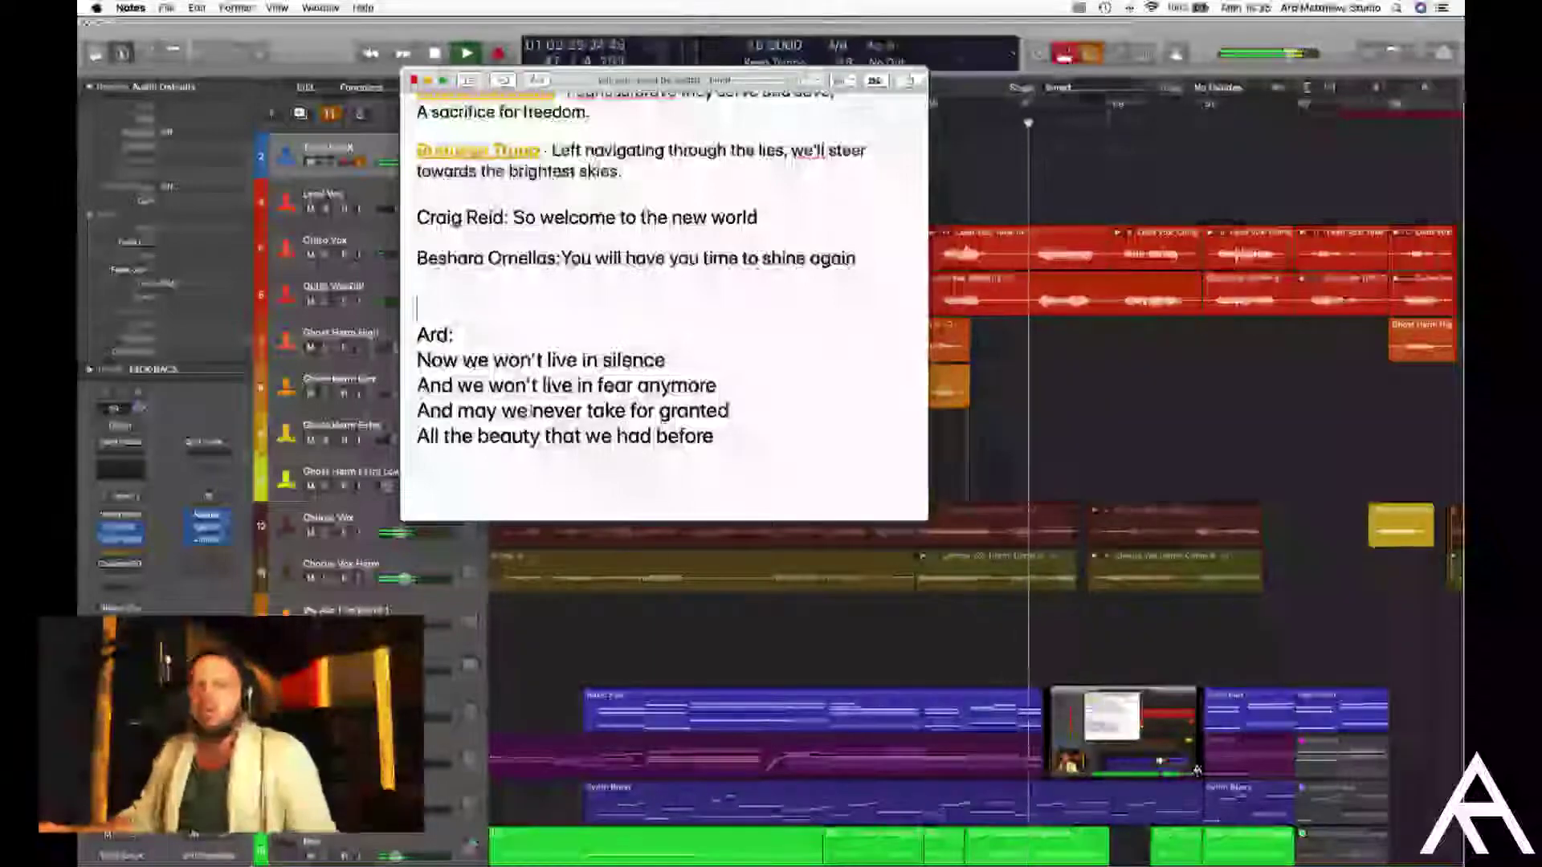
{"action": "scroll", "coordinate": [662, 325], "scroll_direction": "up", "scroll_amount": 1}
{"action": "scroll", "coordinate": [662, 324], "scroll_direction": "down", "scroll_amount": 2}
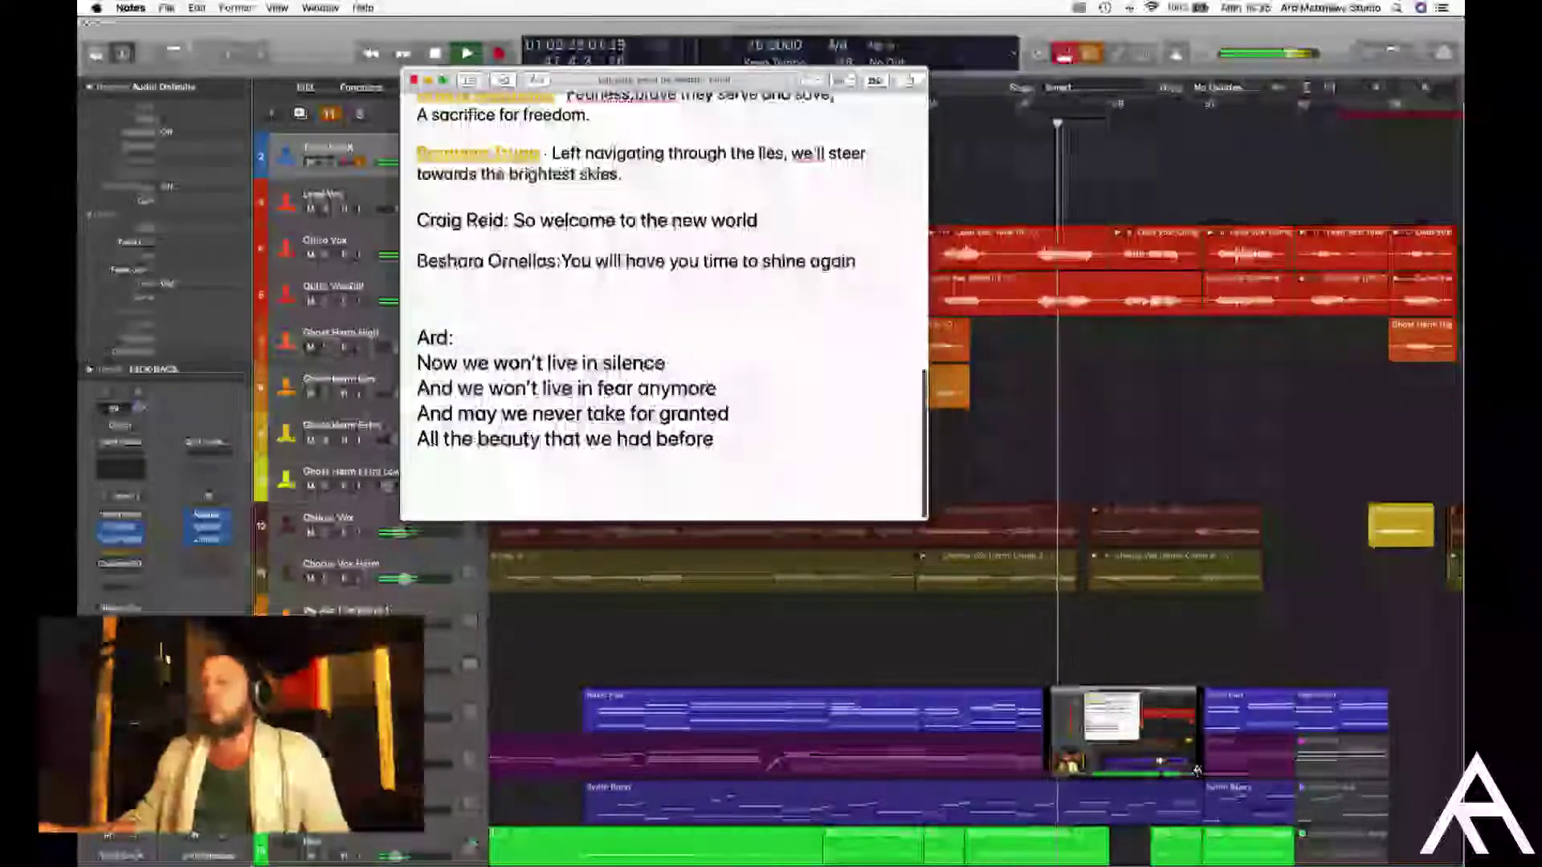
{"action": "scroll", "coordinate": [490, 426], "scroll_direction": "down", "scroll_amount": 1}
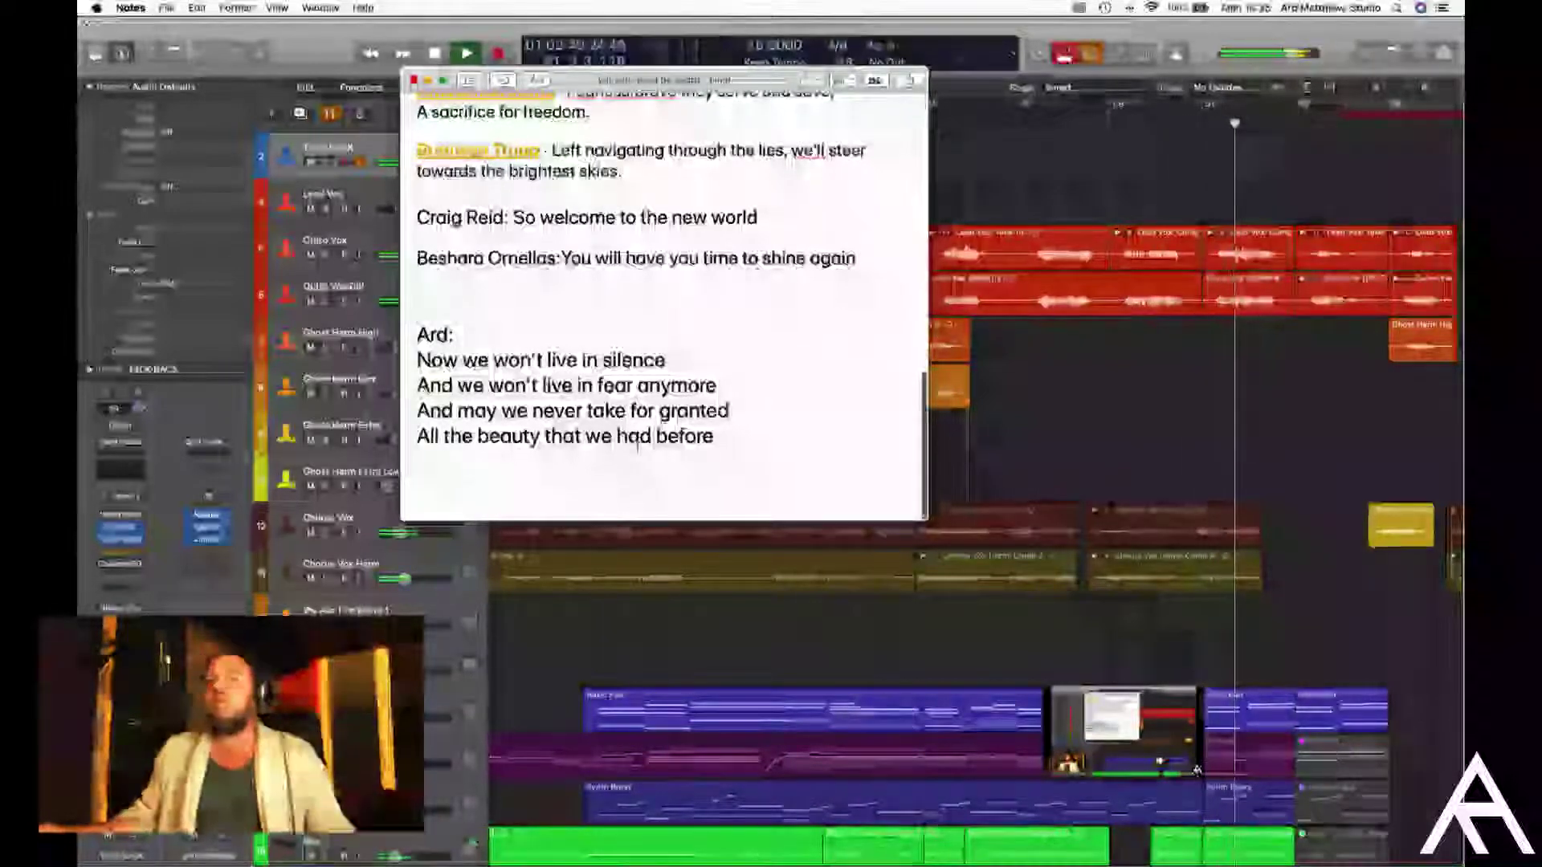
{"action": "scroll", "coordinate": [610, 443], "scroll_direction": "down", "scroll_amount": 1}
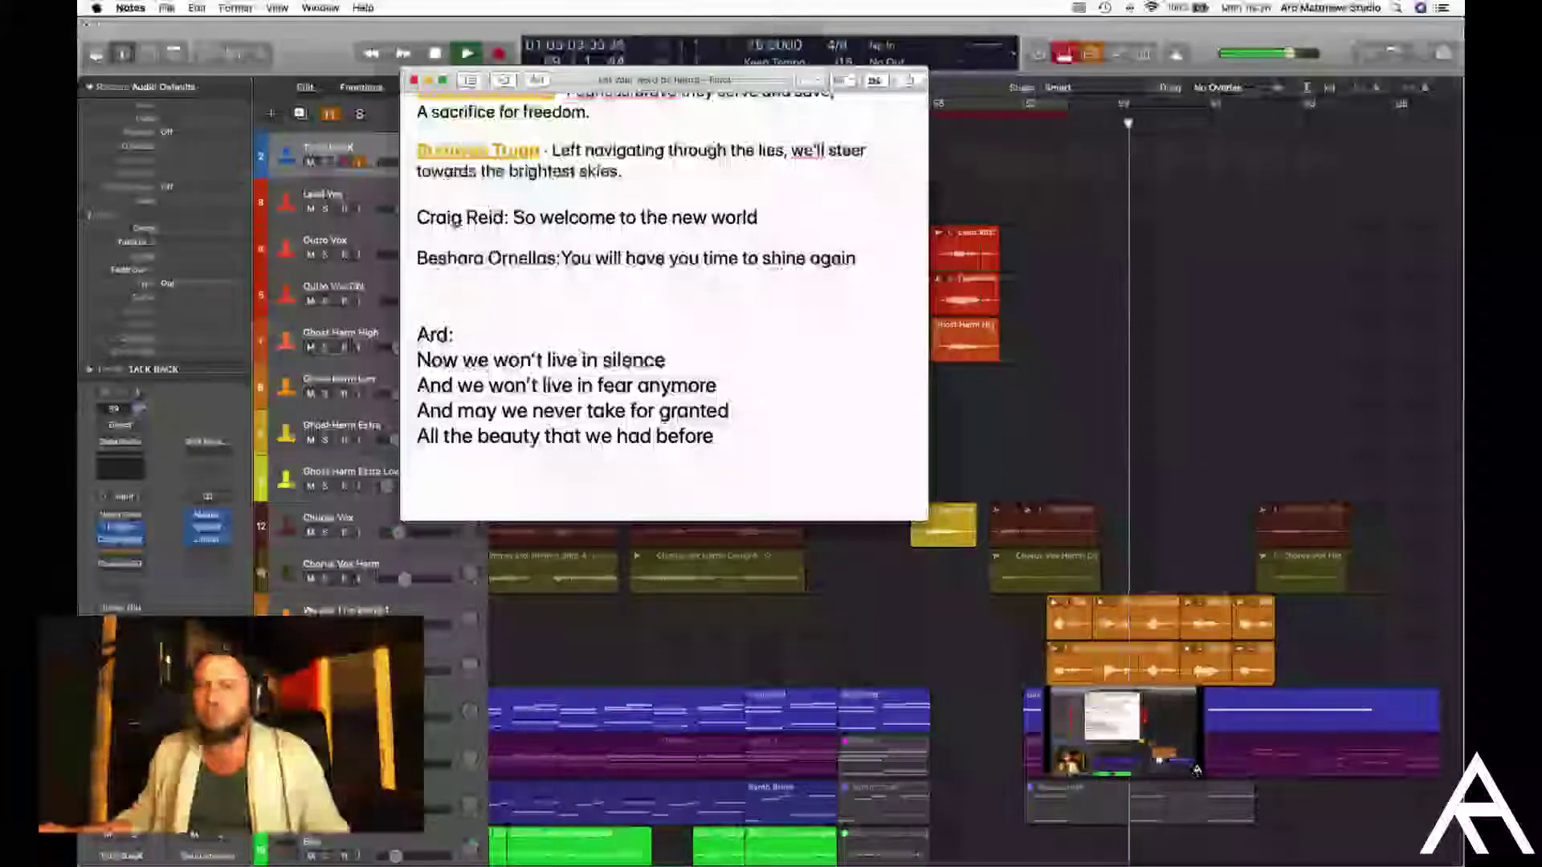
Shift the lyrics note further over the track headers, switch to Logic Pro X and stop the playback
{"action": "left_click", "coordinate": [1196, 770]}
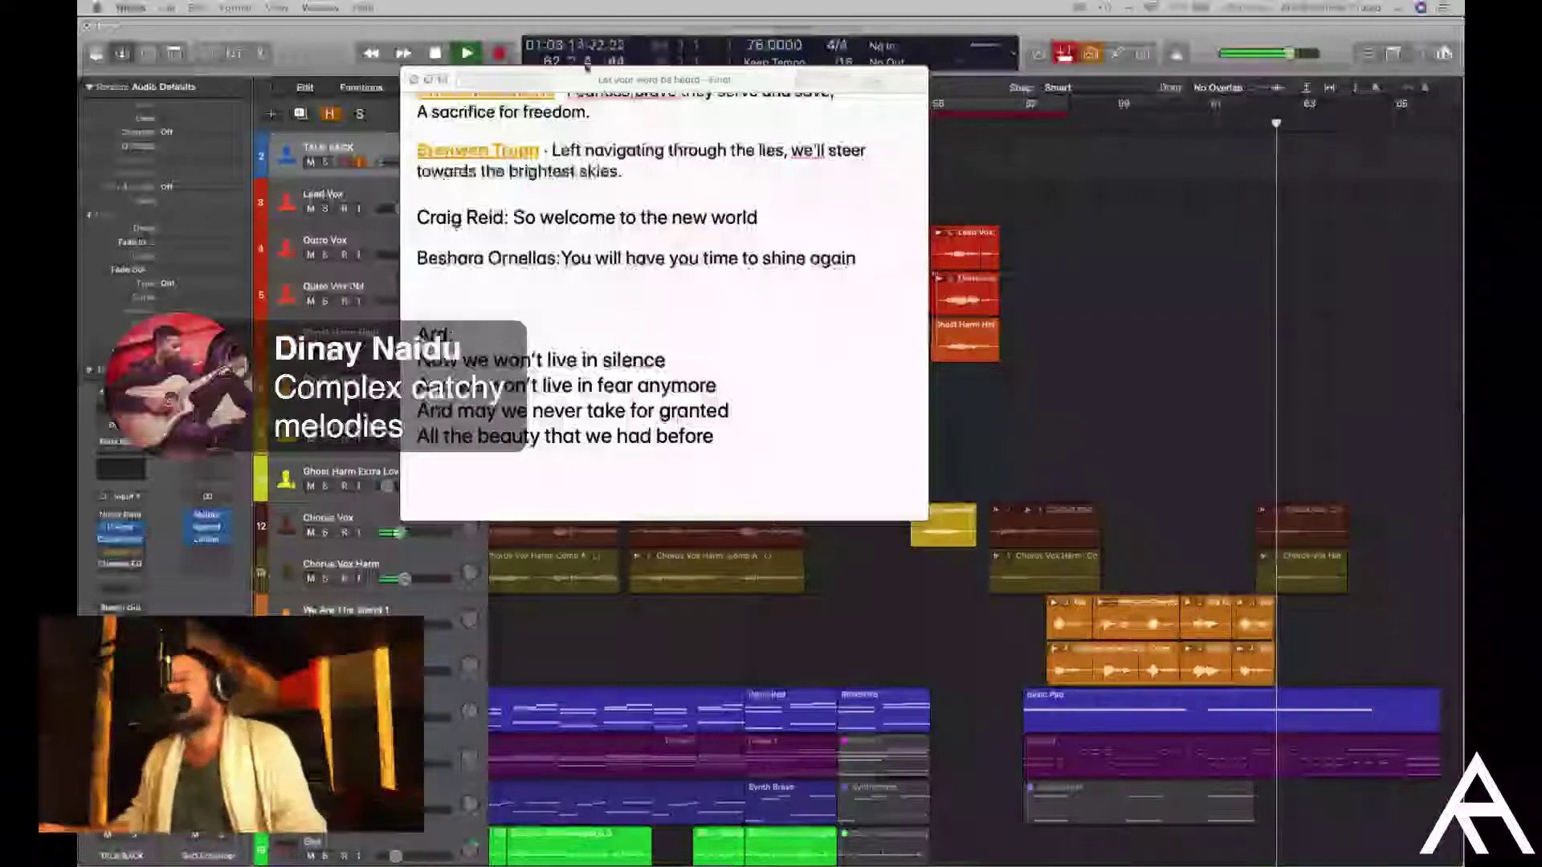
{"action": "left_click_drag", "start_coordinate": [604, 83], "coordinate": [538, 77]}
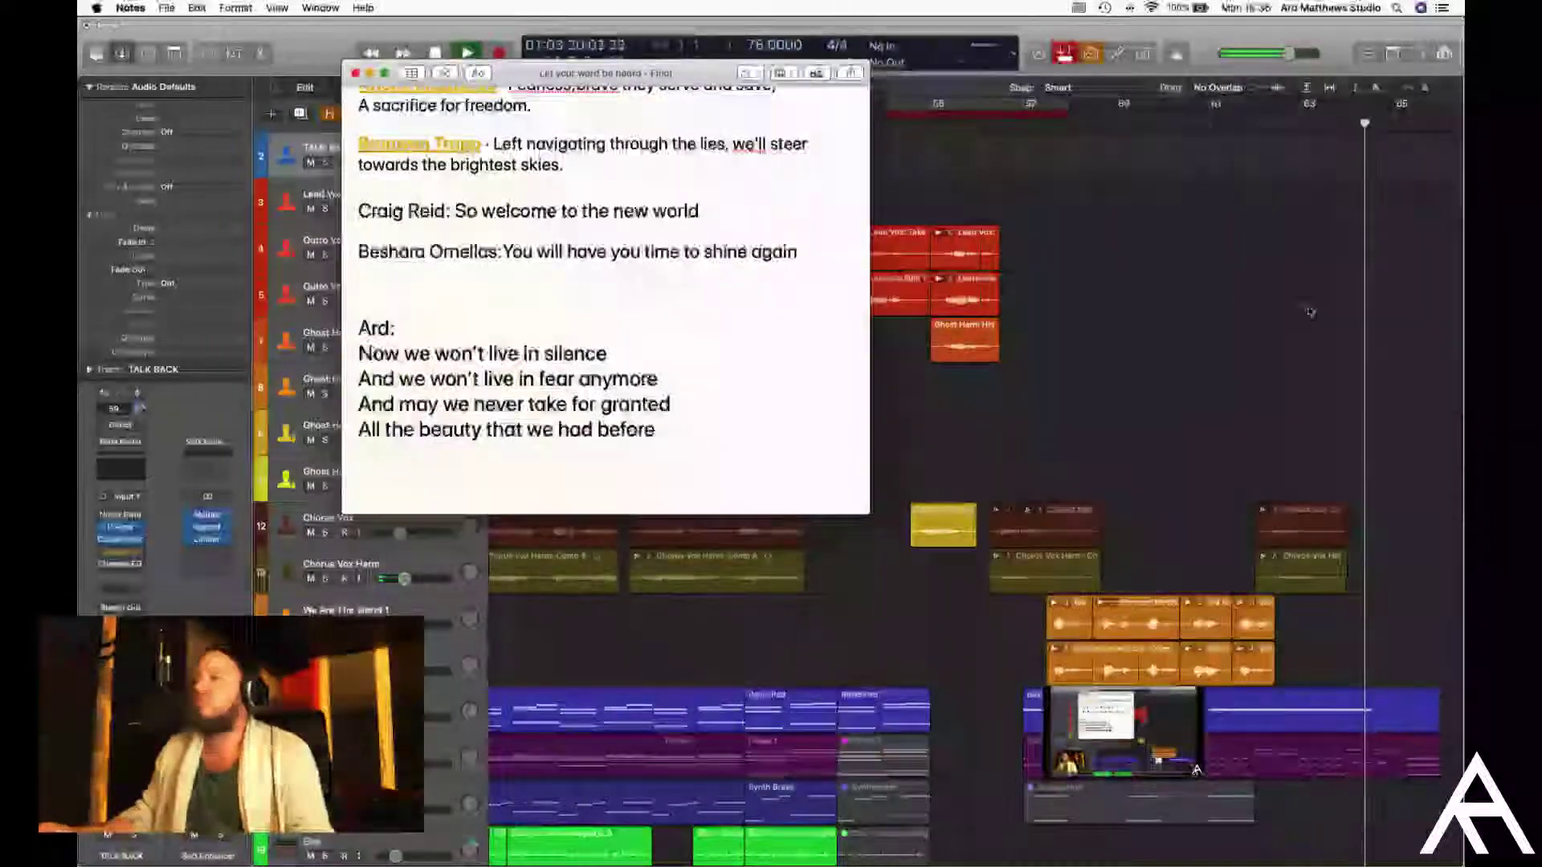
{"action": "left_click", "coordinate": [1156, 283]}
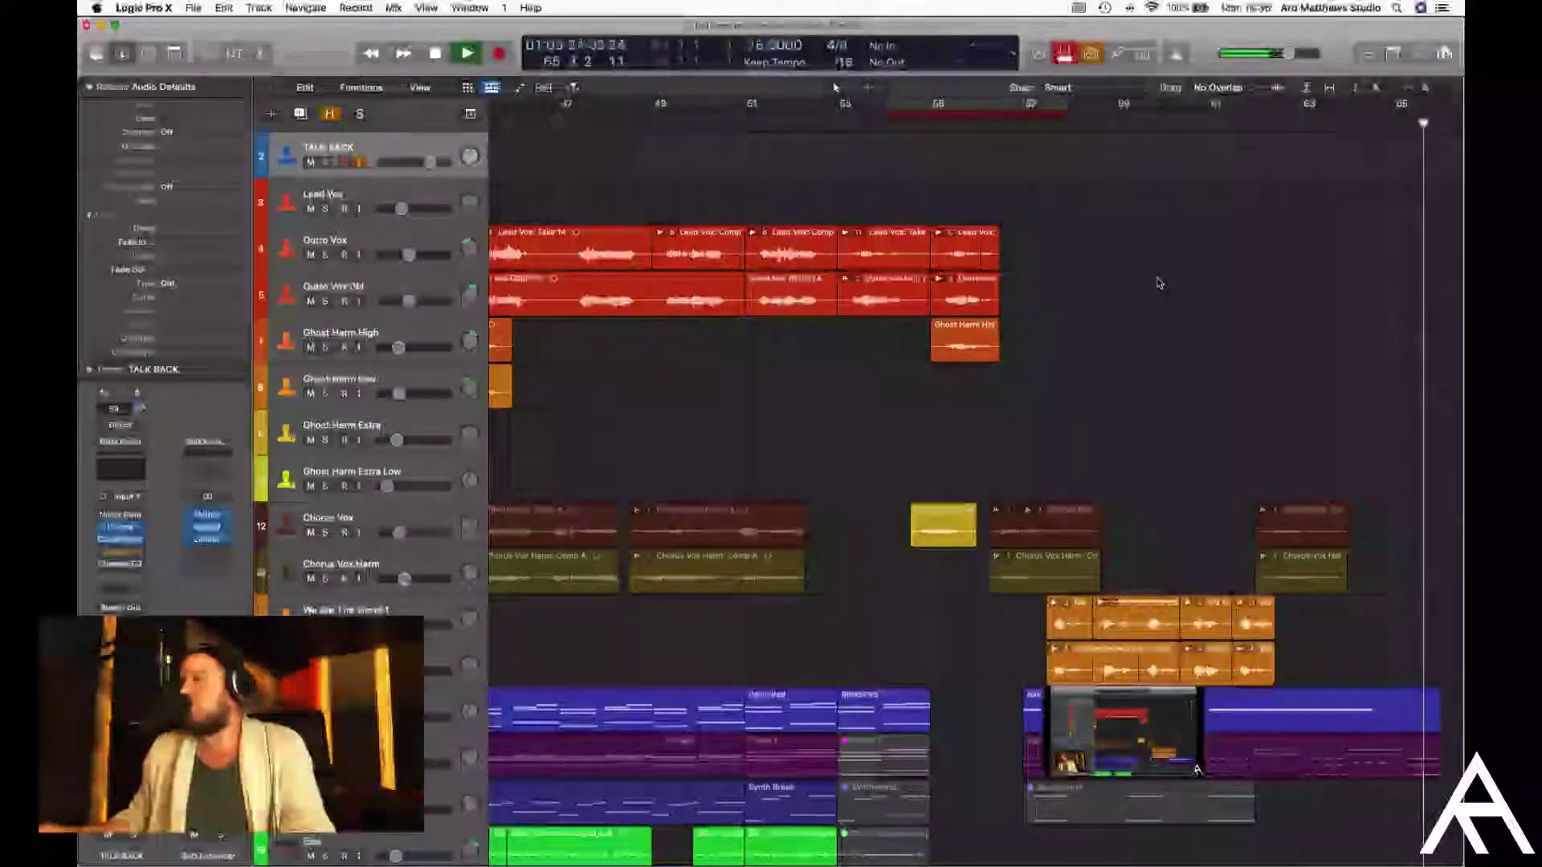
{"action": "key", "text": "space"}
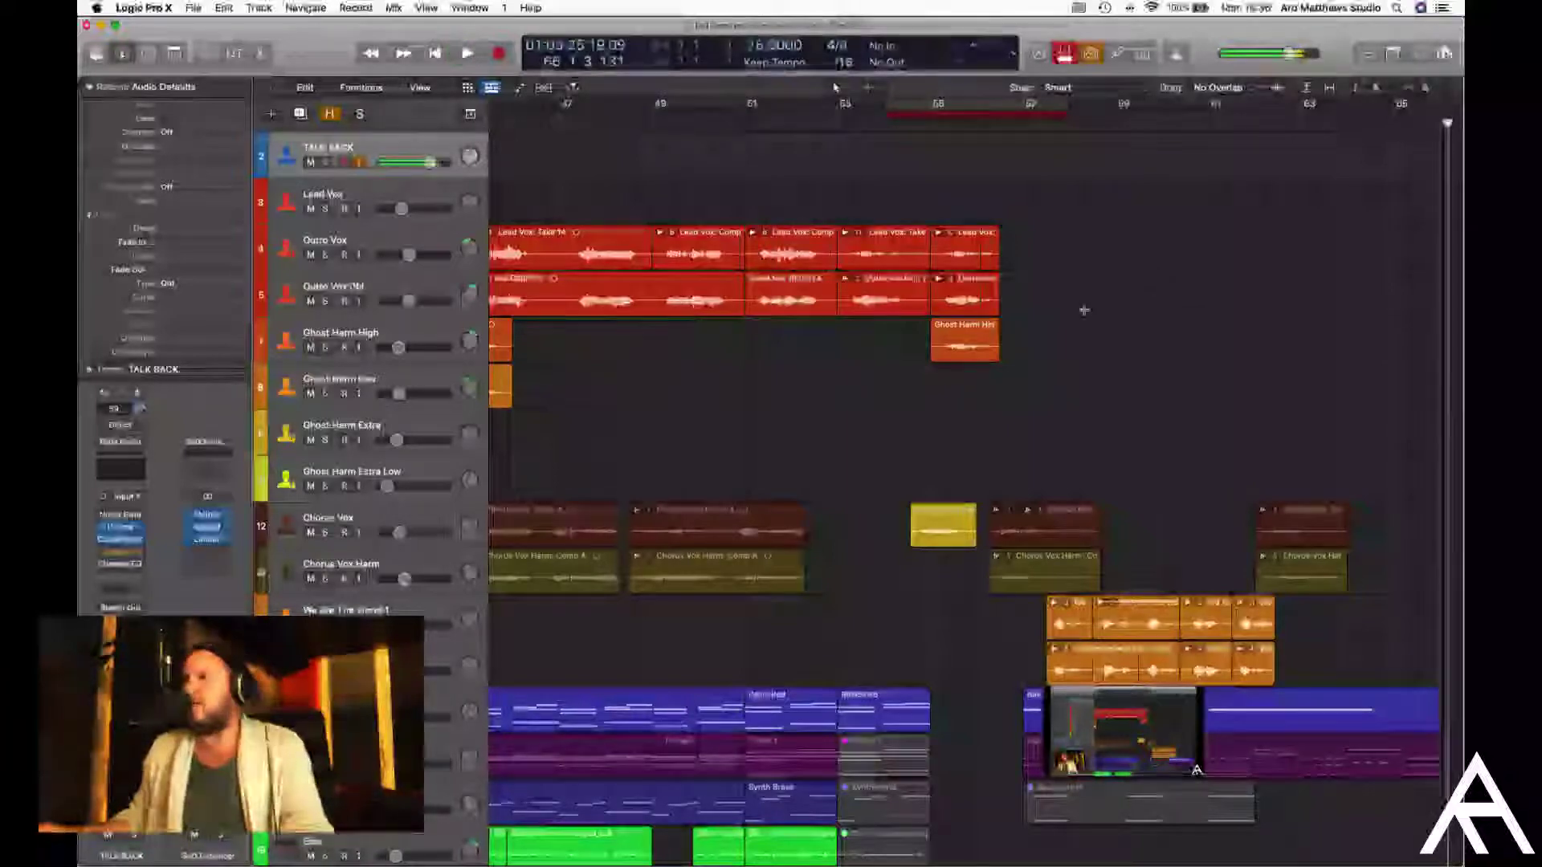
Fit the whole arrangement with all its tracks into the tracks area
{"action": "scroll", "coordinate": [1124, 297], "scroll_direction": "left", "scroll_amount": 10}
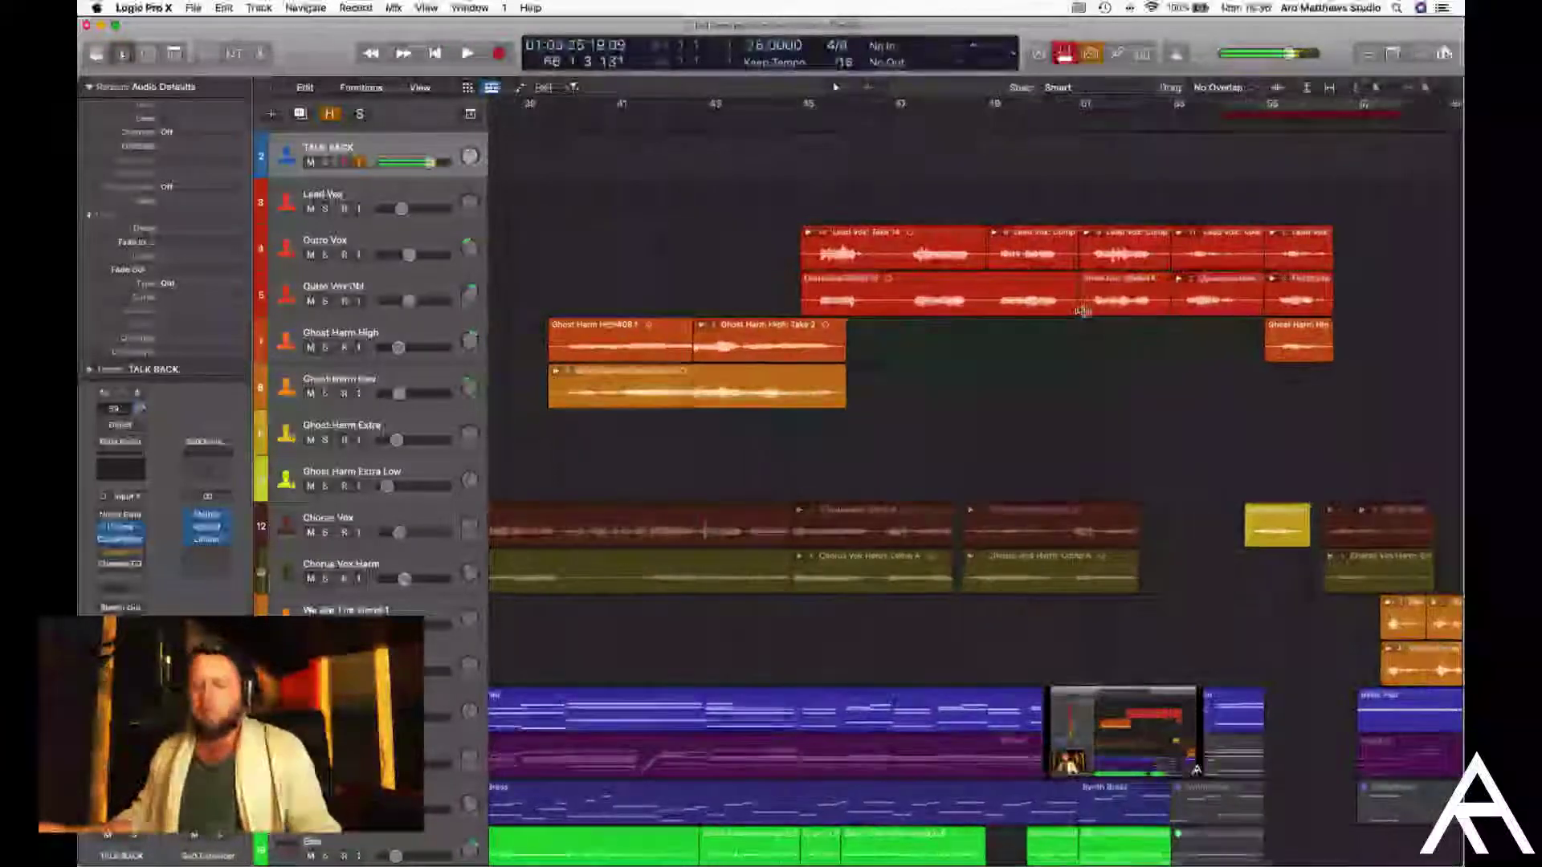
{"action": "scroll", "coordinate": [1083, 310], "scroll_direction": "down", "scroll_amount": 5}
{"action": "key", "text": "z"}
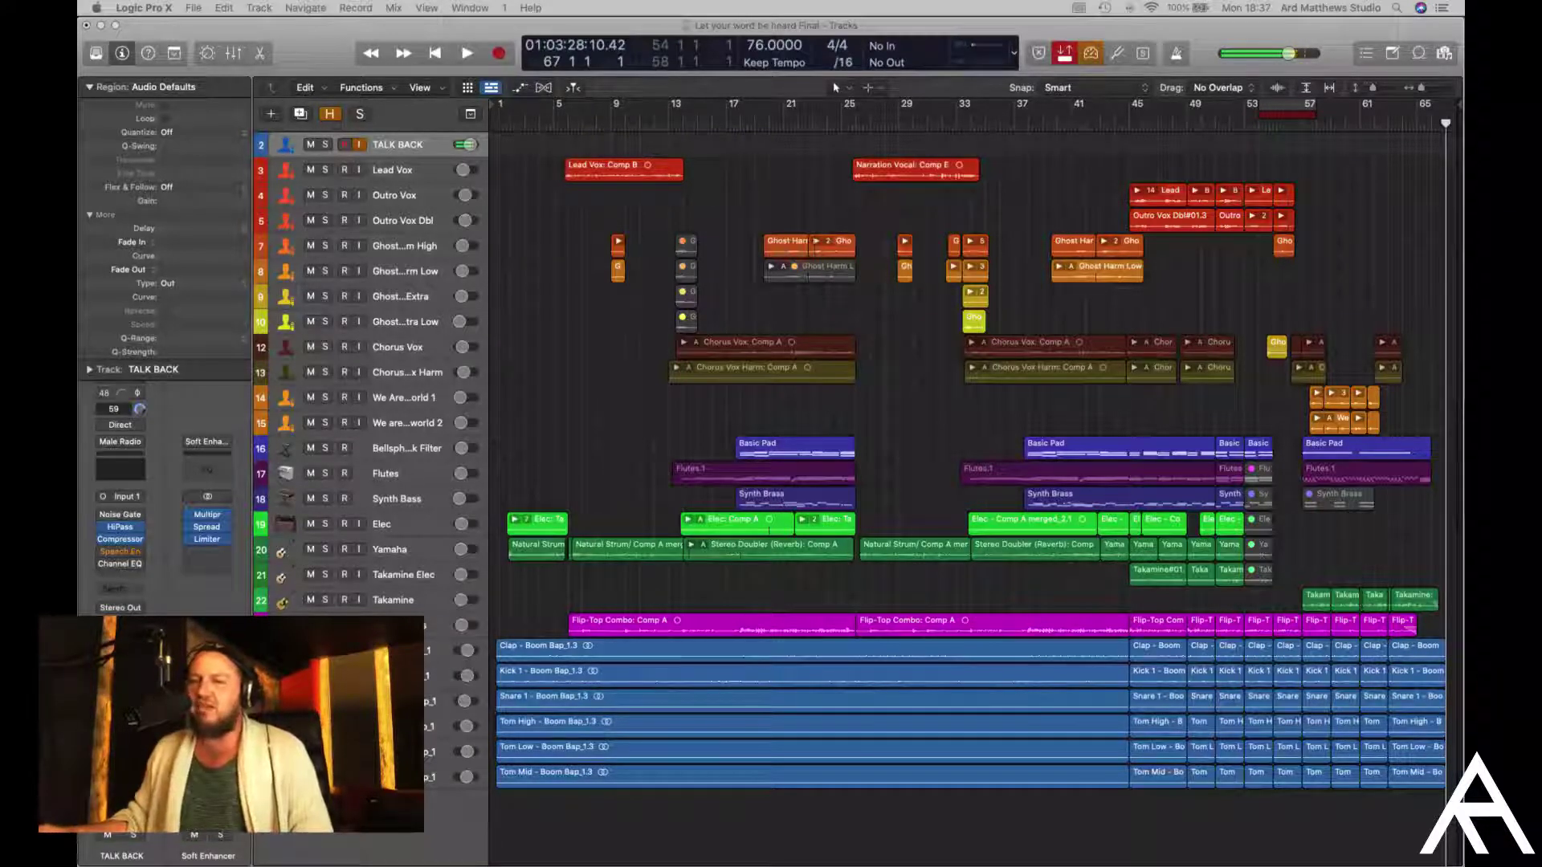
Return the playhead to the beginning of the song and play it through the first verse into the chorus
{"action": "left_click", "coordinate": [625, 335]}
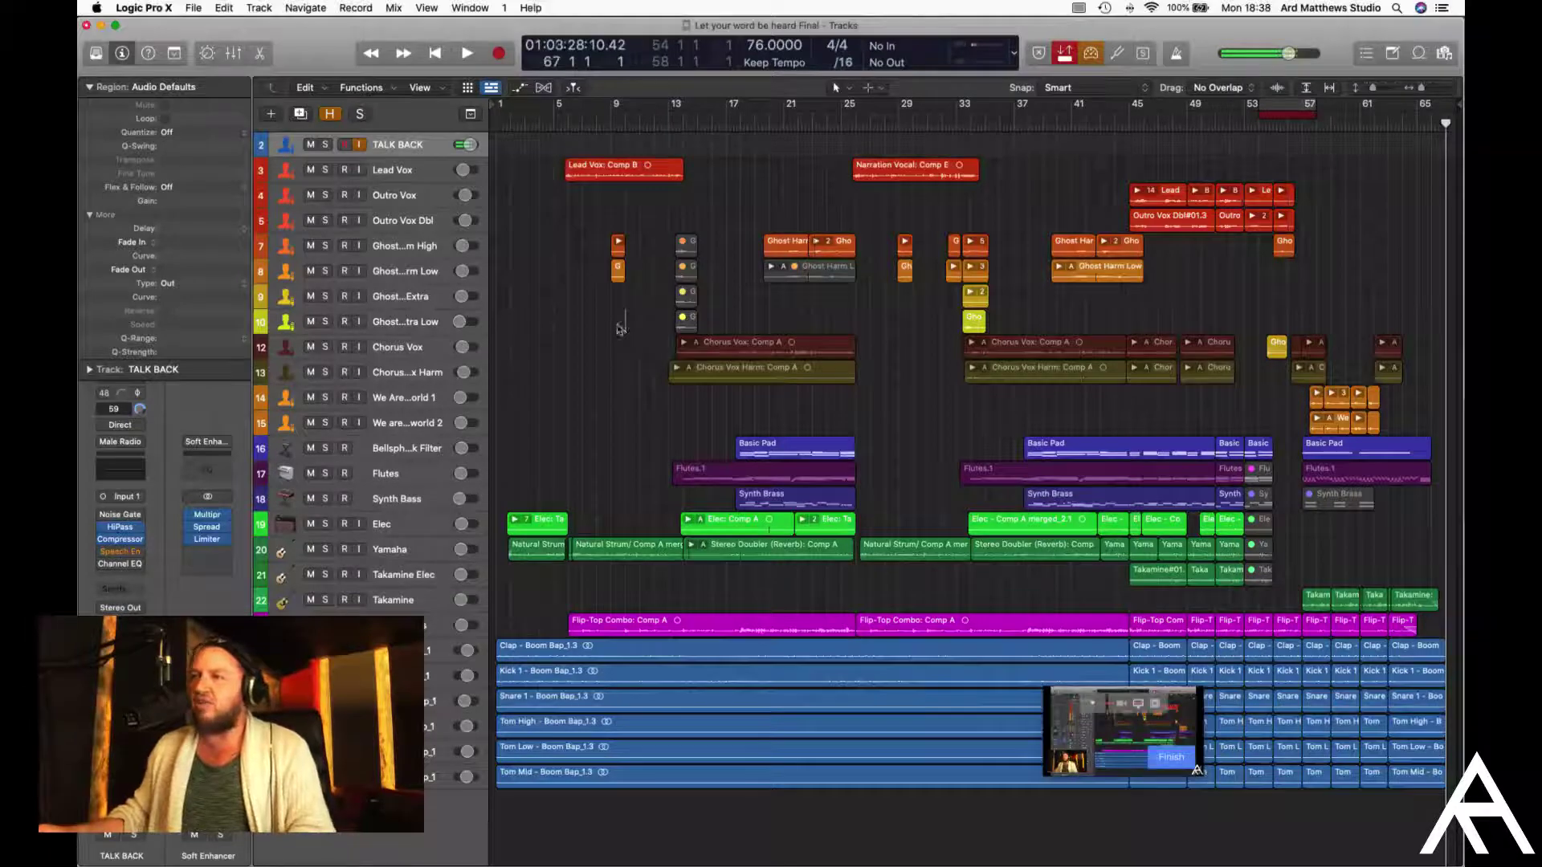
{"action": "key", "text": "Return"}
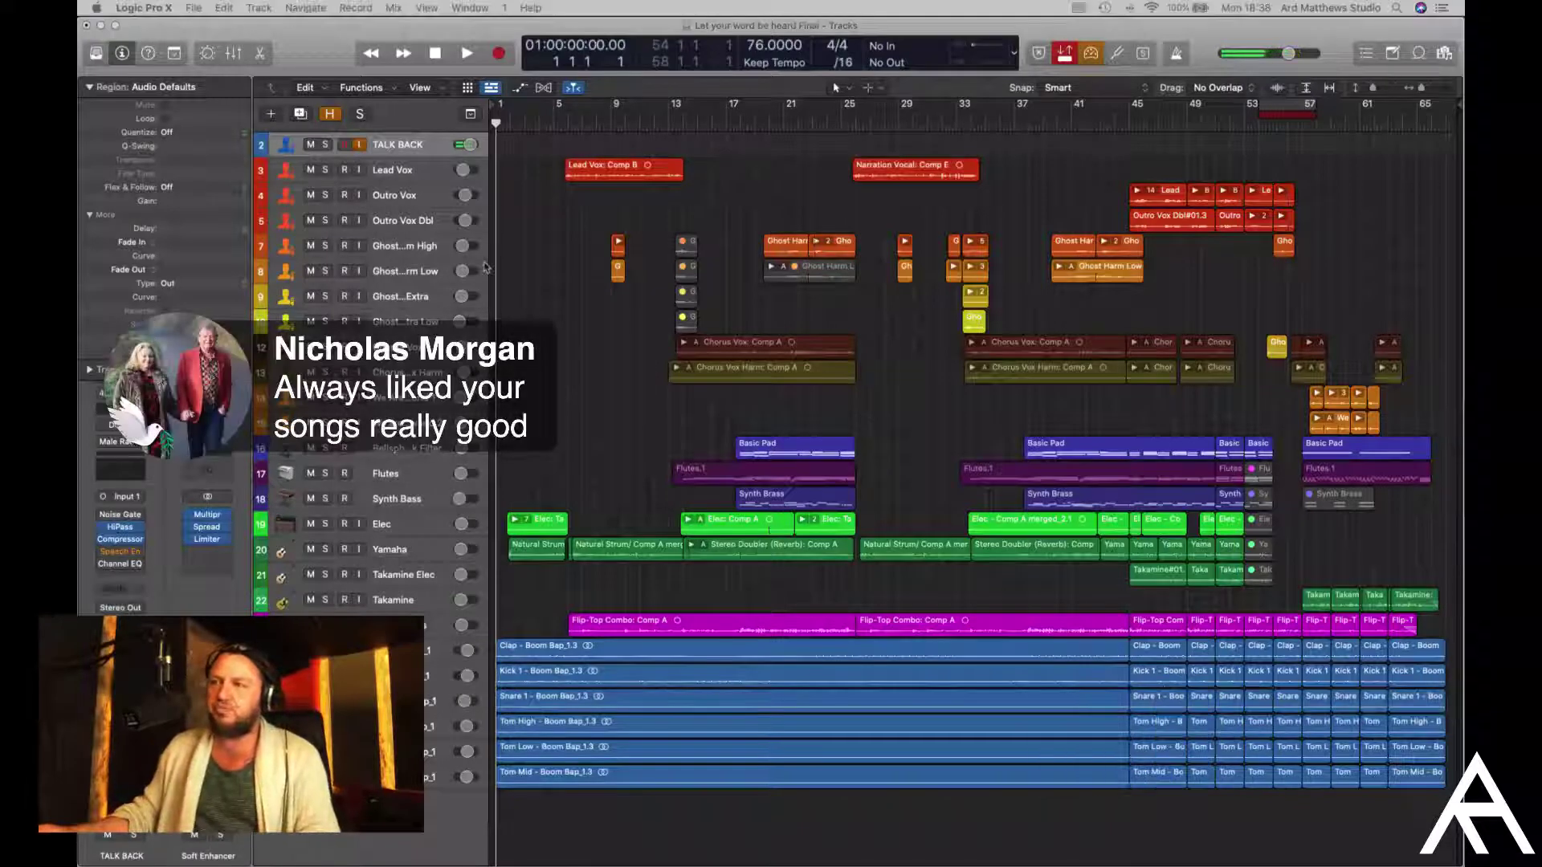
{"action": "left_click", "coordinate": [514, 244]}
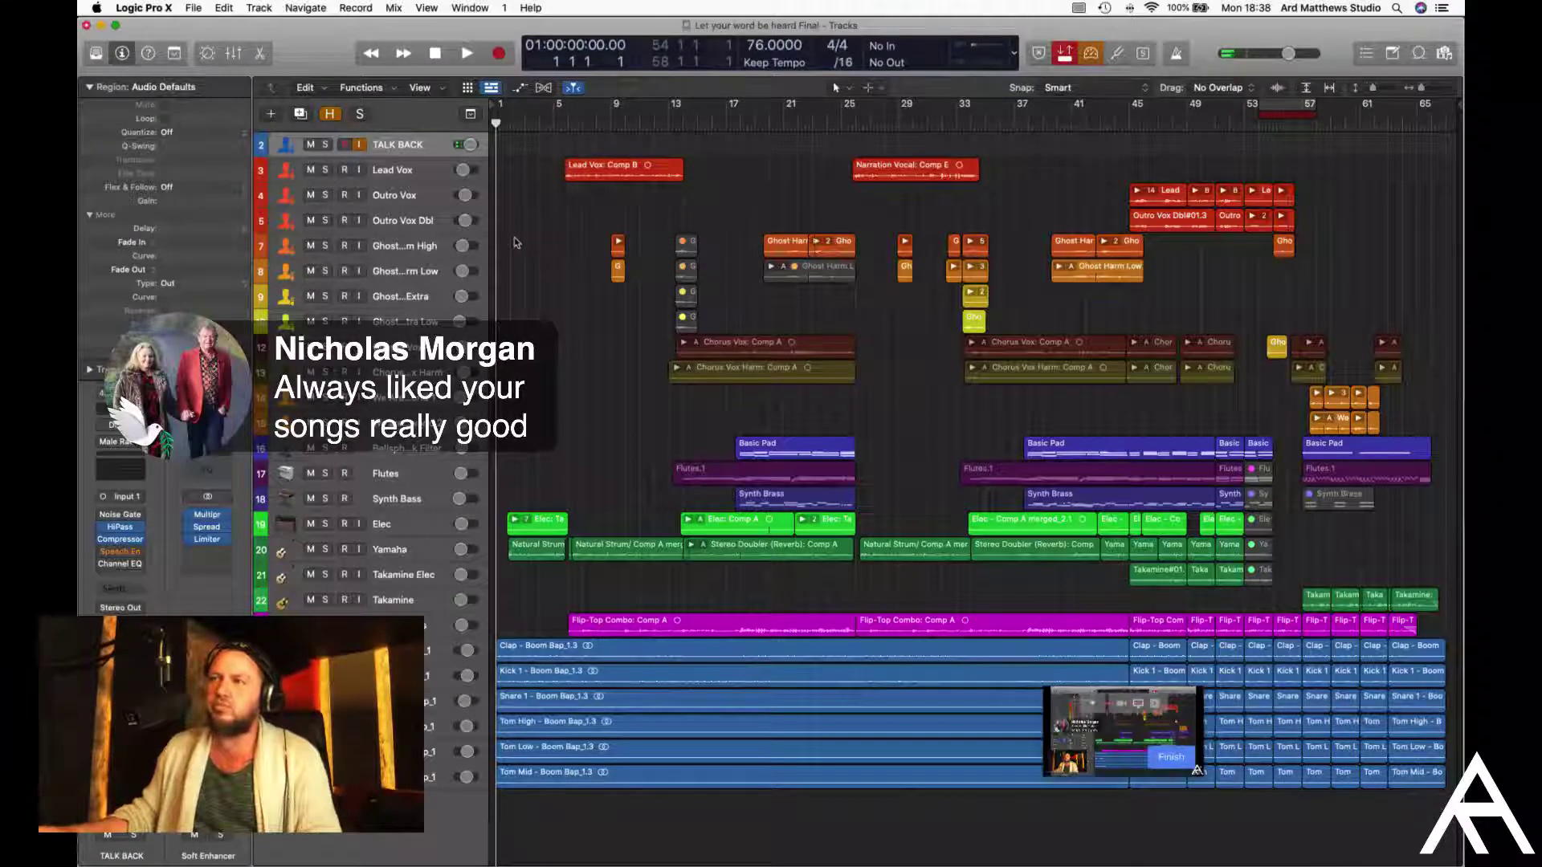
{"action": "key", "text": "space"}
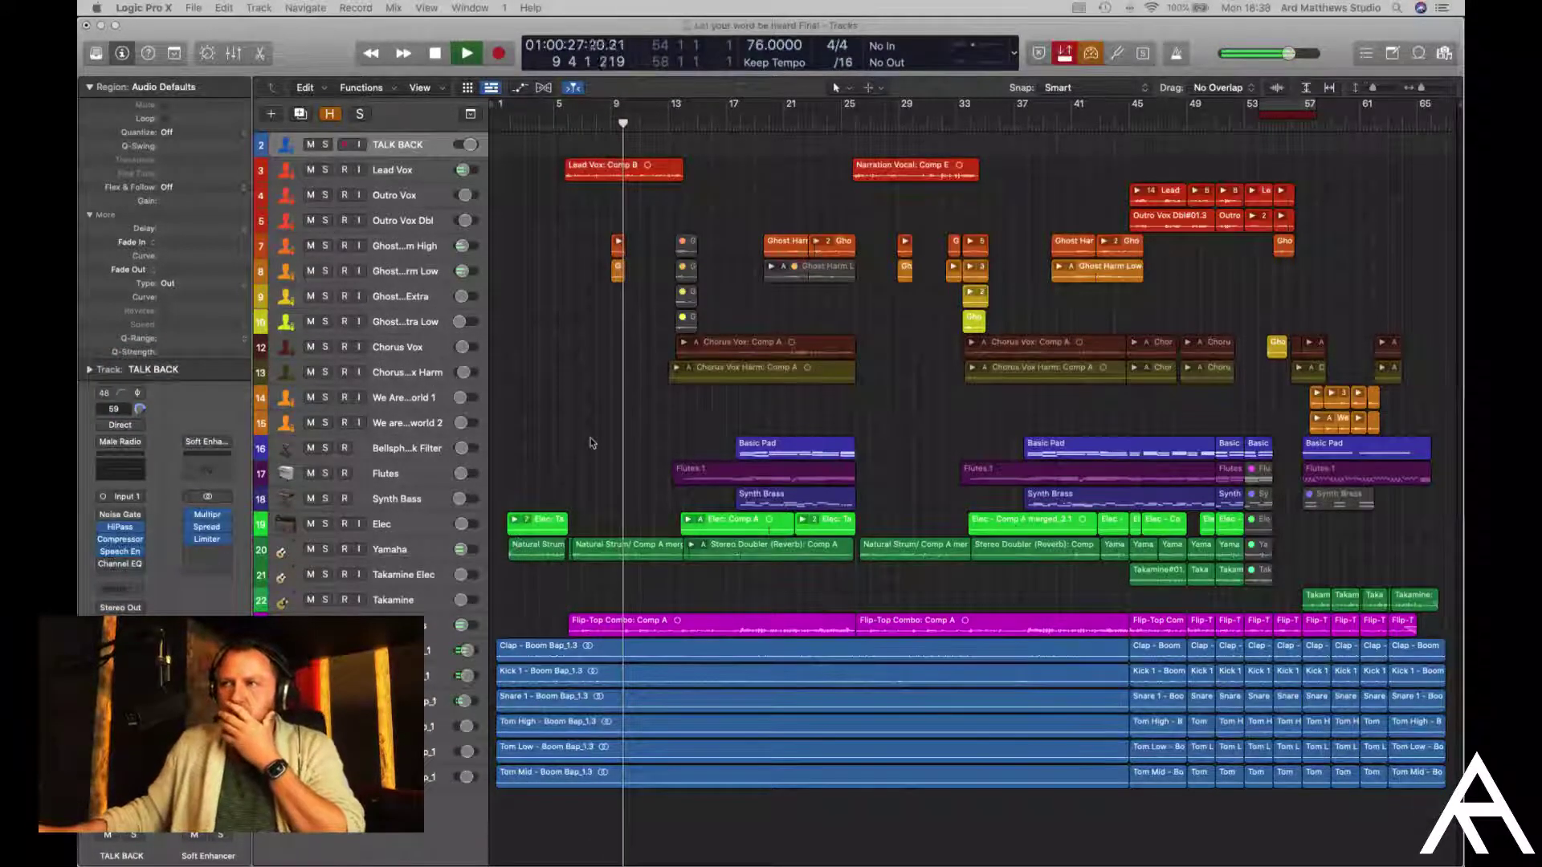
{"action": "scroll", "coordinate": [609, 443], "scroll_direction": "right", "scroll_amount": 1}
{"action": "scroll", "coordinate": [609, 442], "scroll_direction": "left", "scroll_amount": 1}
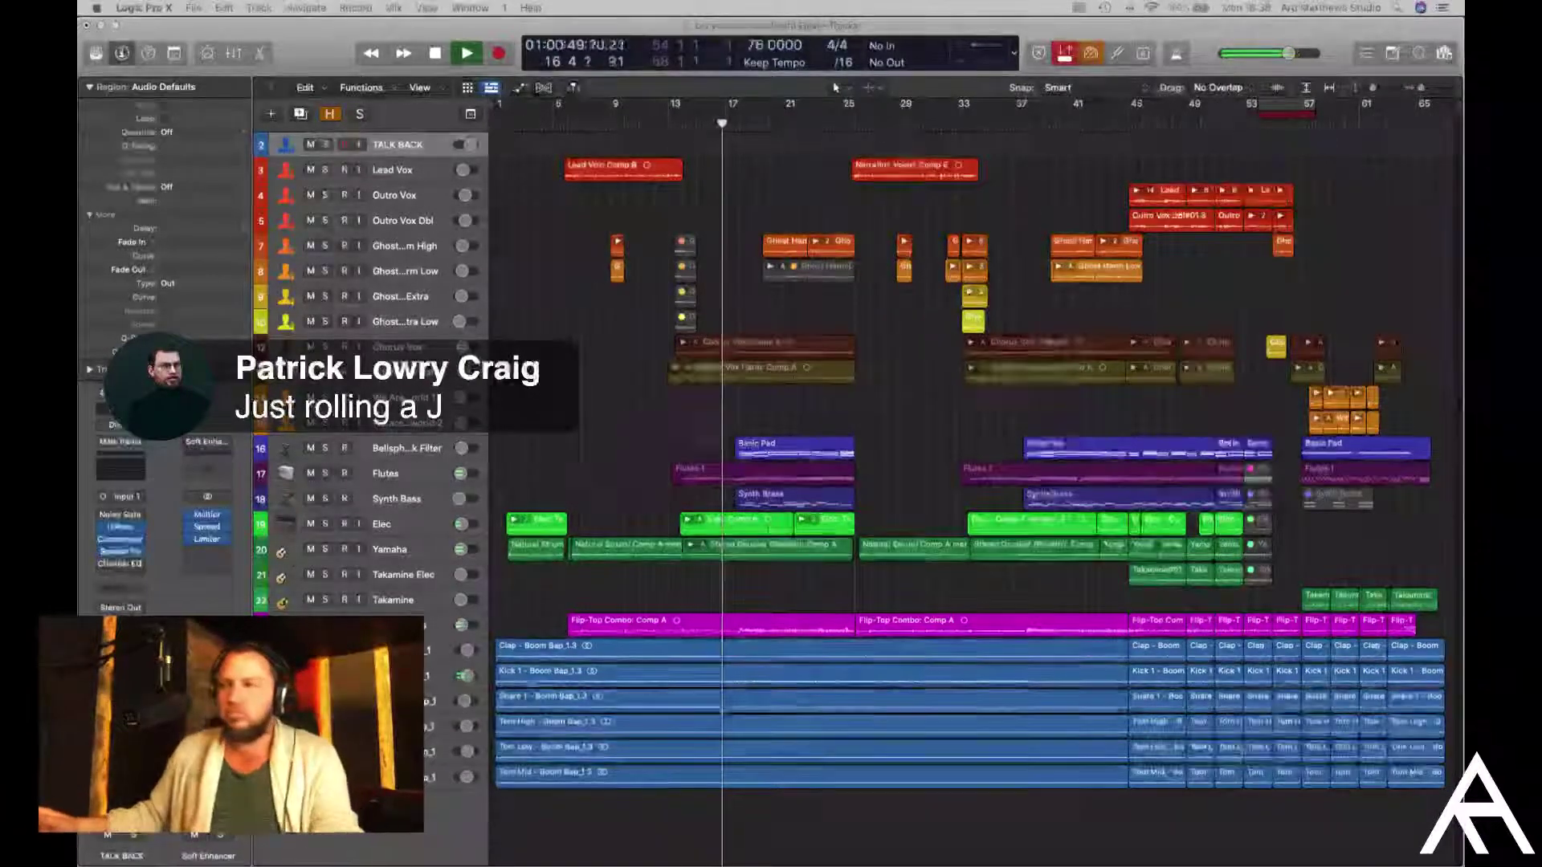
Switch to Notes, enlarge the lyrics note around the pre-chorus and second verse, and move it over the track headers
{"action": "key", "text": "super+Tab"}
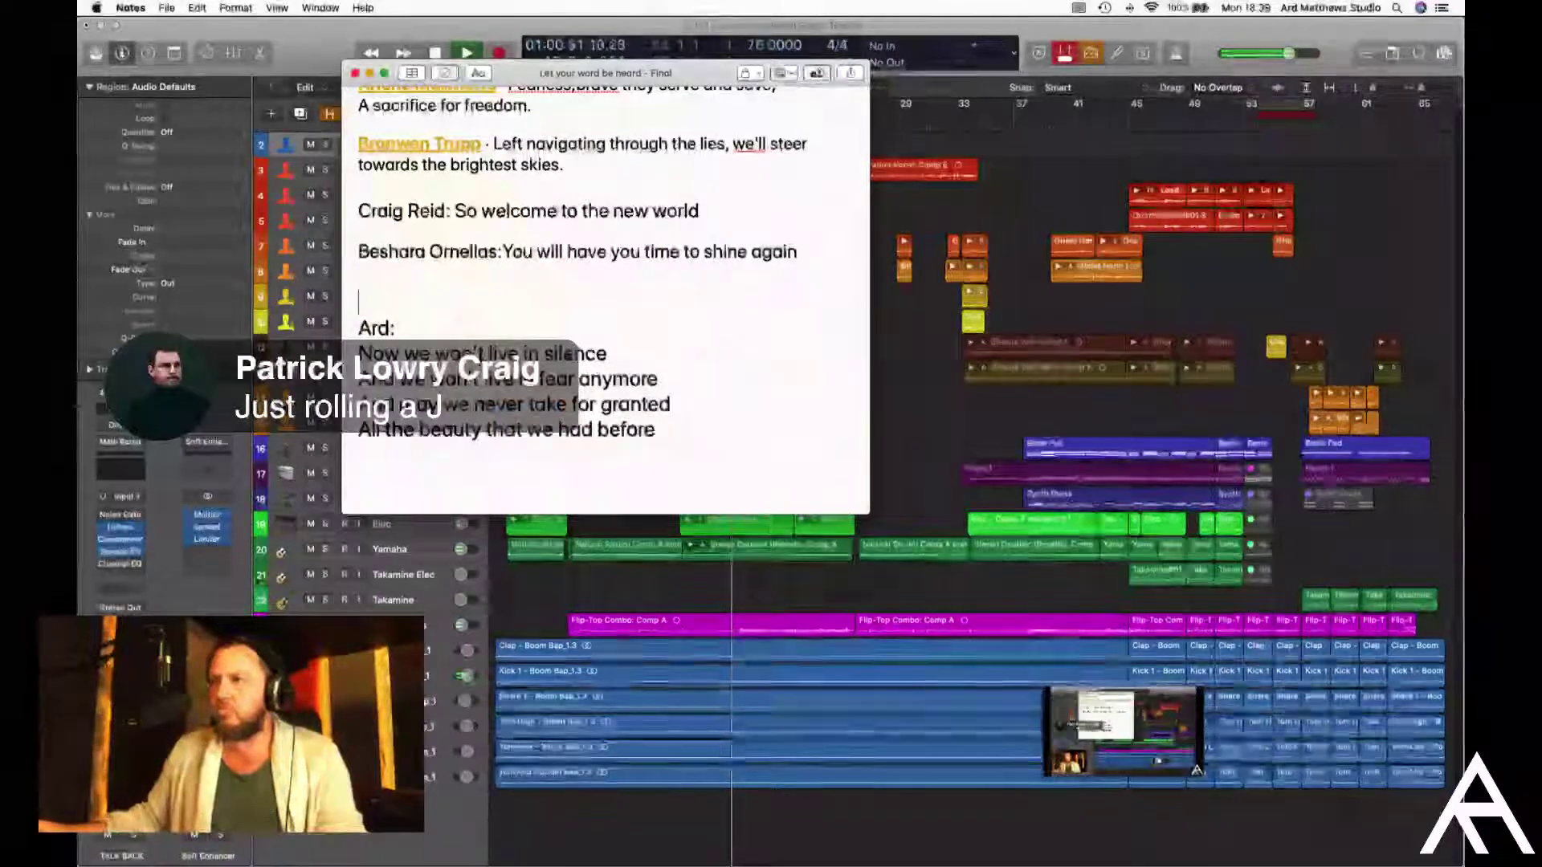
{"action": "scroll", "coordinate": [639, 380], "scroll_direction": "up", "scroll_amount": 5}
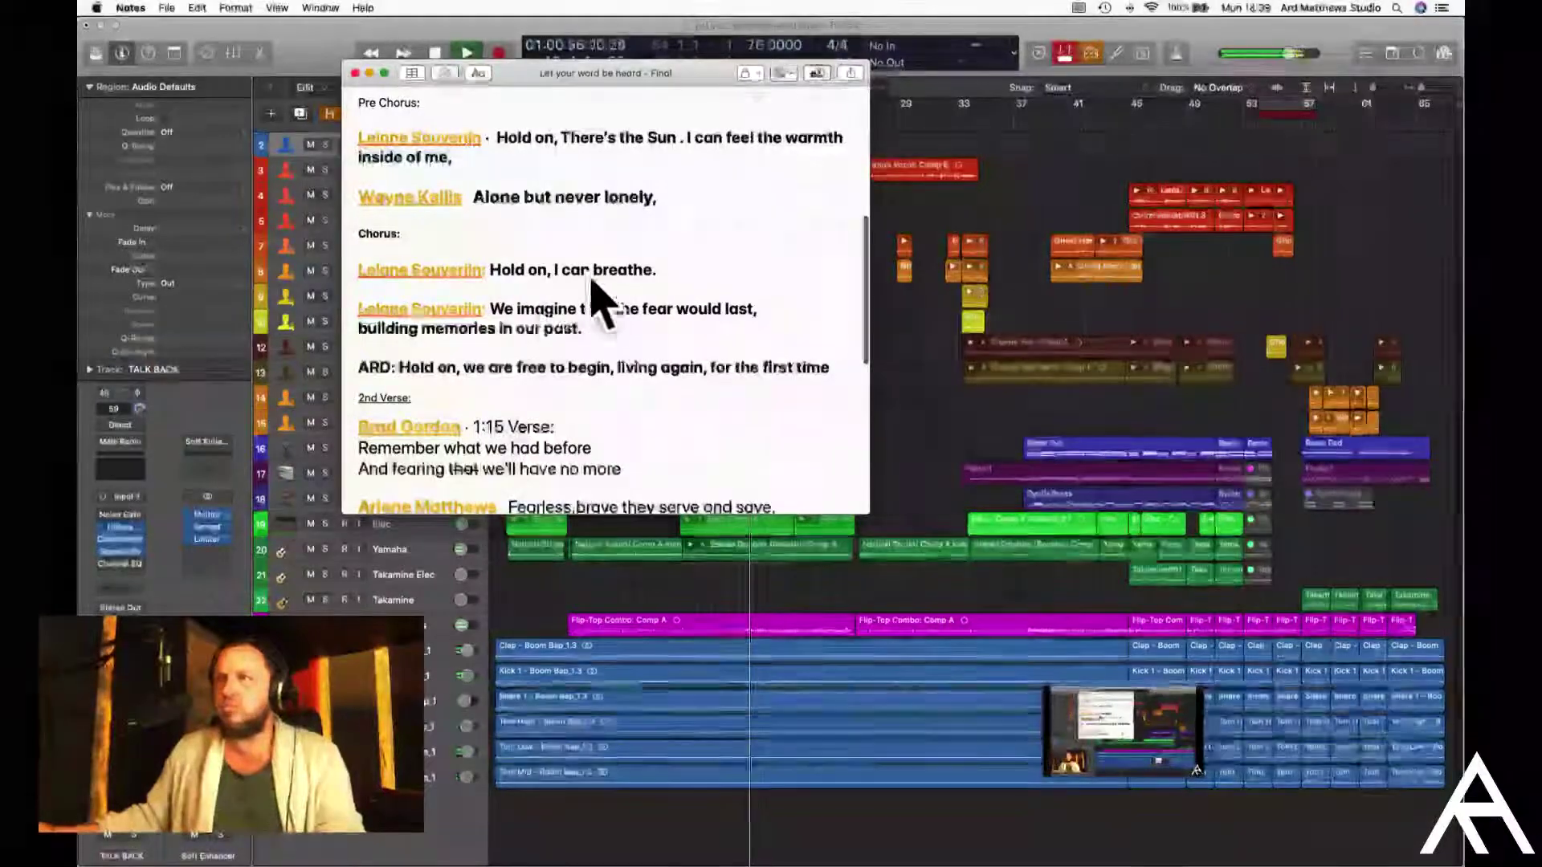
{"action": "left_click_drag", "start_coordinate": [869, 514], "coordinate": [940, 776]}
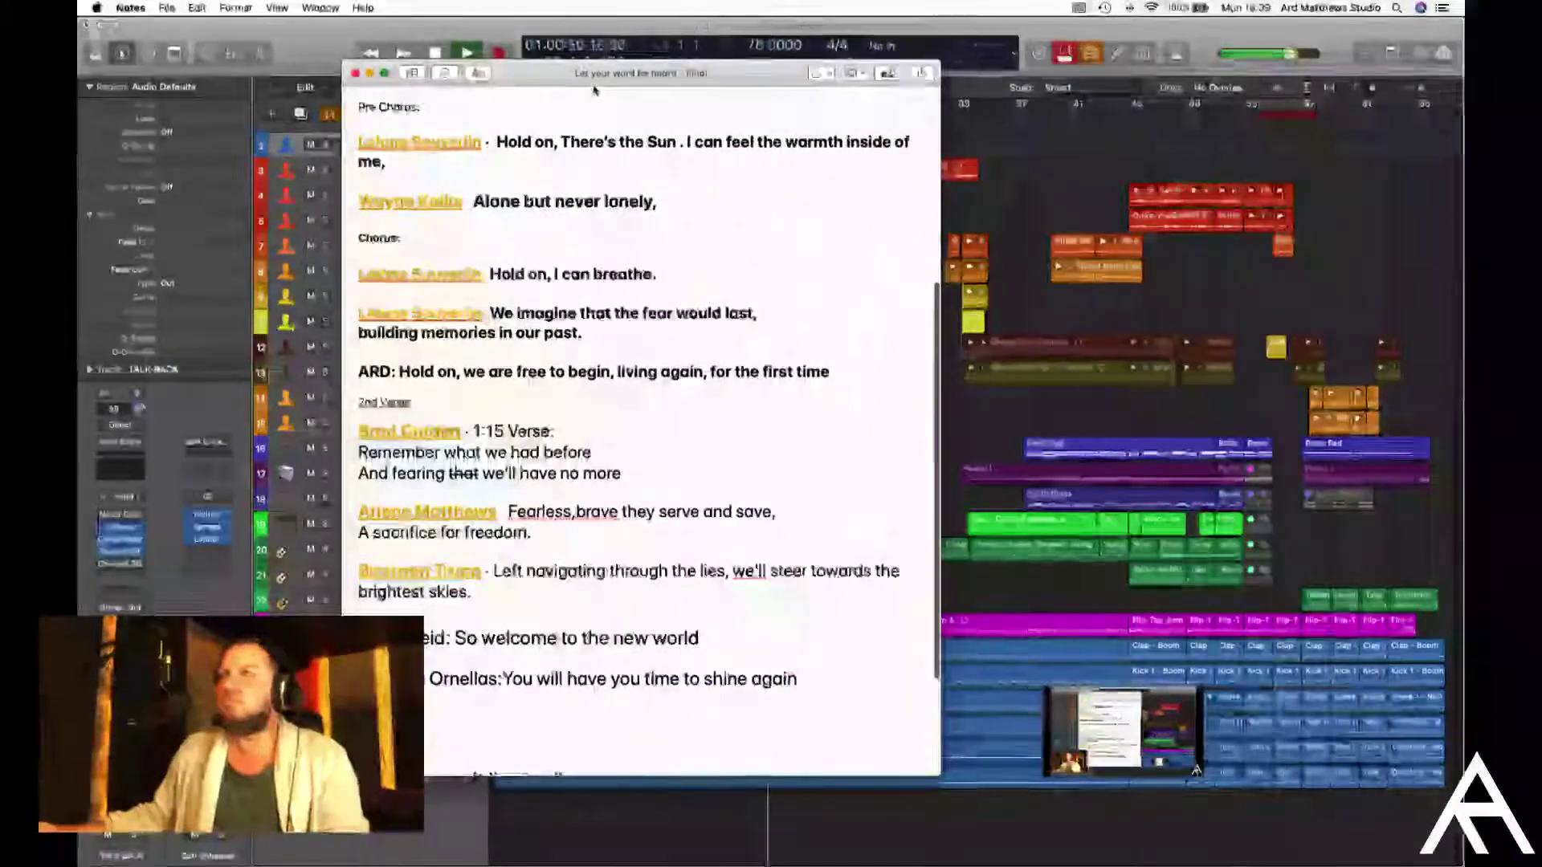
{"action": "left_click_drag", "start_coordinate": [591, 73], "coordinate": [404, 52]}
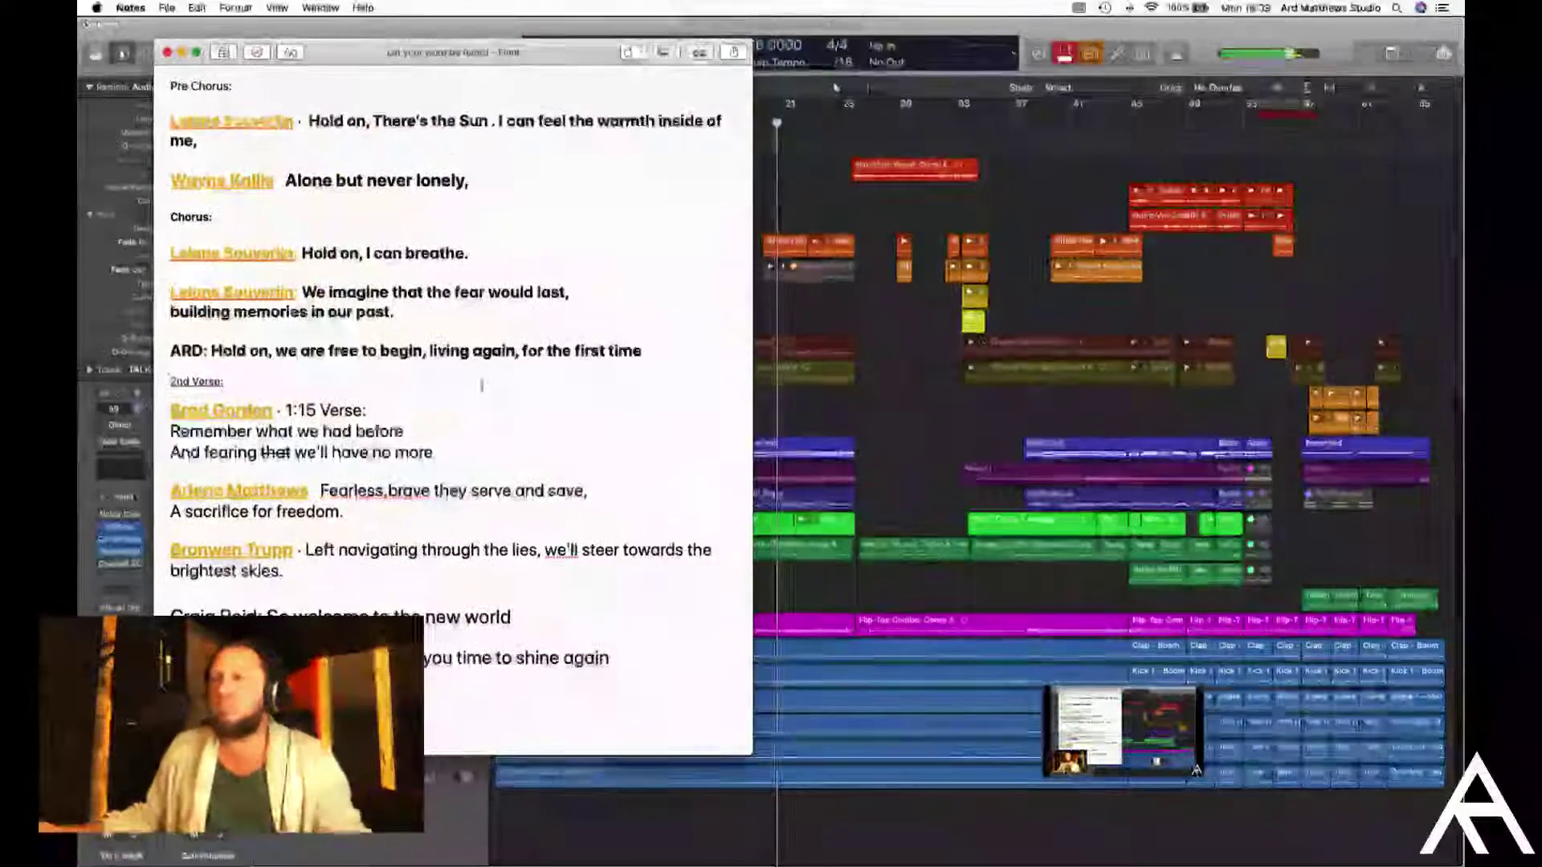
Follow the lyrics from the first verse to the closing lines during playback, repositioning the note slightly to keep them readable
{"action": "scroll", "coordinate": [473, 524], "scroll_direction": "up", "scroll_amount": 3}
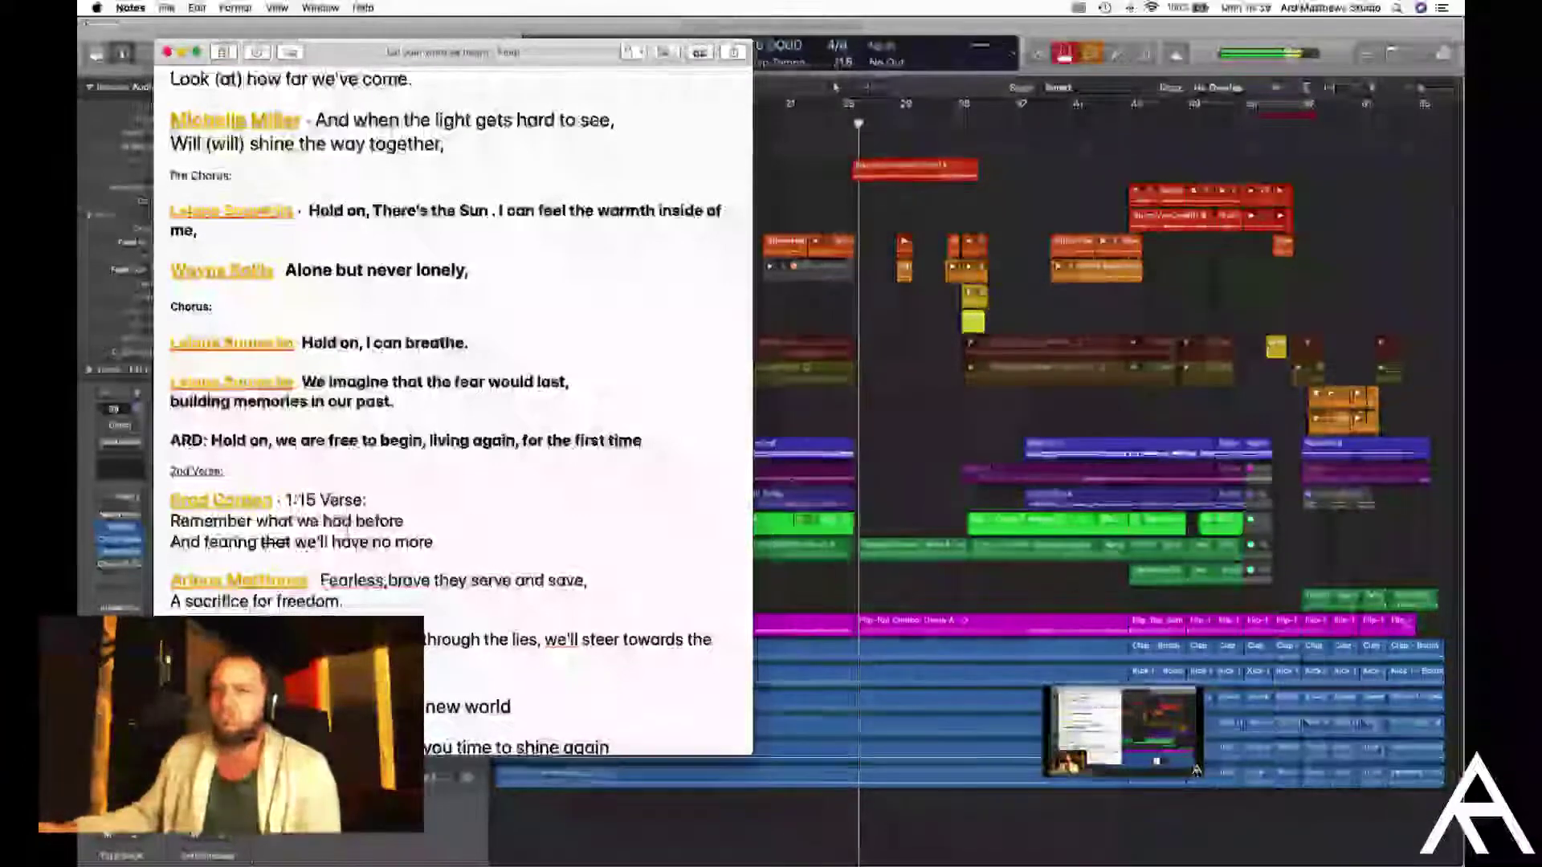
{"action": "scroll", "coordinate": [473, 524], "scroll_direction": "down", "scroll_amount": 2}
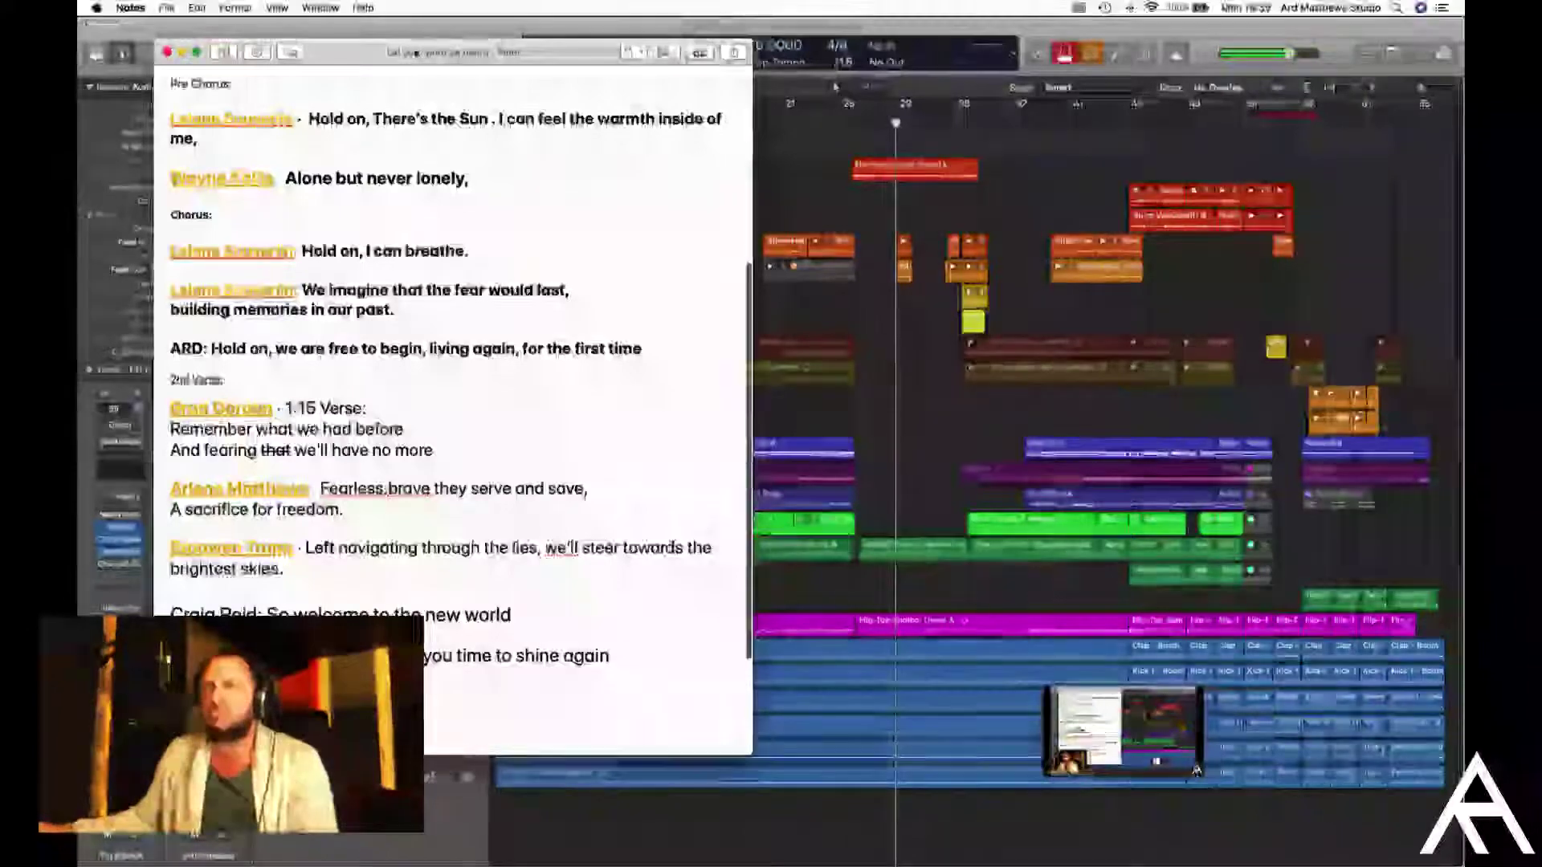
{"action": "scroll", "coordinate": [383, 510], "scroll_direction": "down", "scroll_amount": 3}
{"action": "scroll", "coordinate": [383, 510], "scroll_direction": "down", "scroll_amount": 2}
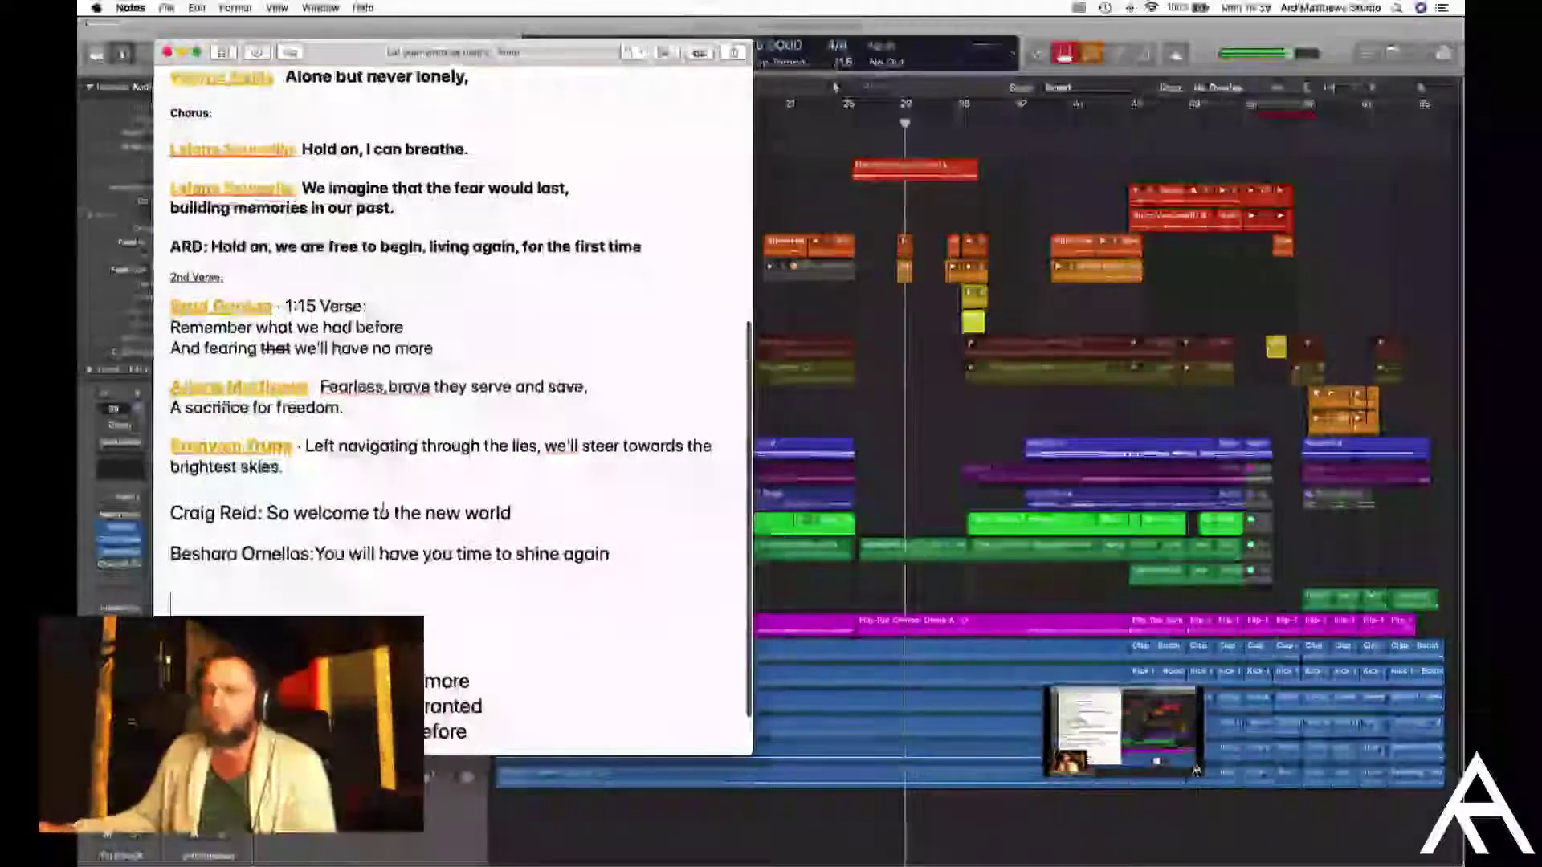
{"action": "scroll", "coordinate": [305, 479], "scroll_direction": "down", "scroll_amount": 2}
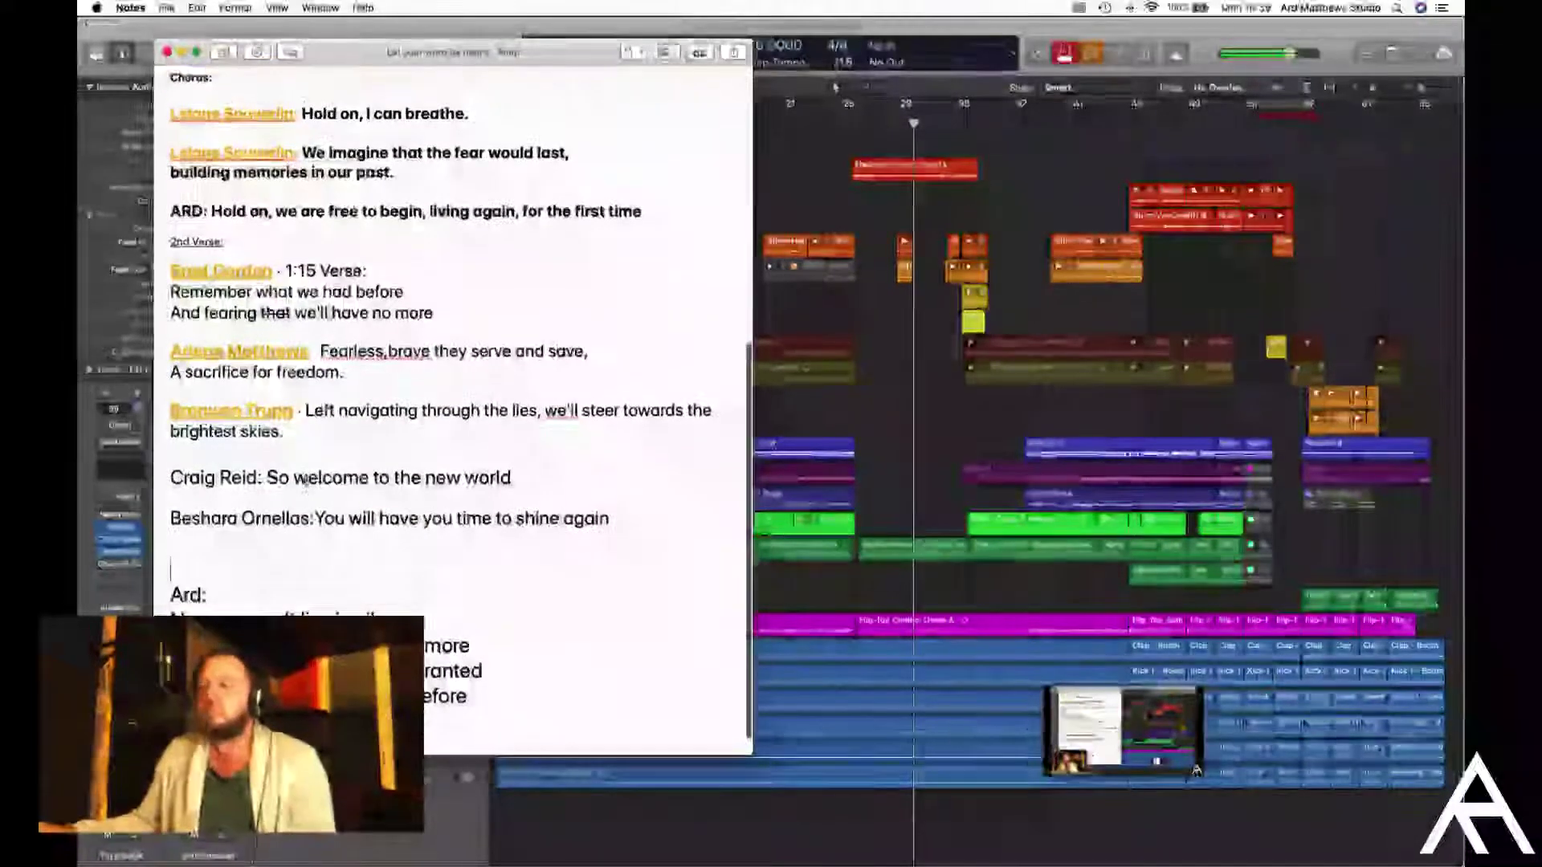
{"action": "left_click_drag", "start_coordinate": [368, 58], "coordinate": [401, 36]}
{"action": "left_click", "coordinate": [204, 537]}
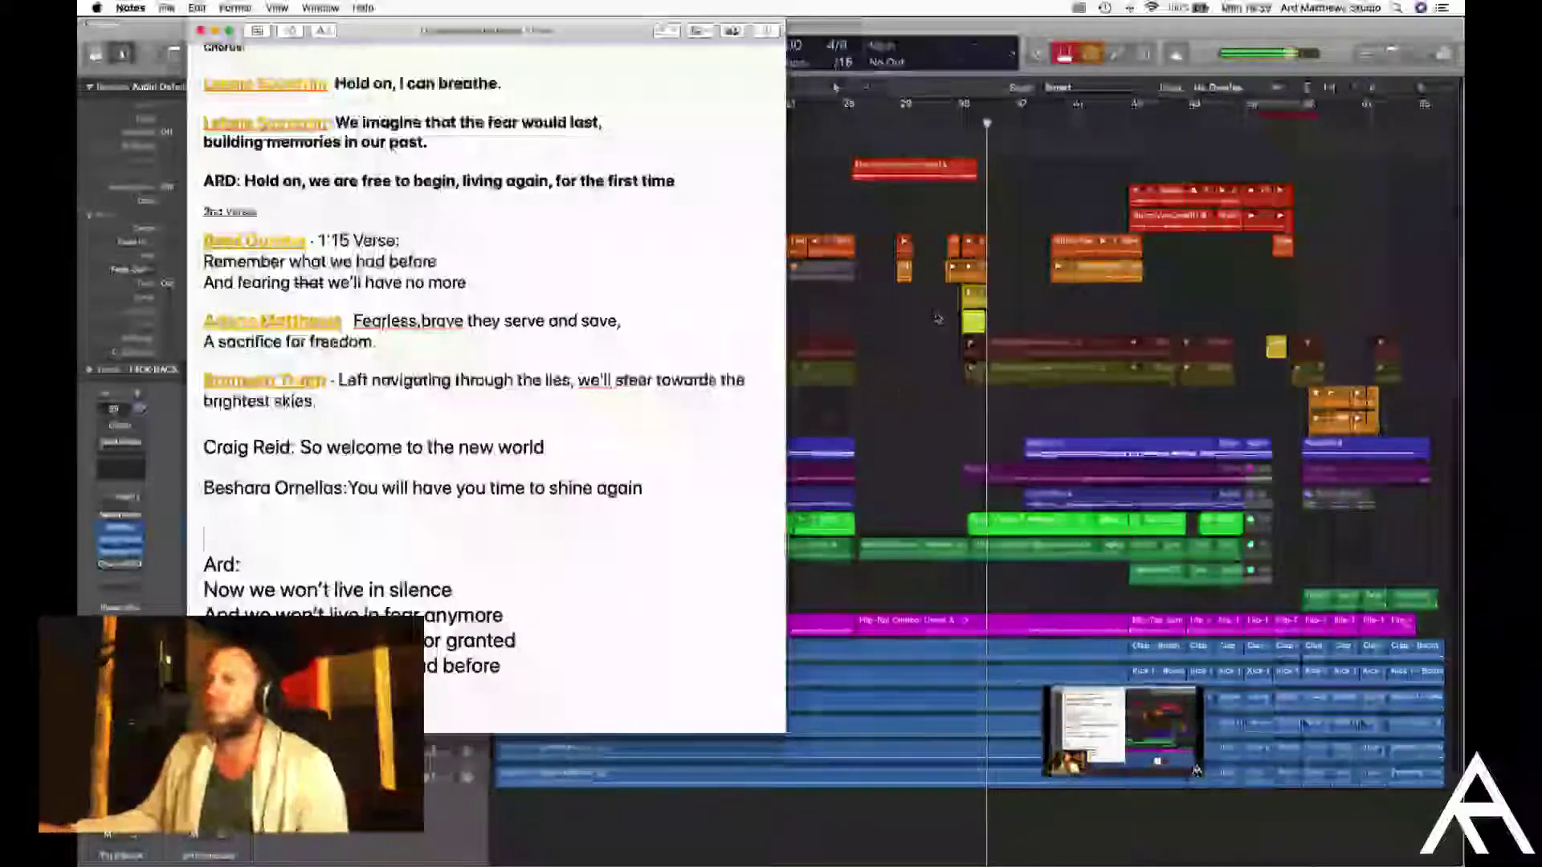
Switch to Logic Pro X and follow the ghost harmony tracks up to the outro vocals during playback, zoomed in on their regions
{"action": "left_click", "coordinate": [934, 340]}
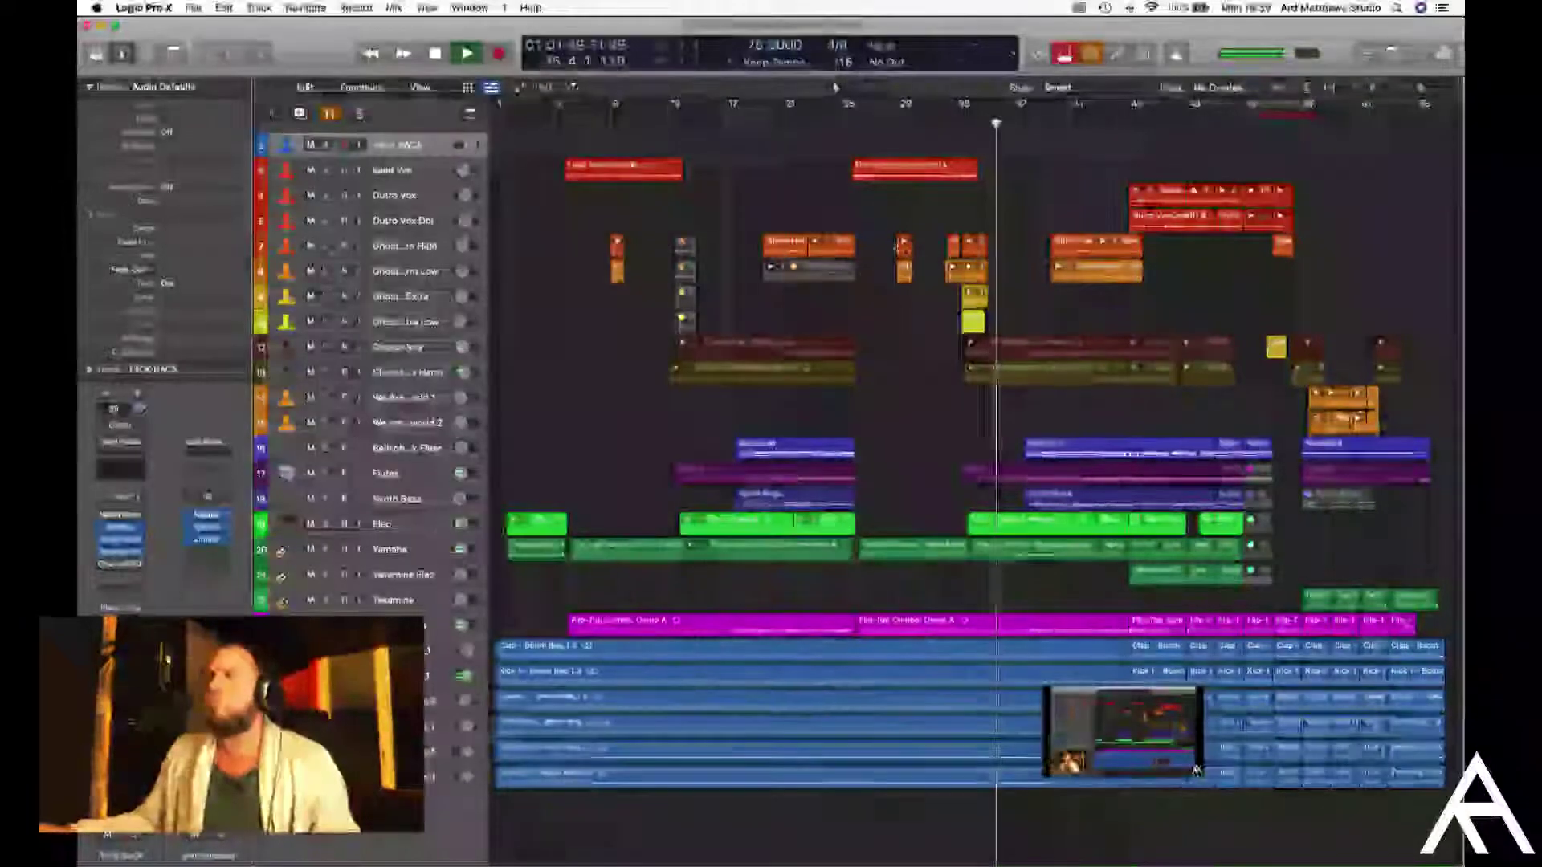
{"action": "left_click_drag", "start_coordinate": [923, 293], "coordinate": [1140, 450]}
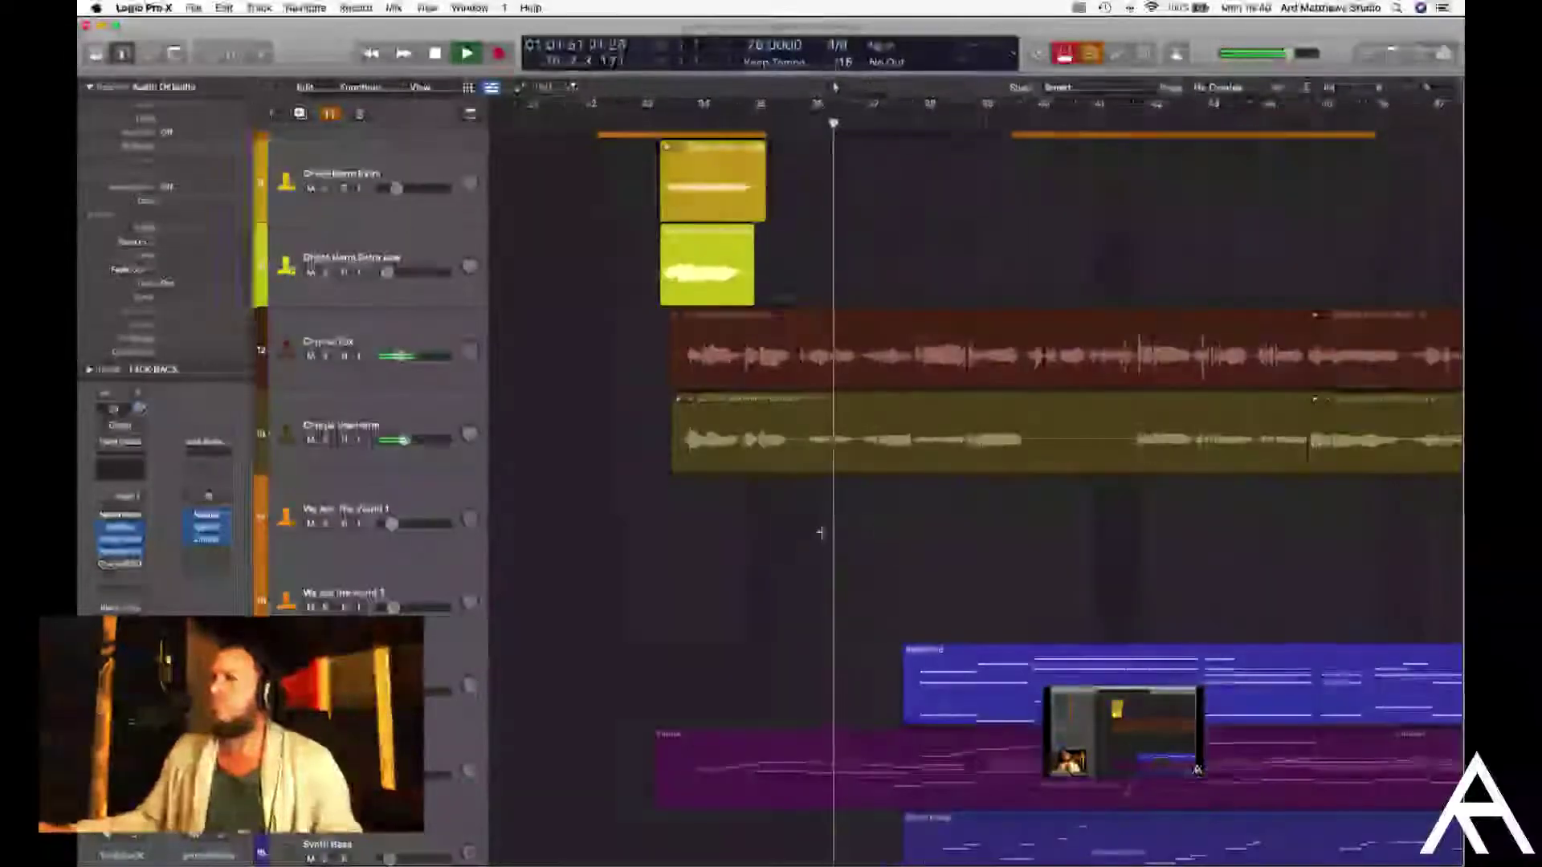
{"action": "scroll", "coordinate": [789, 526], "scroll_direction": "up", "scroll_amount": 10}
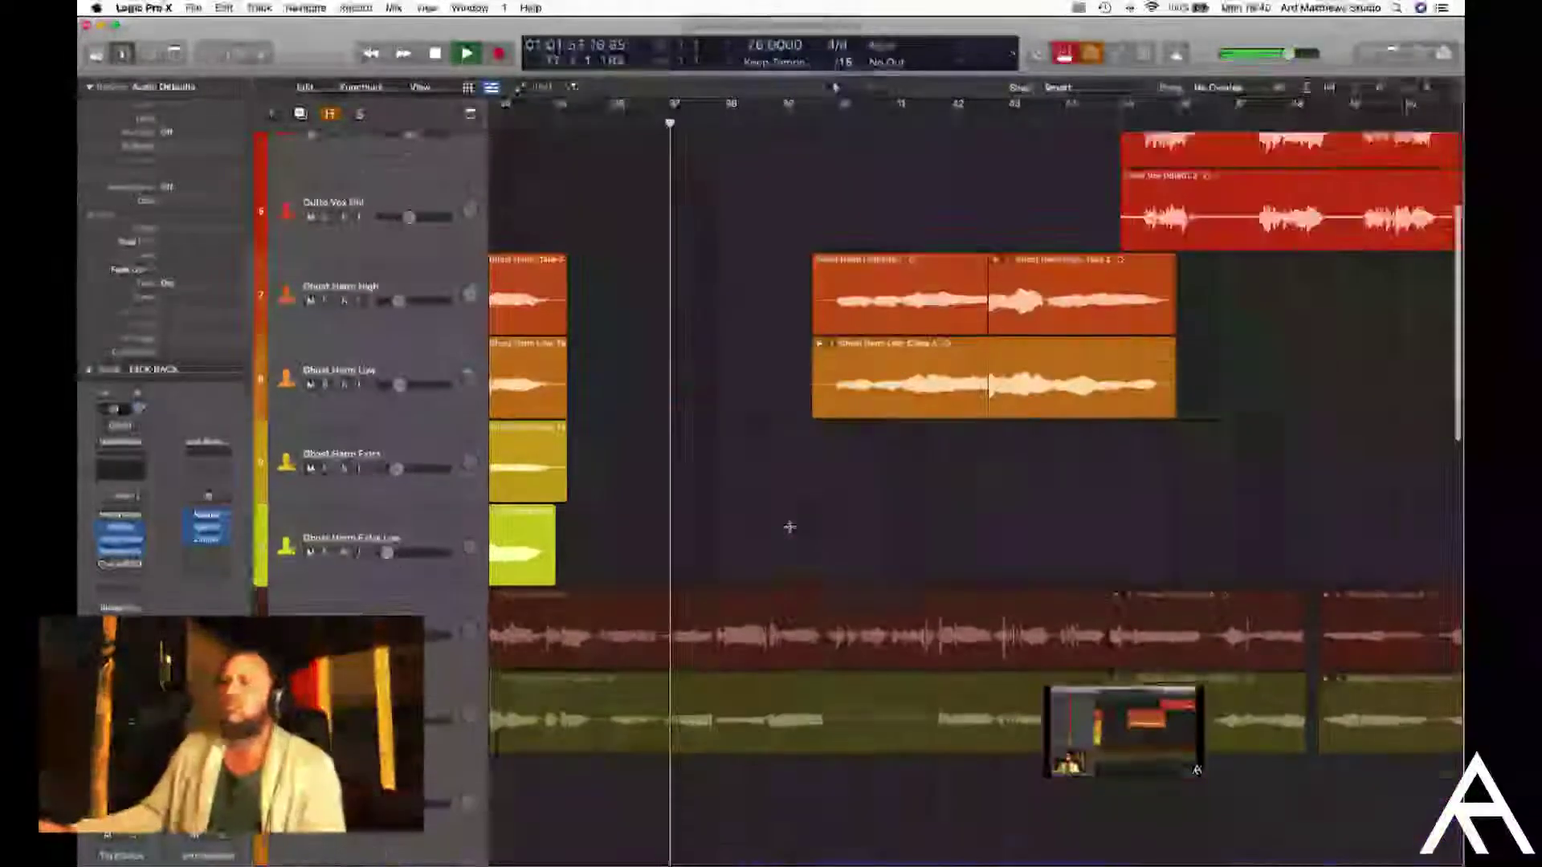
{"action": "scroll", "coordinate": [790, 526], "scroll_direction": "left", "scroll_amount": 4}
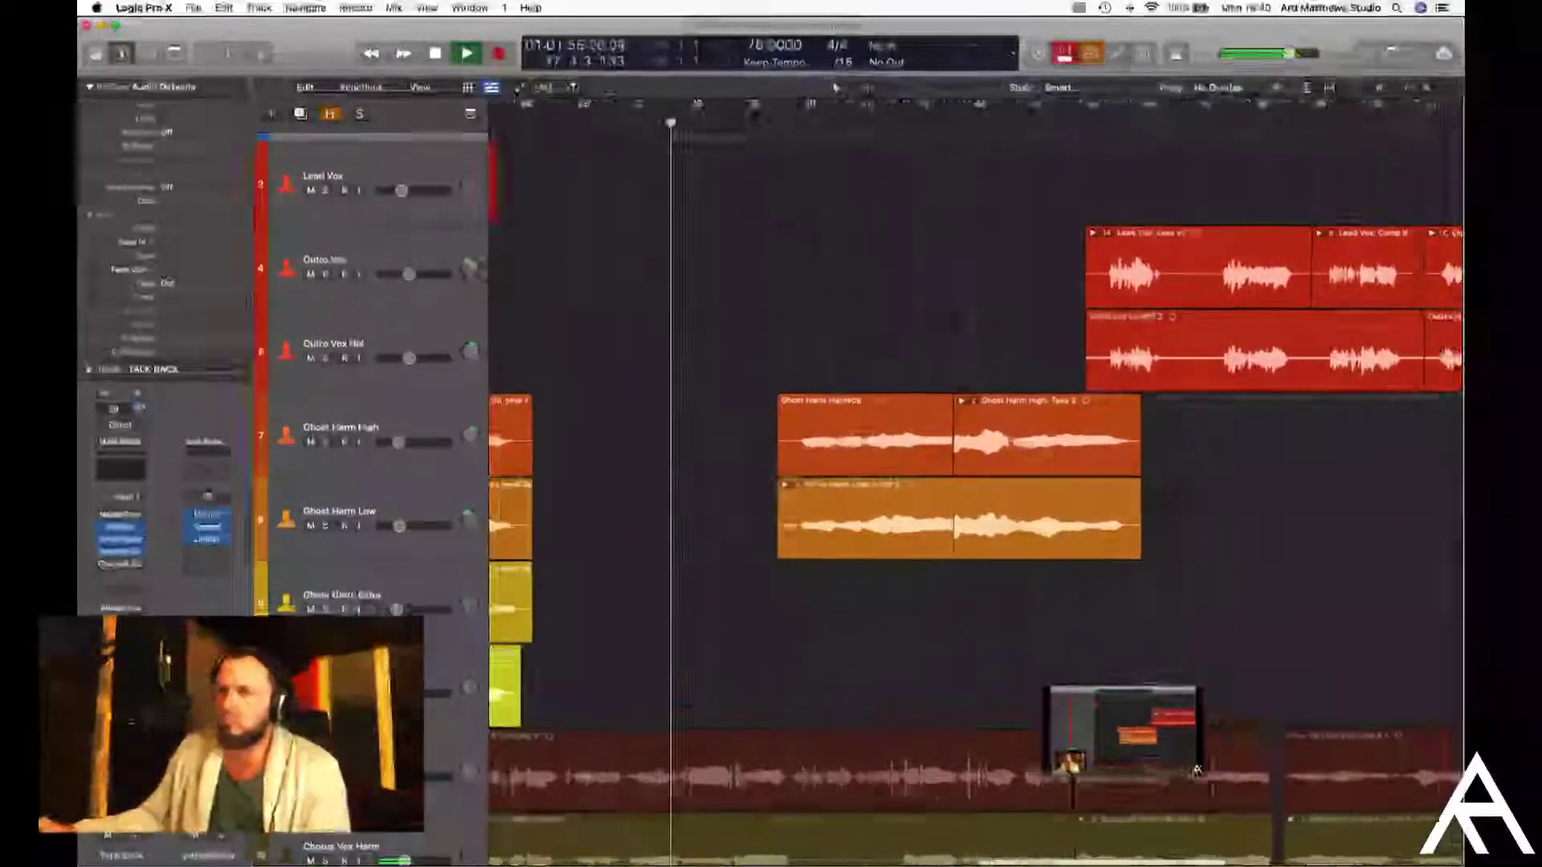
{"action": "scroll", "coordinate": [790, 526], "scroll_direction": "up", "scroll_amount": 2}
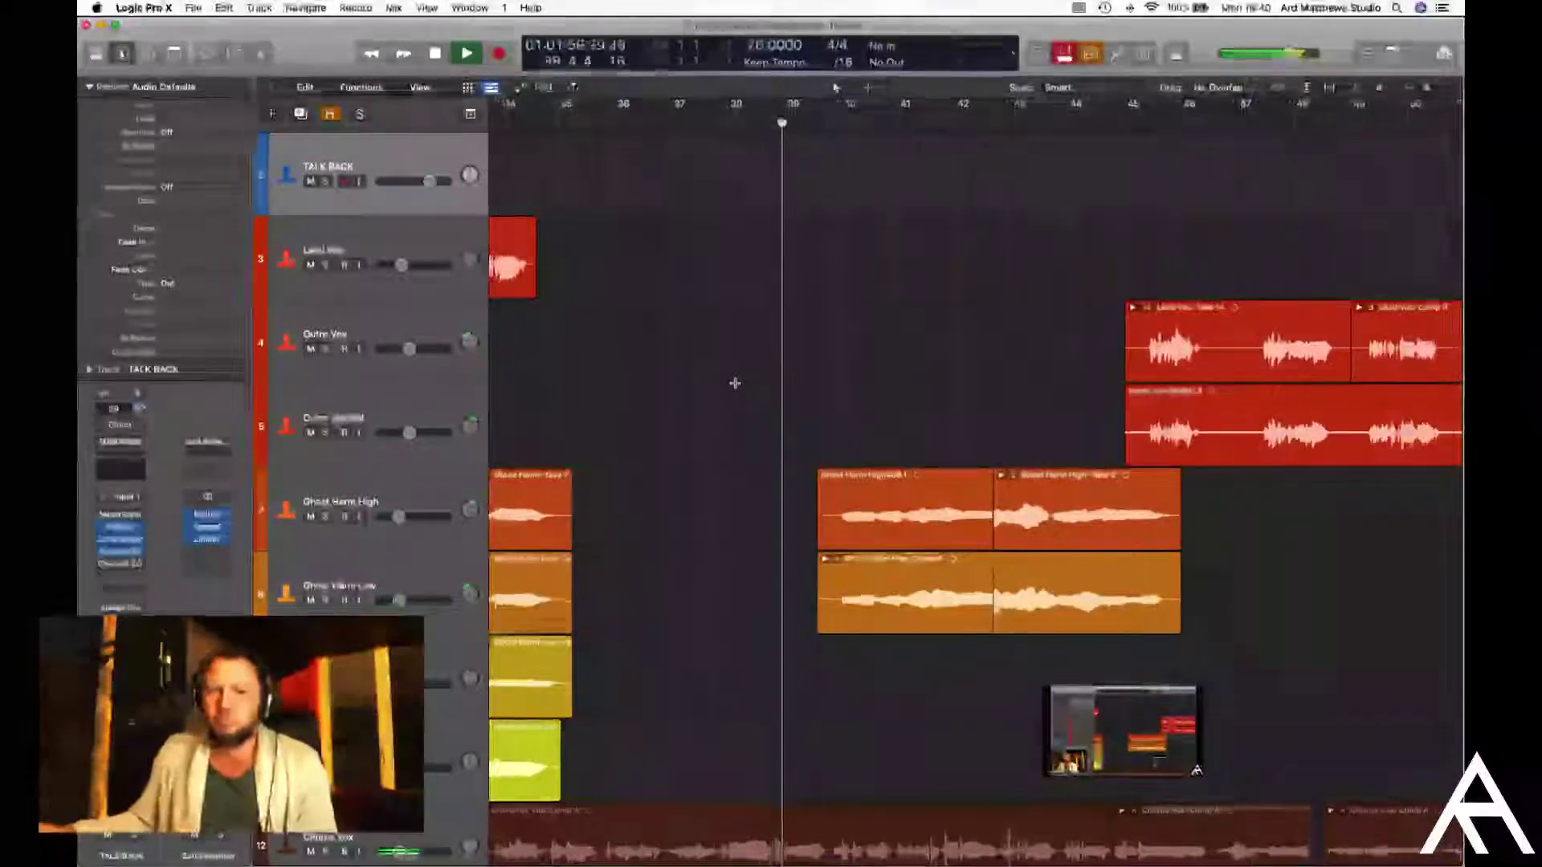
{"action": "scroll", "coordinate": [734, 383], "scroll_direction": "right", "scroll_amount": 2}
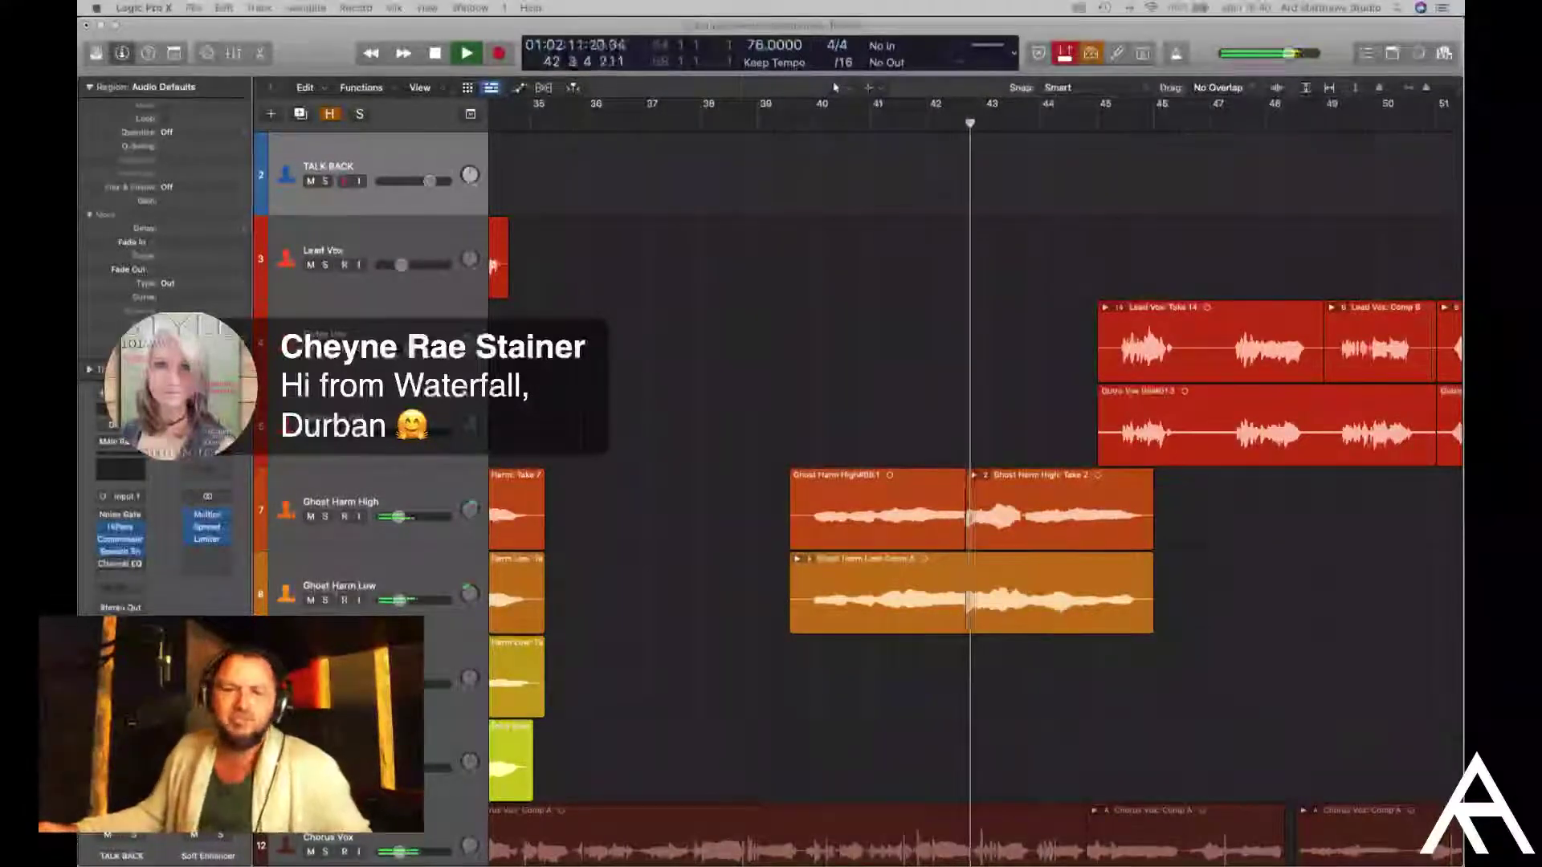
{"action": "scroll", "coordinate": [759, 372], "scroll_direction": "right", "scroll_amount": 3}
{"action": "scroll", "coordinate": [759, 373], "scroll_direction": "right", "scroll_amount": 6}
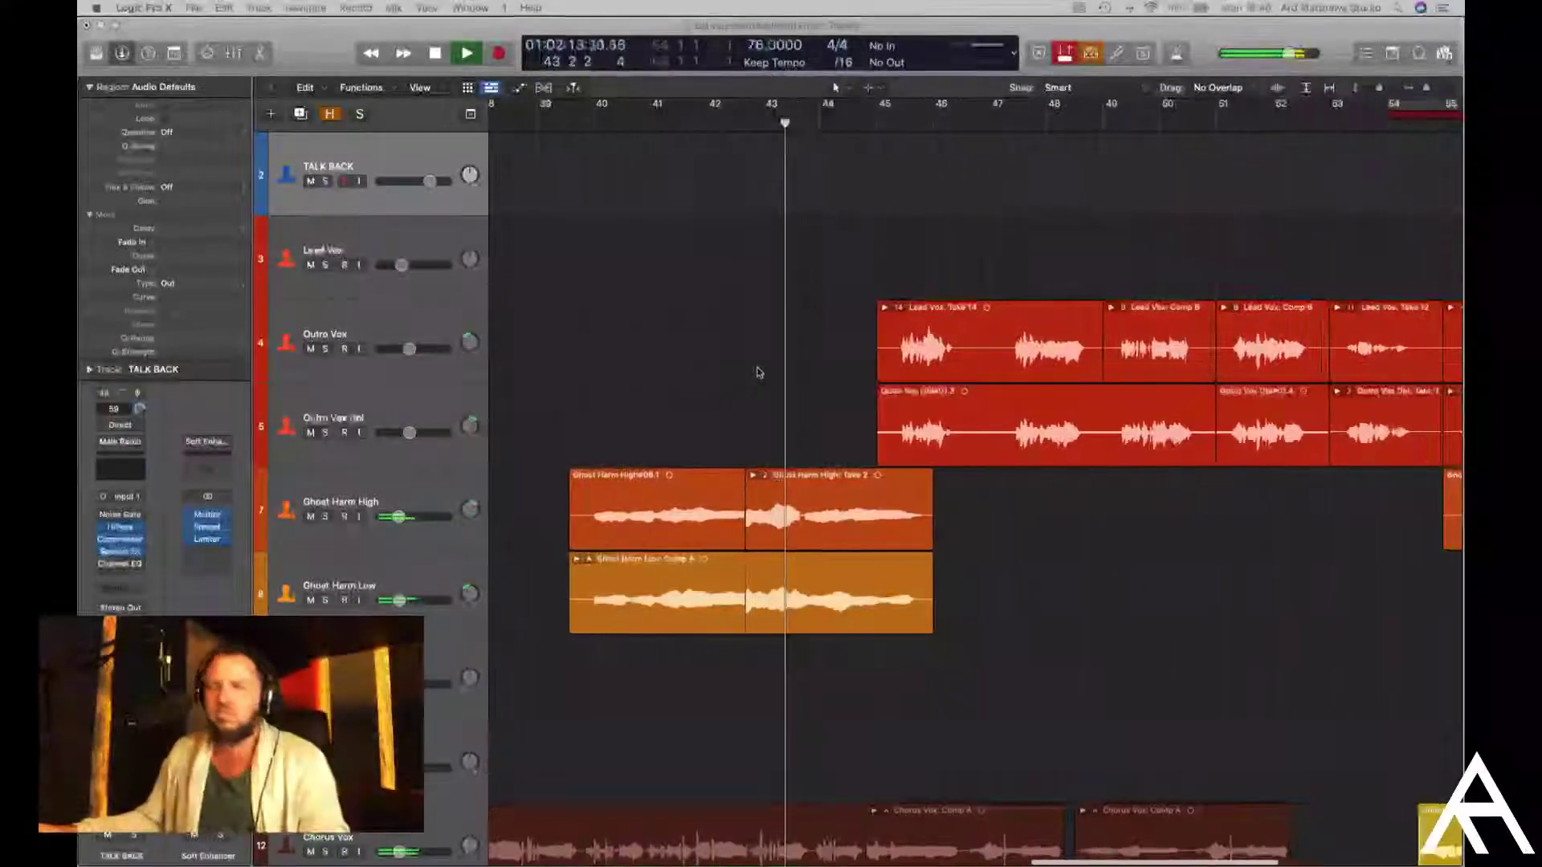
Switch to Notes and follow the closing lyrics alongside the outro vocals and the We Are The World tracks during playback
{"action": "key", "text": "super+Tab"}
{"action": "key", "text": "super+Tab"}
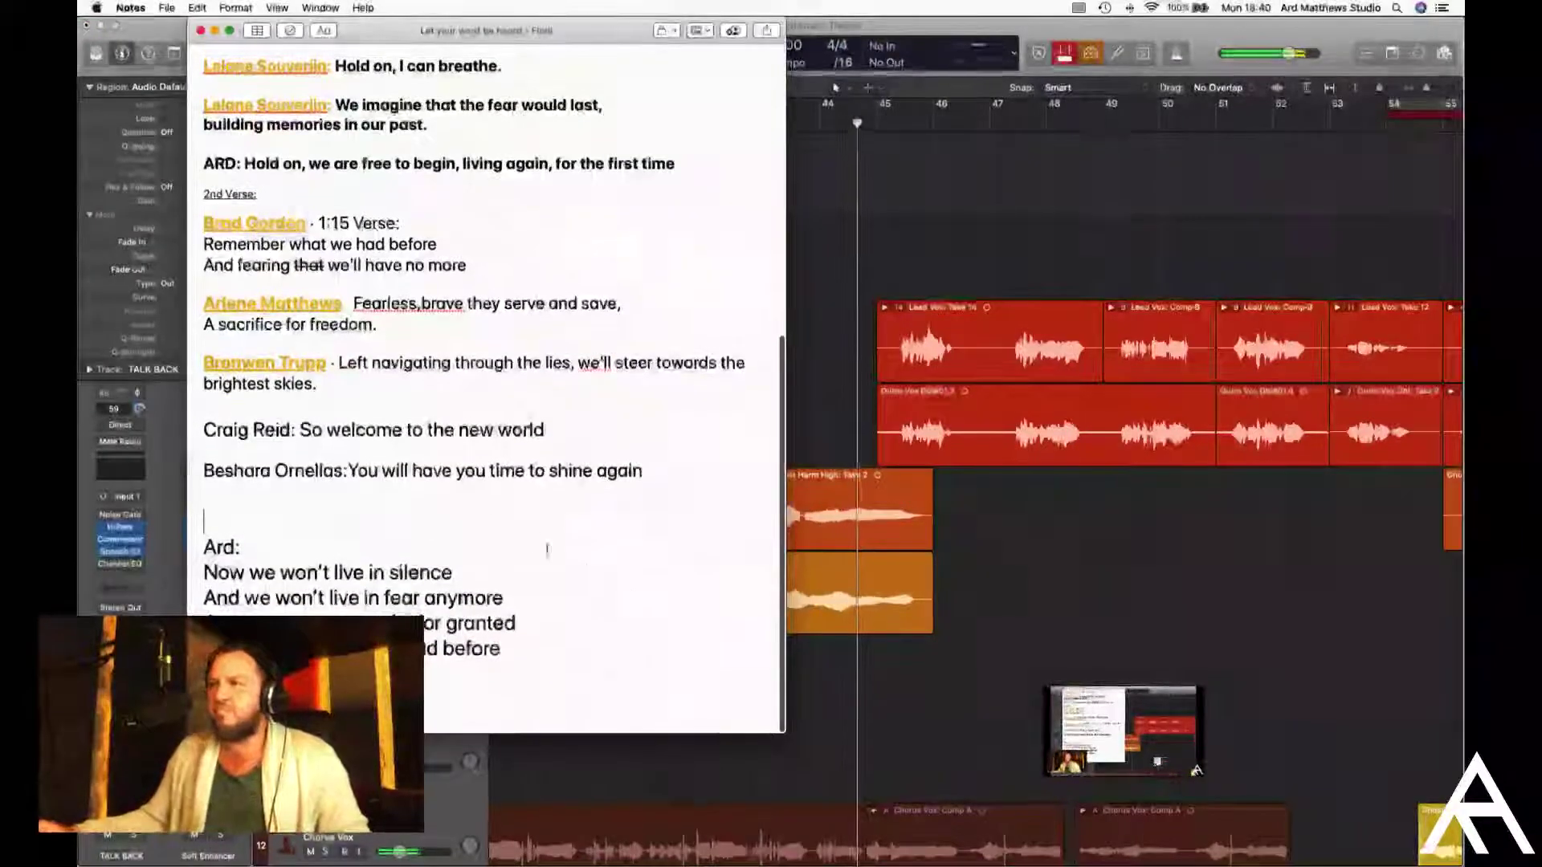
{"action": "scroll", "coordinate": [434, 528], "scroll_direction": "up", "scroll_amount": 1}
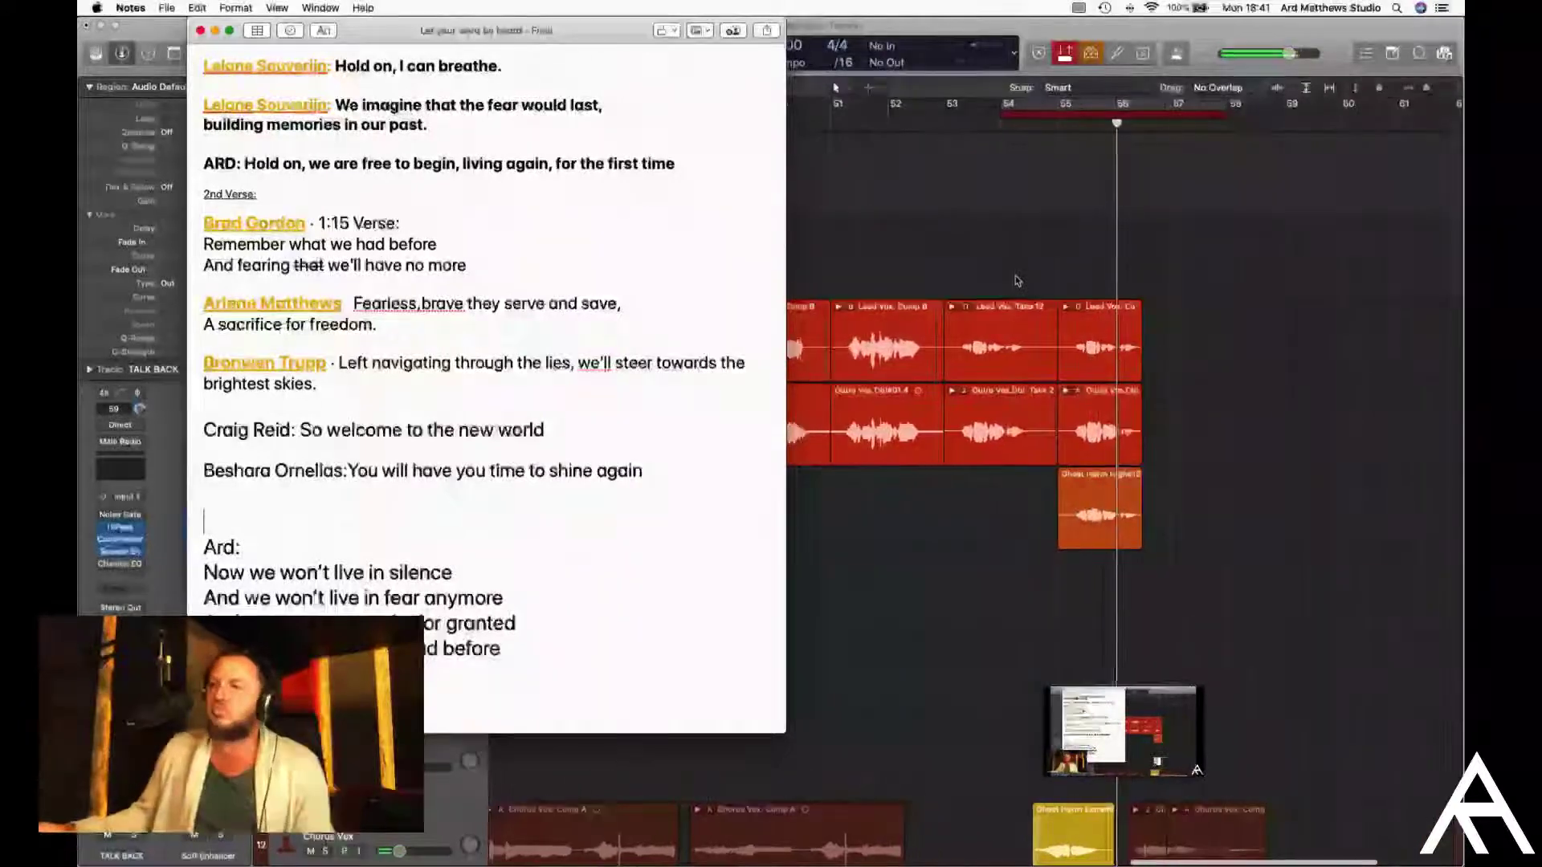
{"action": "scroll", "coordinate": [974, 265], "scroll_direction": "down", "scroll_amount": 5}
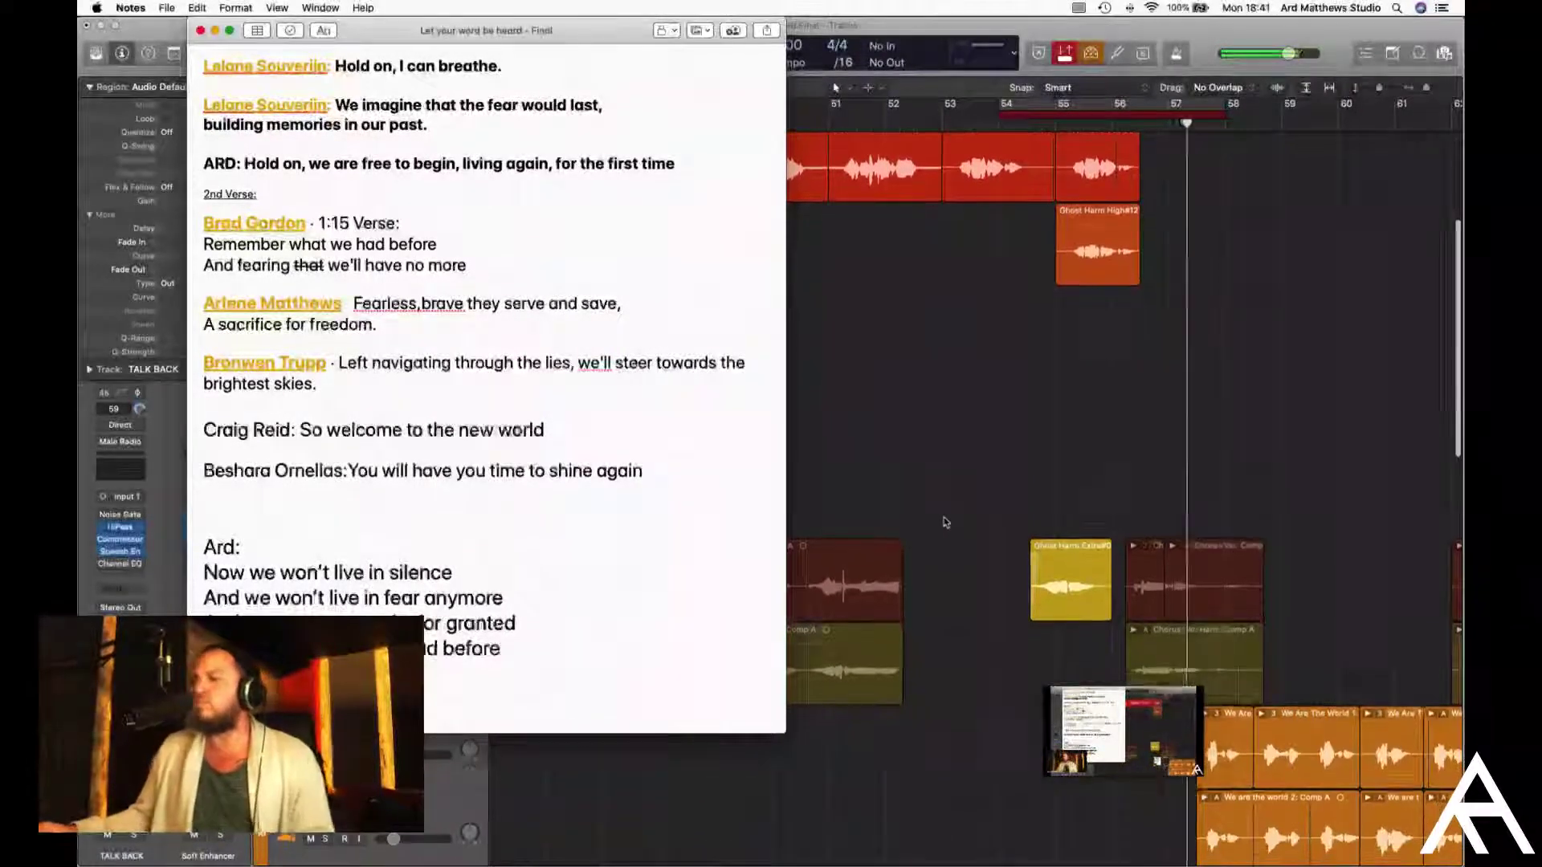
{"action": "scroll", "coordinate": [947, 523], "scroll_direction": "down", "scroll_amount": 5}
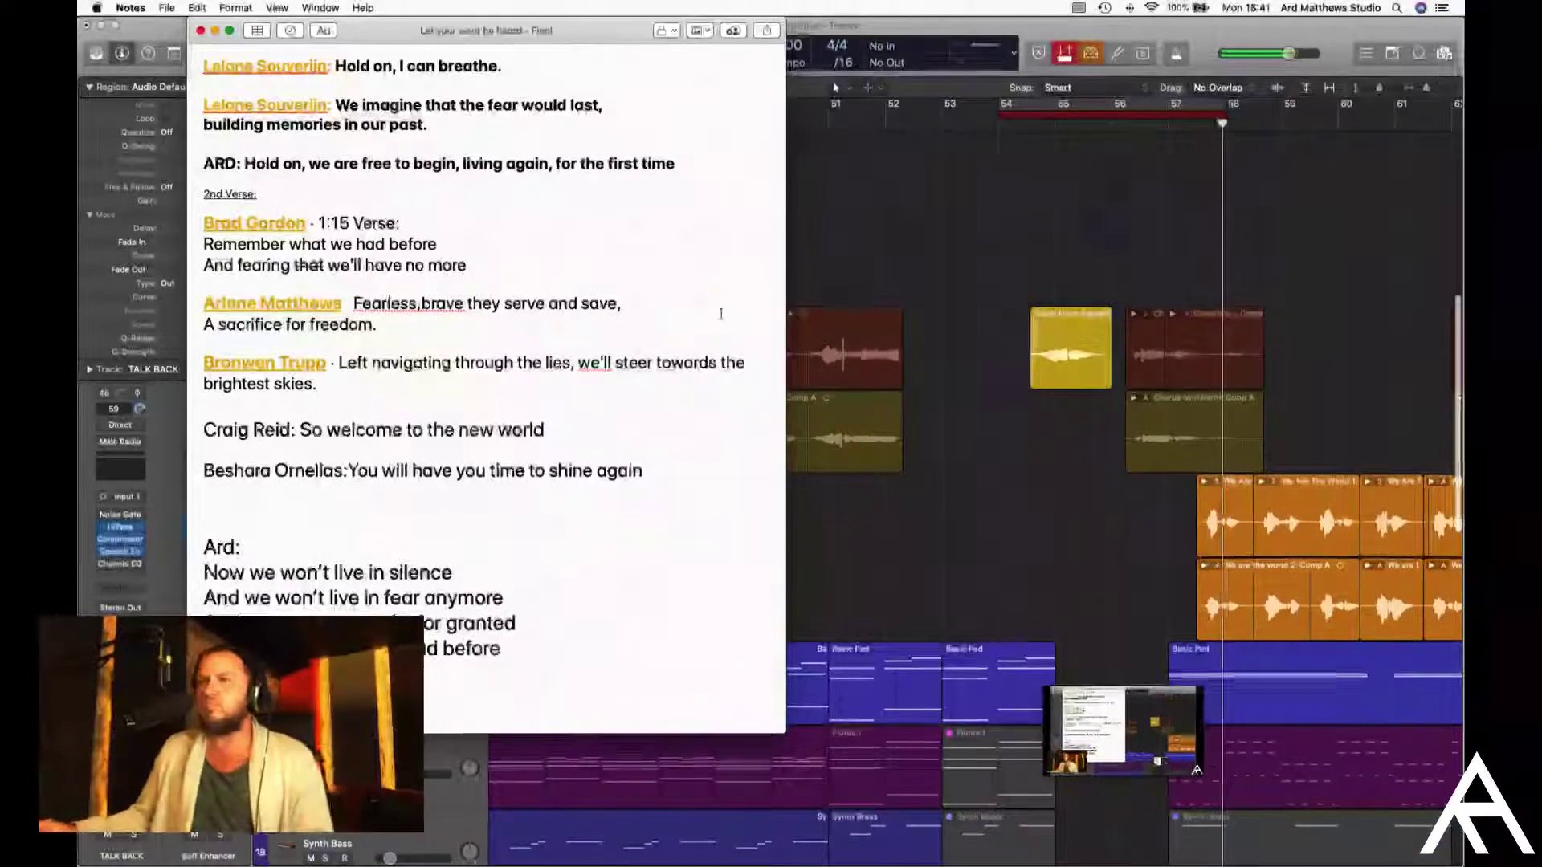
Switch back to Logic Pro X and examine the vocal and instrument regions of the song's ending during playback
{"action": "left_click", "coordinate": [909, 239]}
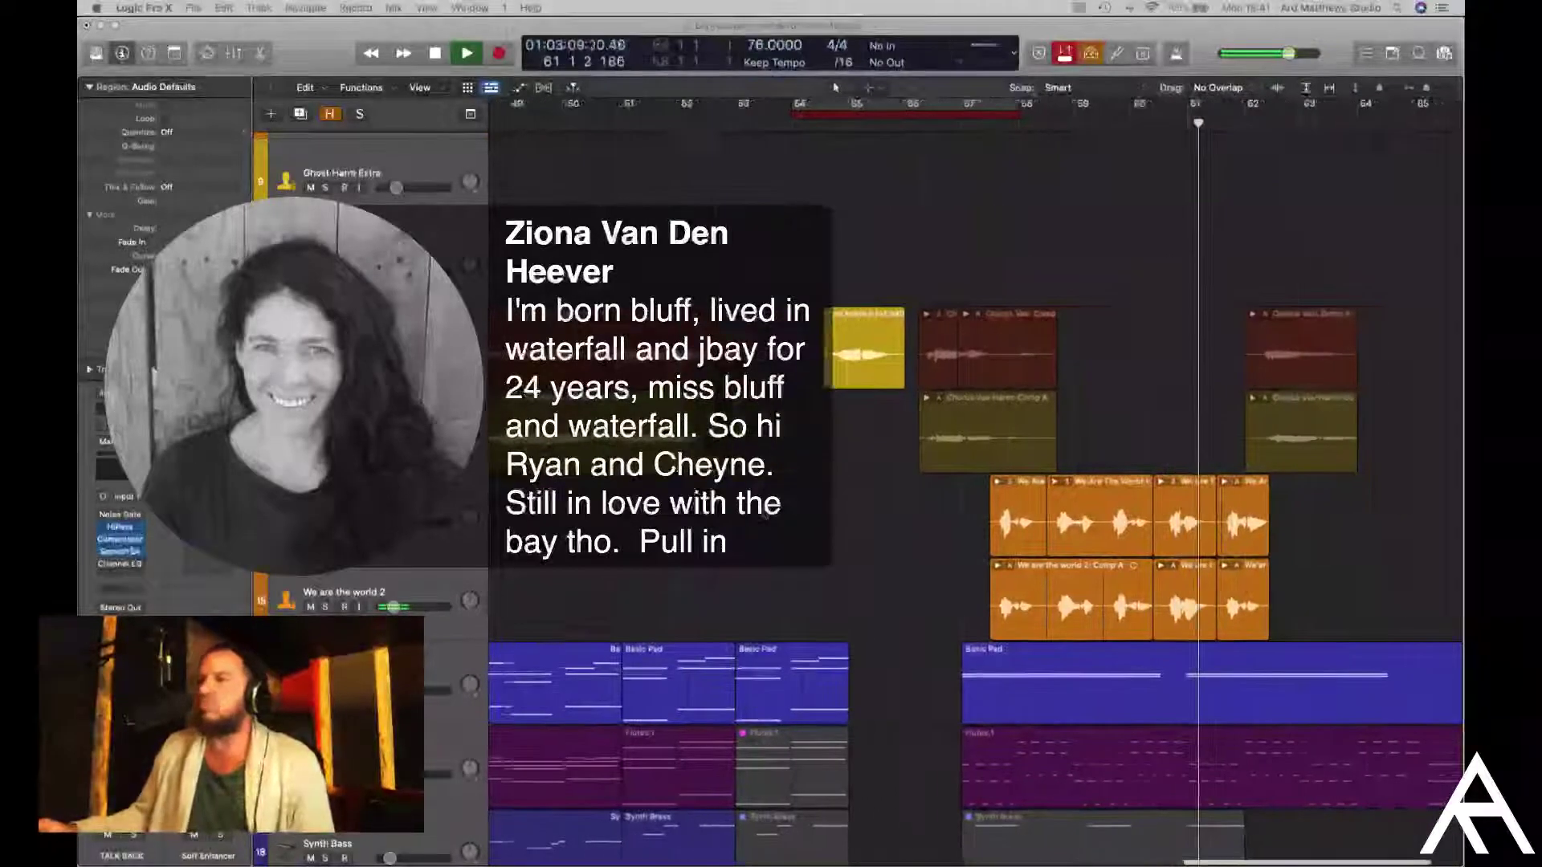
{"action": "scroll", "coordinate": [976, 482], "scroll_direction": "up", "scroll_amount": 10}
{"action": "scroll", "coordinate": [765, 516], "scroll_direction": "down", "scroll_amount": 10}
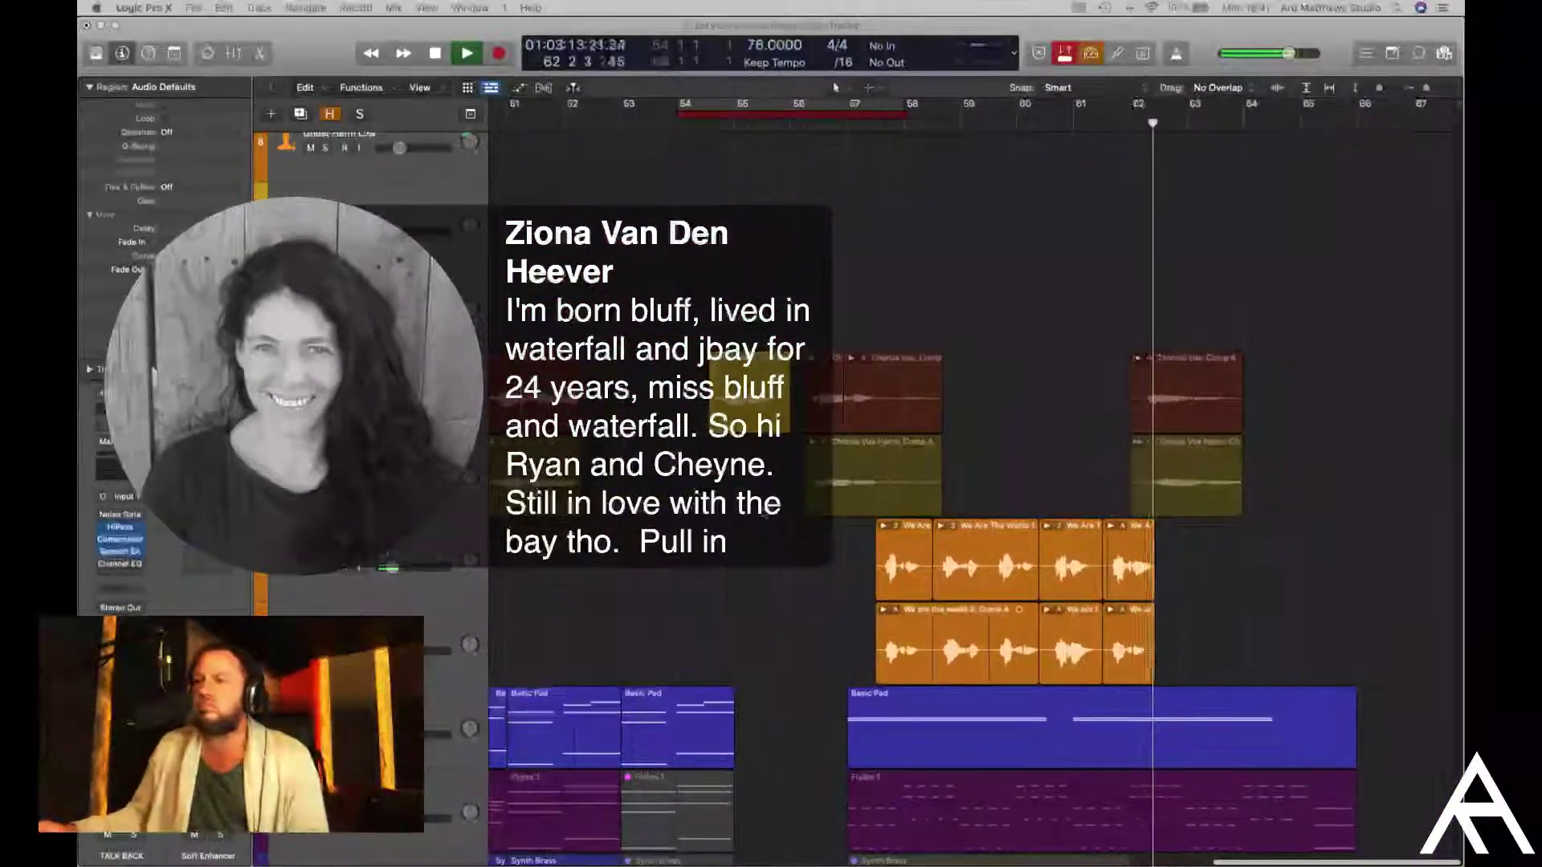
{"action": "scroll", "coordinate": [771, 522], "scroll_direction": "down", "scroll_amount": 5}
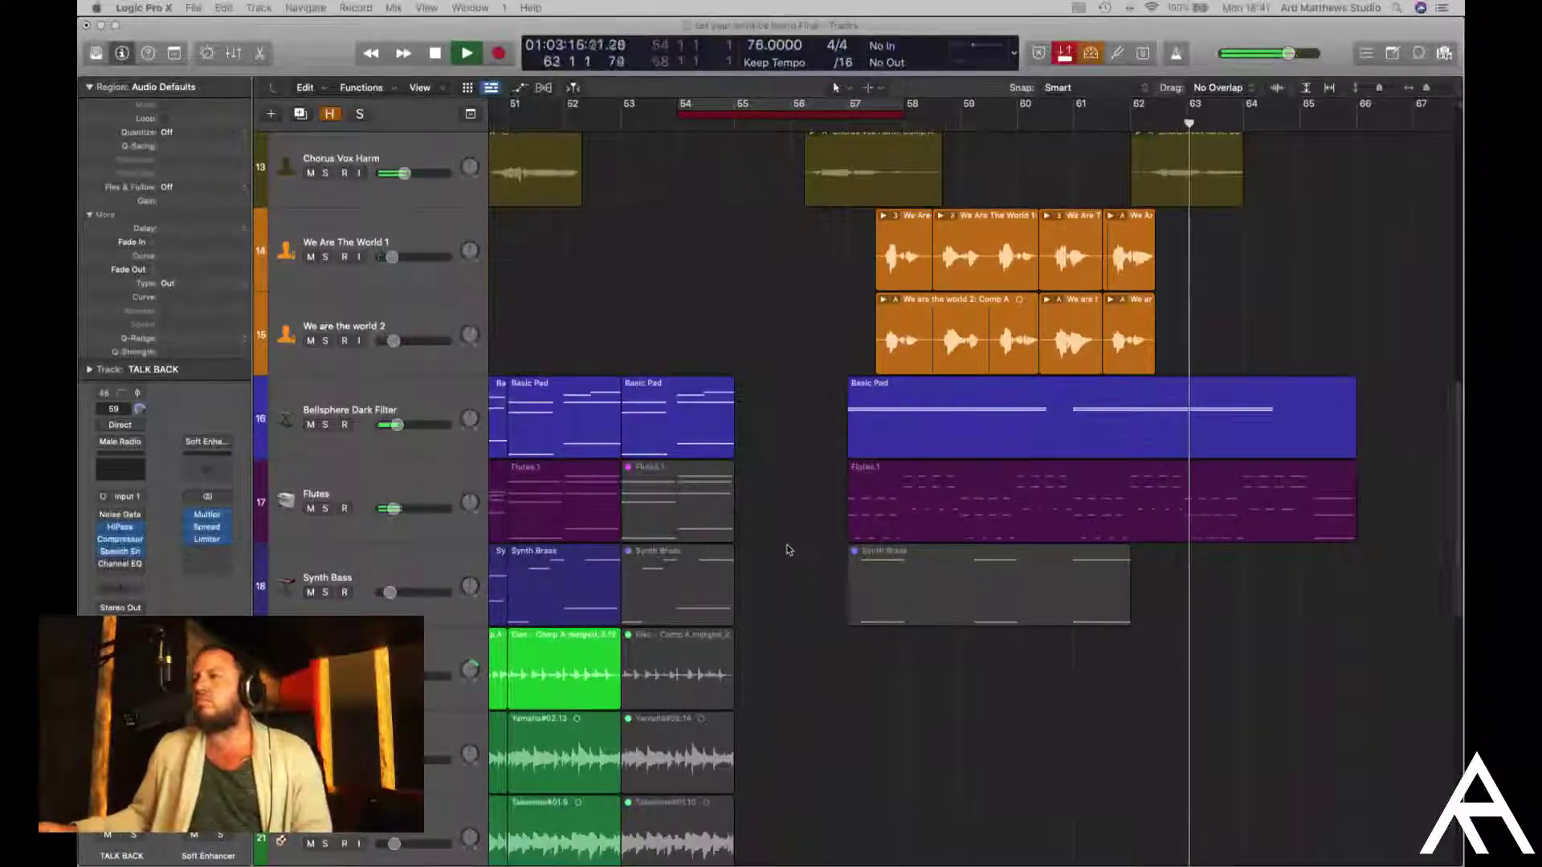
{"action": "scroll", "coordinate": [787, 550], "scroll_direction": "up", "scroll_amount": 5}
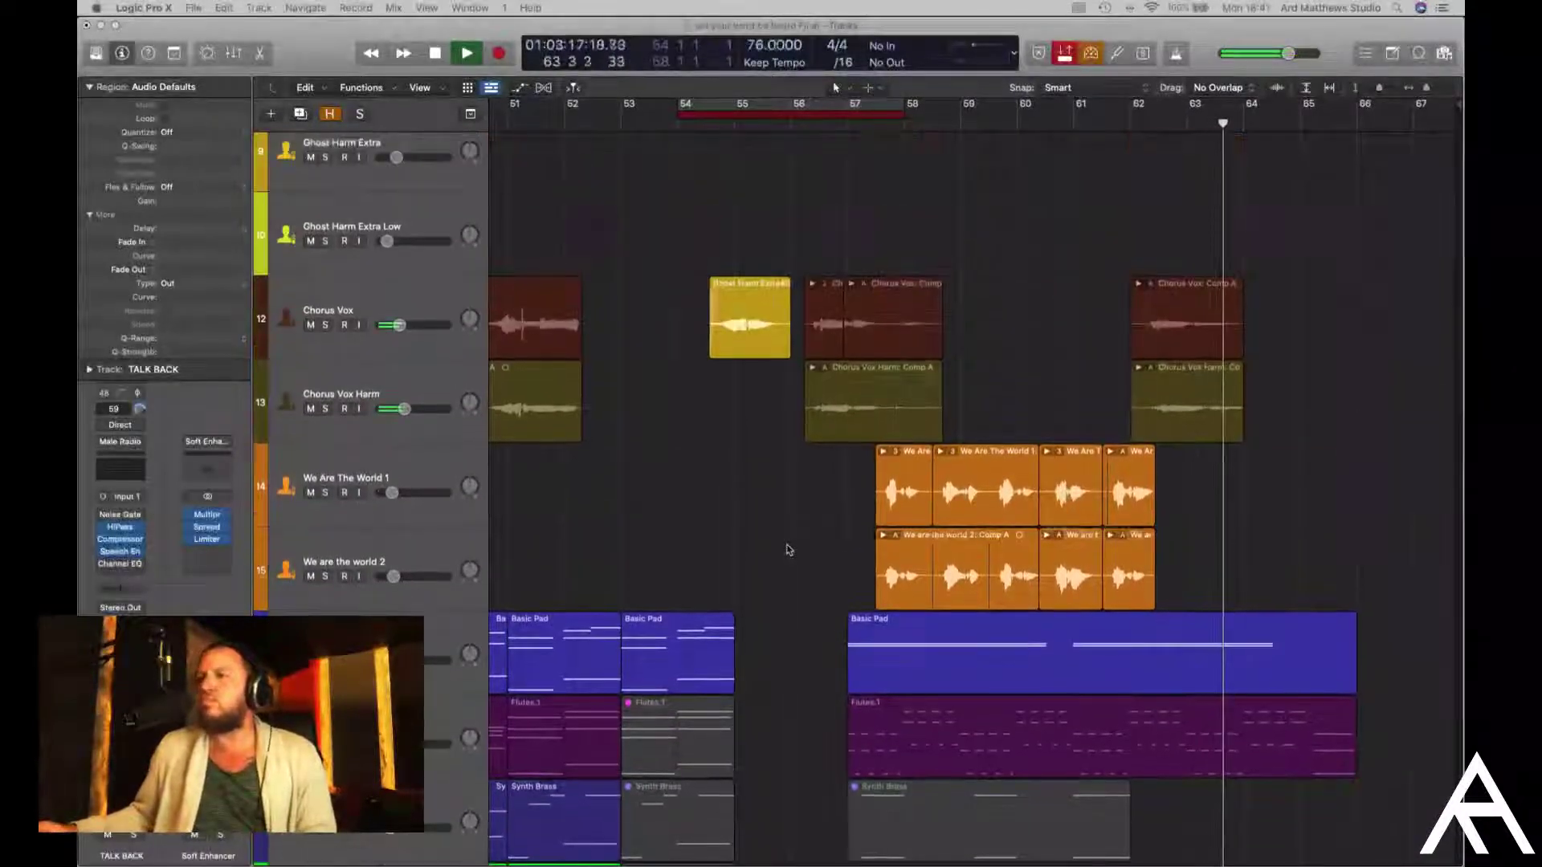
{"action": "scroll", "coordinate": [789, 546], "scroll_direction": "up", "scroll_amount": 6}
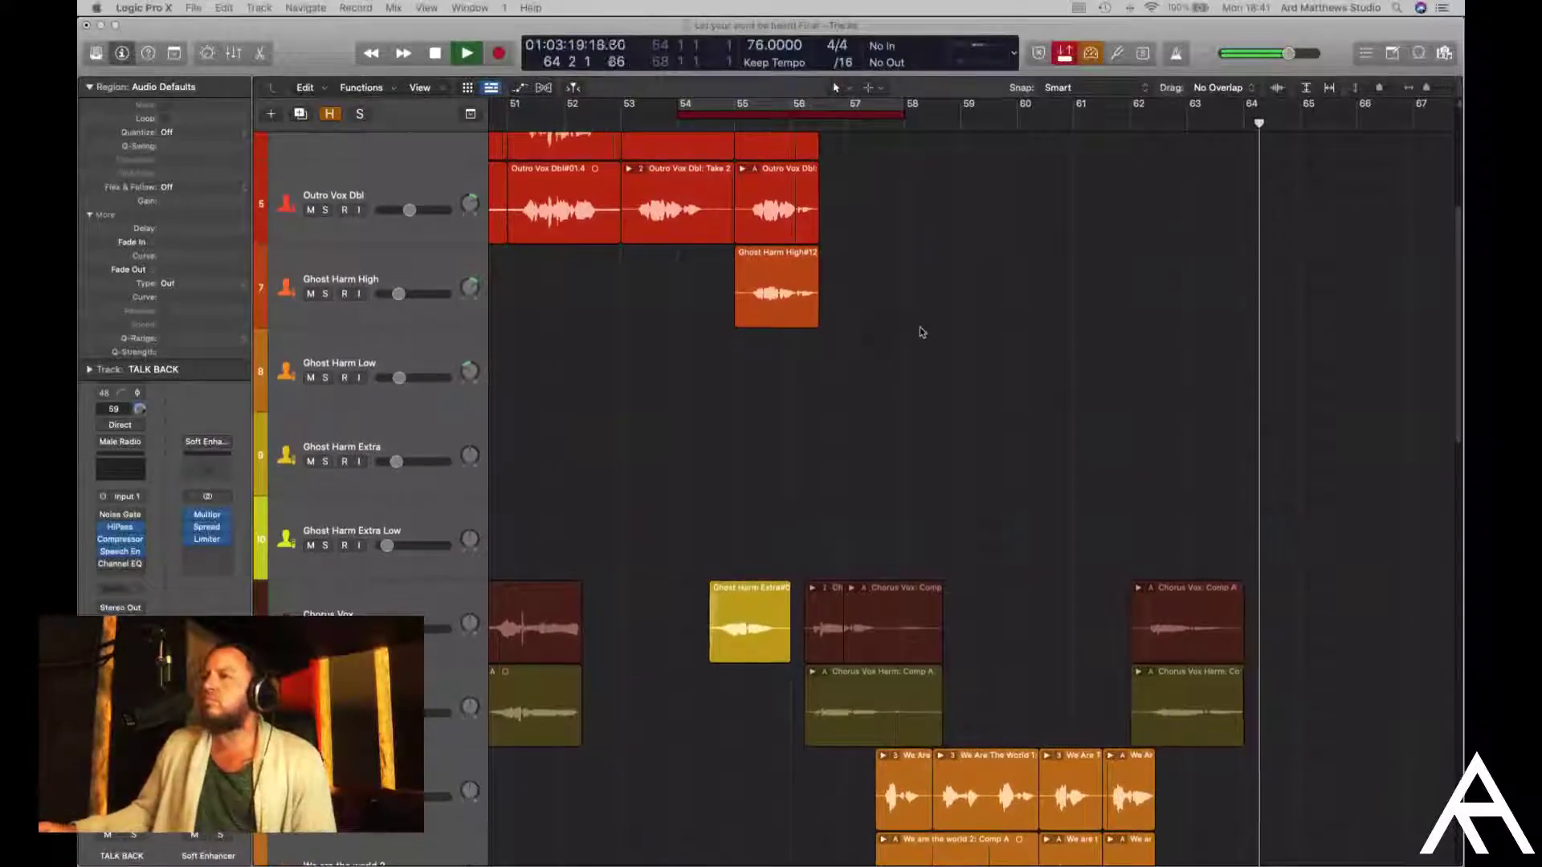
{"action": "scroll", "coordinate": [937, 398], "scroll_direction": "up", "scroll_amount": 3}
{"action": "scroll", "coordinate": [936, 399], "scroll_direction": "down", "scroll_amount": 12}
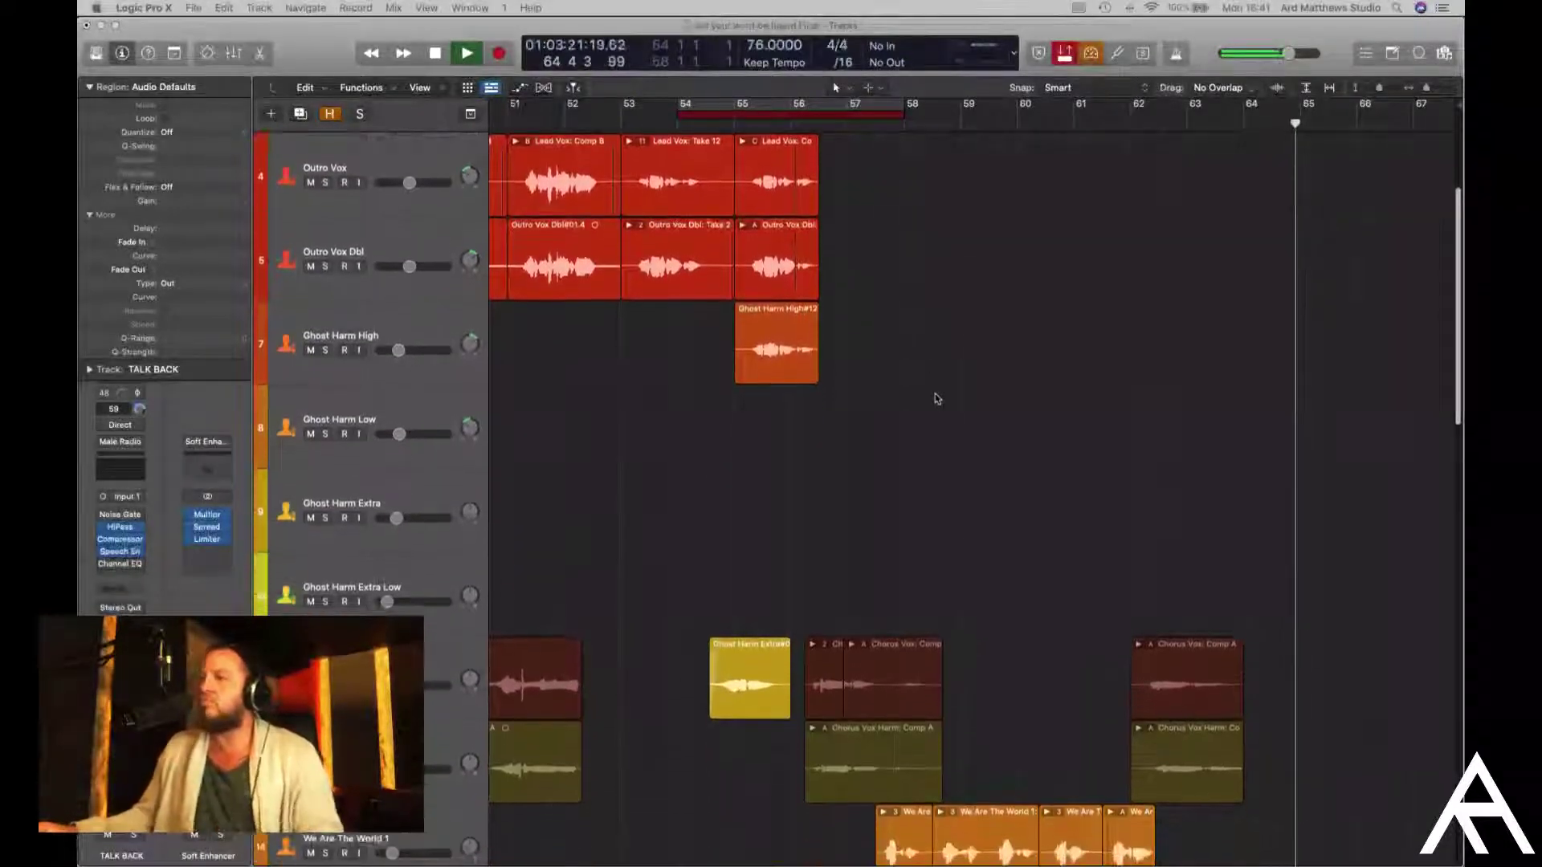
{"action": "scroll", "coordinate": [936, 398], "scroll_direction": "down", "scroll_amount": 3}
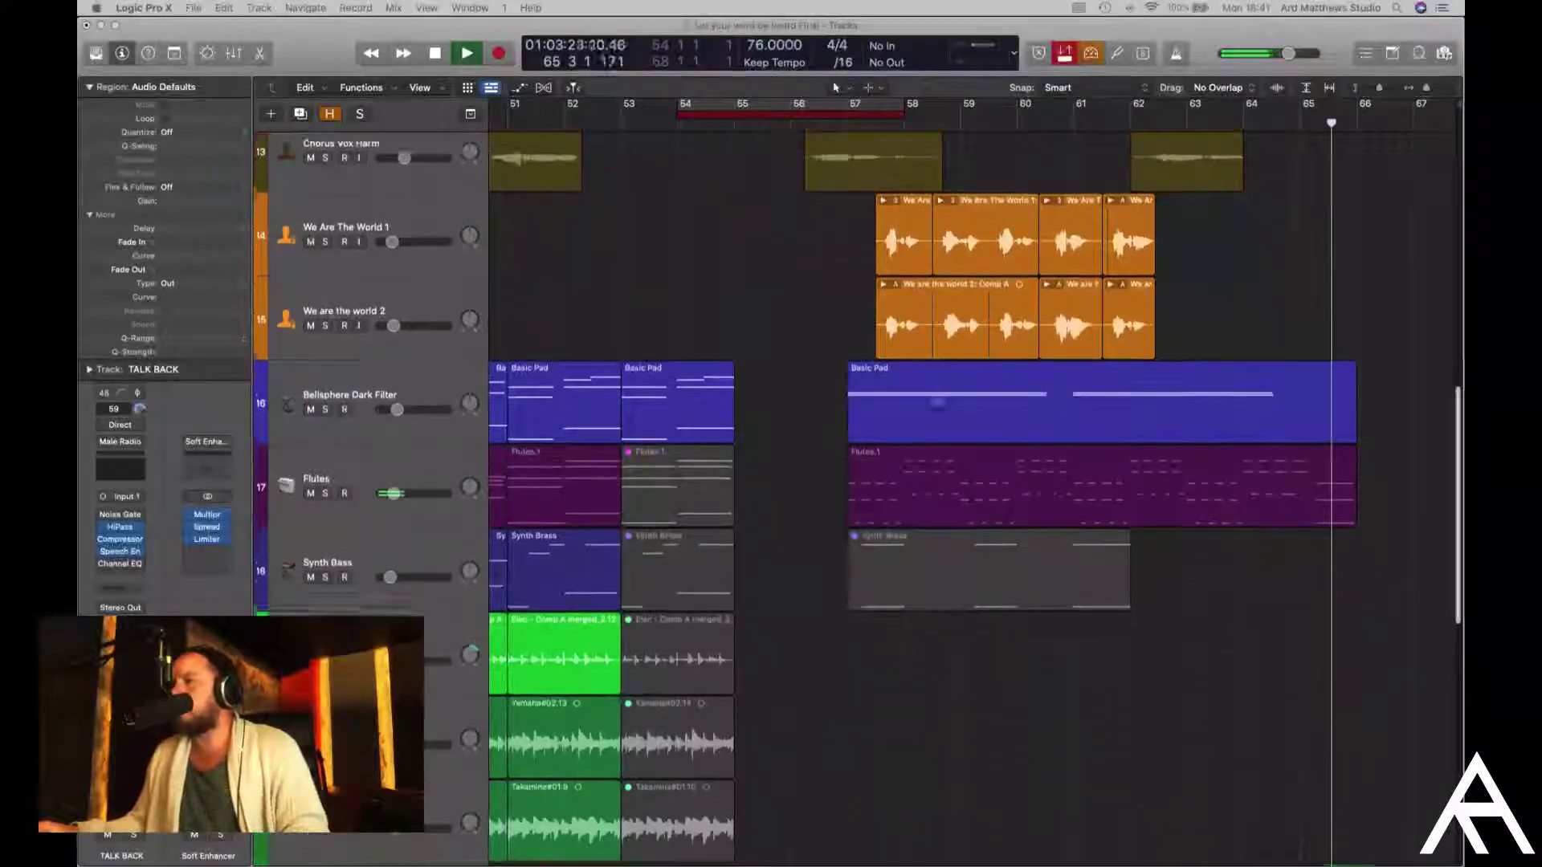
Stop playback and turn on input monitoring for the TALK BACK track
{"action": "scroll", "coordinate": [518, 207], "scroll_direction": "up", "scroll_amount": 20}
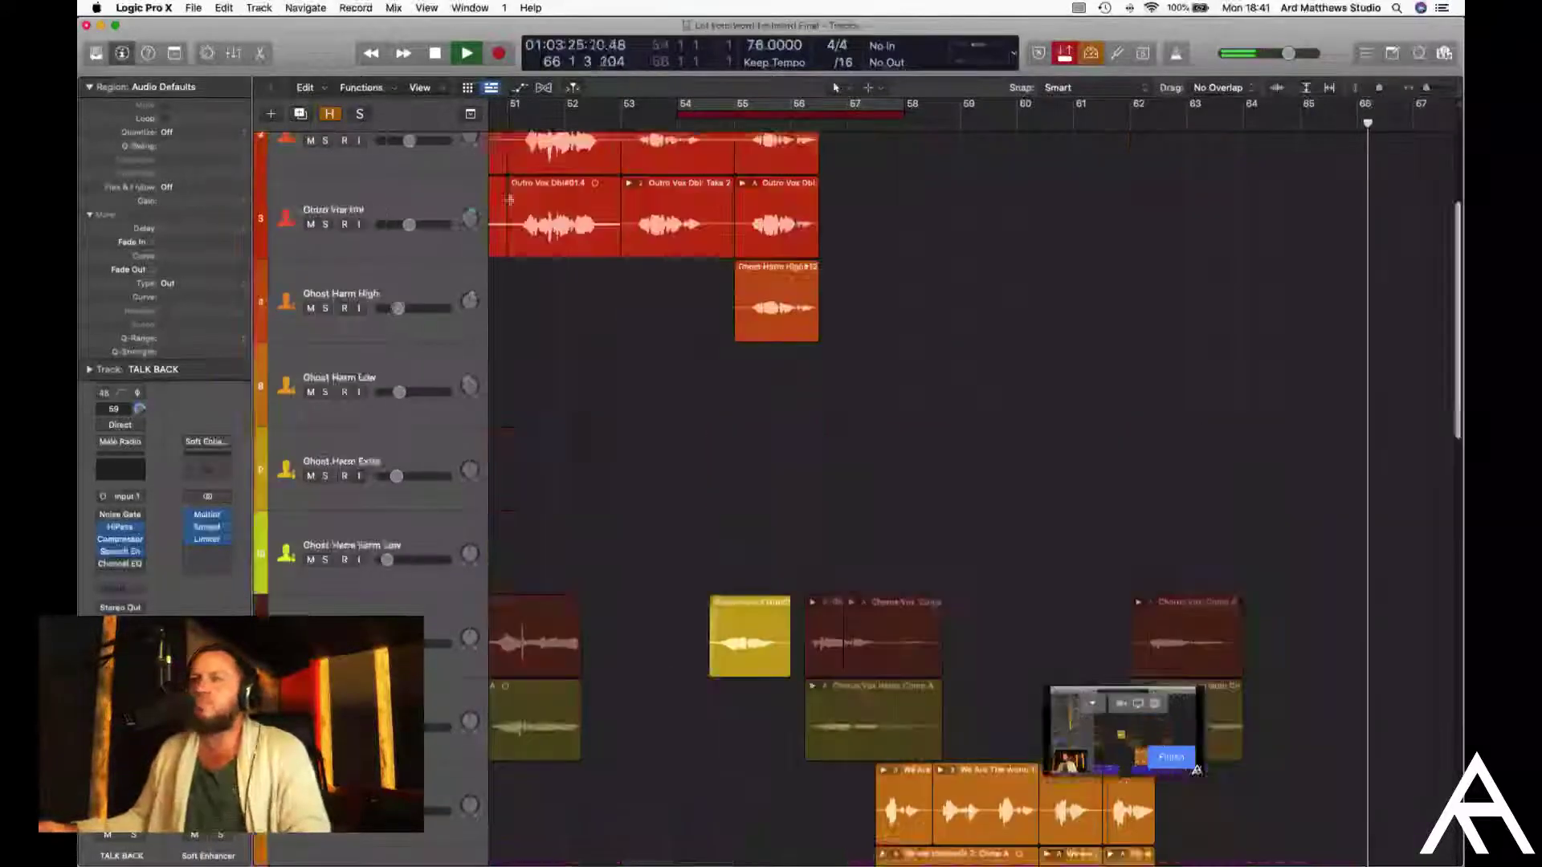
{"action": "key", "text": "space"}
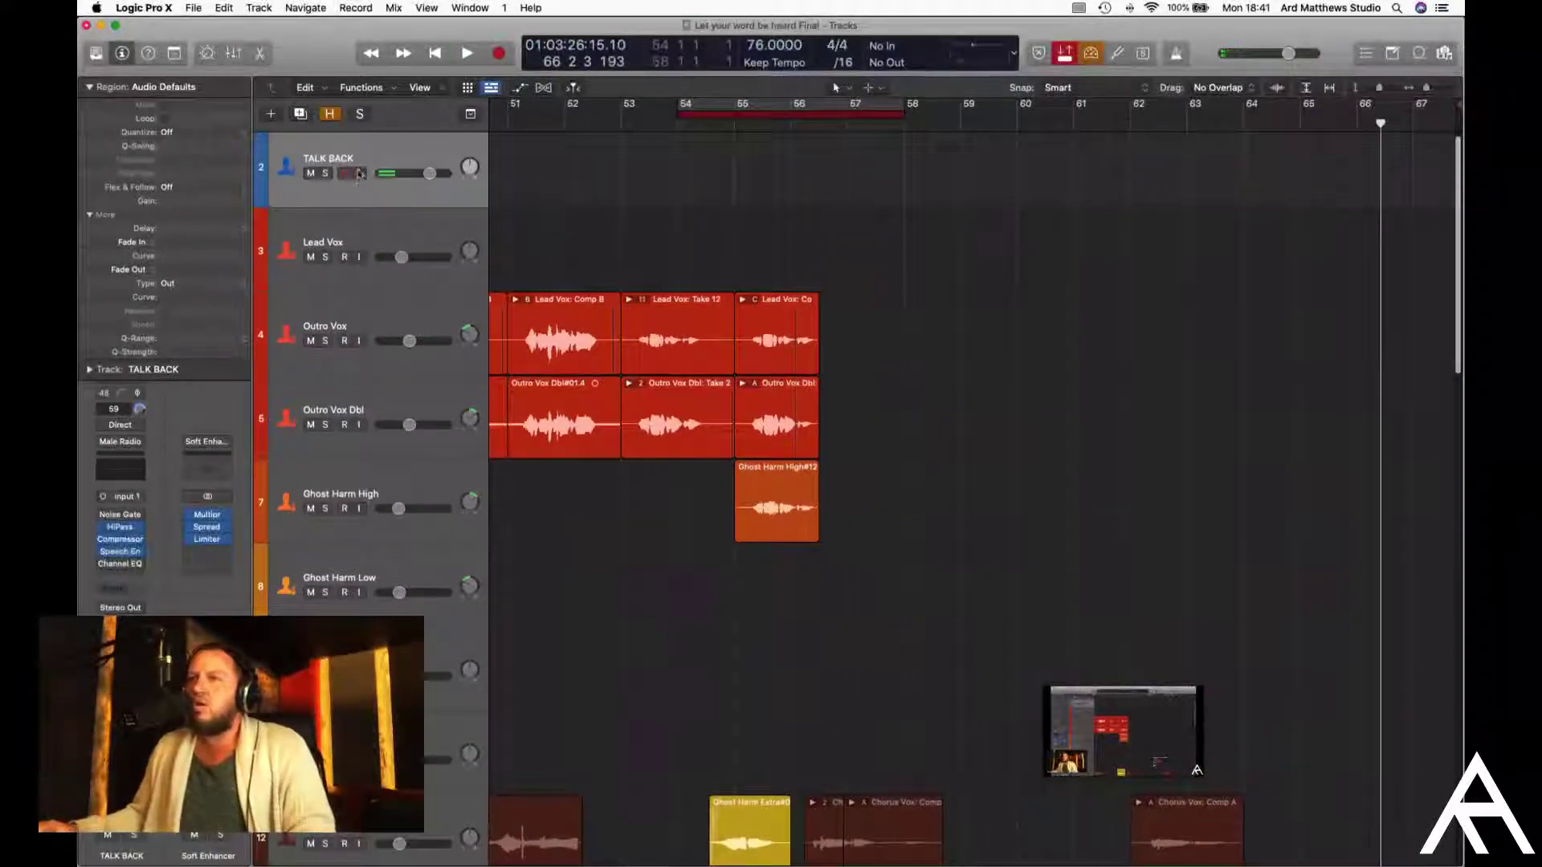
{"action": "left_click", "coordinate": [358, 174]}
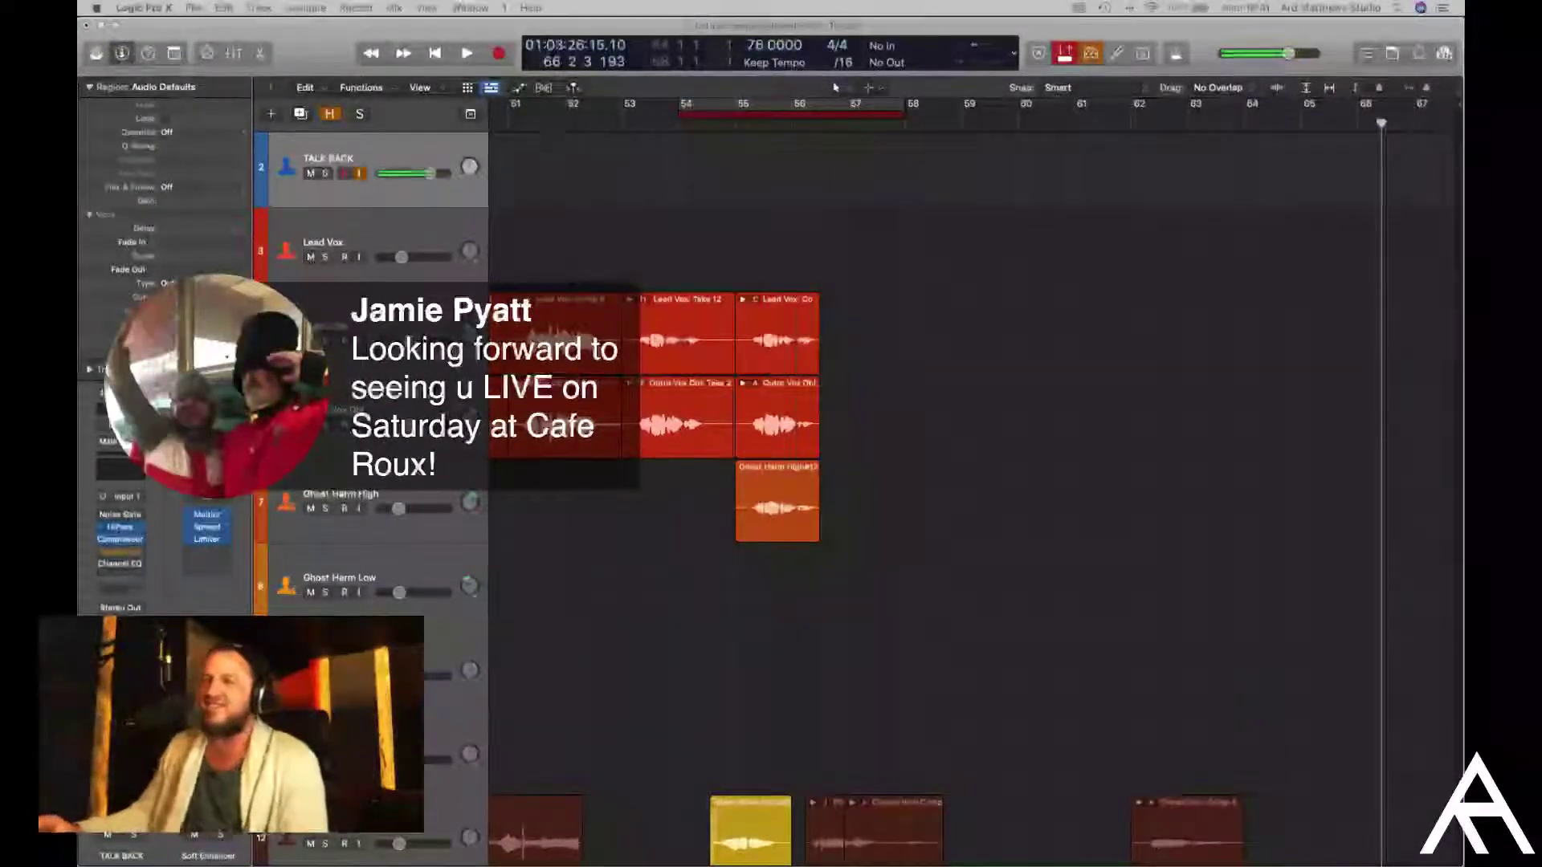
Examine the outro's vocal, harmony and instrument regions from about bar 39 to the end of the arrangement
{"action": "scroll", "coordinate": [973, 482], "scroll_direction": "left", "scroll_amount": 10}
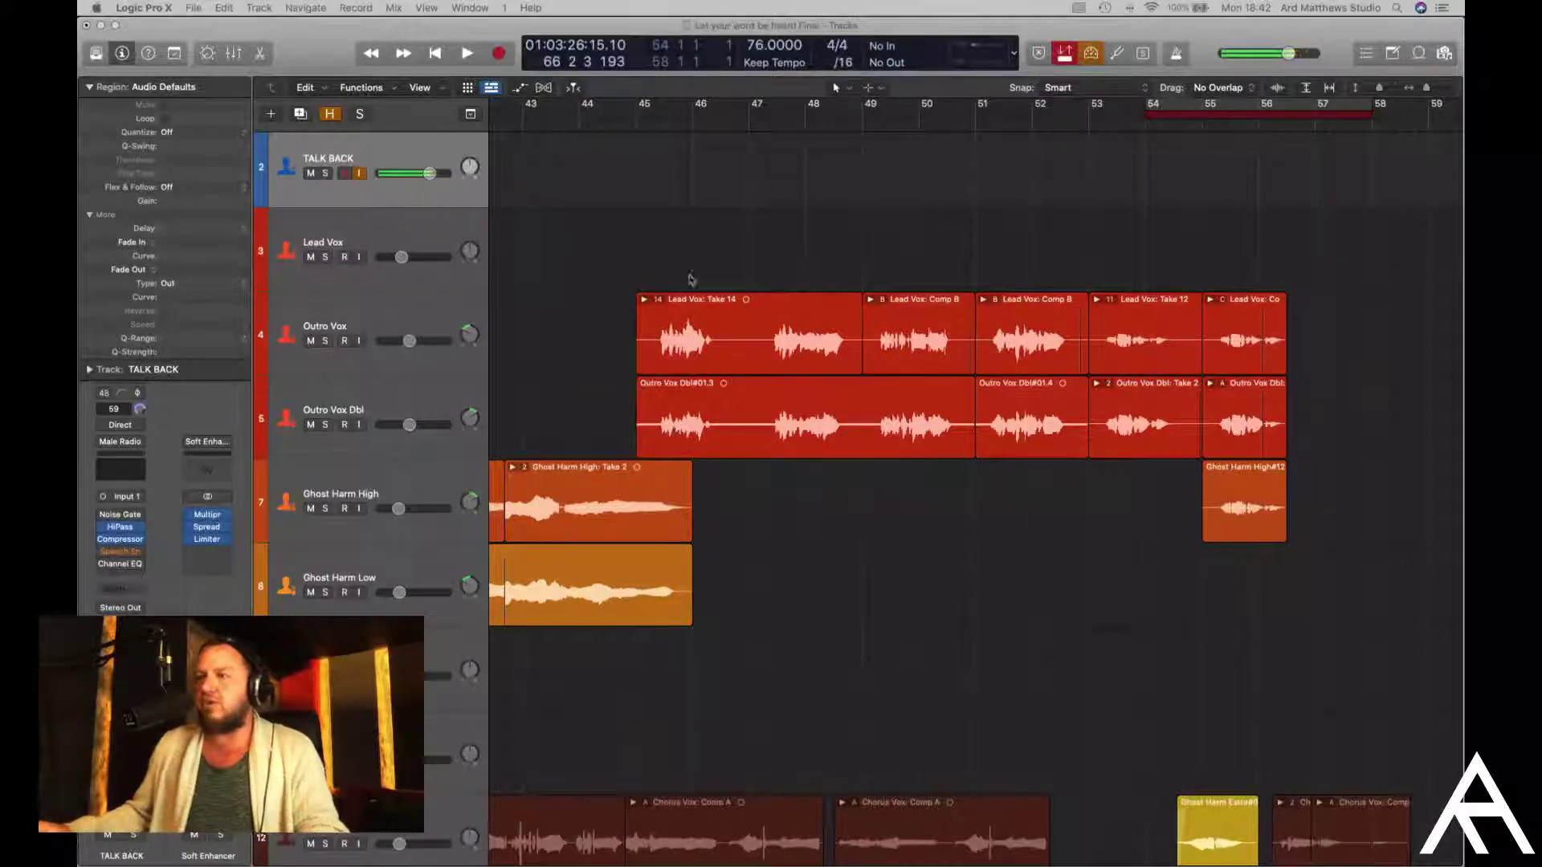
{"action": "scroll", "coordinate": [584, 311], "scroll_direction": "left", "scroll_amount": 5}
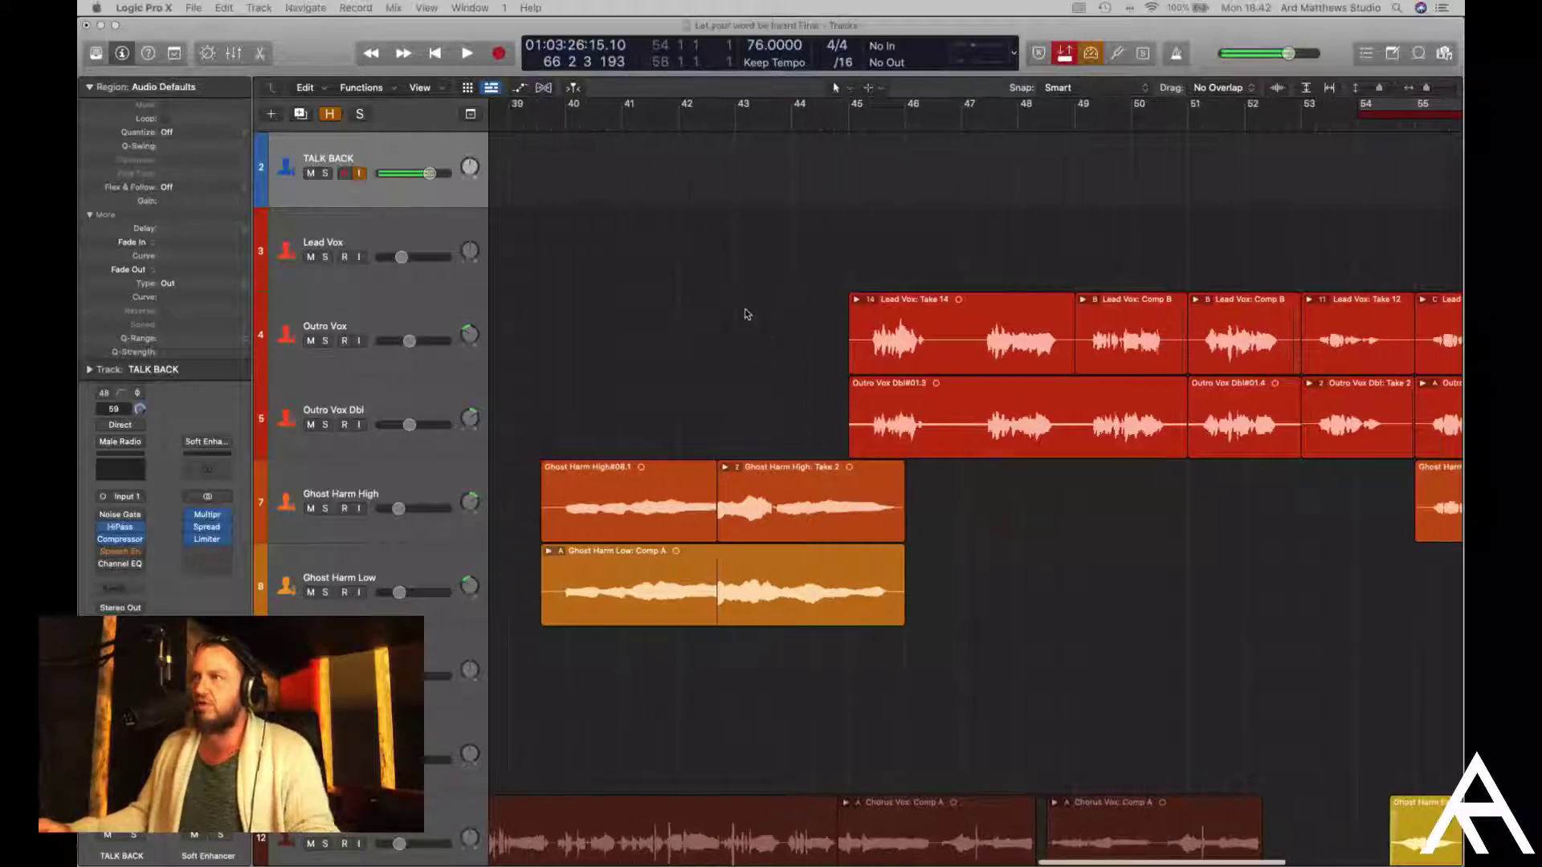
{"action": "scroll", "coordinate": [747, 314], "scroll_direction": "right", "scroll_amount": 5}
{"action": "scroll", "coordinate": [747, 314], "scroll_direction": "right", "scroll_amount": 2}
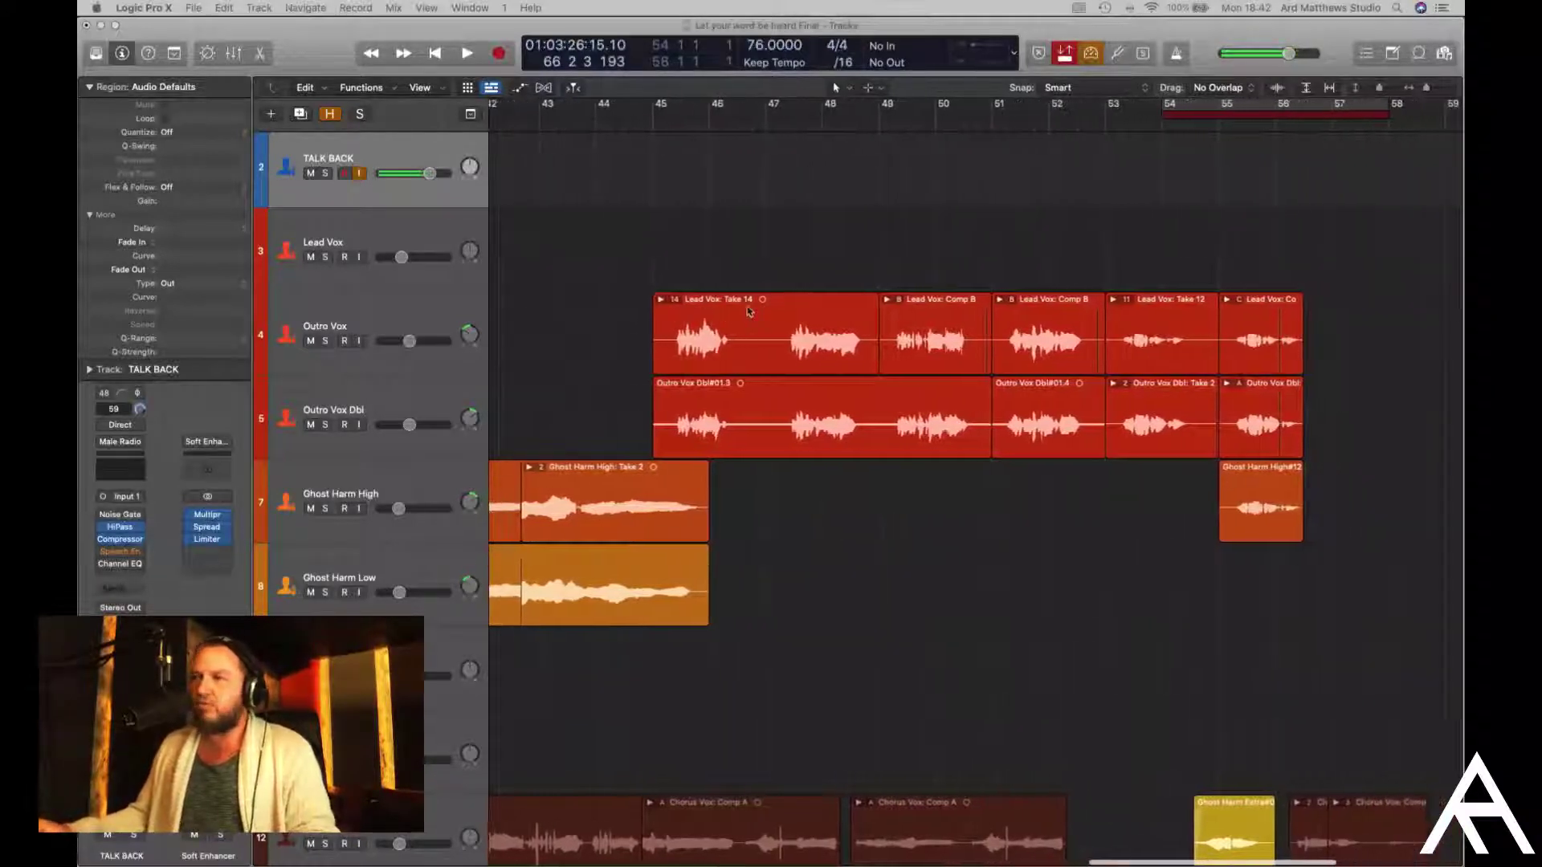
{"action": "scroll", "coordinate": [739, 325], "scroll_direction": "down", "scroll_amount": 10}
{"action": "scroll", "coordinate": [643, 361], "scroll_direction": "right", "scroll_amount": 4}
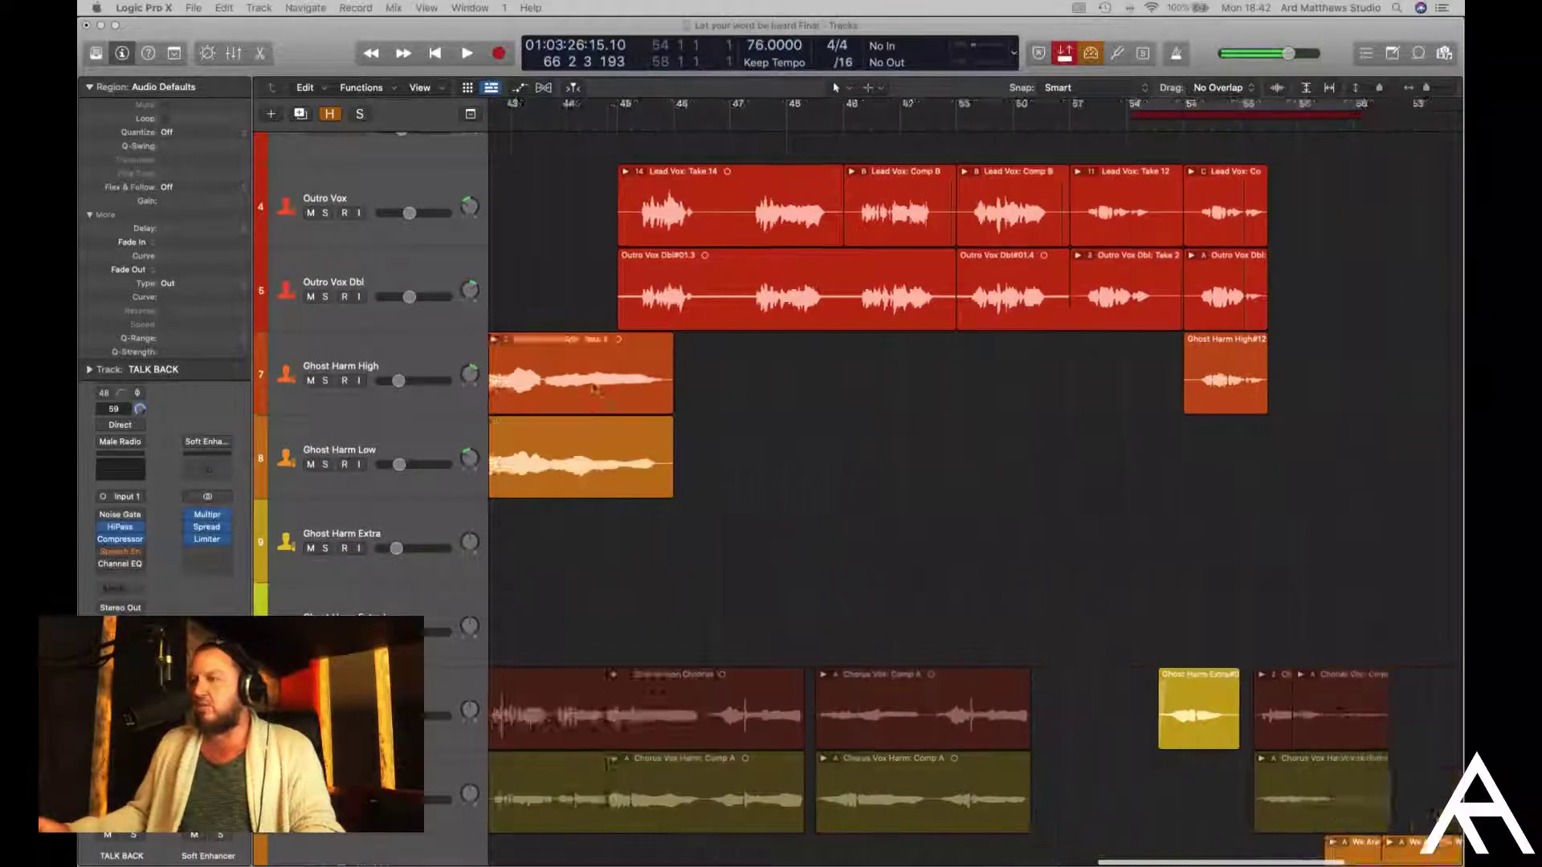
{"action": "scroll", "coordinate": [595, 389], "scroll_direction": "down", "scroll_amount": 3}
{"action": "scroll", "coordinate": [595, 388], "scroll_direction": "up", "scroll_amount": 3}
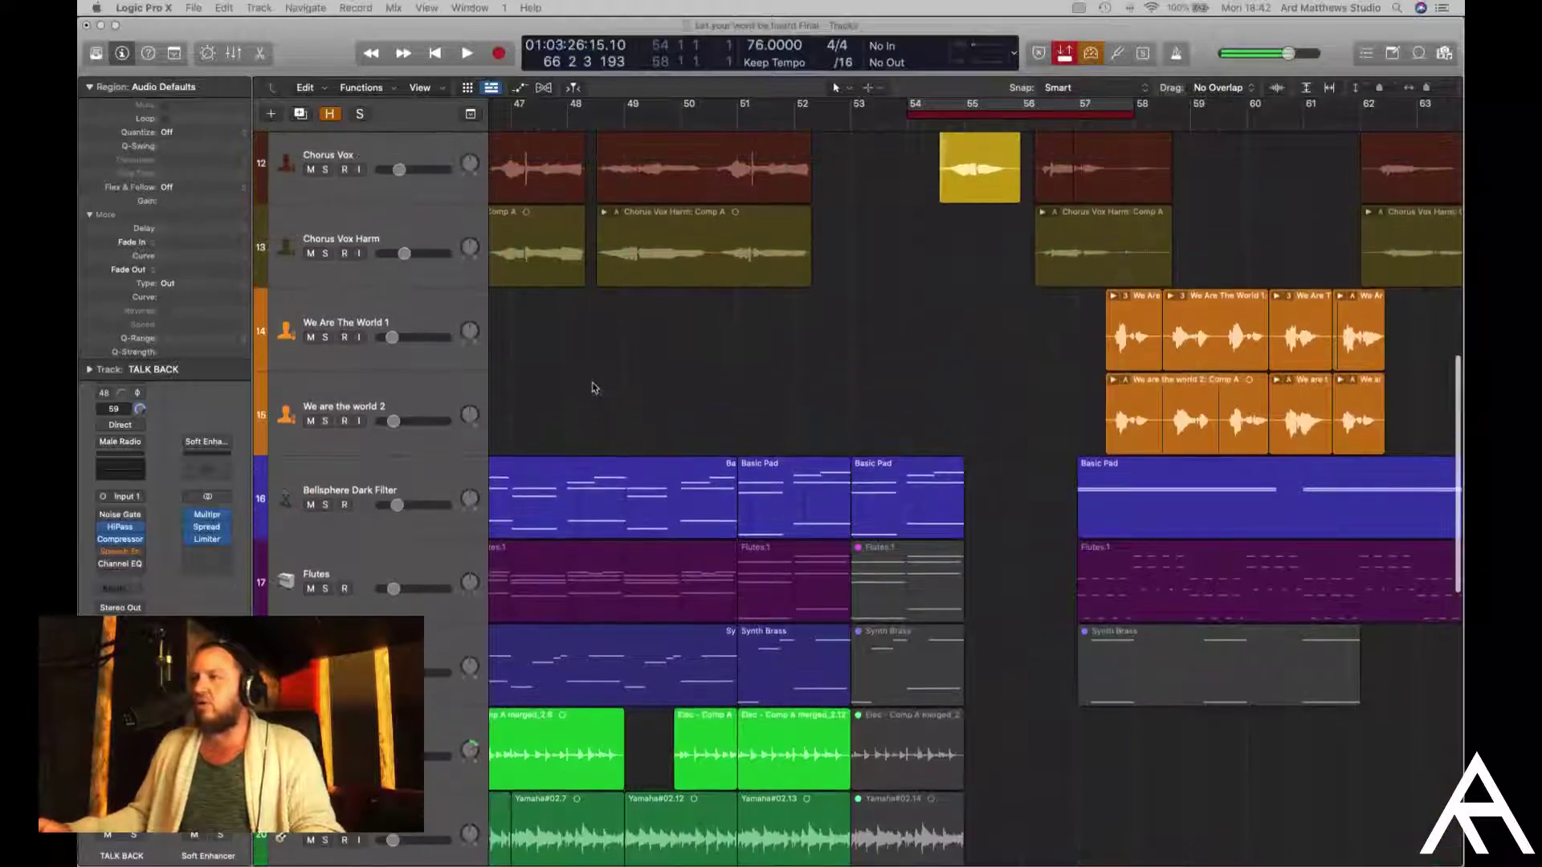
{"action": "scroll", "coordinate": [594, 389], "scroll_direction": "right", "scroll_amount": 3}
{"action": "scroll", "coordinate": [594, 389], "scroll_direction": "right", "scroll_amount": 3}
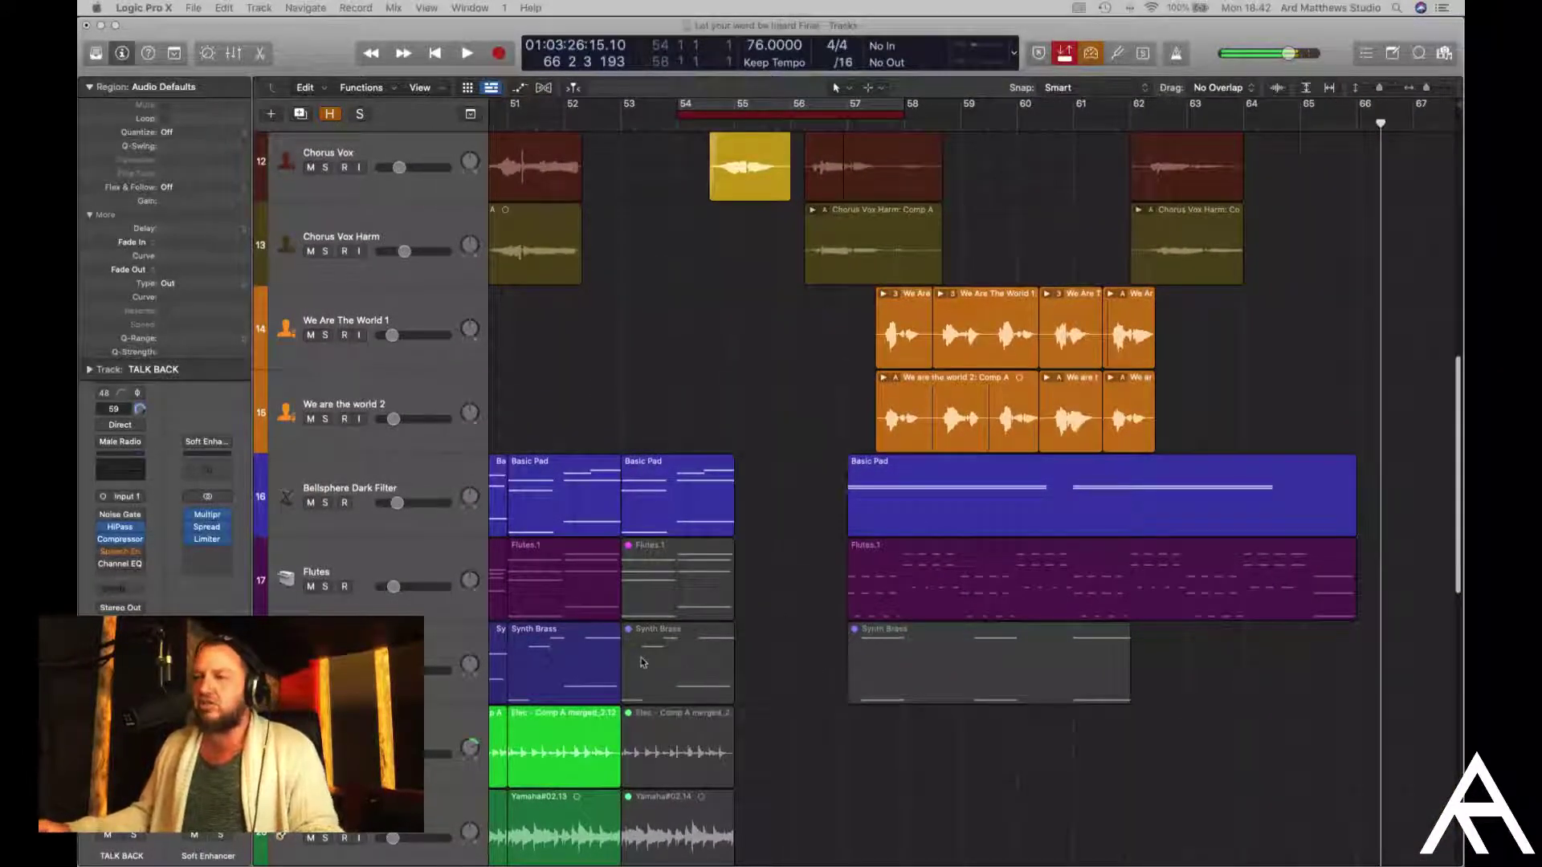
Unmute the Synth Brass region that starts at bar 57 and select its Synth Bass track
{"action": "scroll", "coordinate": [811, 643], "scroll_direction": "left", "scroll_amount": 2}
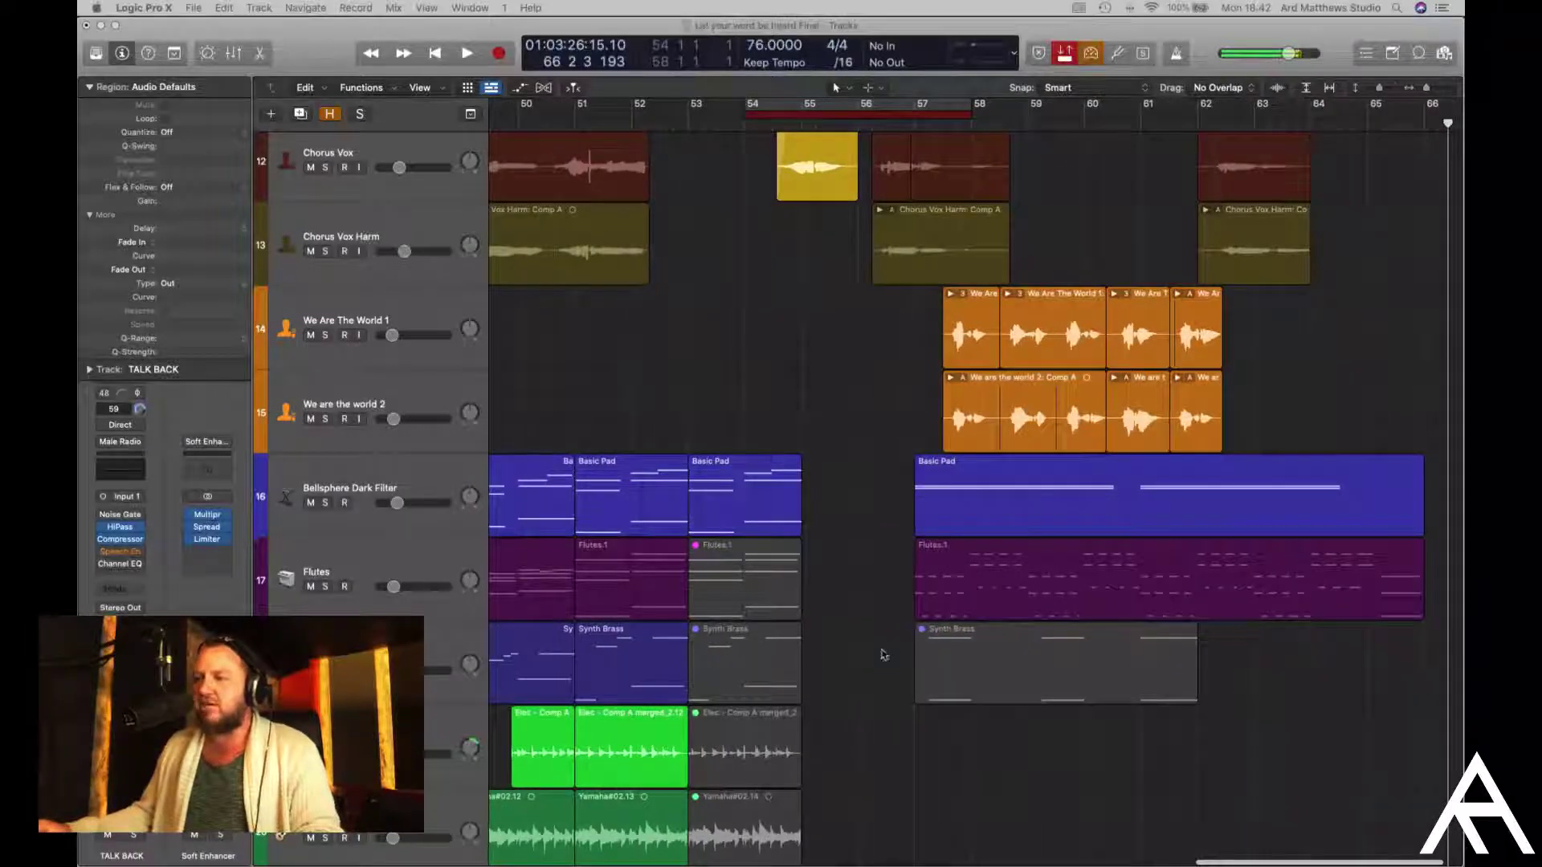
{"action": "left_click", "coordinate": [1035, 632]}
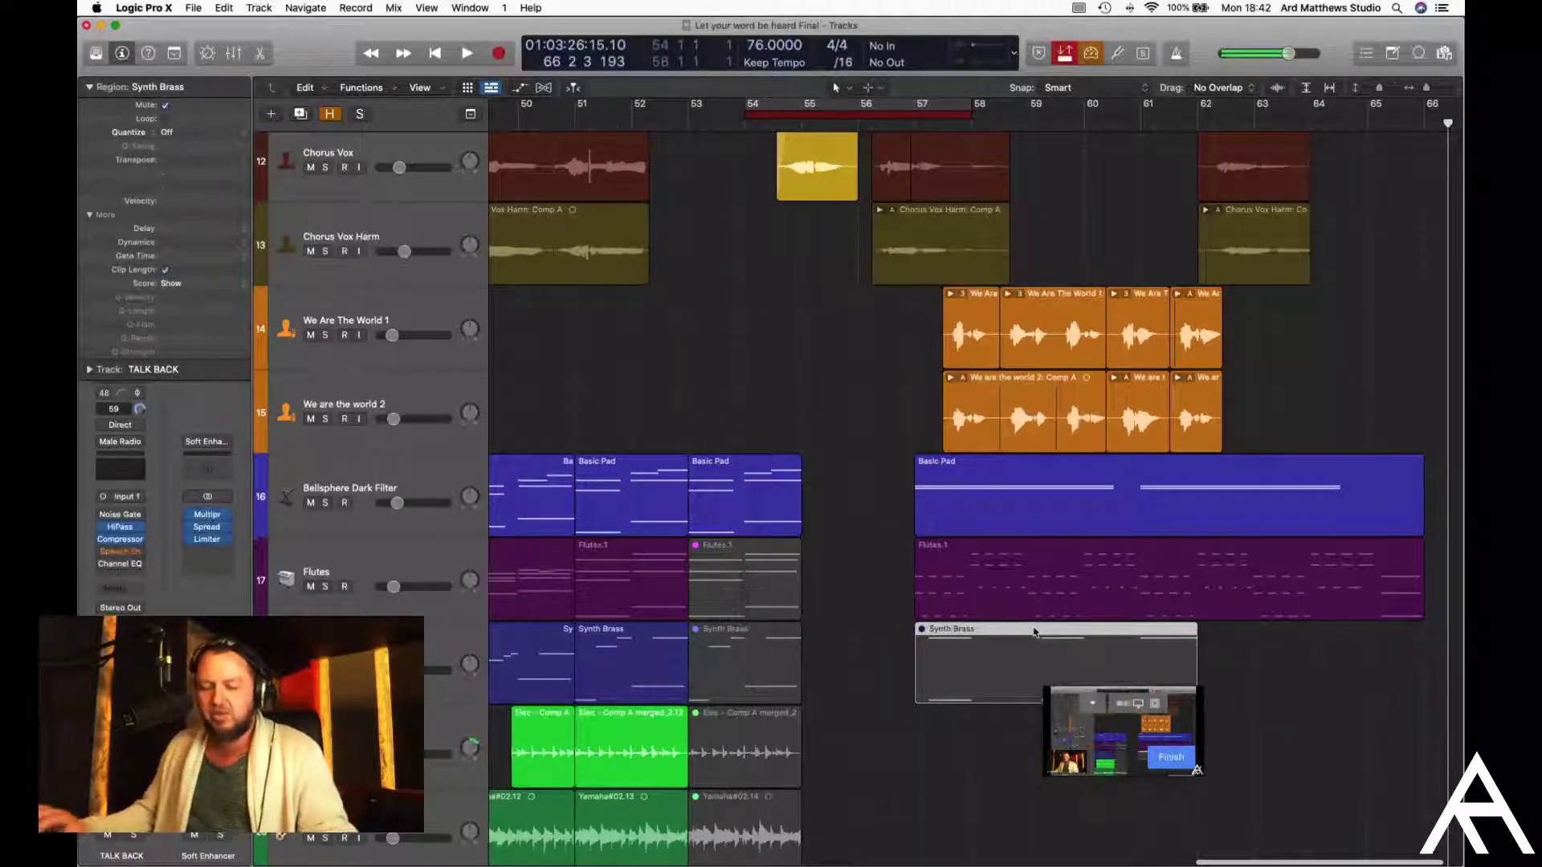
{"action": "key", "text": "ctrl+m"}
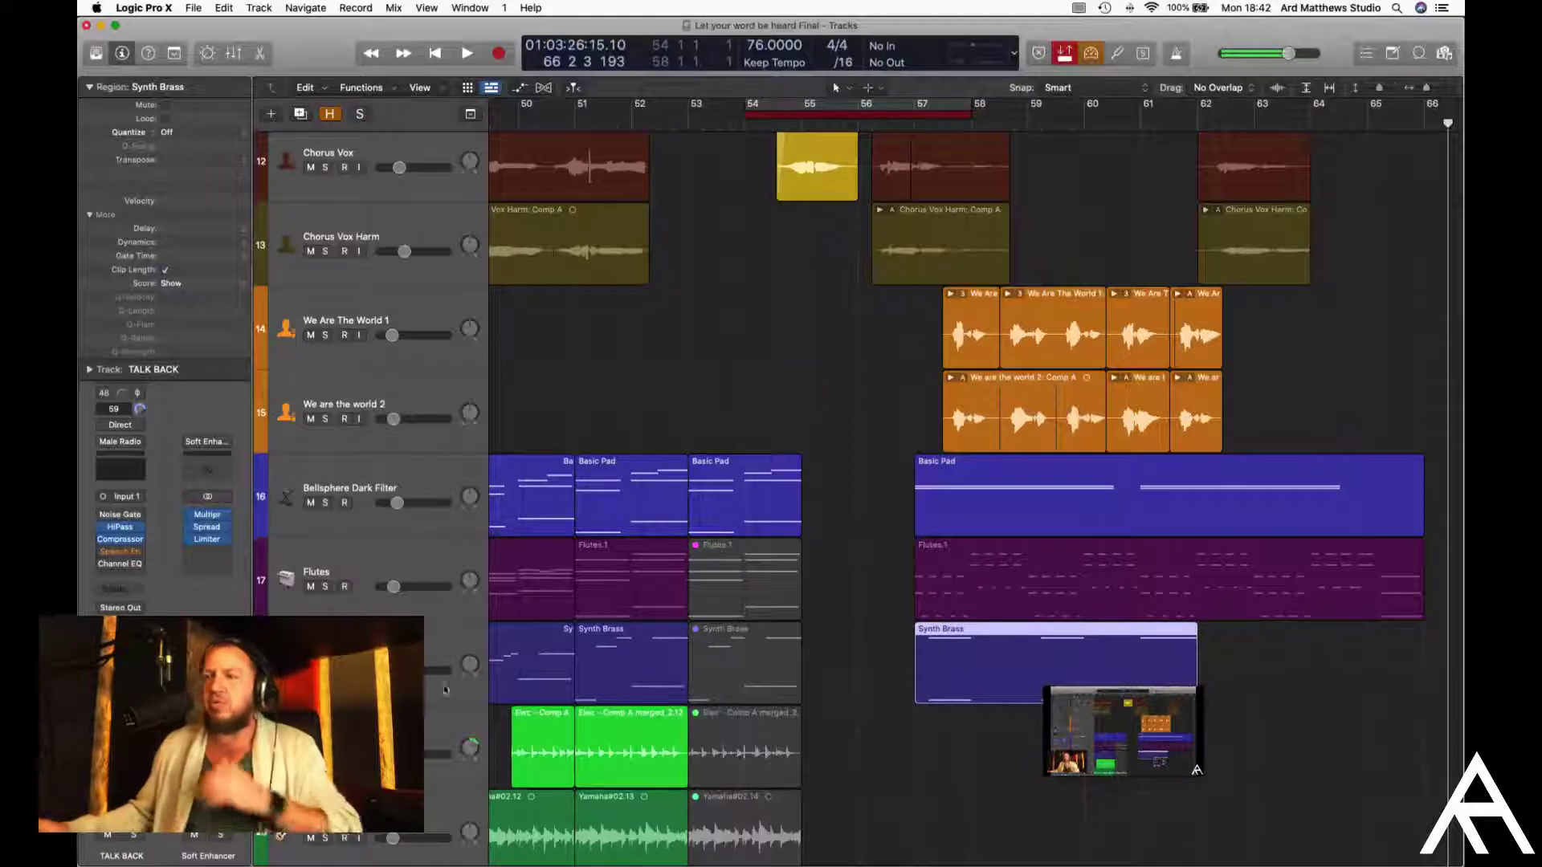
{"action": "left_click", "coordinate": [487, 684]}
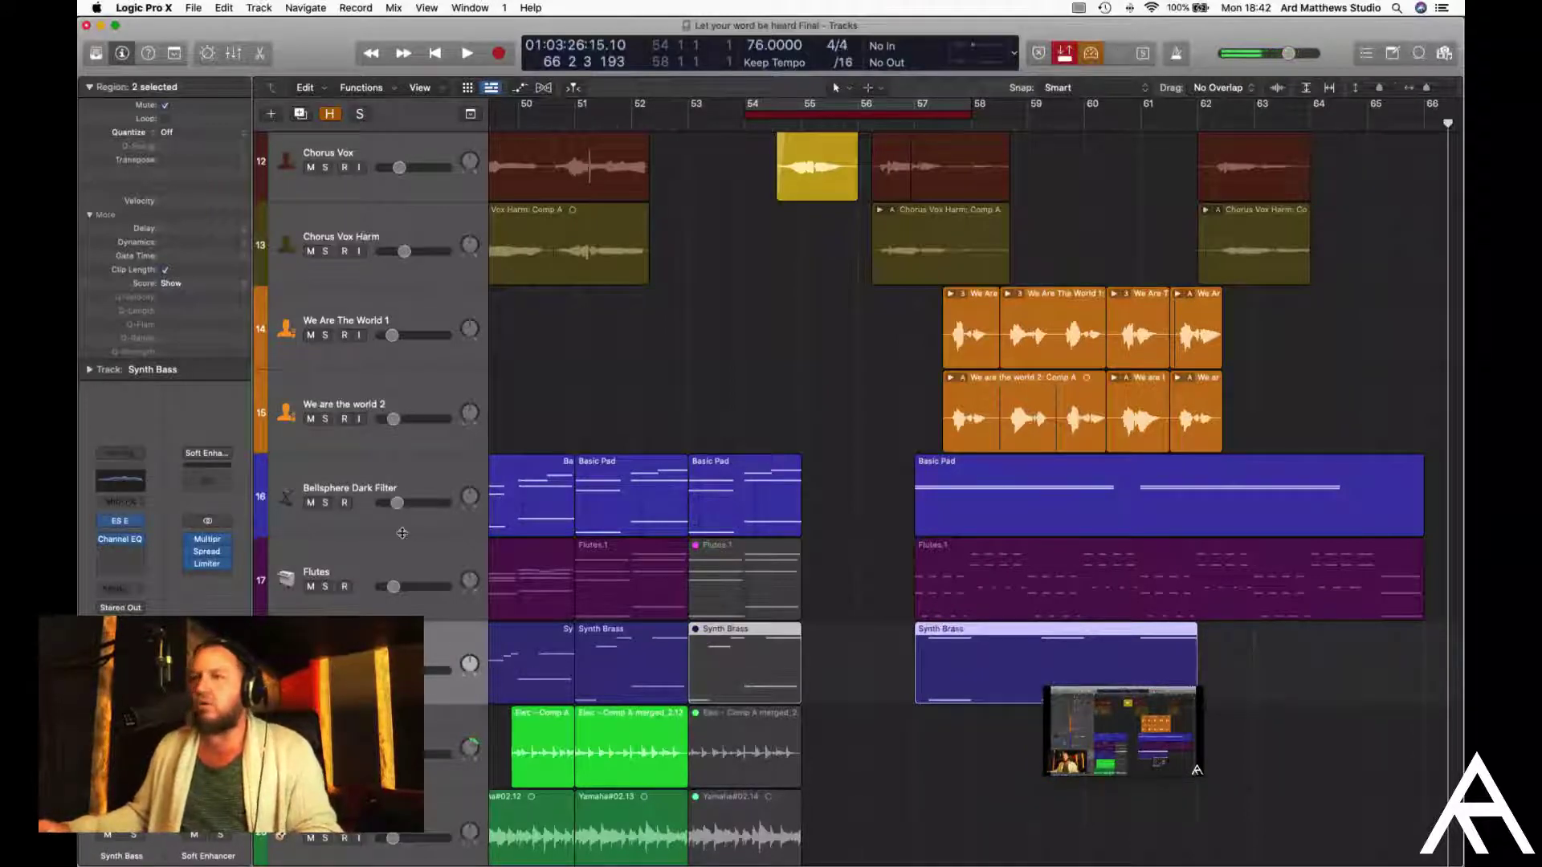
Reselect the TALK BACK track with its input monitoring on and return to the synth tracks around the outro
{"action": "scroll", "coordinate": [401, 532], "scroll_direction": "up", "scroll_amount": 10}
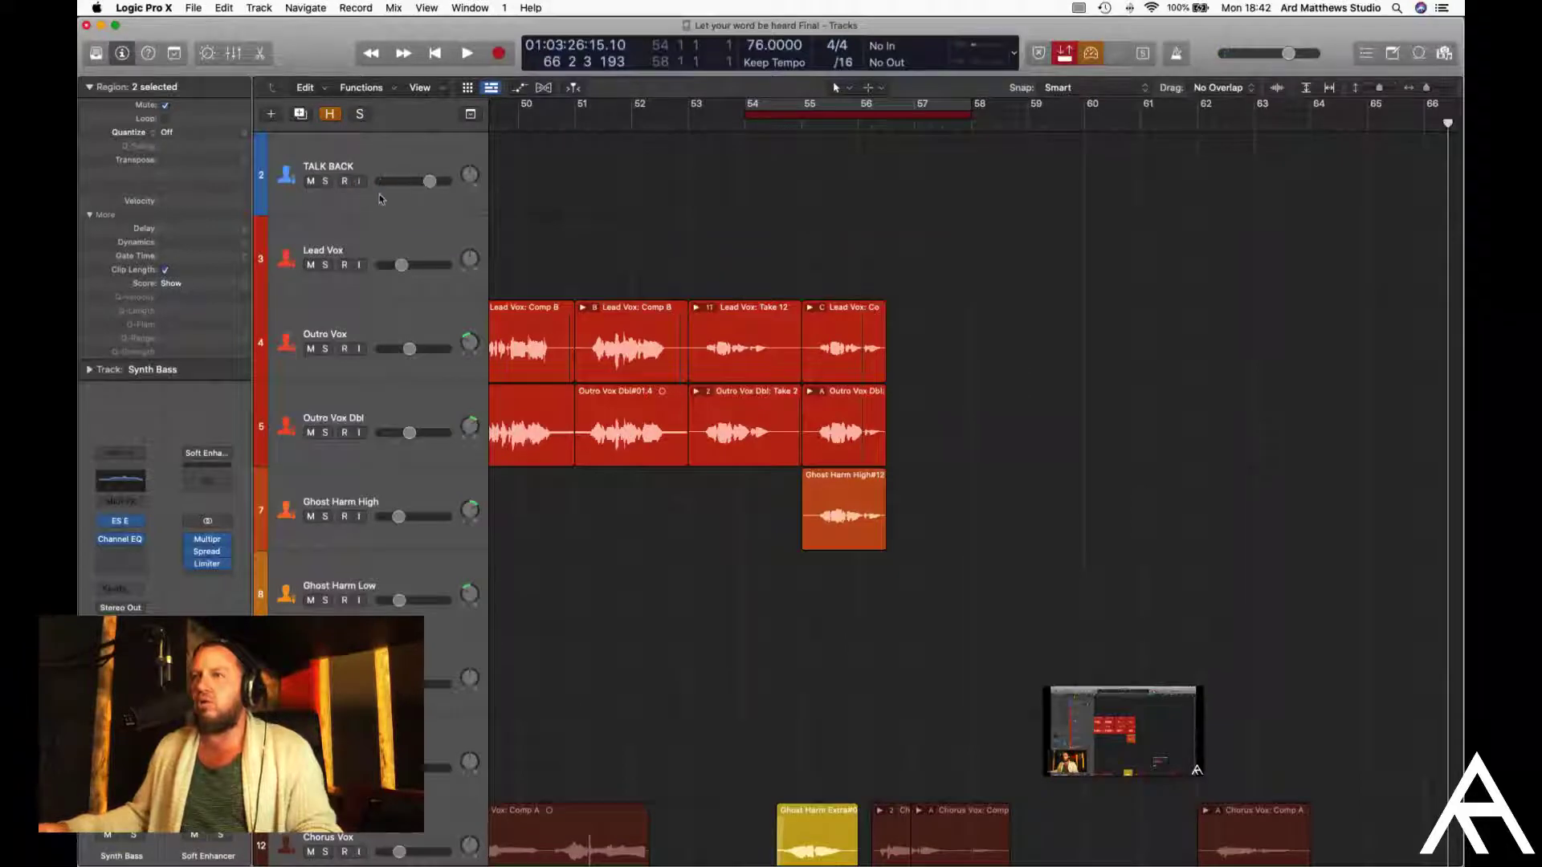
{"action": "left_click", "coordinate": [362, 193]}
{"action": "scroll", "coordinate": [405, 478], "scroll_direction": "down", "scroll_amount": 10}
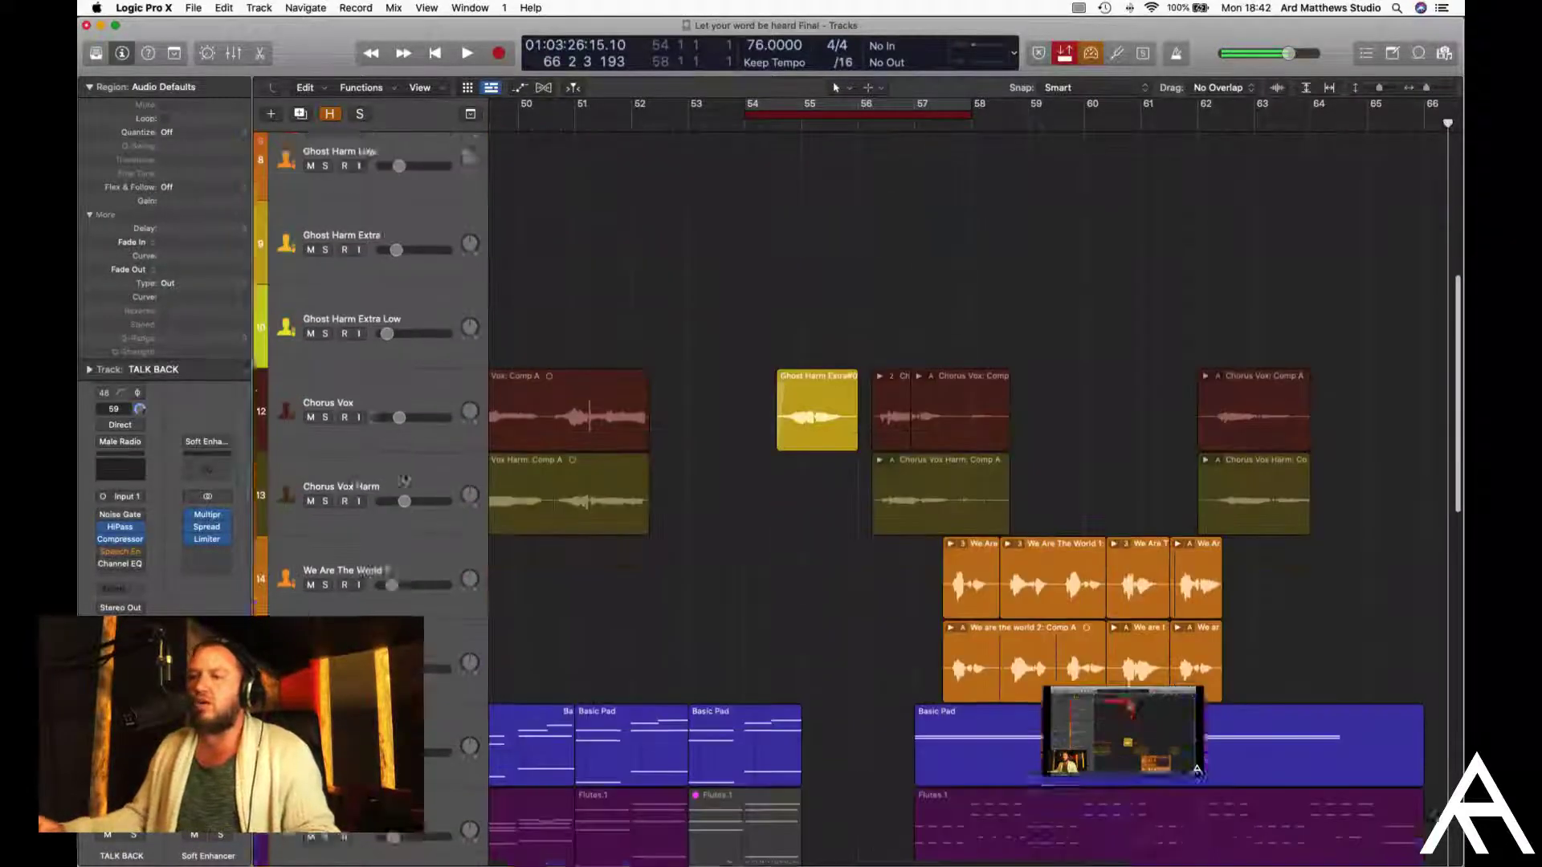
{"action": "scroll", "coordinate": [883, 498], "scroll_direction": "down", "scroll_amount": 1}
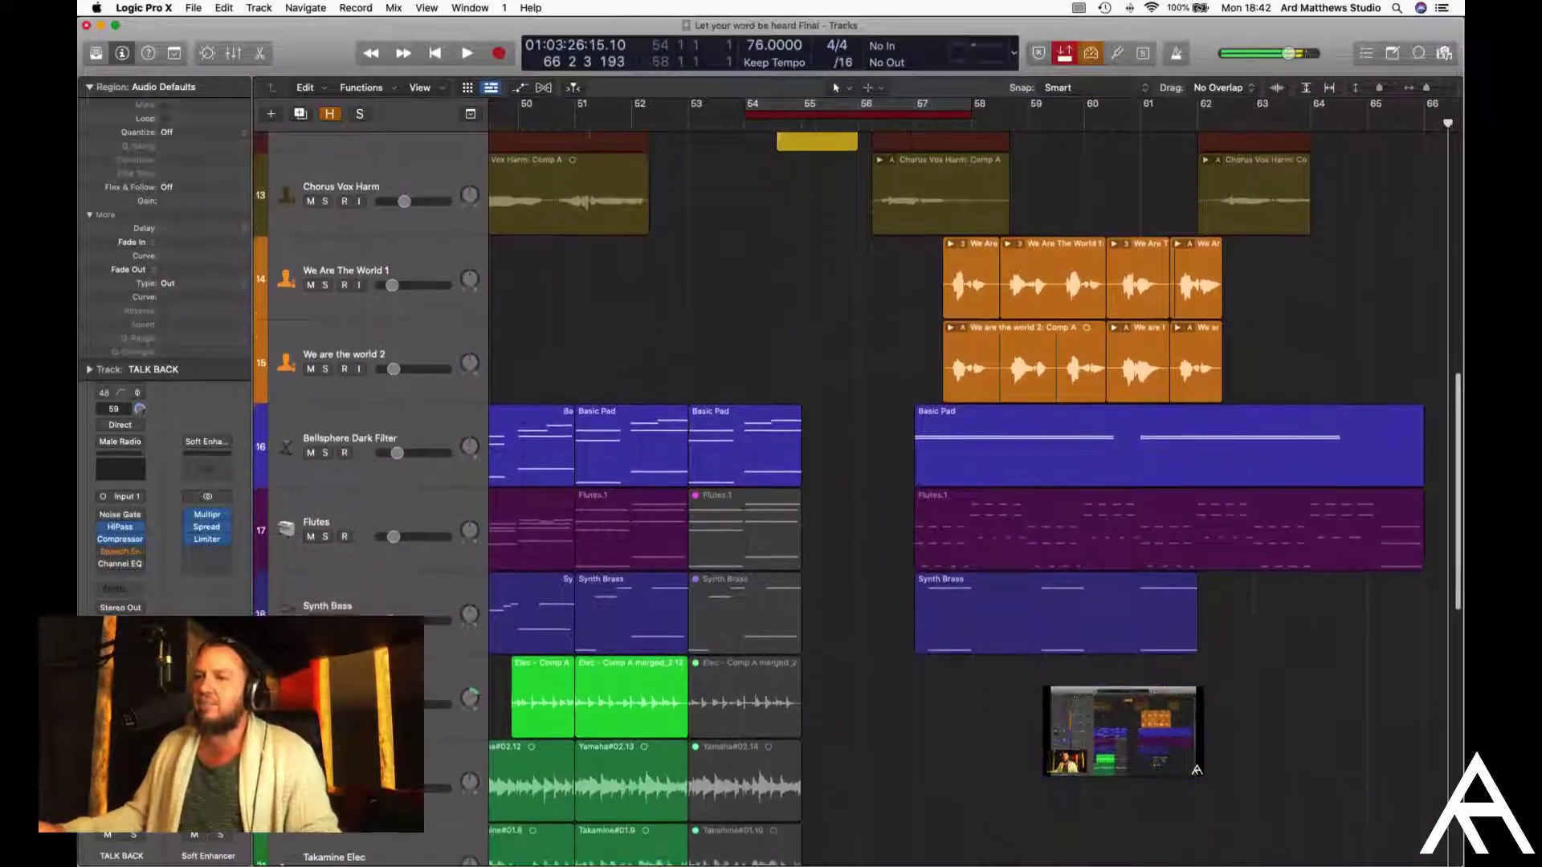
{"action": "scroll", "coordinate": [964, 482], "scroll_direction": "left", "scroll_amount": 1}
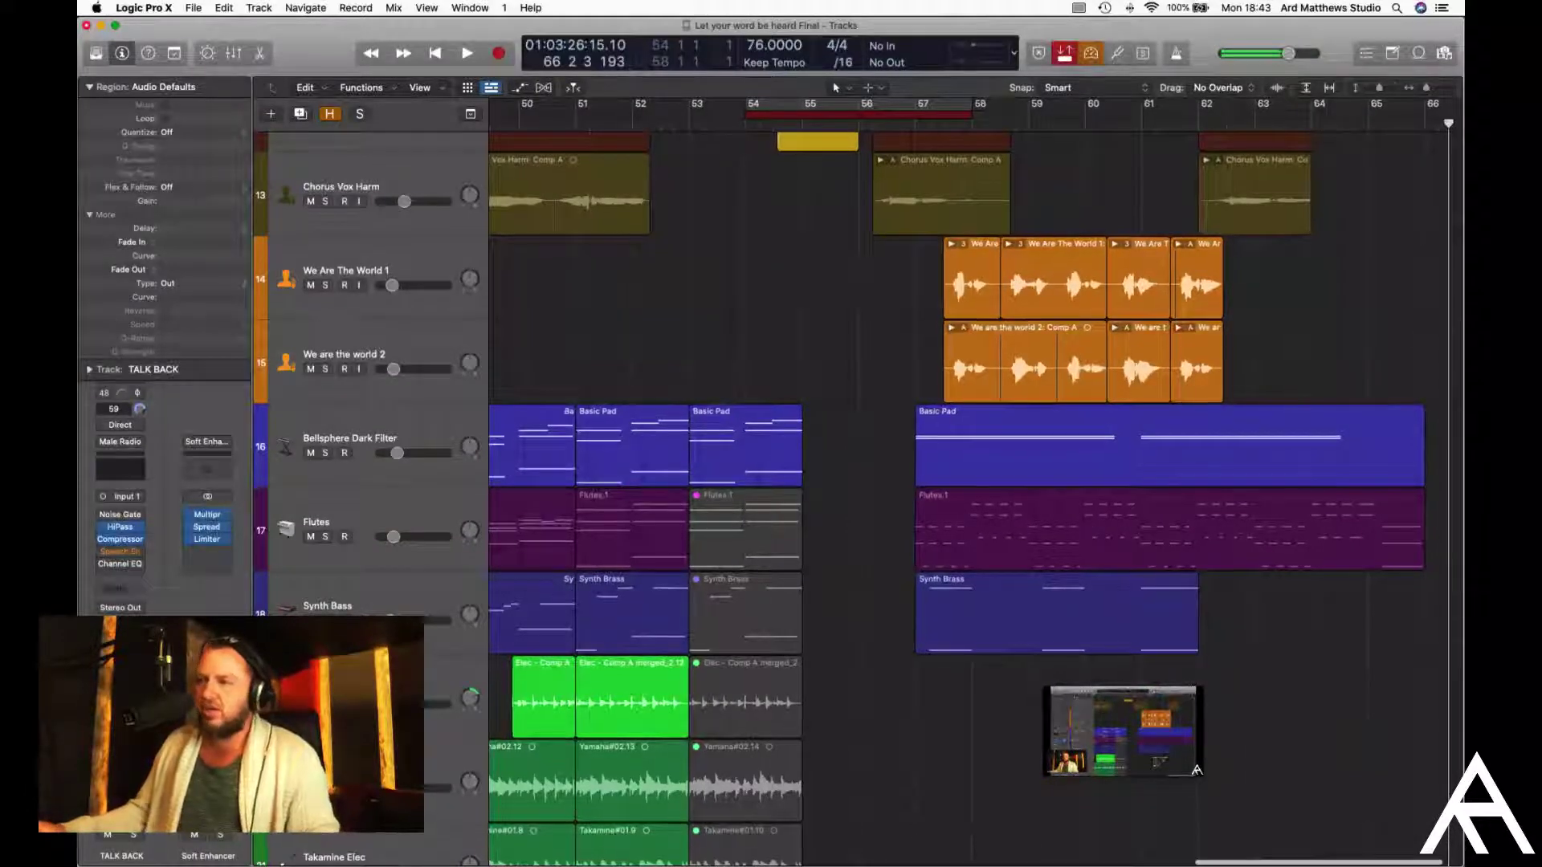
Play the ending from bar 57, toggling the Synth Bass track's solo on and off to compare it with the full mix
{"action": "left_click", "coordinate": [958, 125]}
{"action": "left_click", "coordinate": [921, 125]}
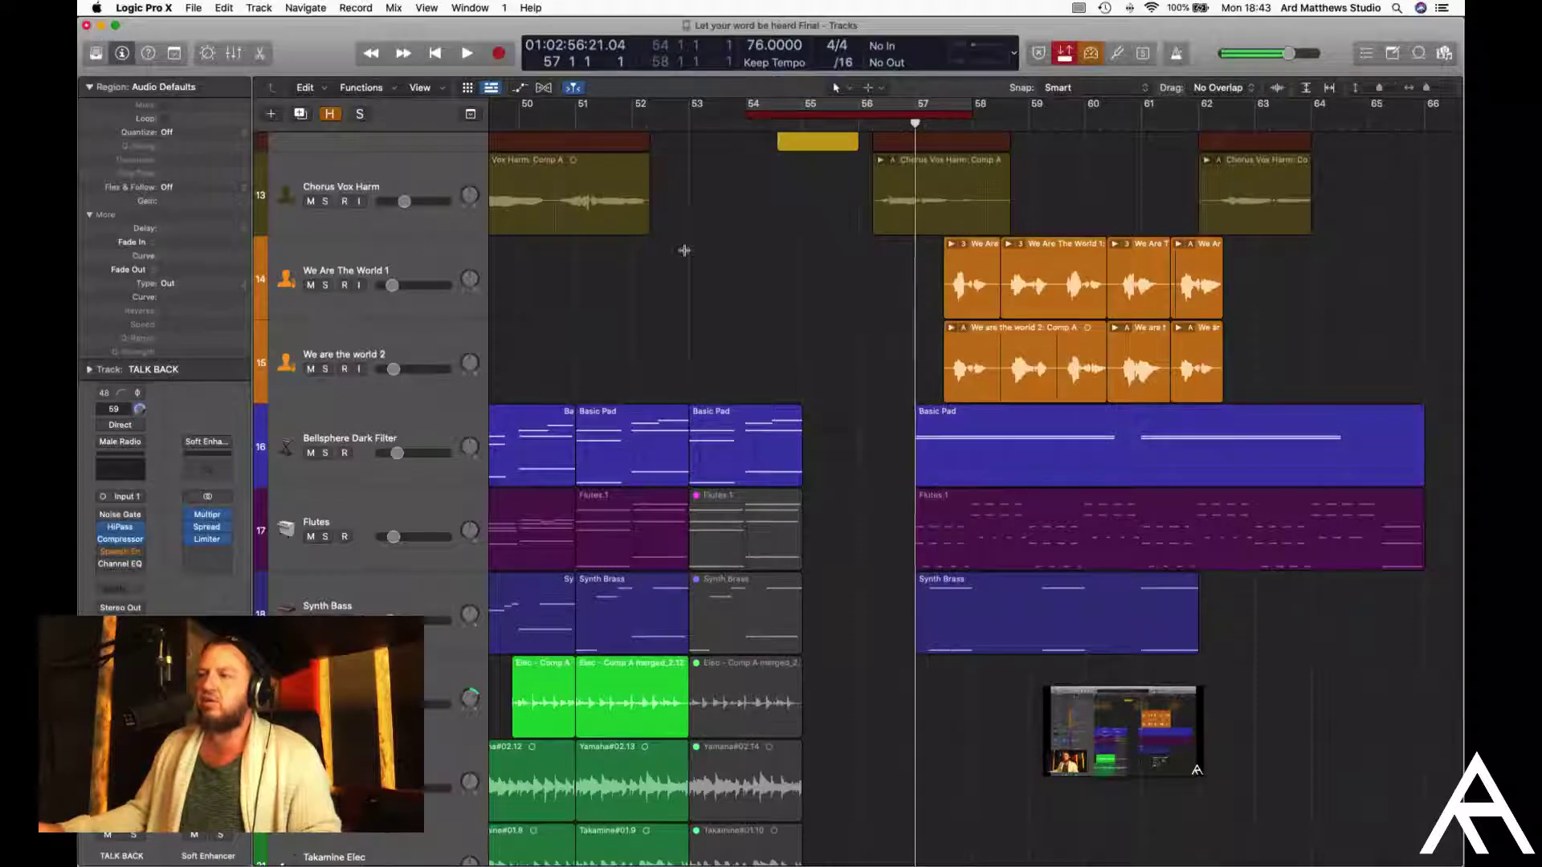
{"action": "key", "text": "ctrl+s"}
{"action": "key", "text": "space"}
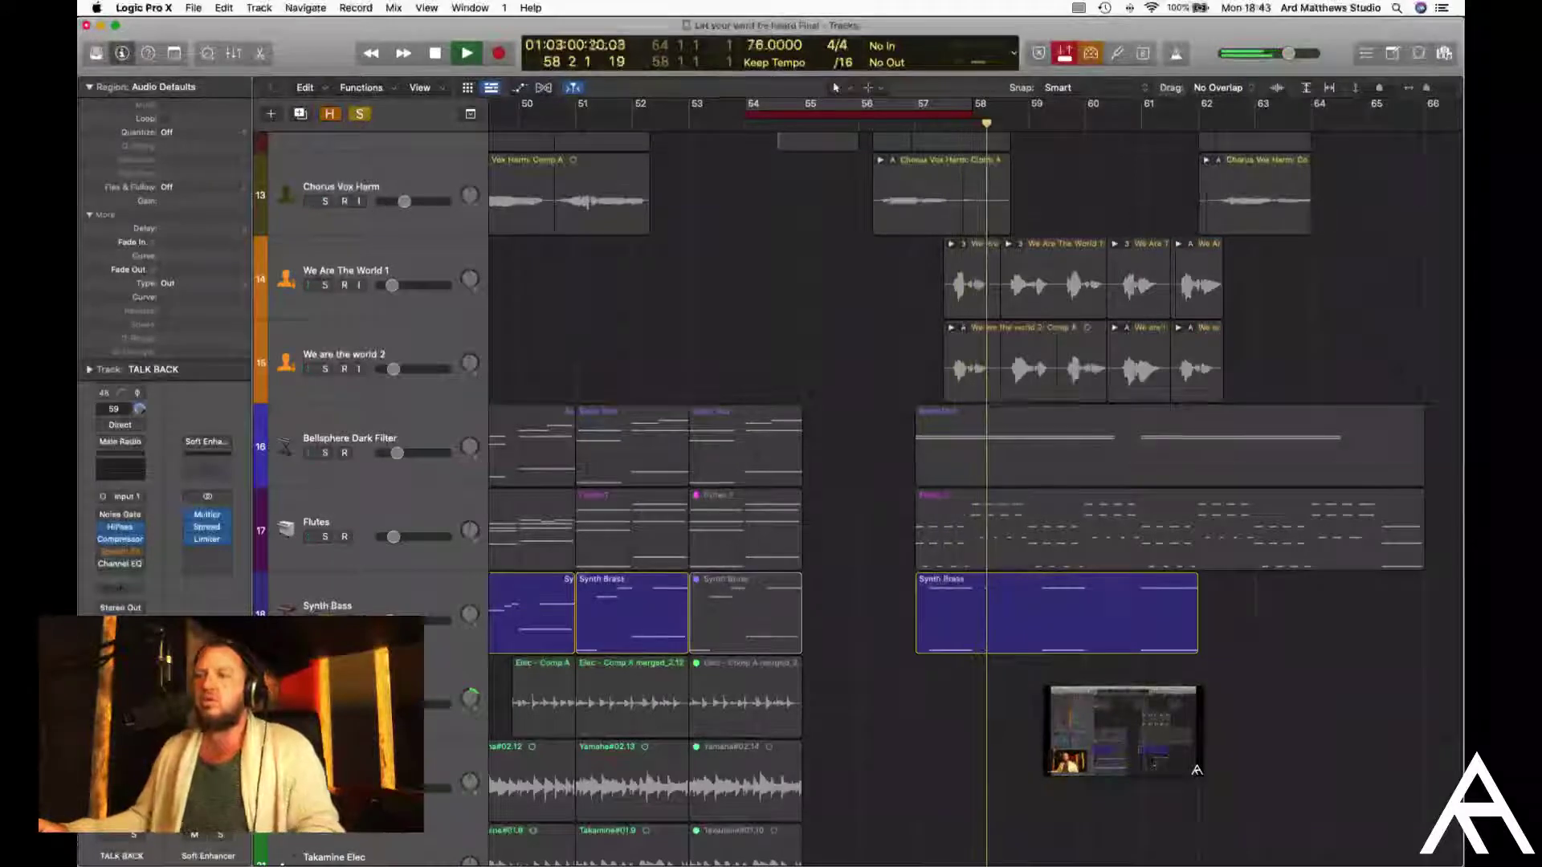
{"action": "key", "text": "ctrl+s"}
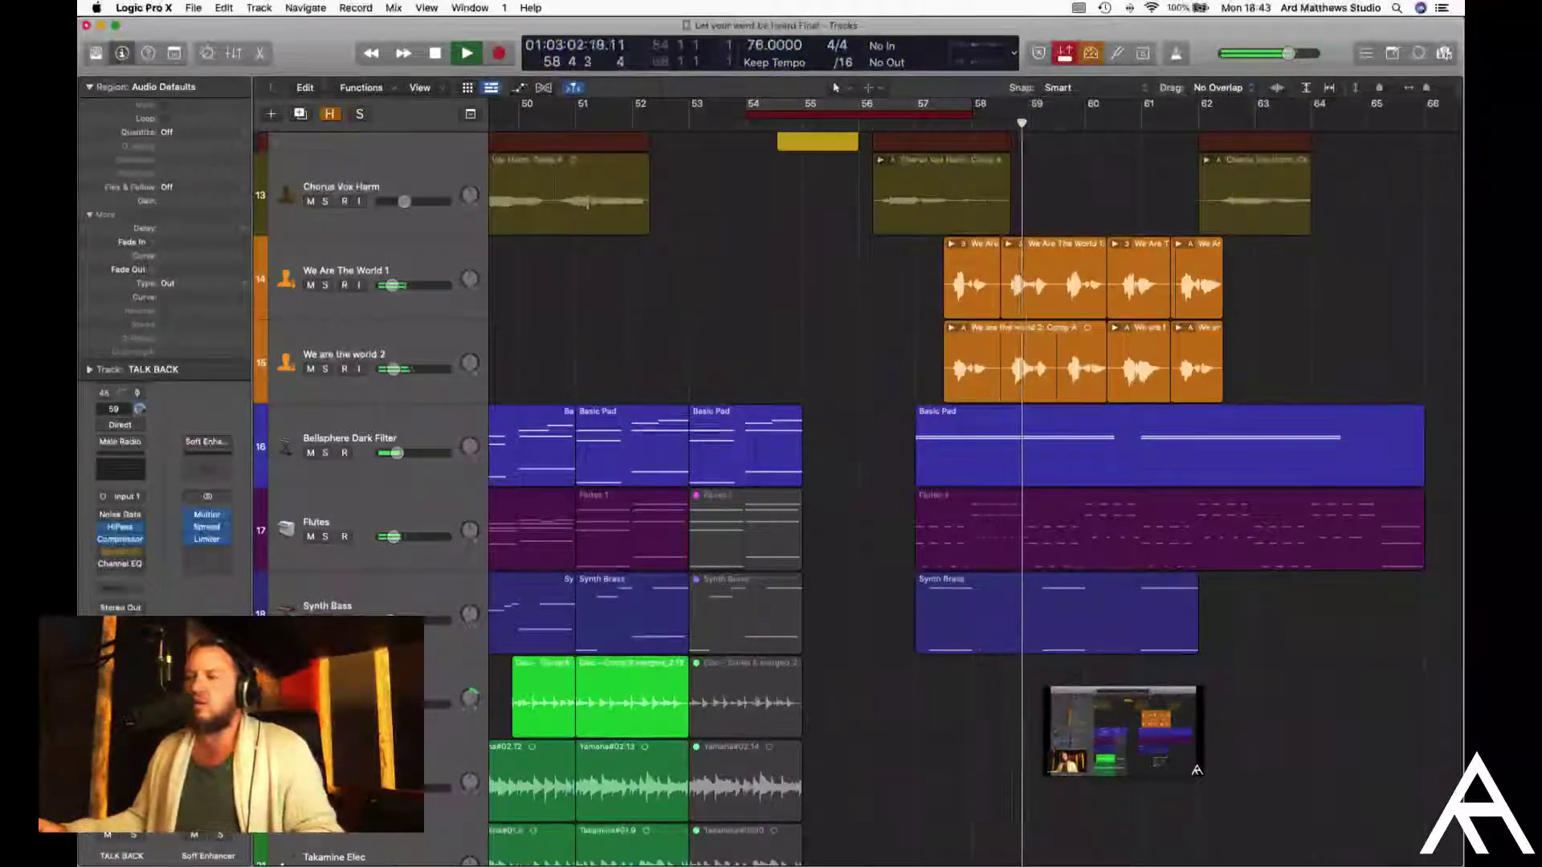
{"action": "key", "text": "ctrl+s"}
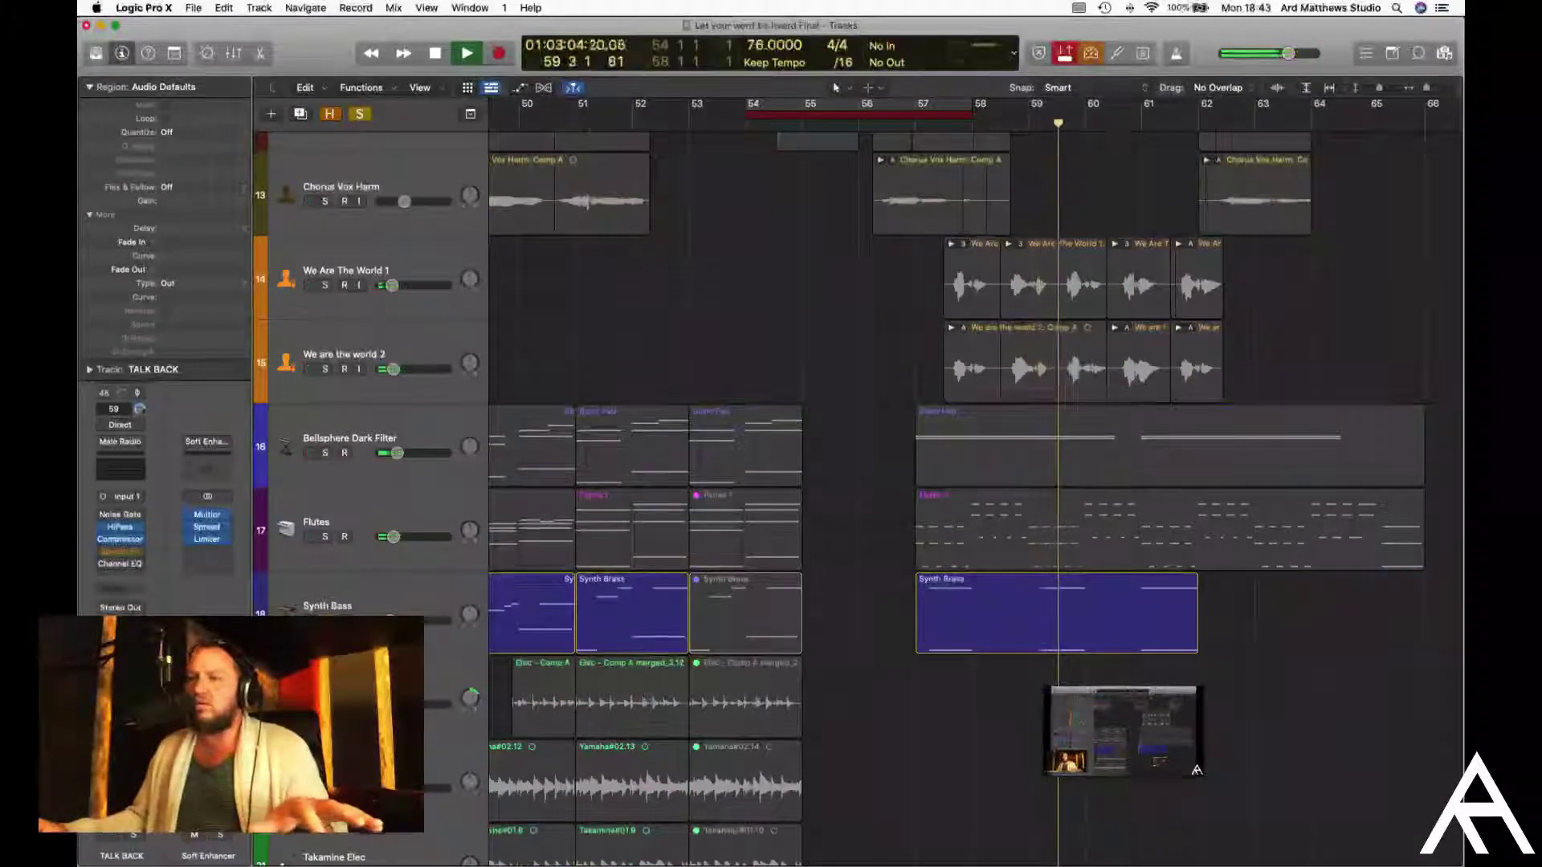
{"action": "key", "text": "ctrl+s"}
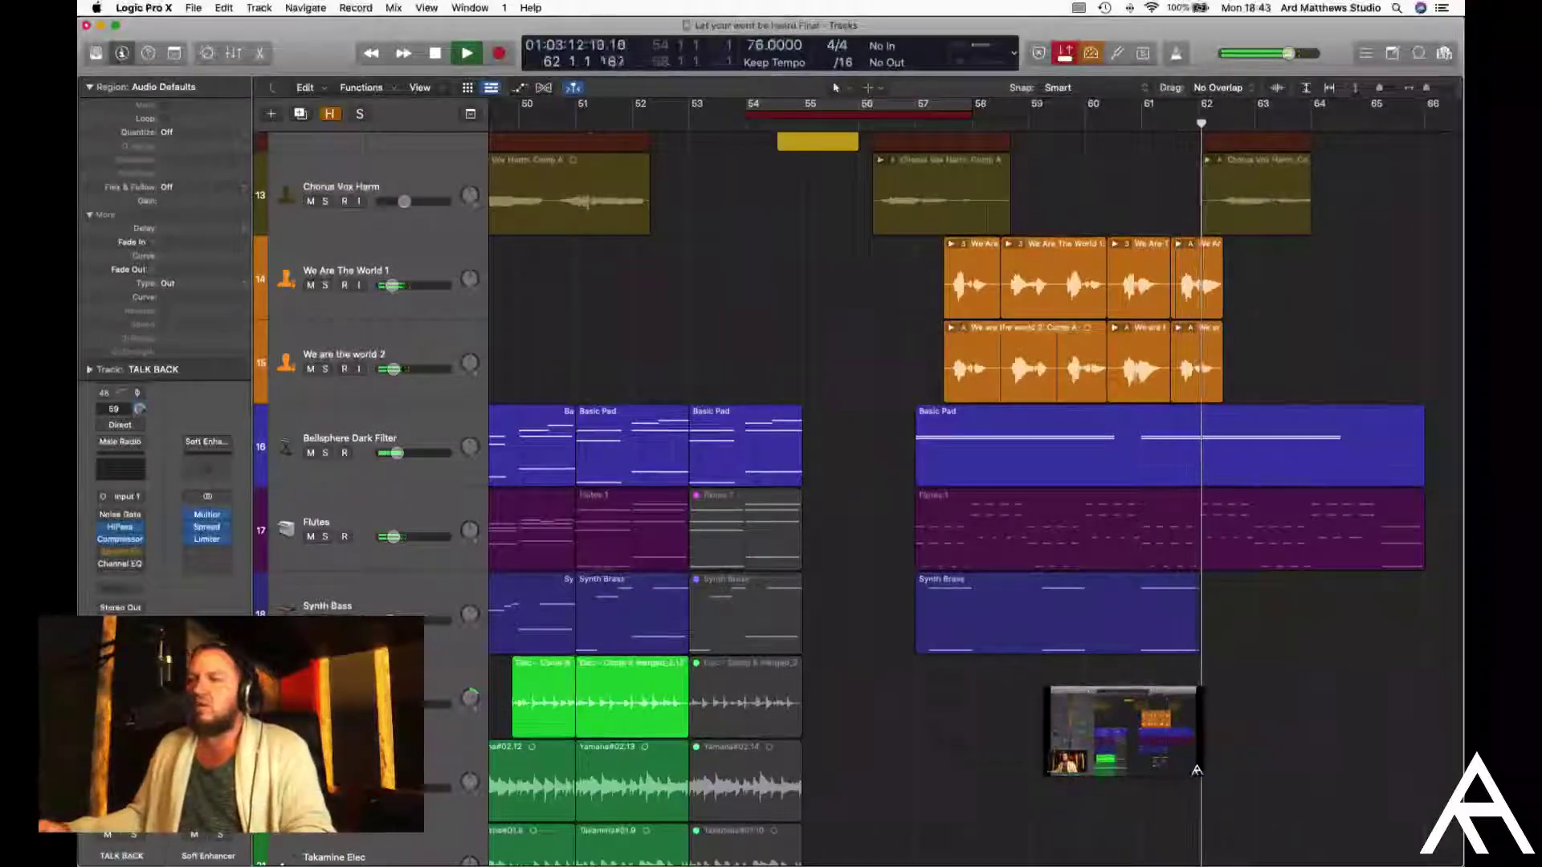
{"action": "key", "text": "s"}
{"action": "key", "text": "s"}
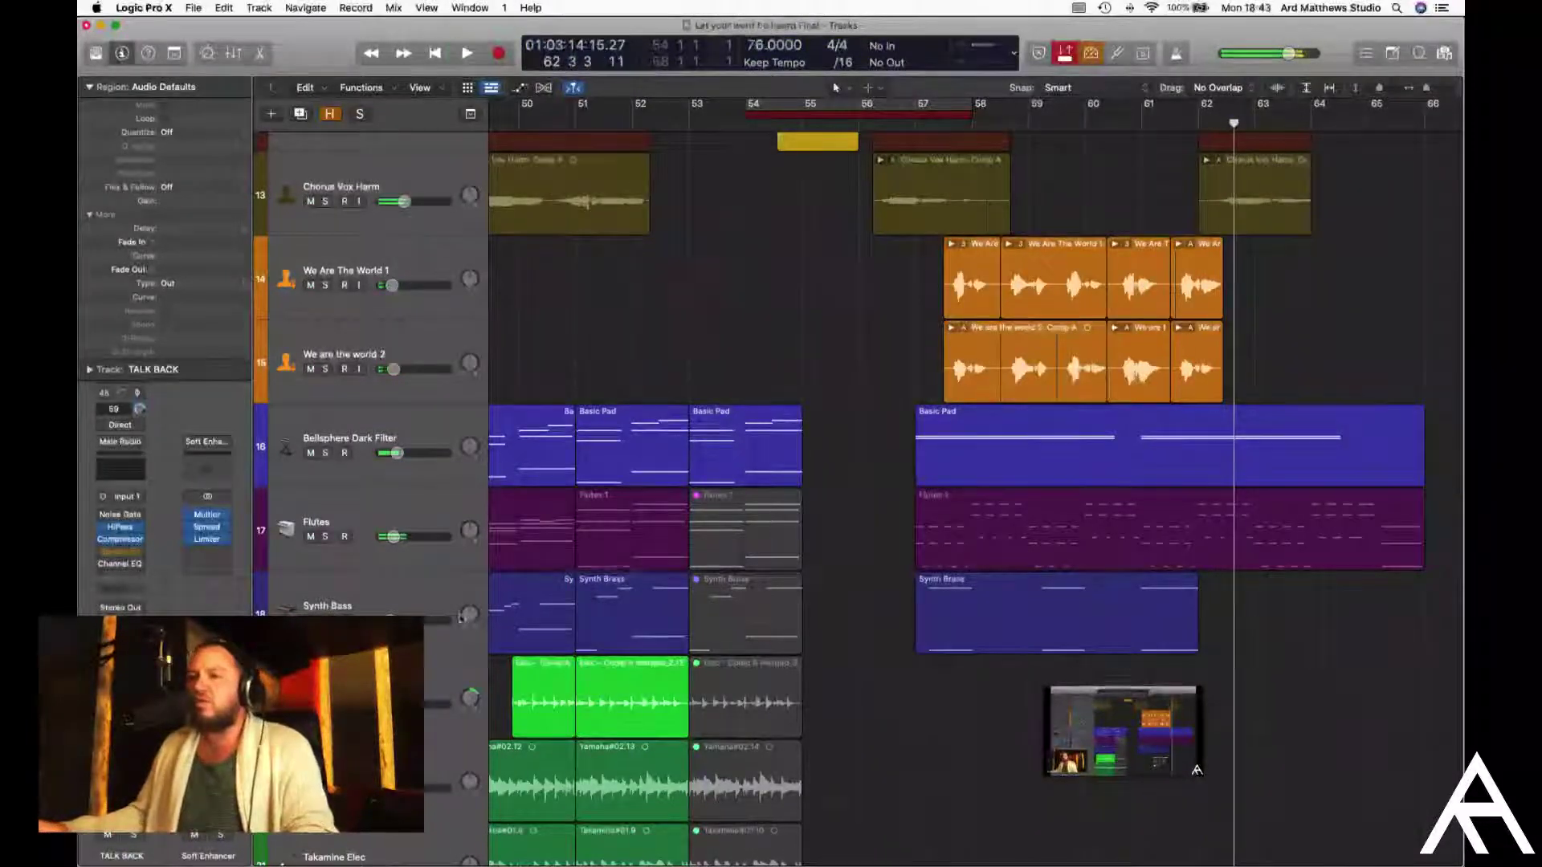
{"action": "key", "text": "space"}
Play the song from about bar 46 and check the Synth Bass part briefly in solo against the full mix
{"action": "scroll", "coordinate": [656, 608], "scroll_direction": "left", "scroll_amount": 5}
{"action": "scroll", "coordinate": [713, 118], "scroll_direction": "left", "scroll_amount": 2}
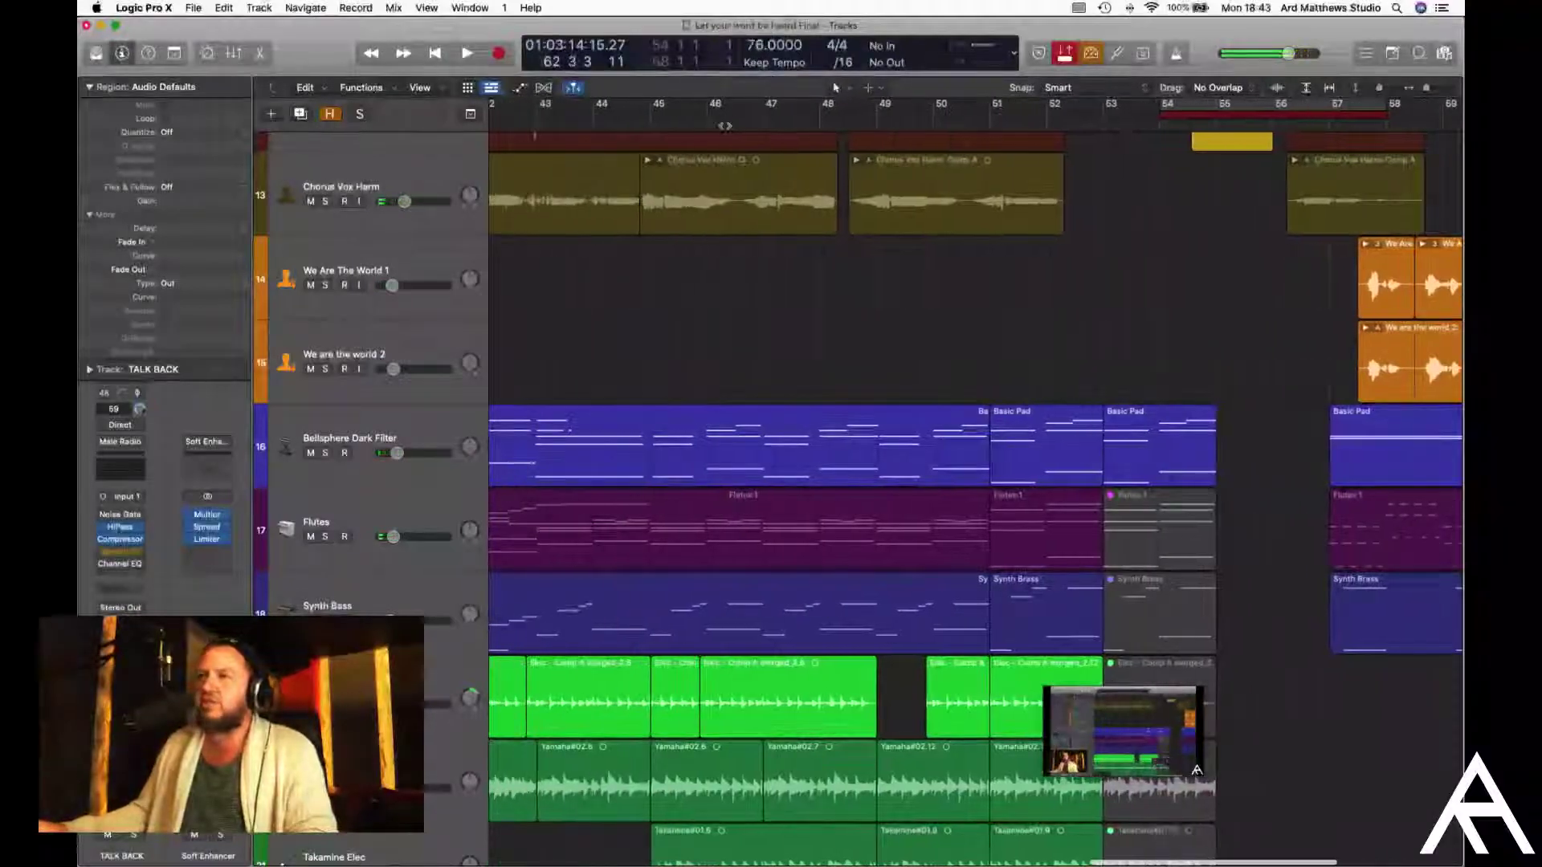
{"action": "left_click", "coordinate": [721, 124]}
{"action": "key", "text": "space"}
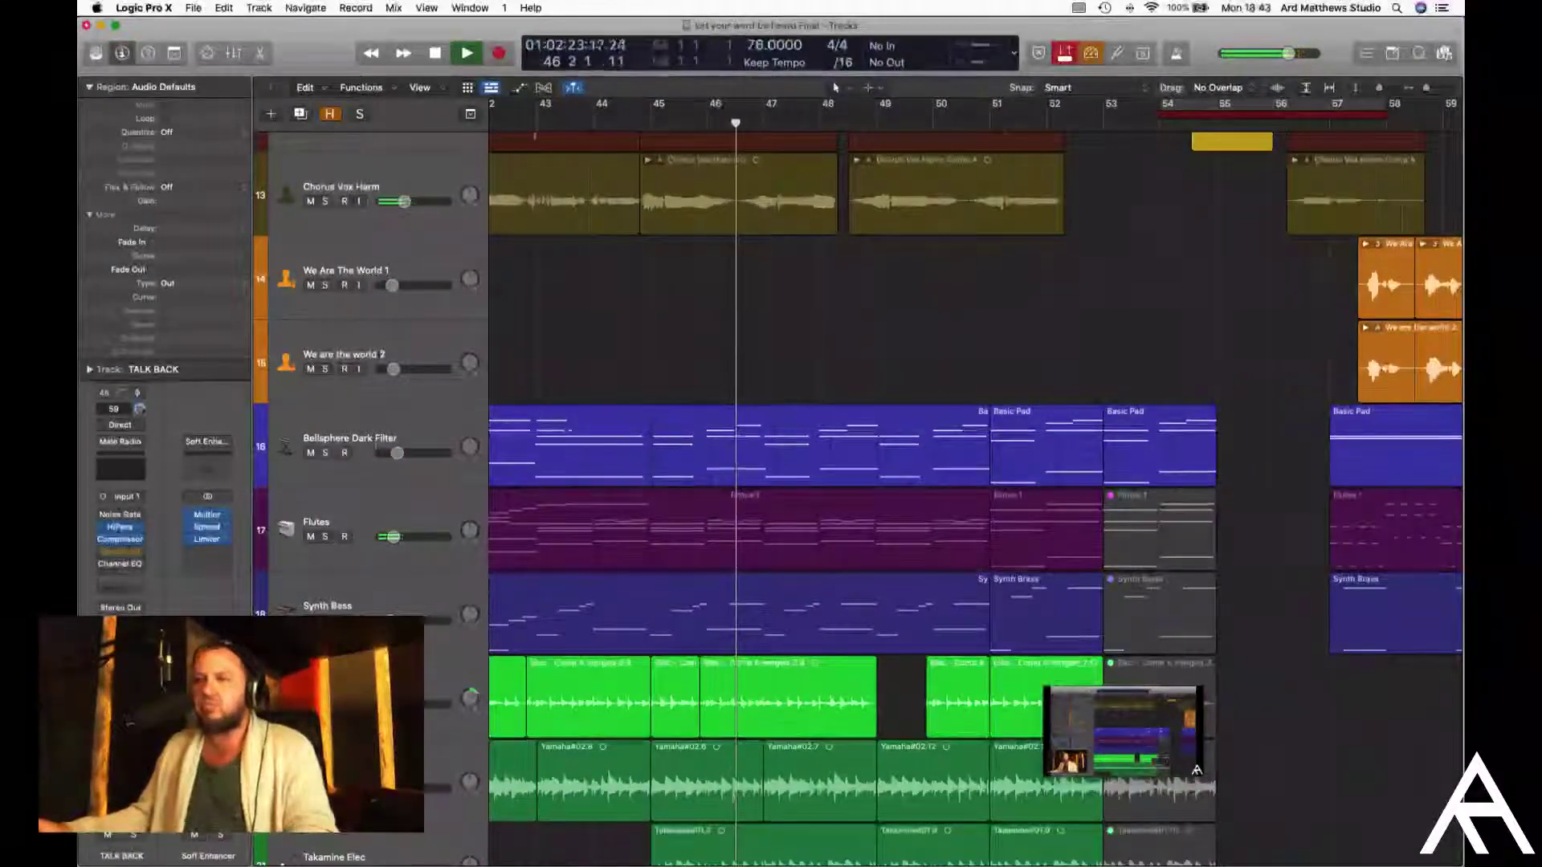
{"action": "key", "text": "s"}
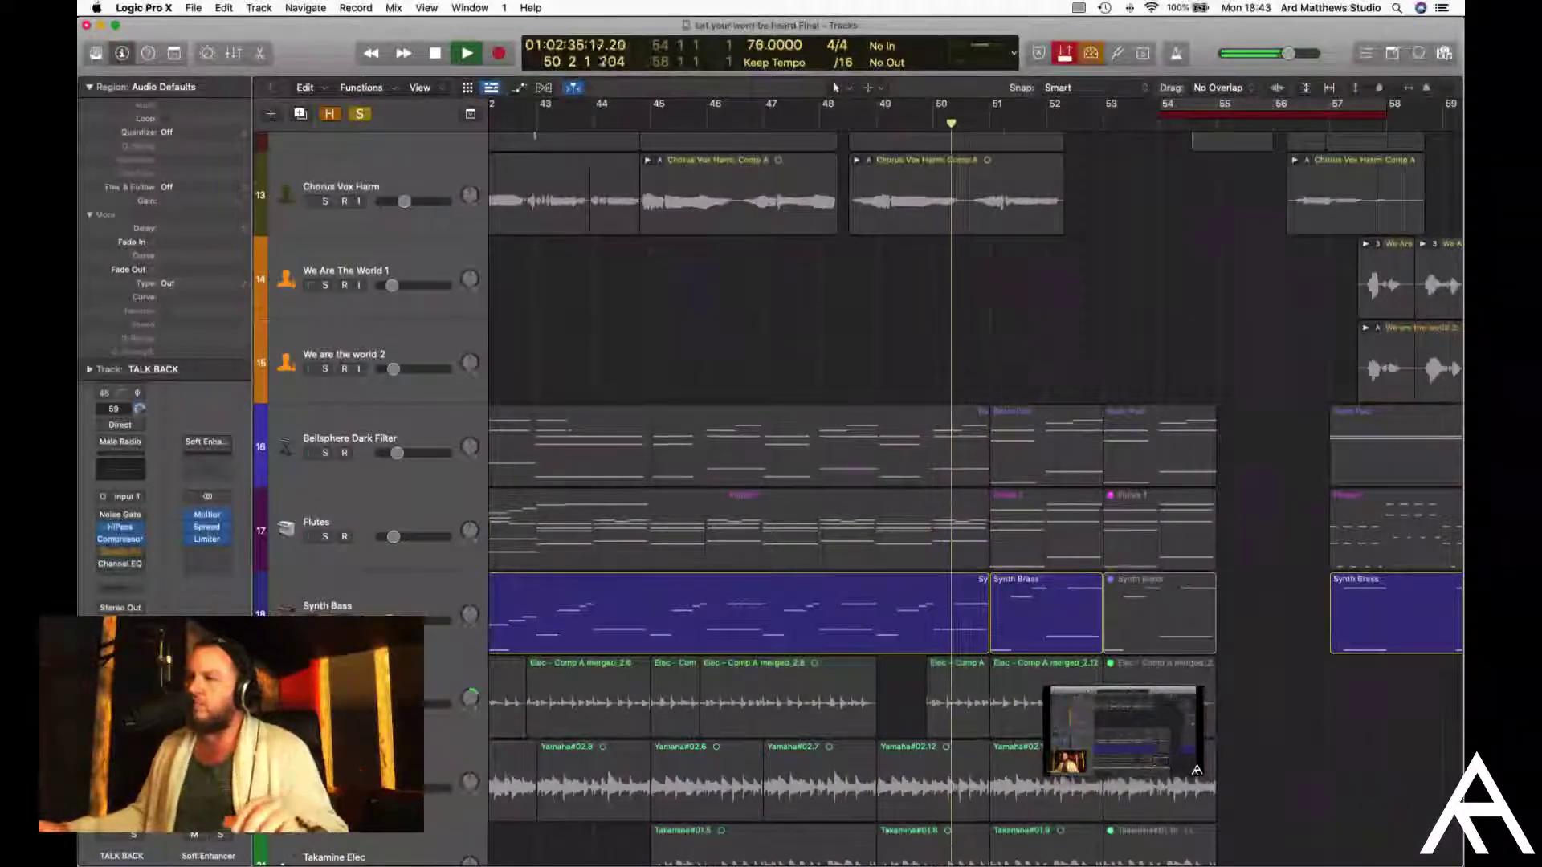
{"action": "key", "text": "s"}
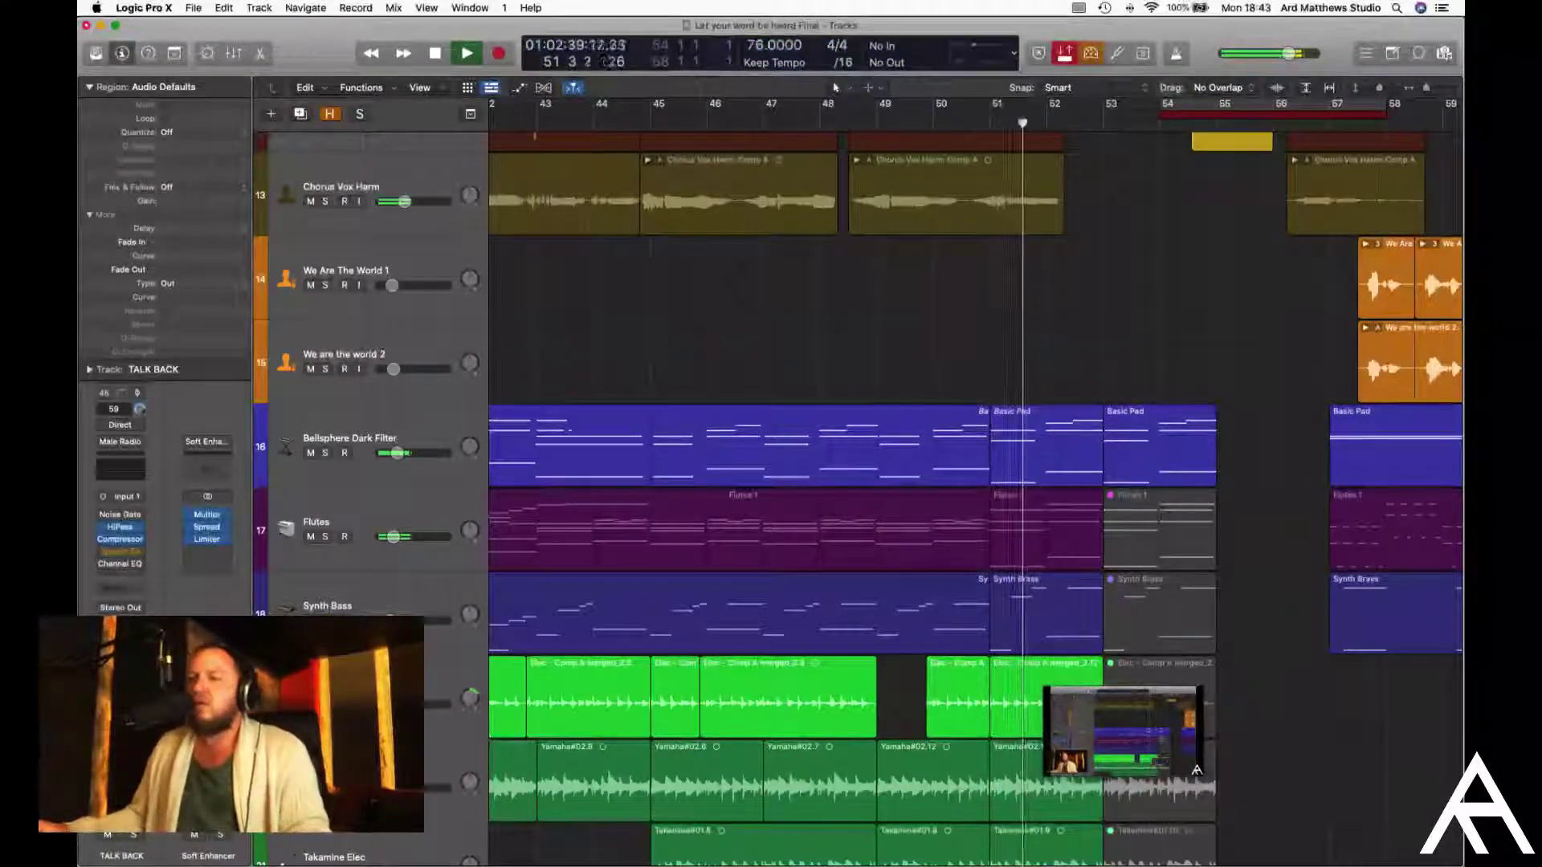
Follow the playback from about bar 52 through the ending, examining the vocal, harmony and synth regions
{"action": "scroll", "coordinate": [624, 626], "scroll_direction": "right", "scroll_amount": 5}
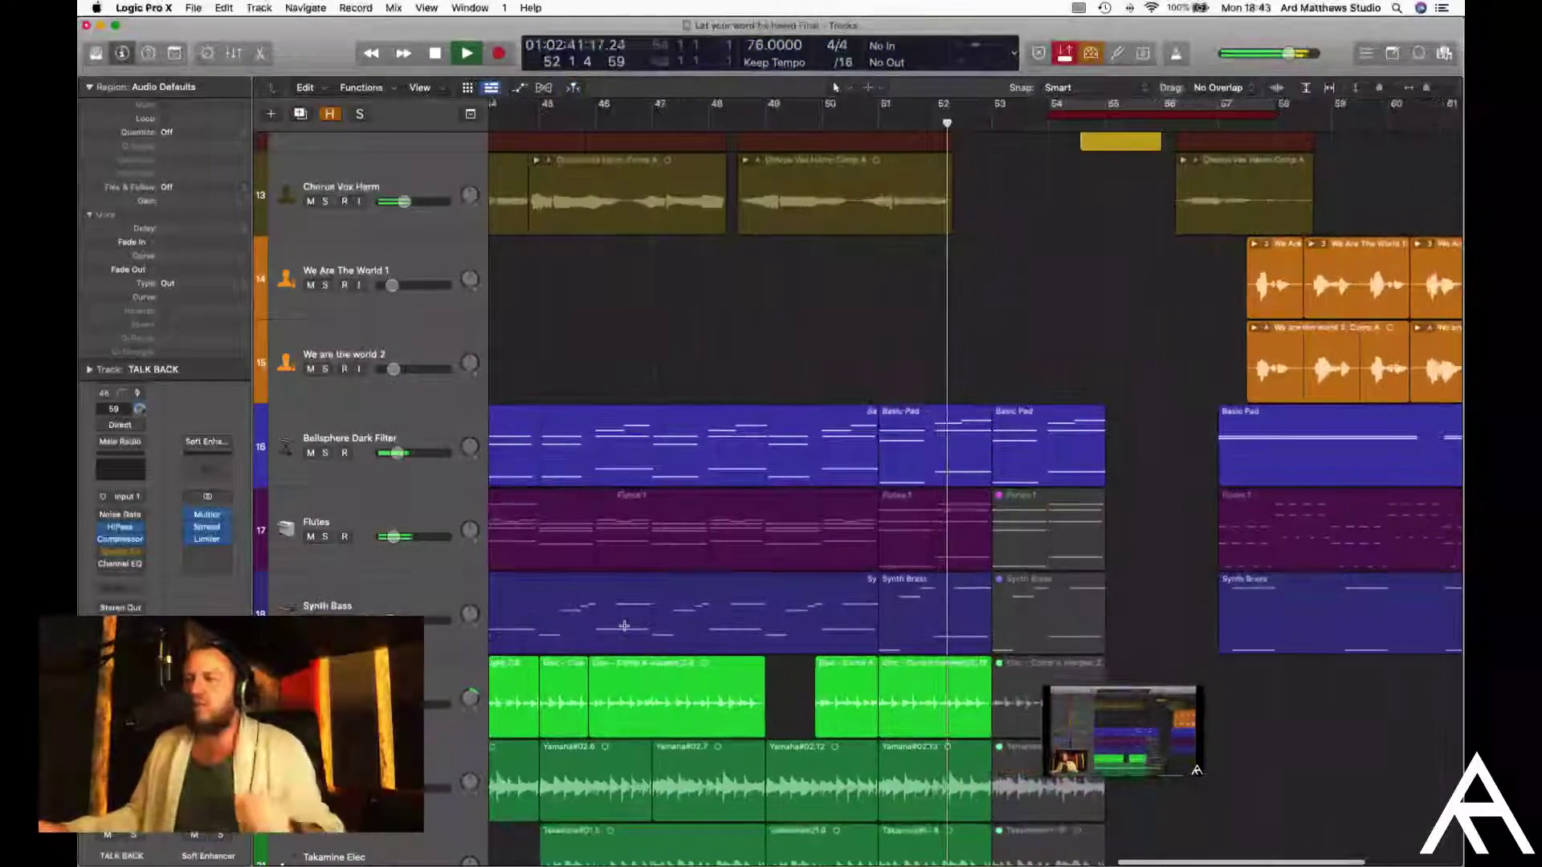
{"action": "scroll", "coordinate": [610, 625], "scroll_direction": "right", "scroll_amount": 2}
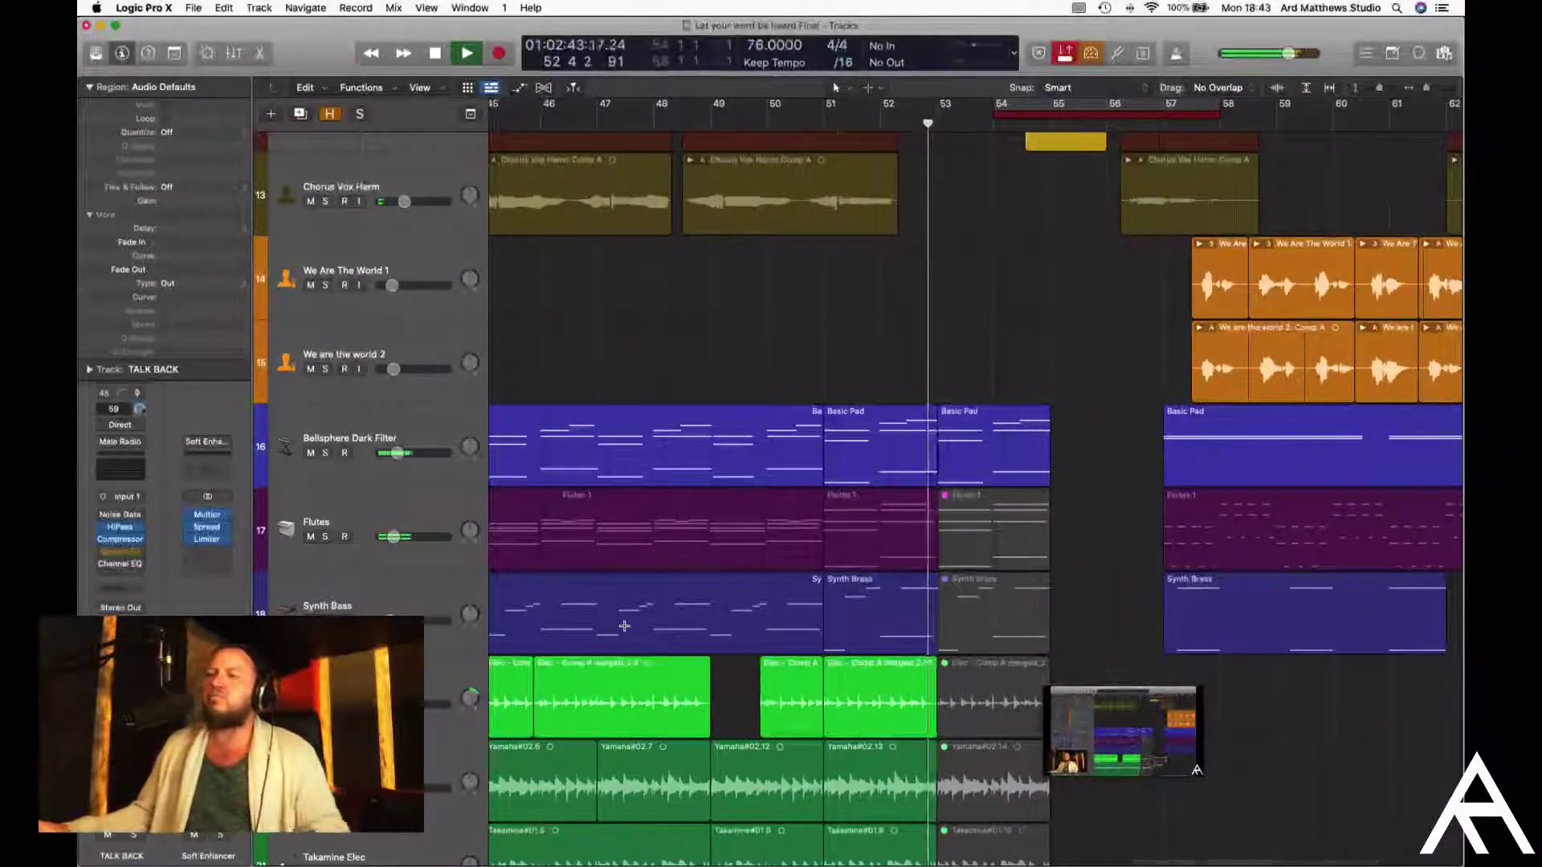
{"action": "scroll", "coordinate": [592, 626], "scroll_direction": "right", "scroll_amount": 2}
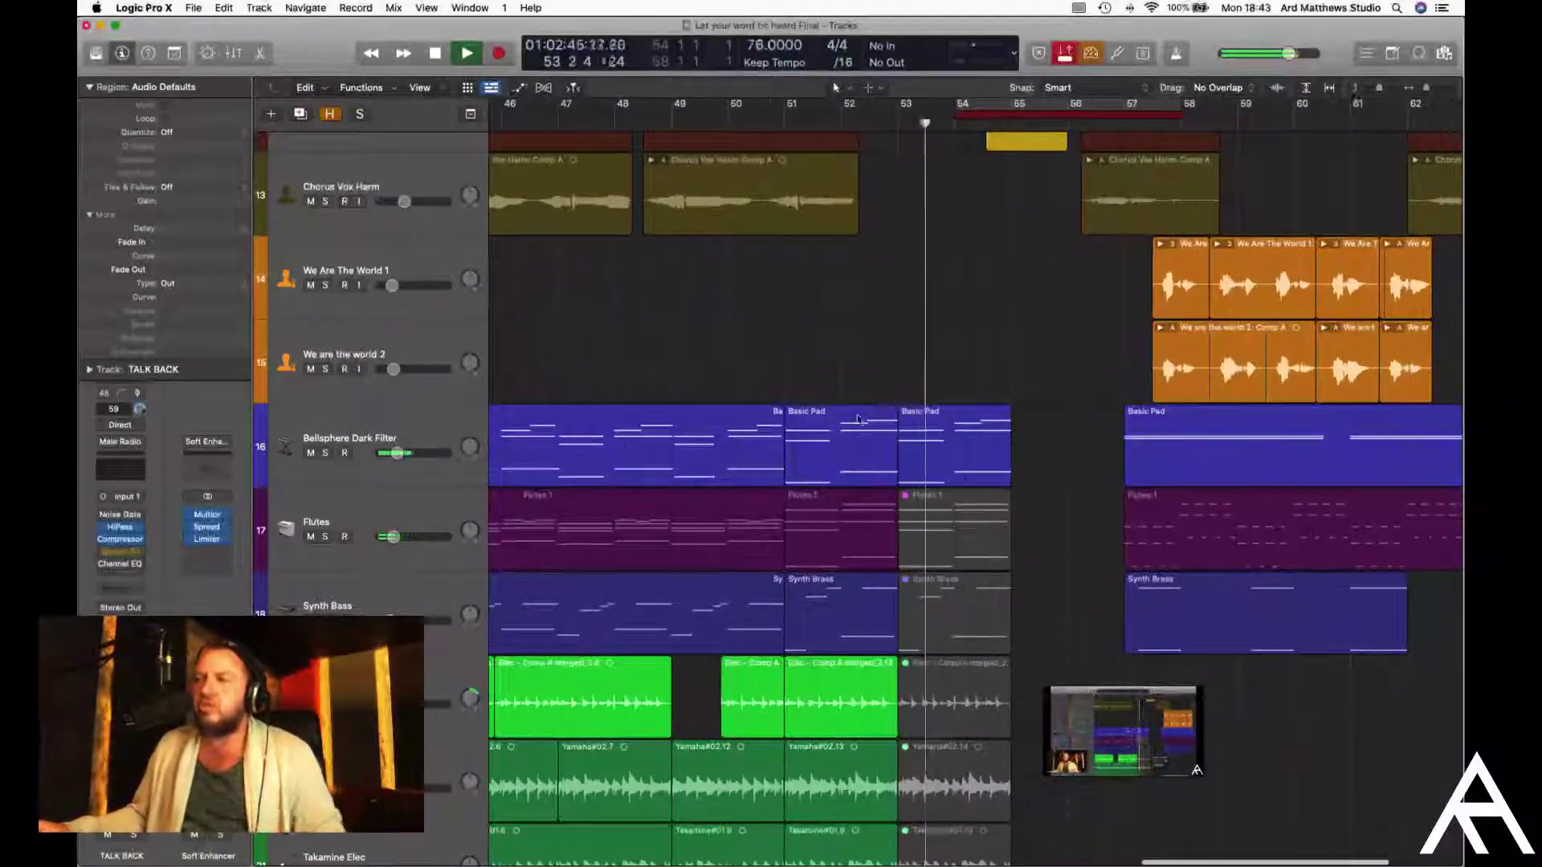
{"action": "scroll", "coordinate": [893, 492], "scroll_direction": "right", "scroll_amount": 6}
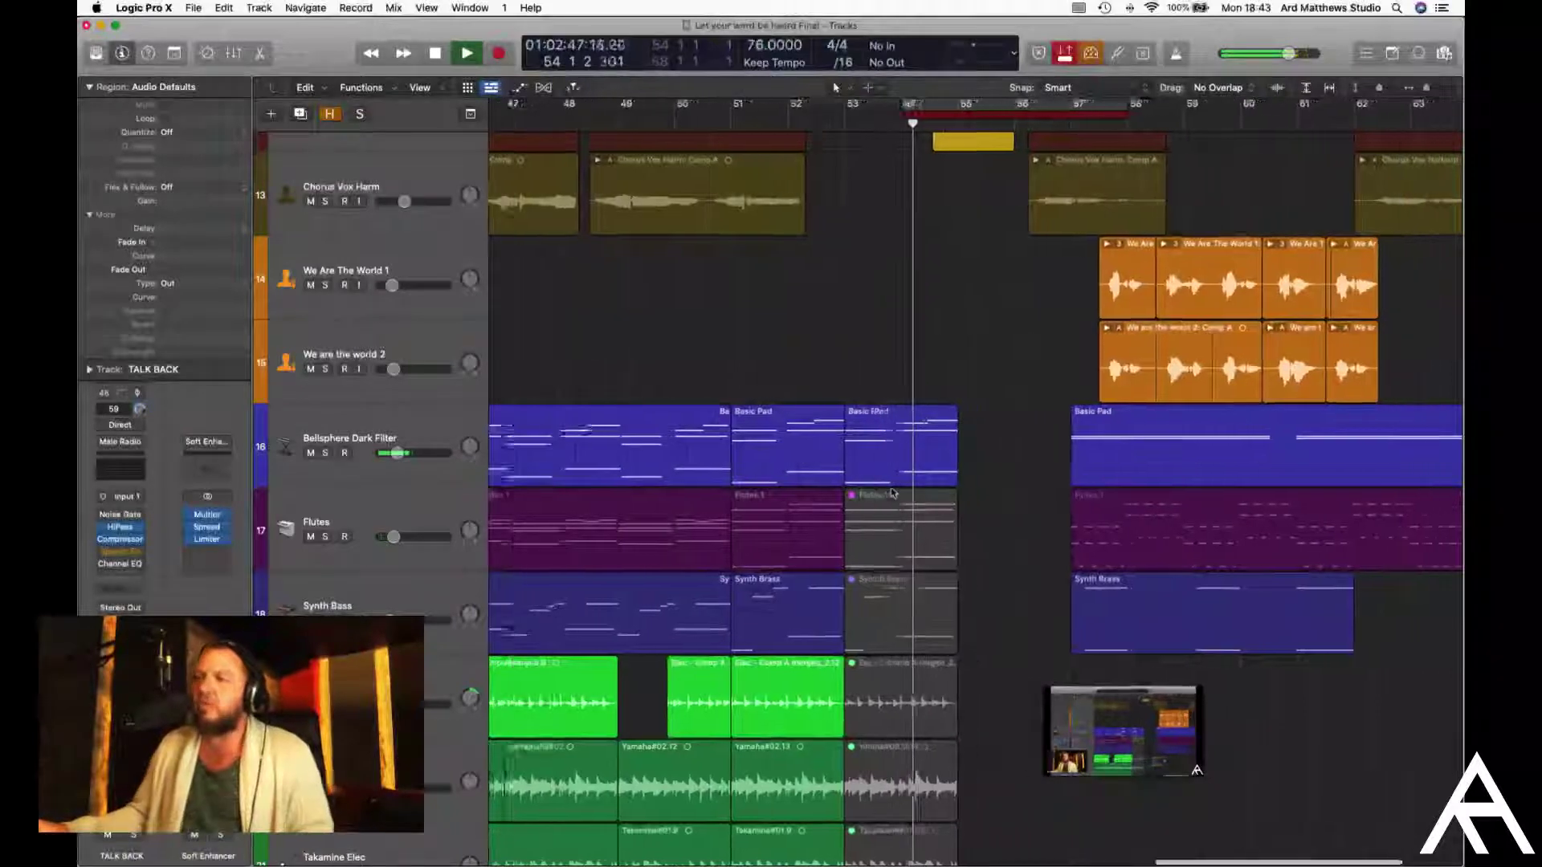
{"action": "scroll", "coordinate": [821, 614], "scroll_direction": "up", "scroll_amount": 1}
{"action": "scroll", "coordinate": [820, 614], "scroll_direction": "right", "scroll_amount": 2}
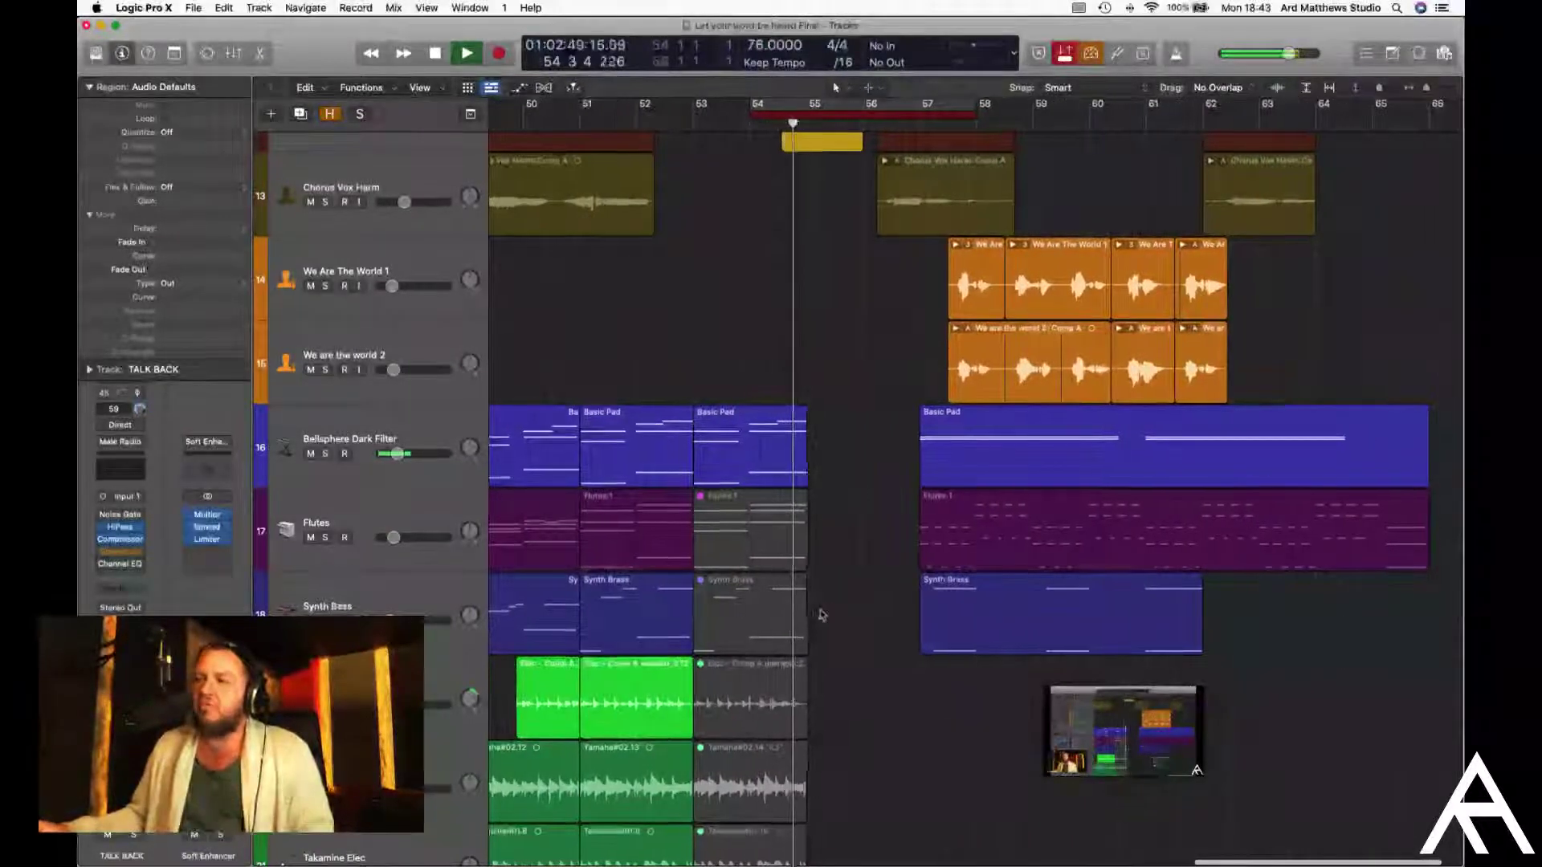
{"action": "scroll", "coordinate": [823, 615], "scroll_direction": "right", "scroll_amount": 3}
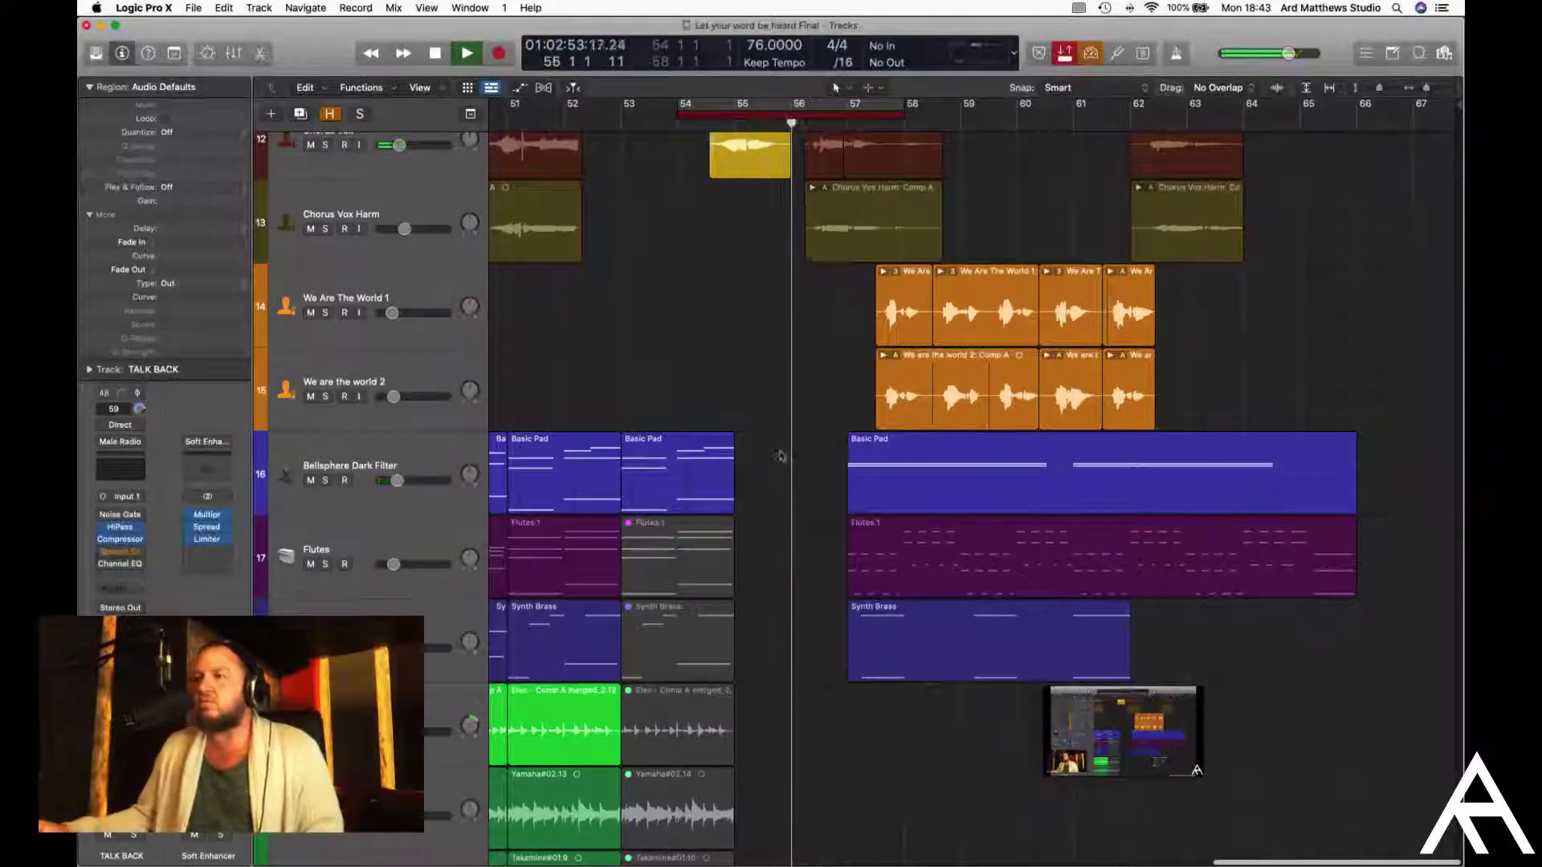
{"action": "scroll", "coordinate": [777, 480], "scroll_direction": "up", "scroll_amount": 3}
{"action": "scroll", "coordinate": [776, 475], "scroll_direction": "up", "scroll_amount": 1}
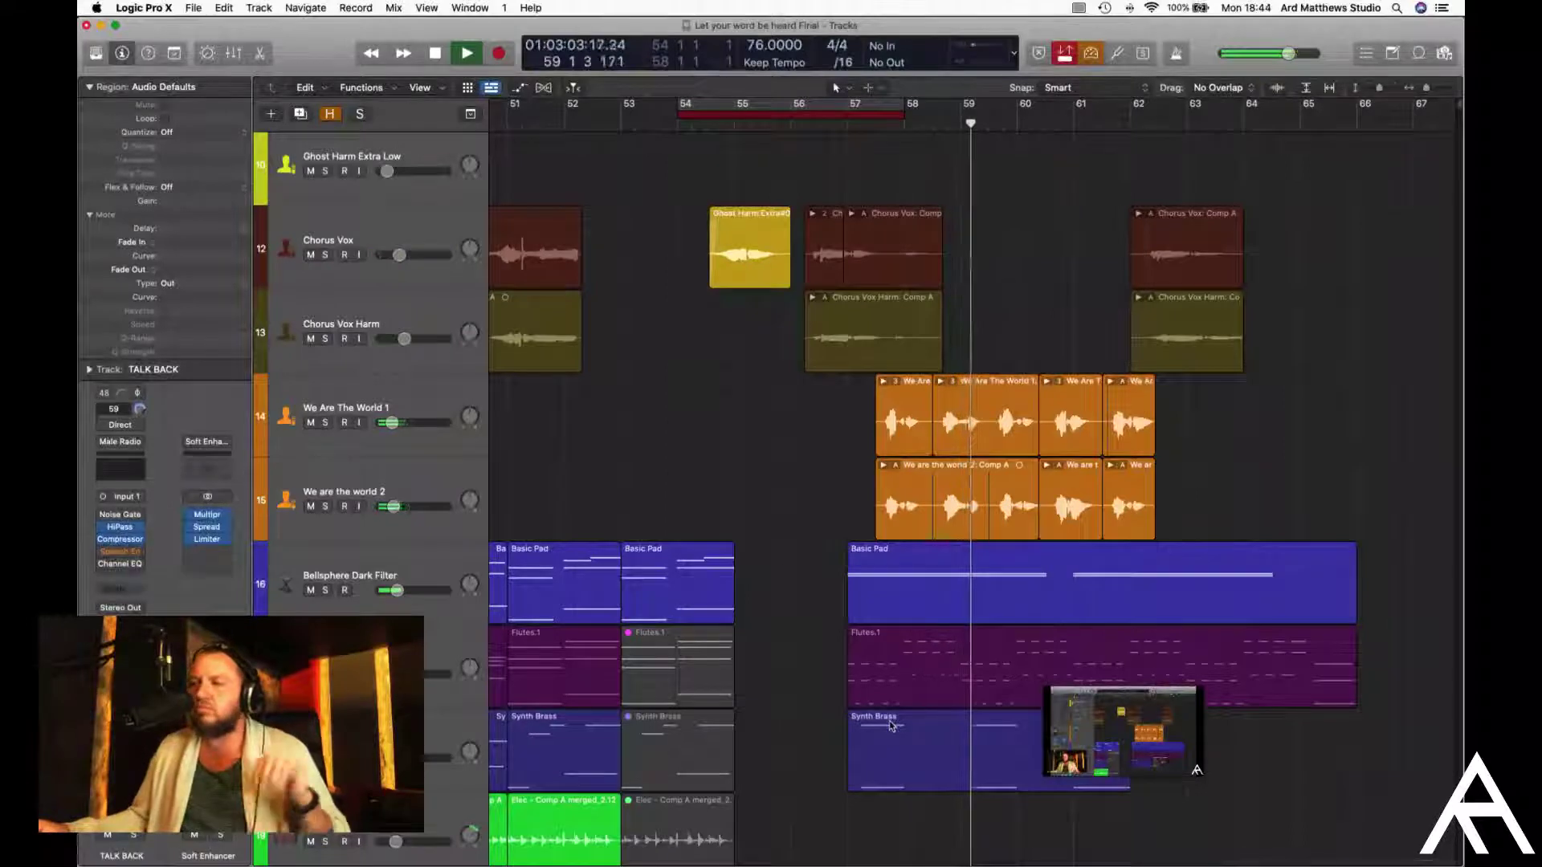
{"action": "scroll", "coordinate": [1058, 598], "scroll_direction": "down", "scroll_amount": 5}
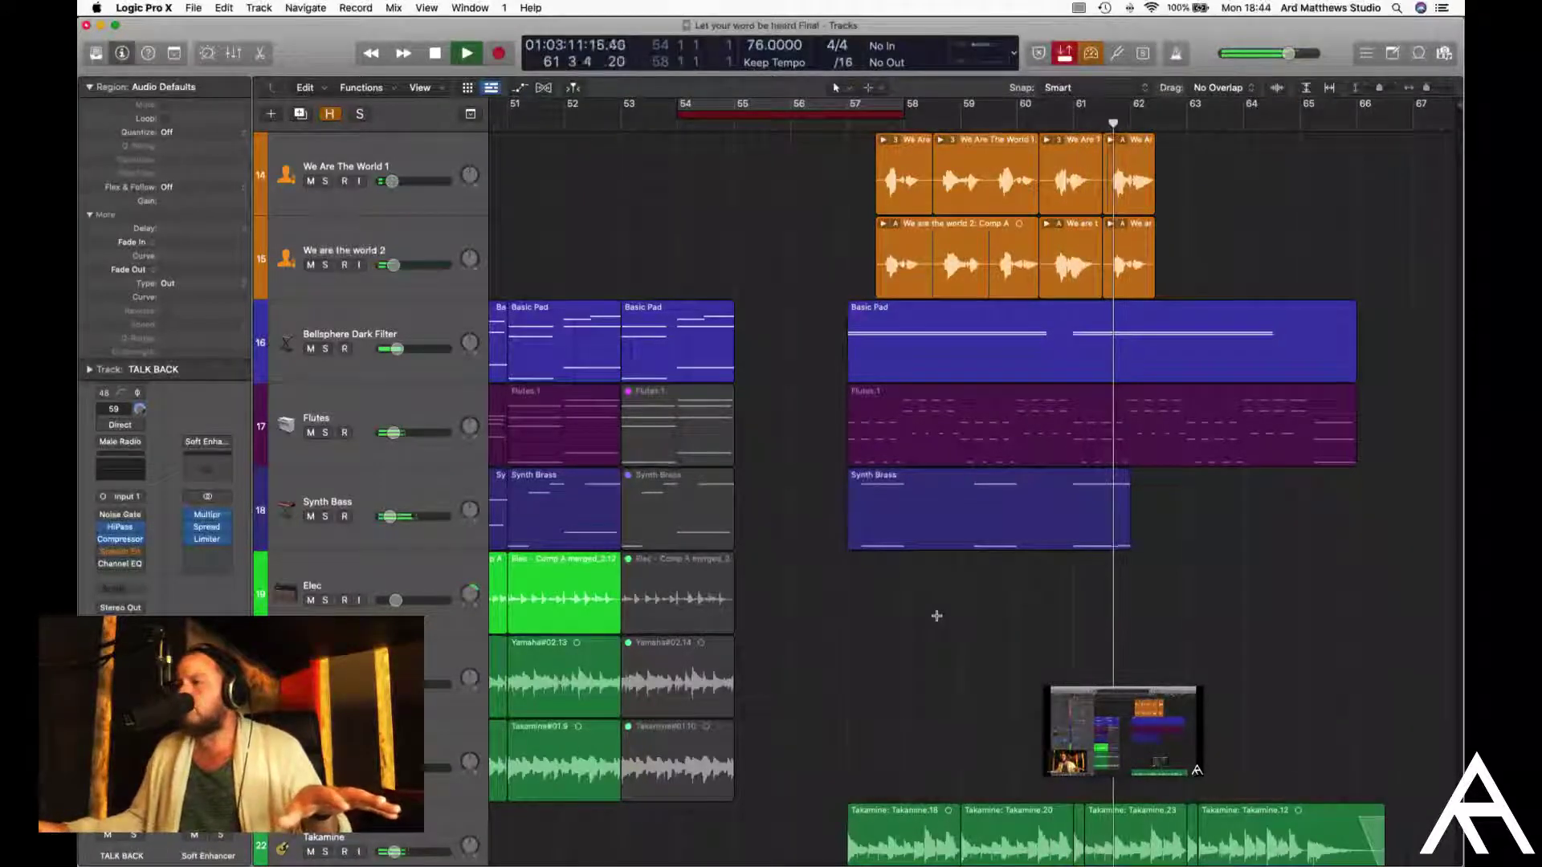
Mute the Synth Brass region that starts at bar 57 and stop playback
{"action": "left_click", "coordinate": [929, 483]}
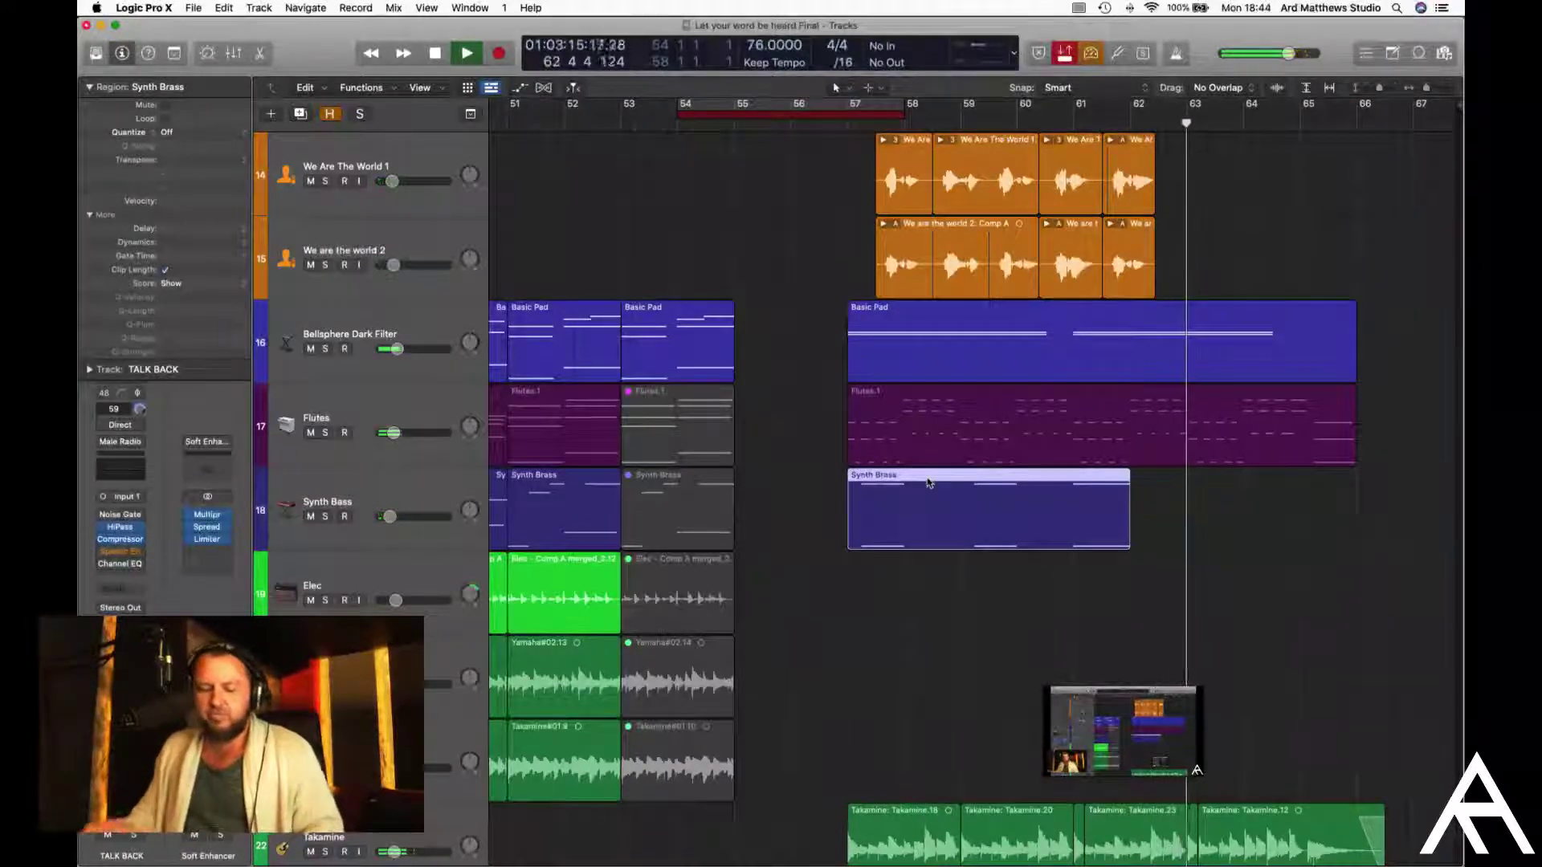
{"action": "key", "text": "m"}
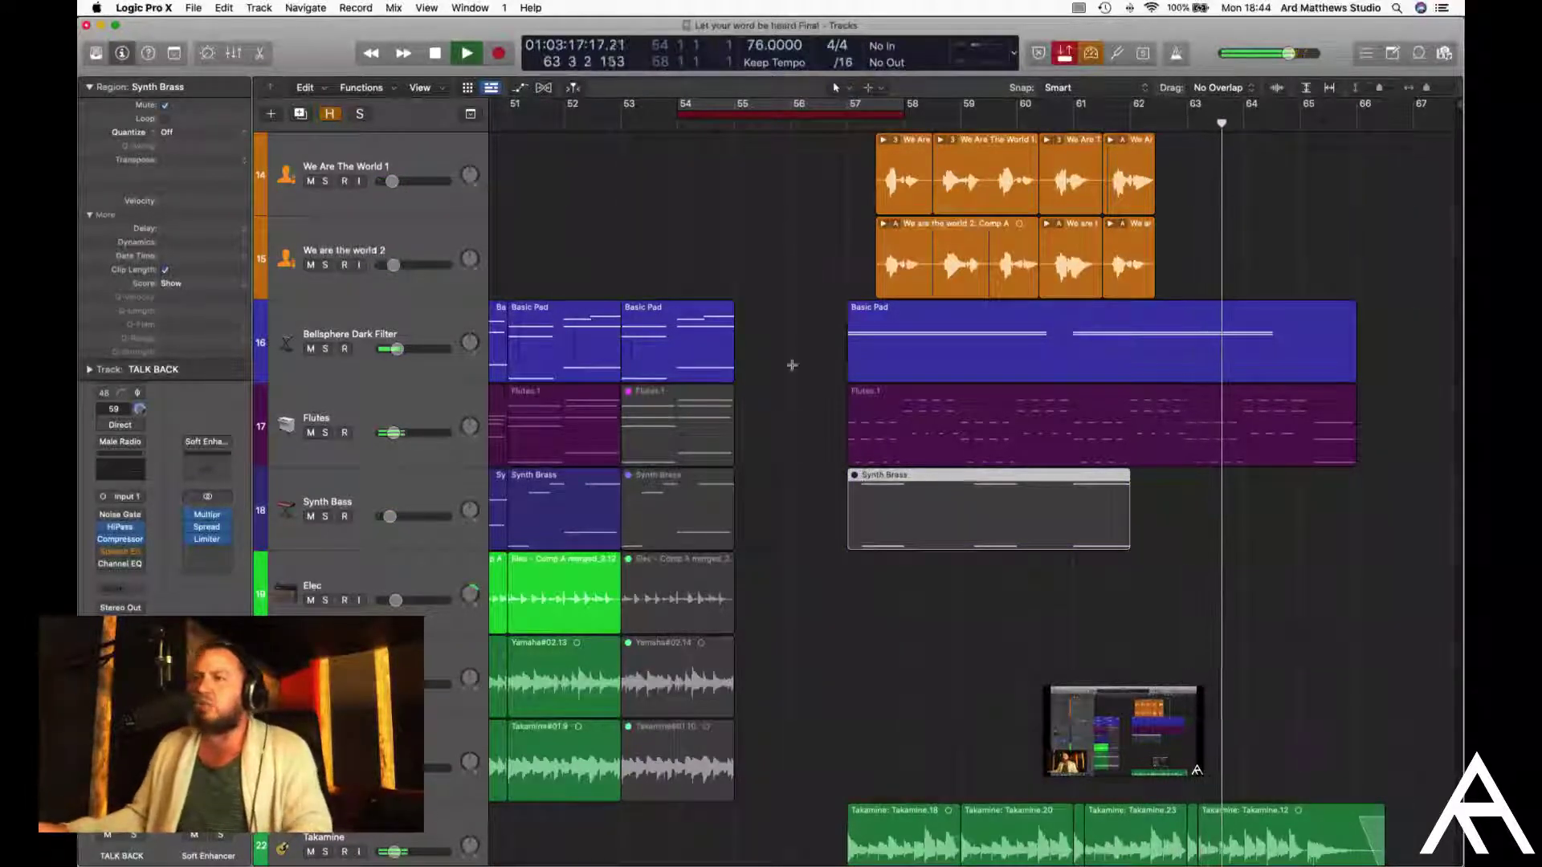
{"action": "key", "text": "space"}
Play the song from bar 51 into the ending, checking the Bellsphere Dark Filter pad in solo, and stop around bar 61
{"action": "scroll", "coordinate": [606, 147], "scroll_direction": "left", "scroll_amount": 3}
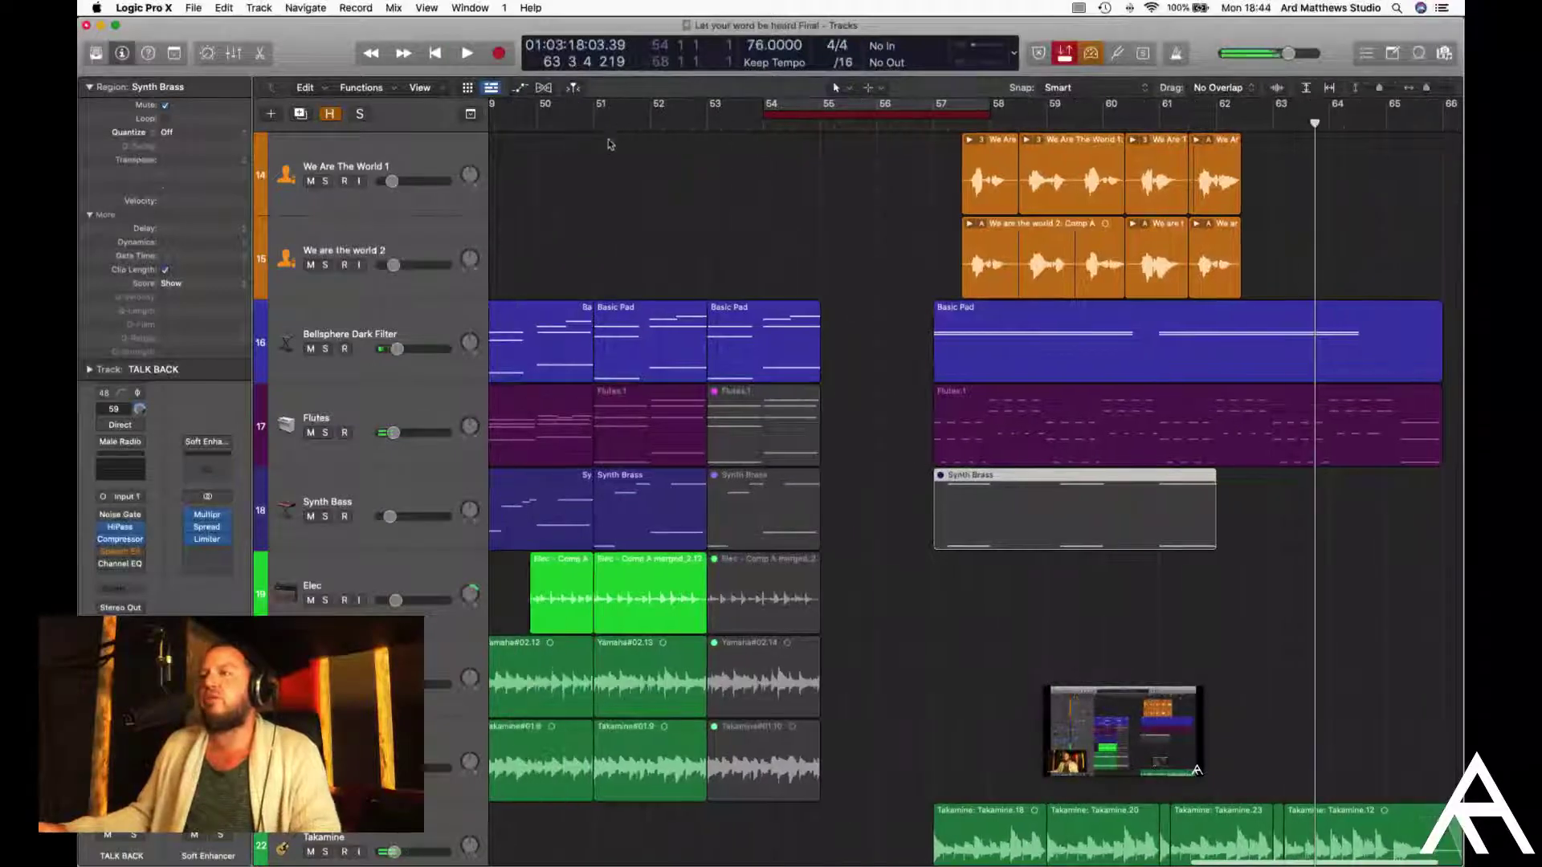
{"action": "left_click", "coordinate": [594, 123]}
{"action": "key", "text": "space"}
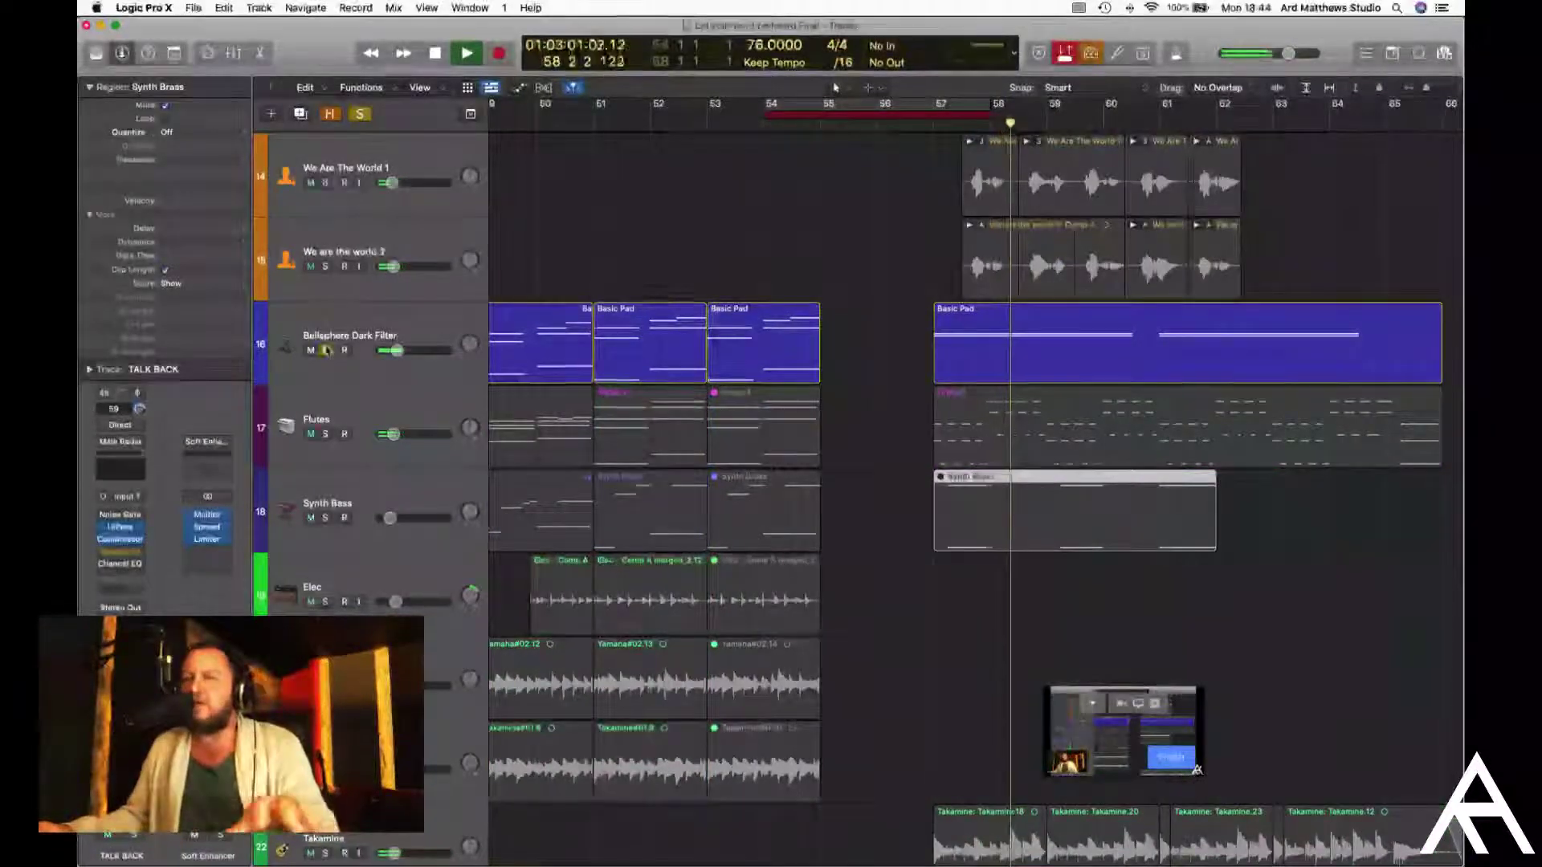
{"action": "scroll", "coordinate": [376, 221], "scroll_direction": "up", "scroll_amount": 15}
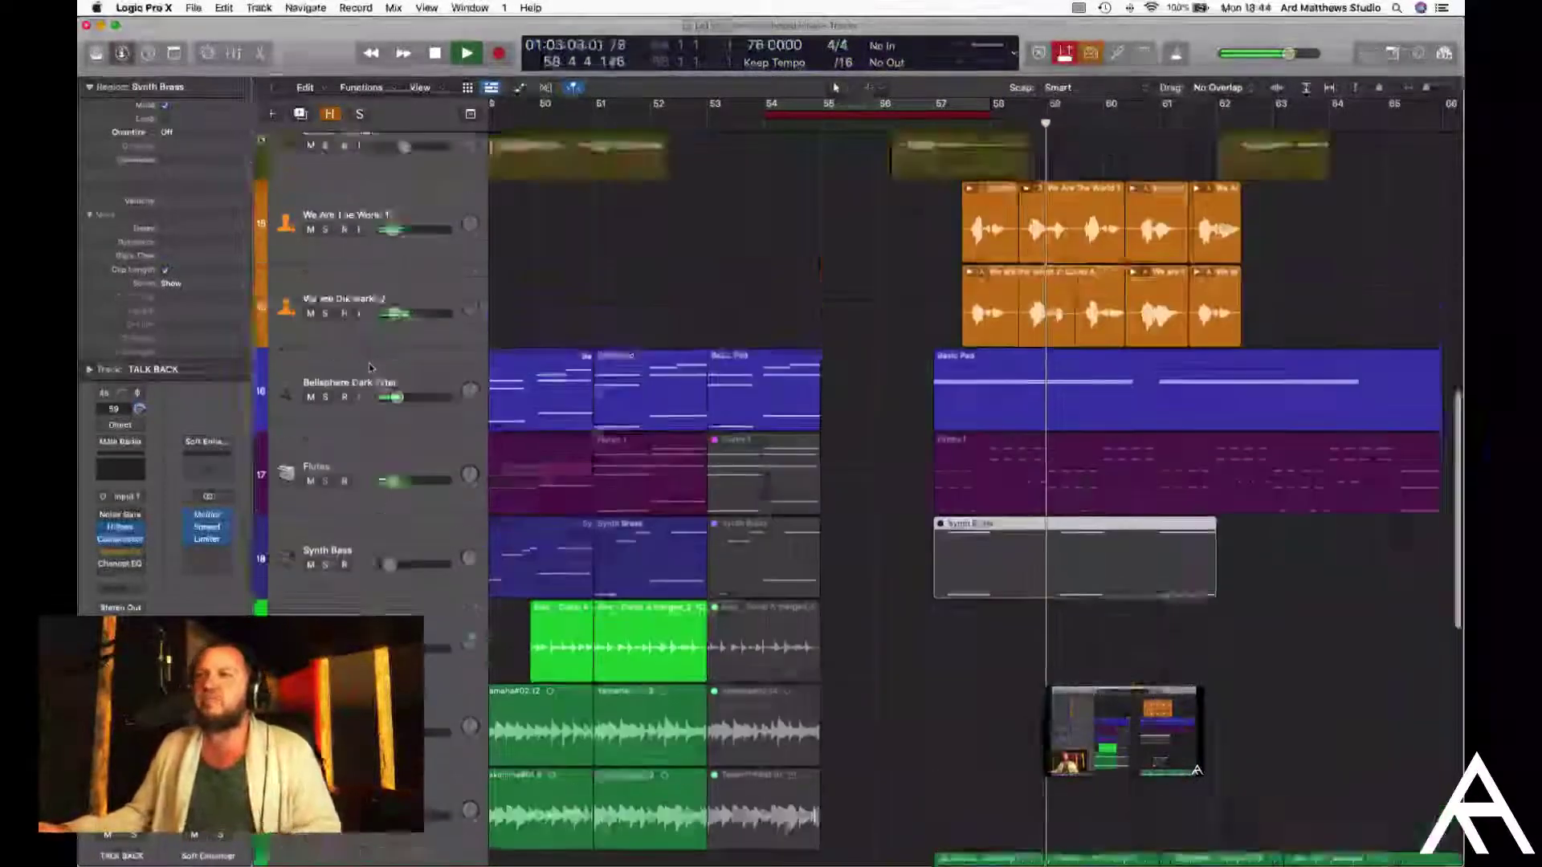
{"action": "scroll", "coordinate": [359, 521], "scroll_direction": "down", "scroll_amount": 6}
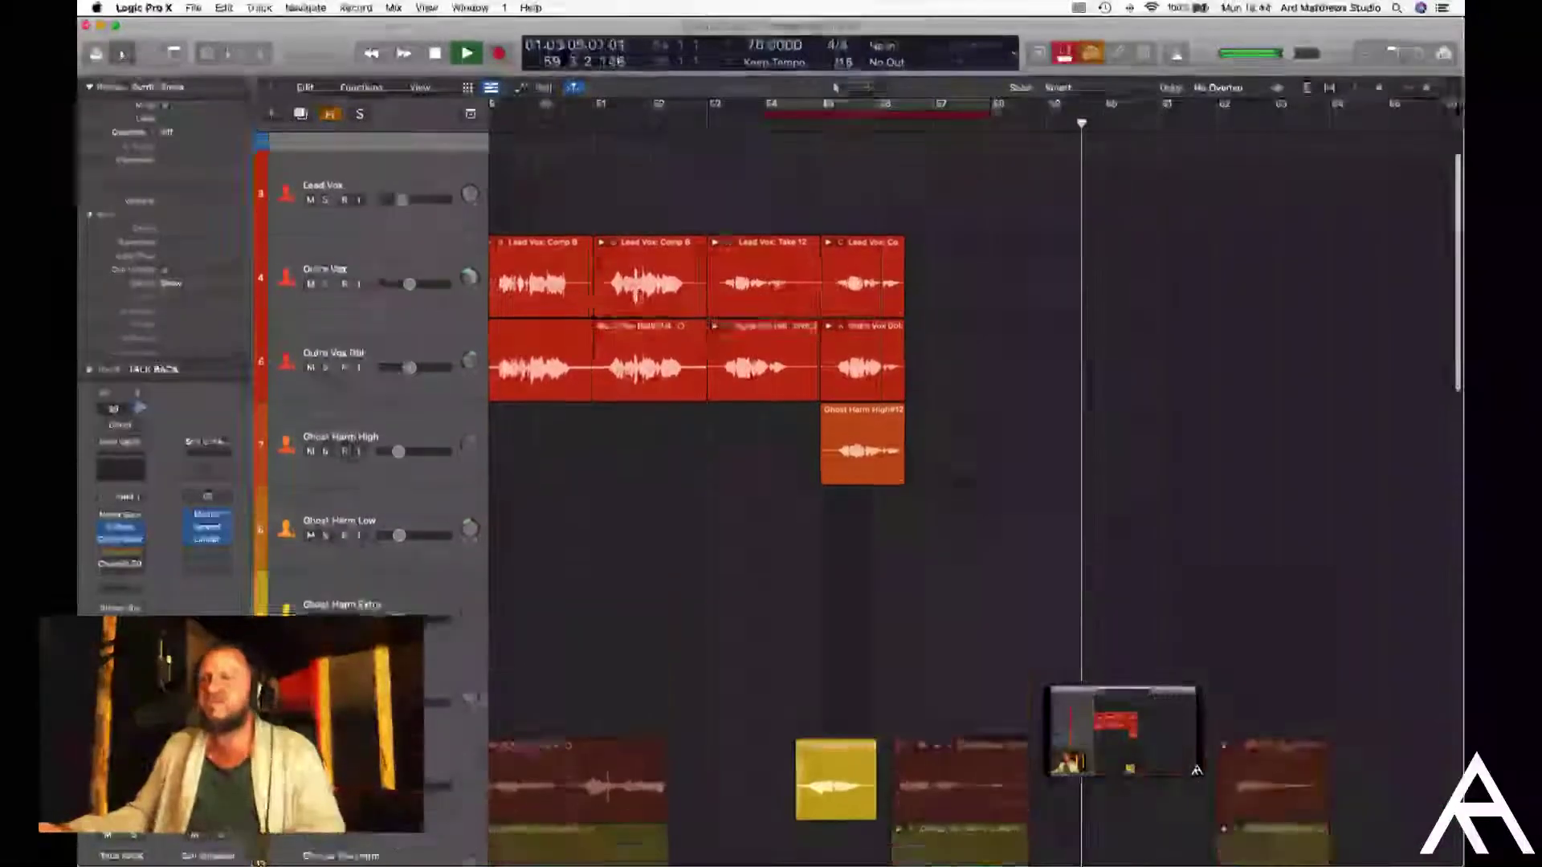
{"action": "scroll", "coordinate": [359, 520], "scroll_direction": "down", "scroll_amount": 5}
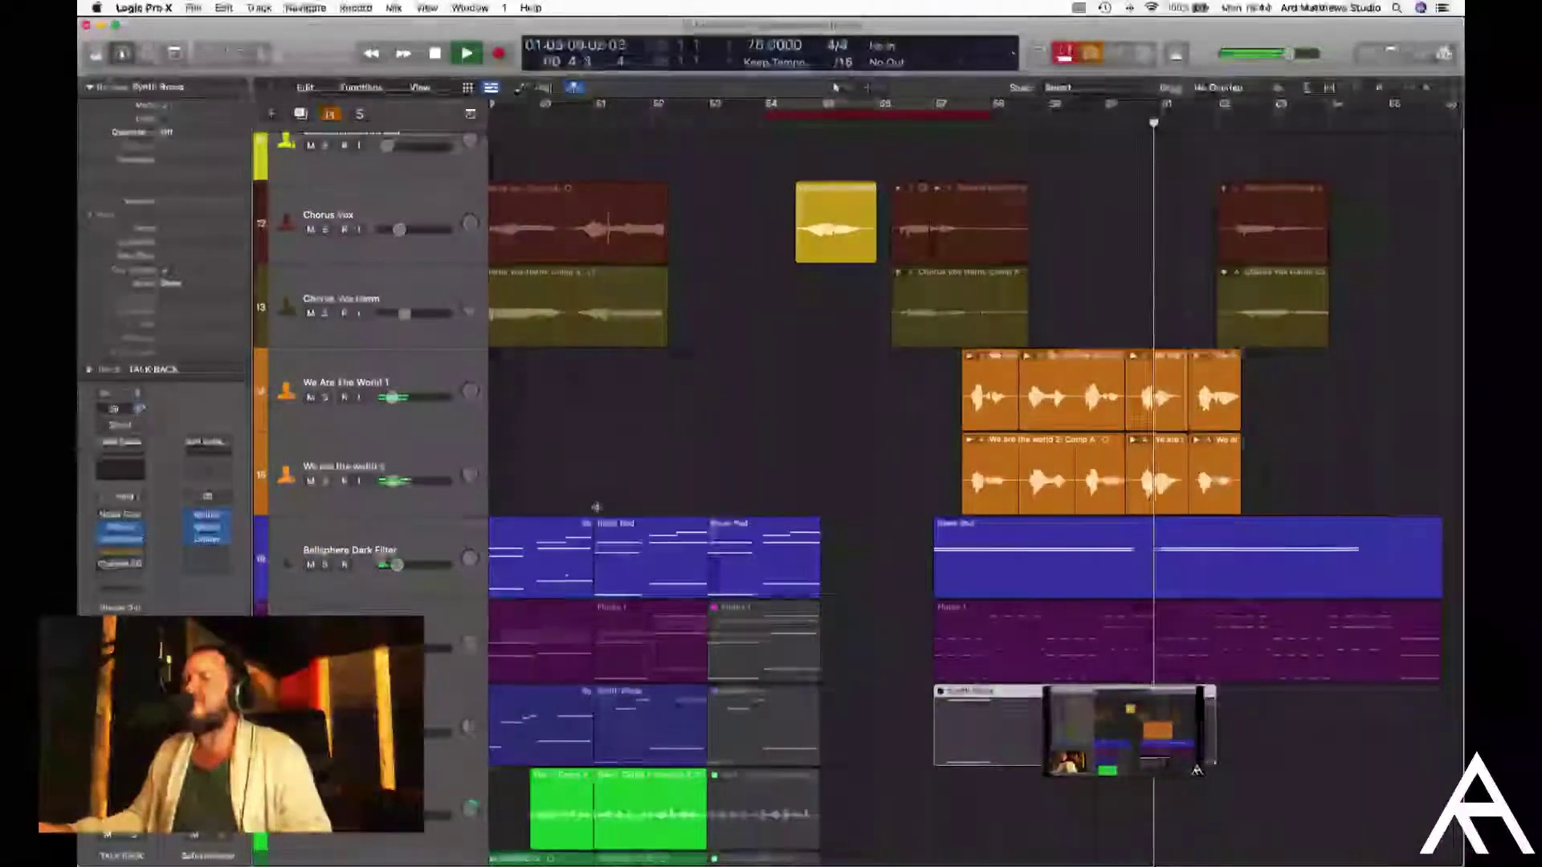
{"action": "left_click", "coordinate": [847, 385]}
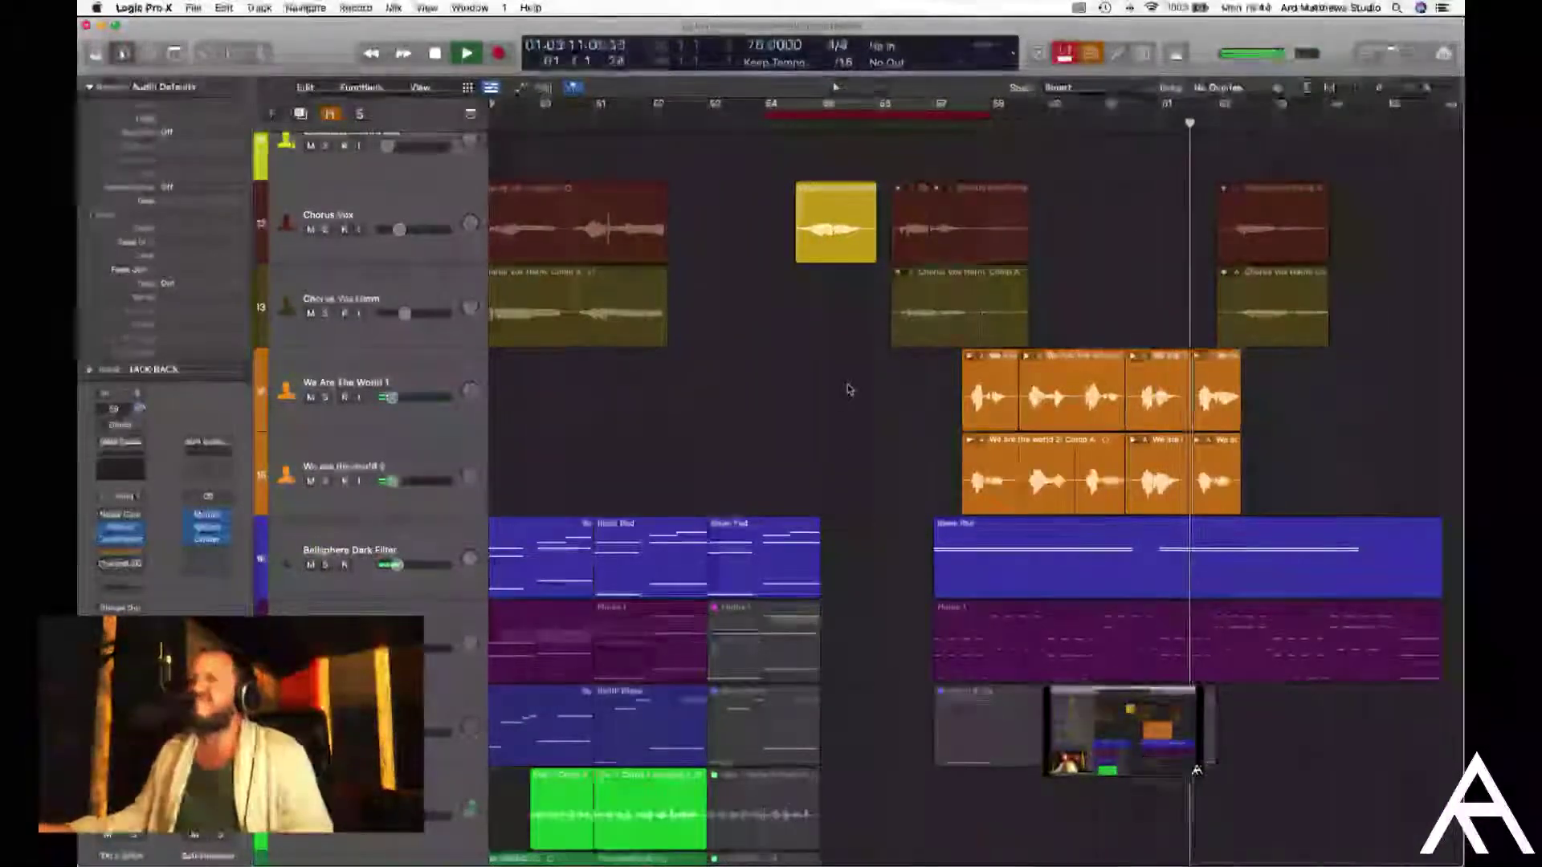
{"action": "key", "text": "space"}
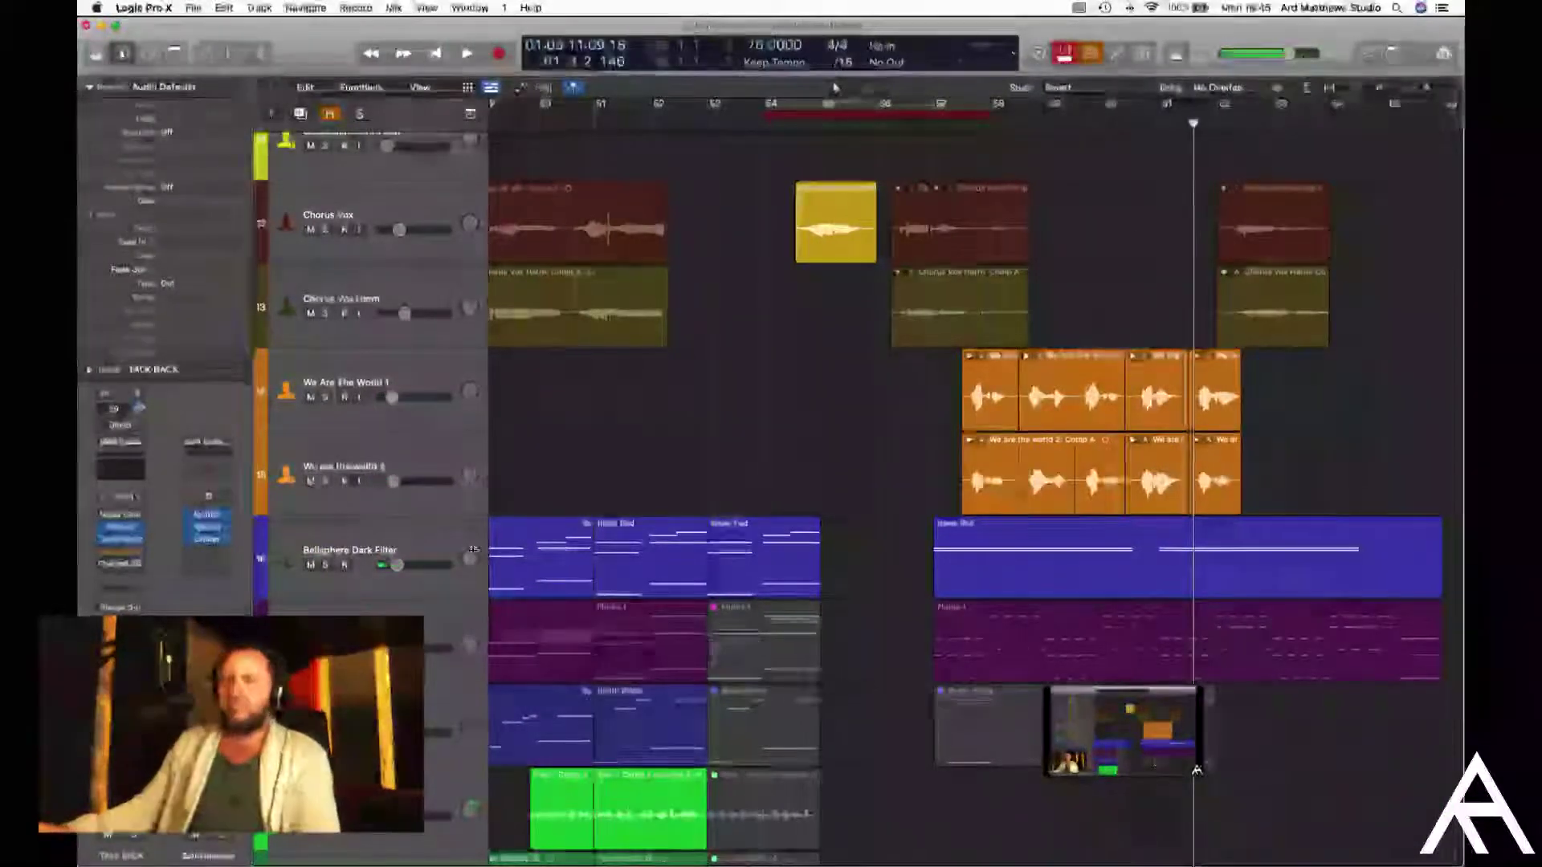
Create a track with duplicate settings below We are the world 2 and name it We are the world High
{"action": "scroll", "coordinate": [727, 664], "scroll_direction": "up", "scroll_amount": 10}
{"action": "scroll", "coordinate": [625, 677], "scroll_direction": "down", "scroll_amount": 6}
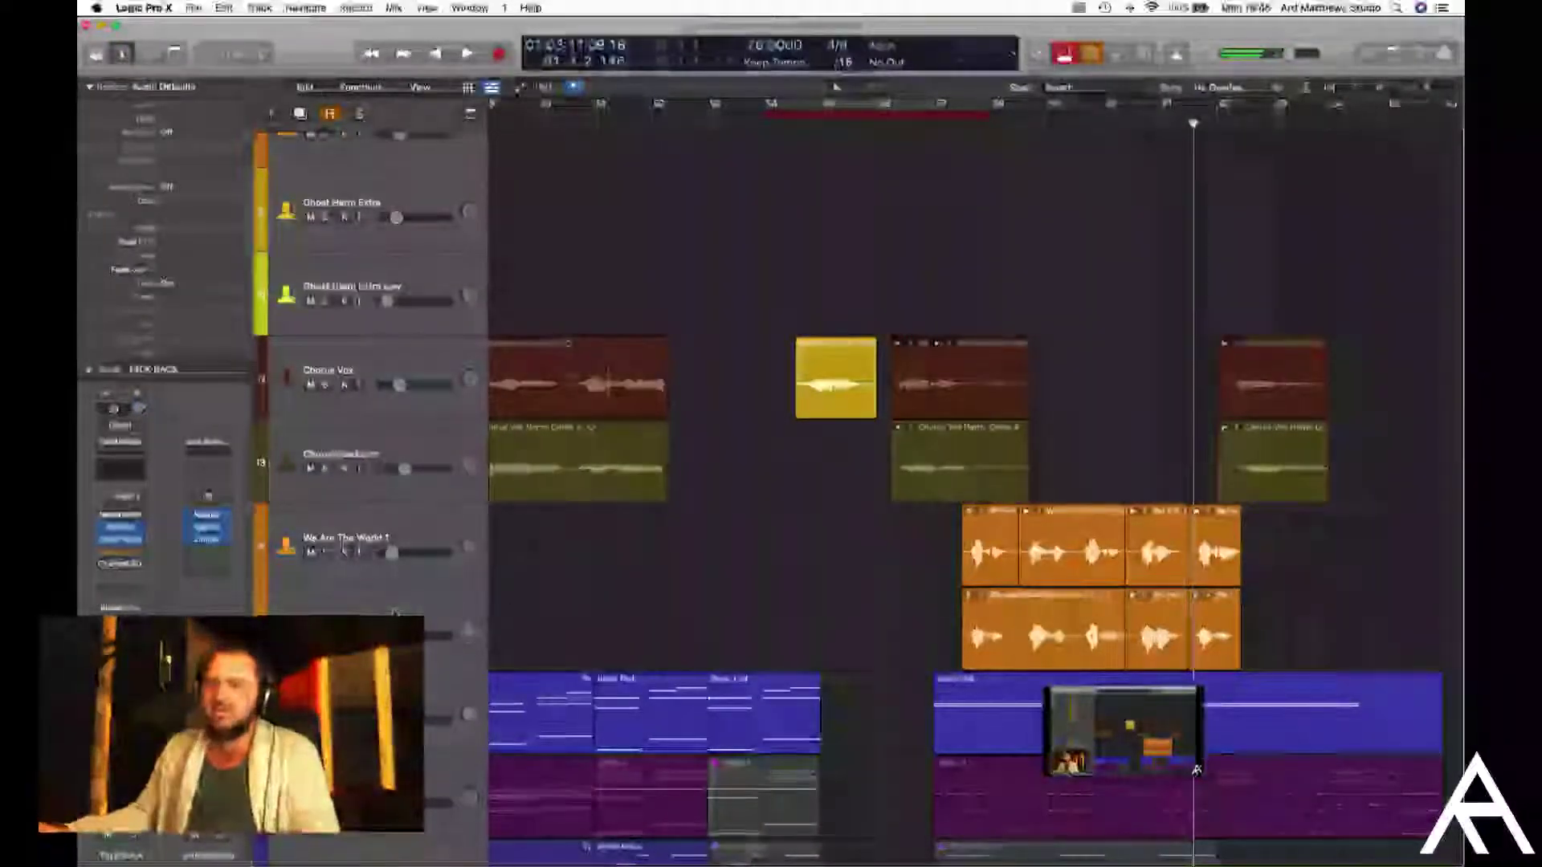
{"action": "scroll", "coordinate": [414, 608], "scroll_direction": "down", "scroll_amount": 2}
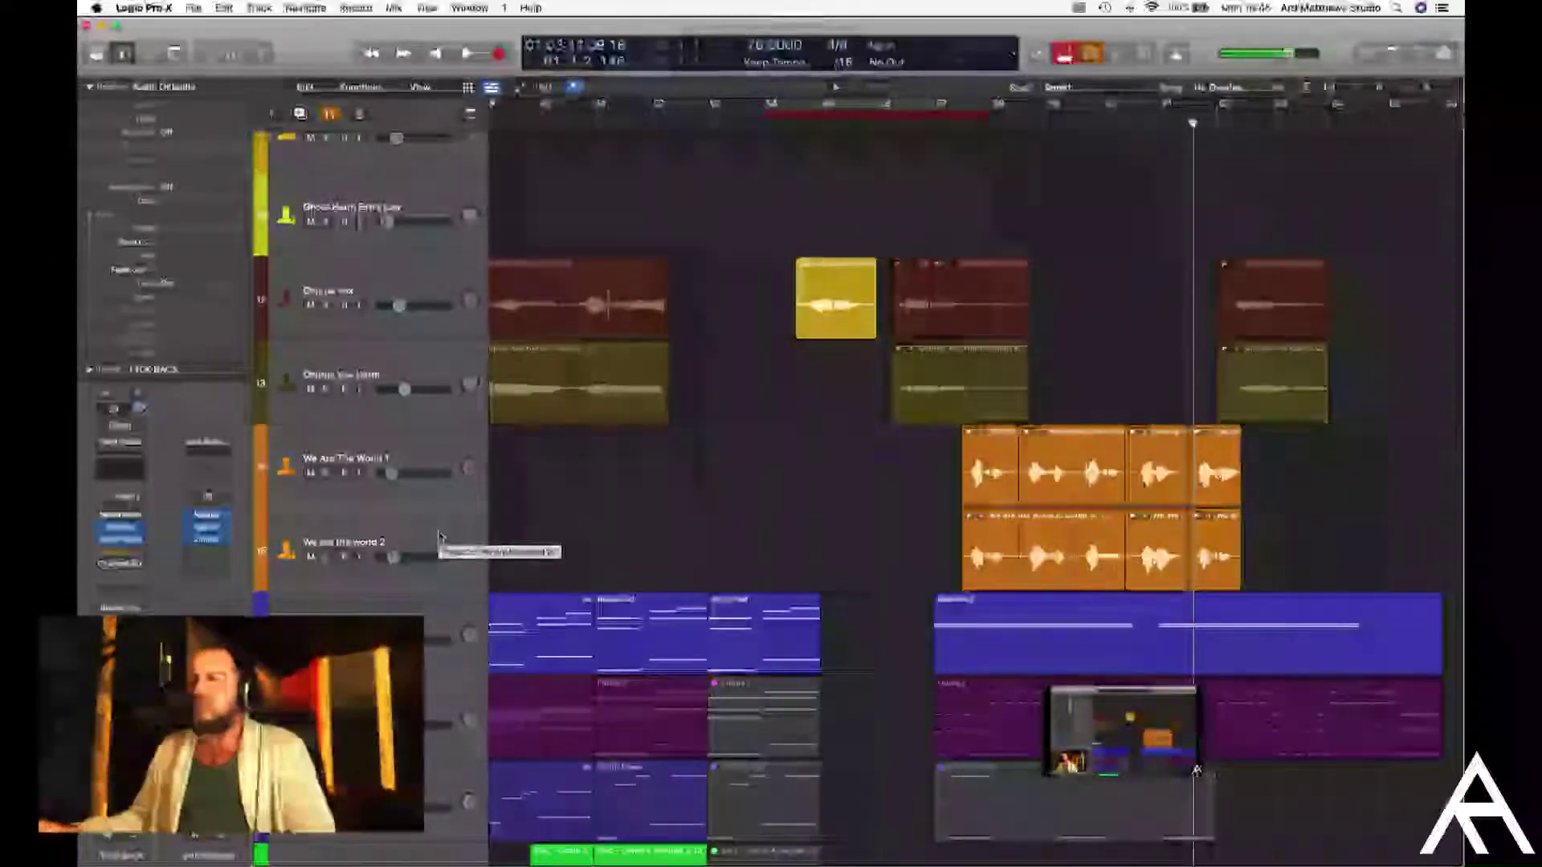
{"action": "left_click", "coordinate": [439, 536]}
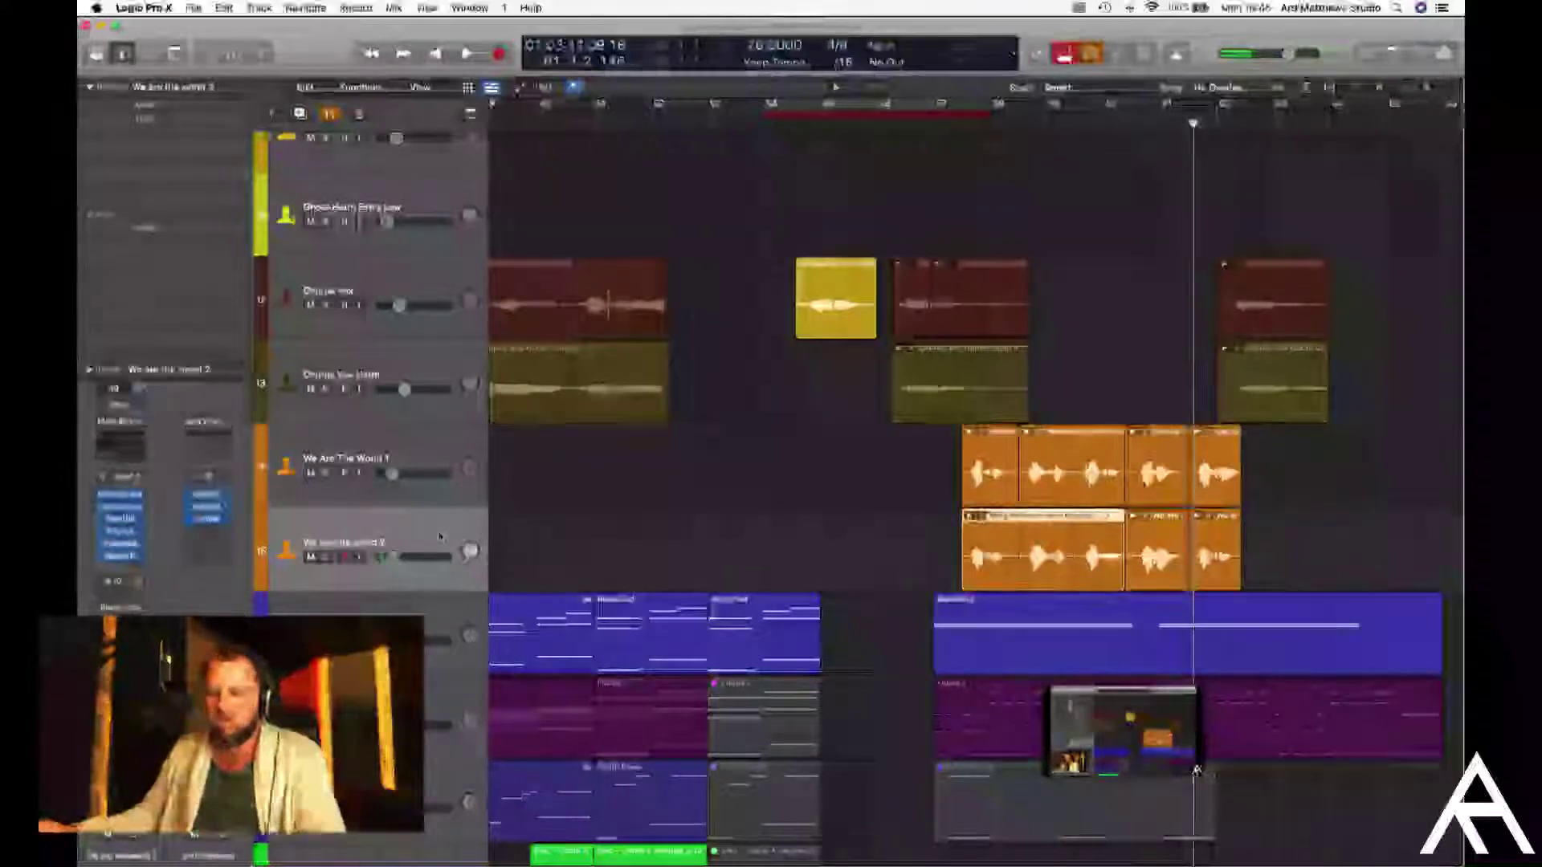
{"action": "key", "text": "super+d"}
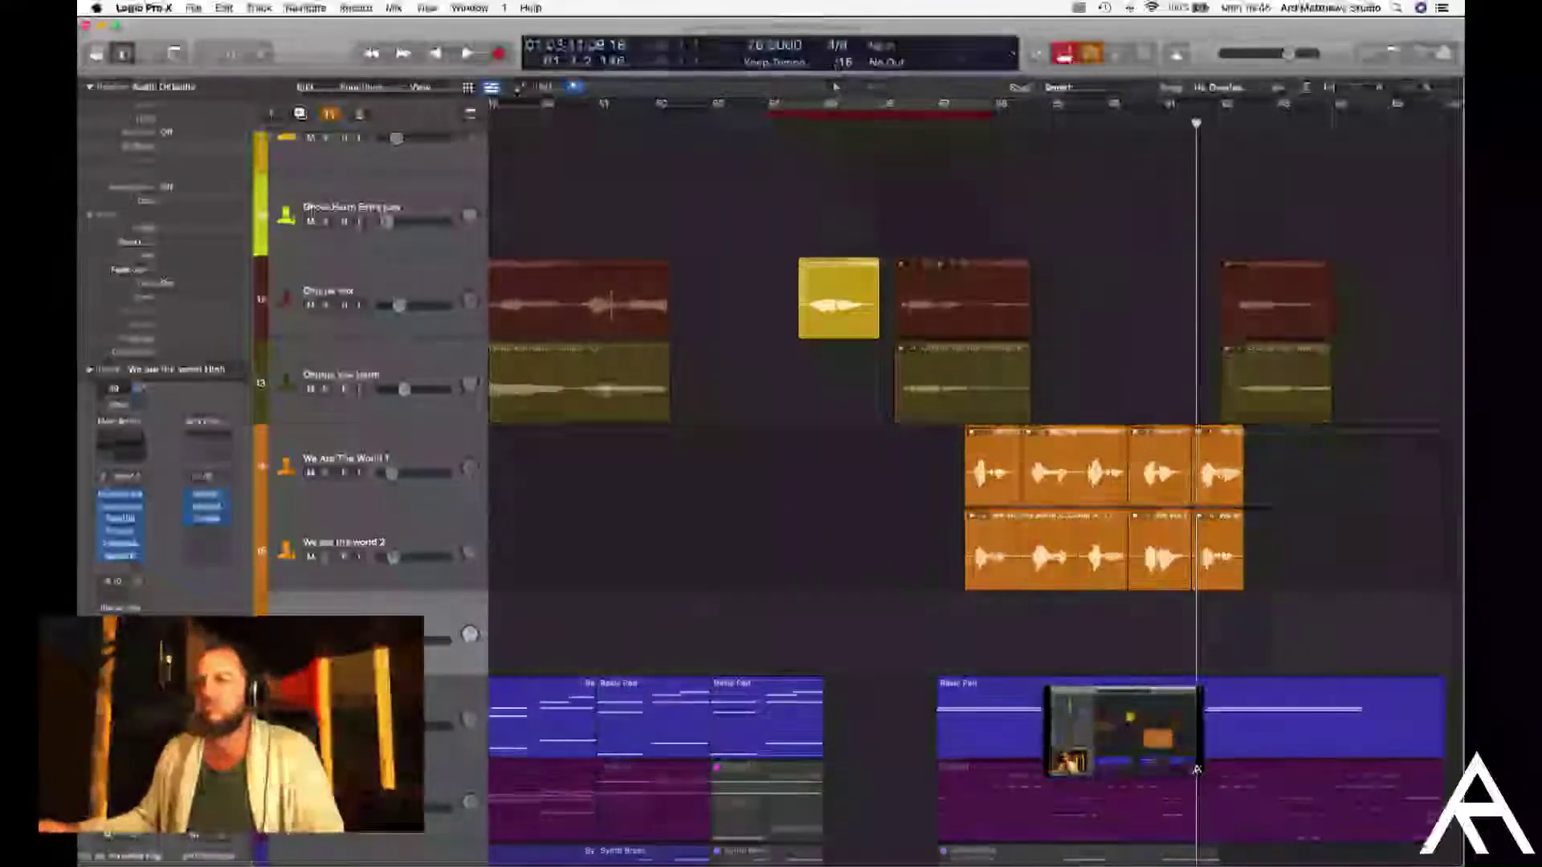
Set the cycle range to span the We Are The World vocal regions, from about bar 57.5 to 62.5
{"action": "scroll", "coordinate": [1196, 769], "scroll_direction": "left", "scroll_amount": 1}
{"action": "scroll", "coordinate": [1196, 769], "scroll_direction": "up", "scroll_amount": 1}
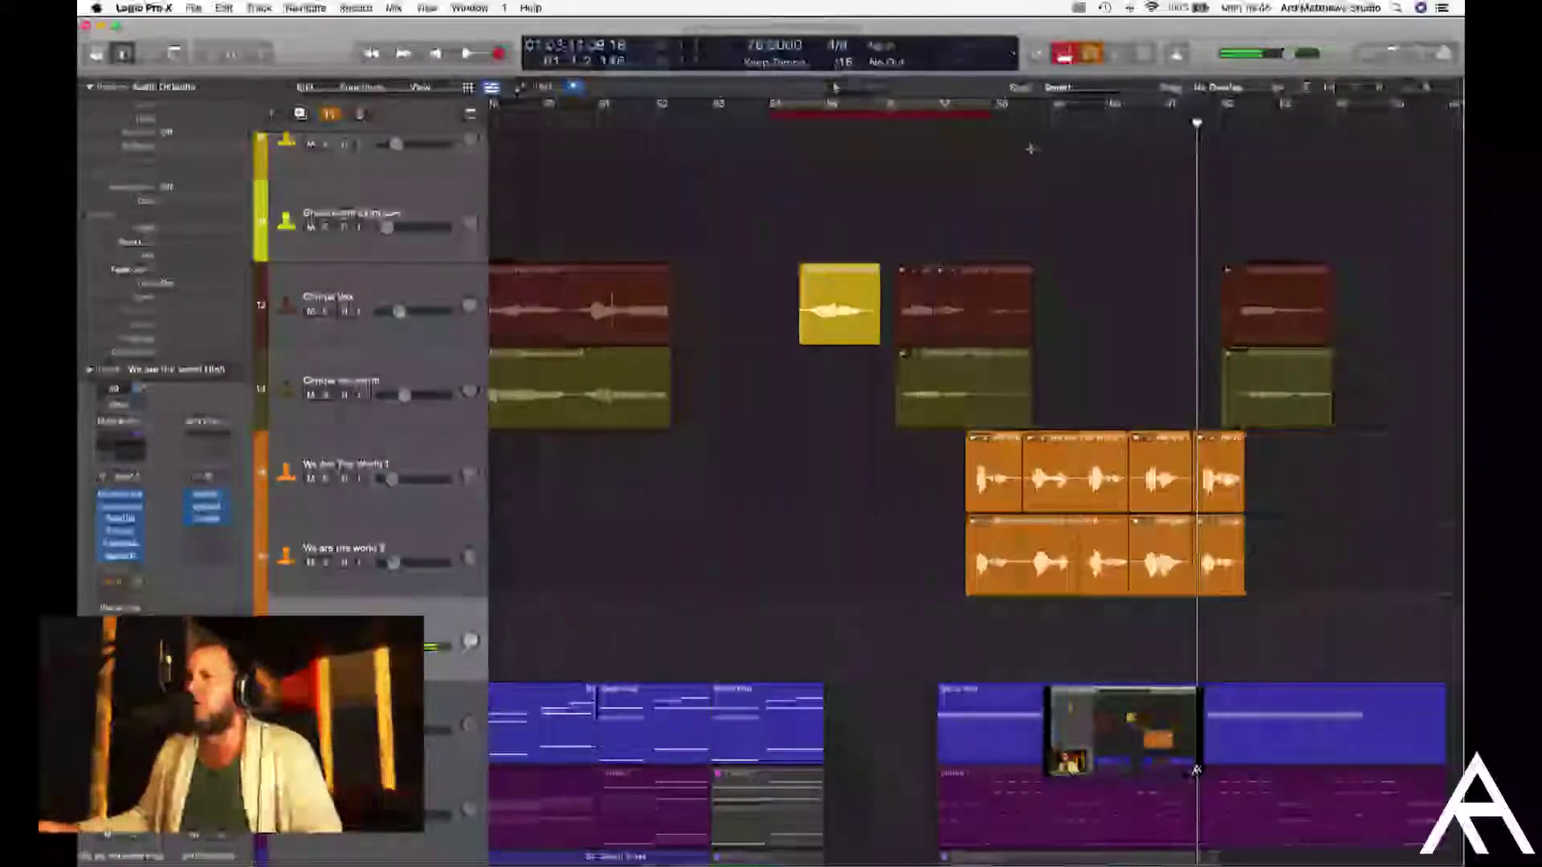
{"action": "left_click_drag", "start_coordinate": [991, 113], "coordinate": [1244, 122]}
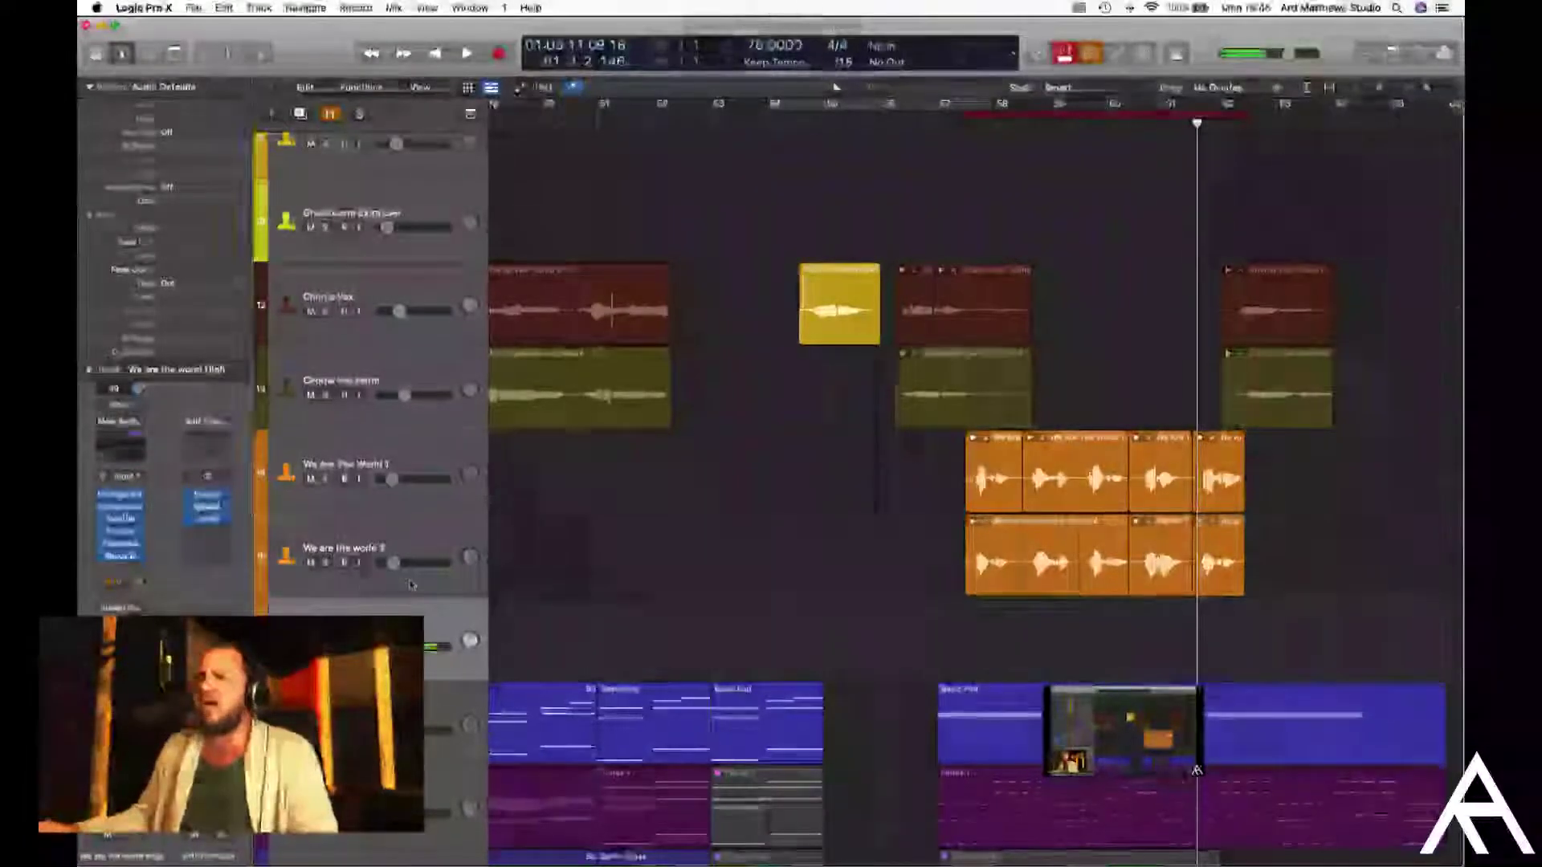
{"action": "scroll", "coordinate": [419, 576], "scroll_direction": "up", "scroll_amount": 5}
{"action": "scroll", "coordinate": [419, 576], "scroll_direction": "up", "scroll_amount": 4}
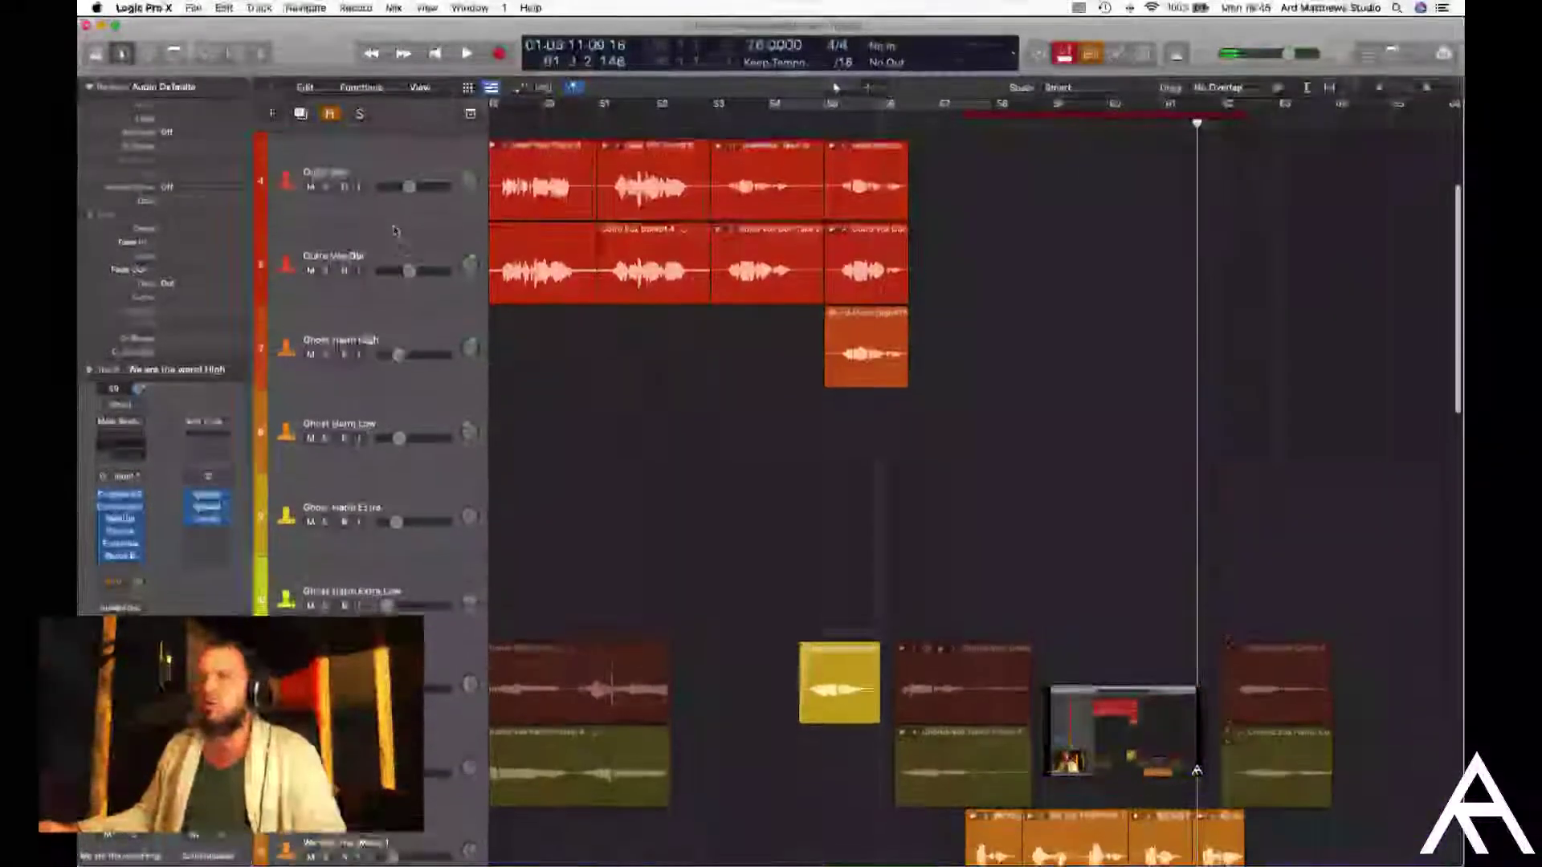
{"action": "scroll", "coordinate": [419, 577], "scroll_direction": "down", "scroll_amount": 15}
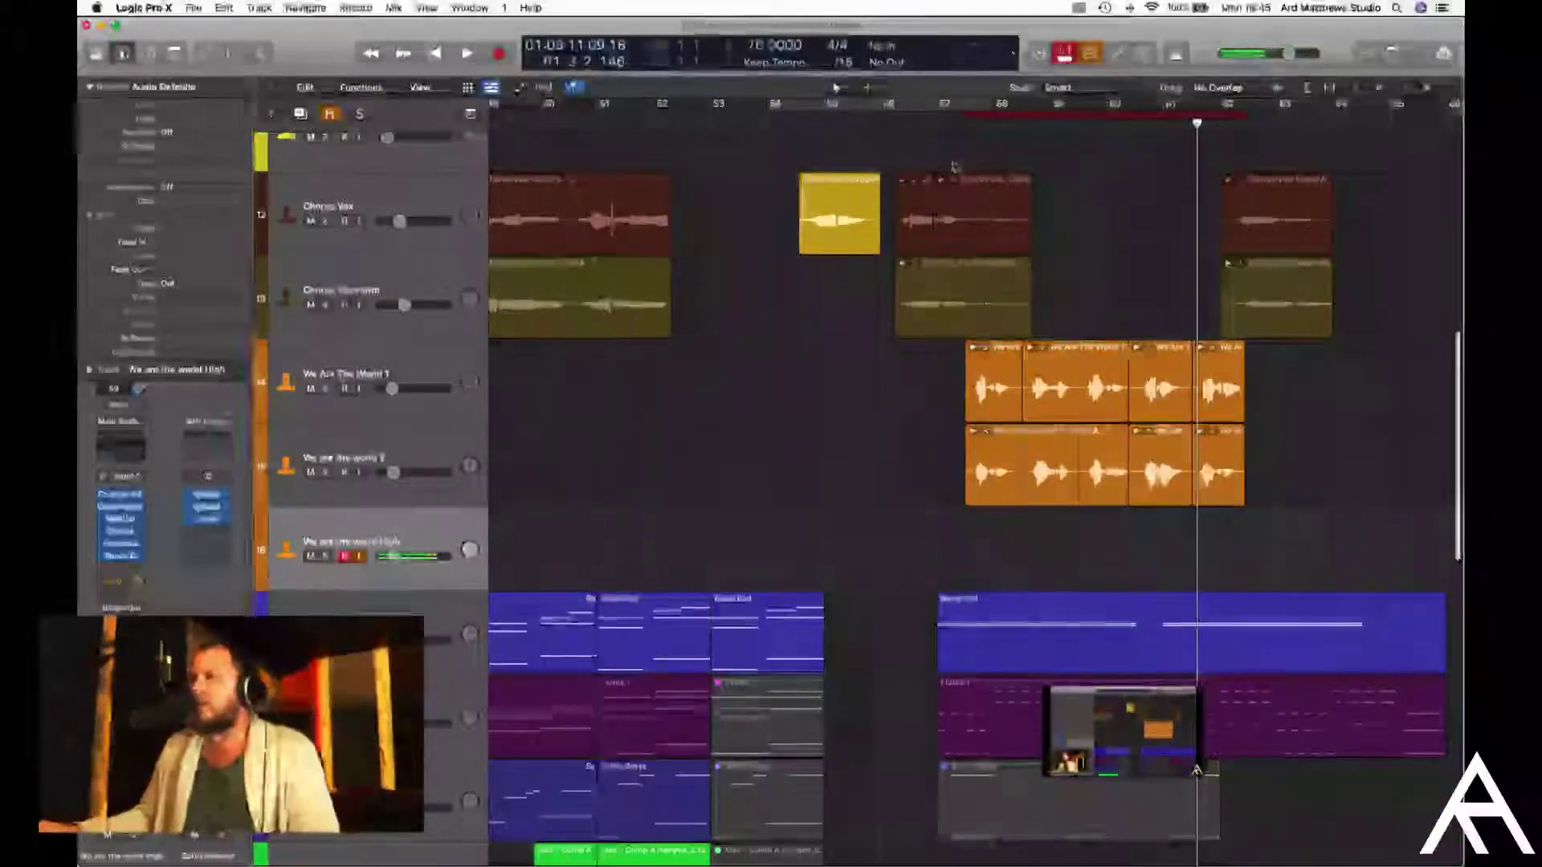
Record a vocal take on the We are the world High track, from about bar 57.5 to 62.5
{"action": "key", "text": "r"}
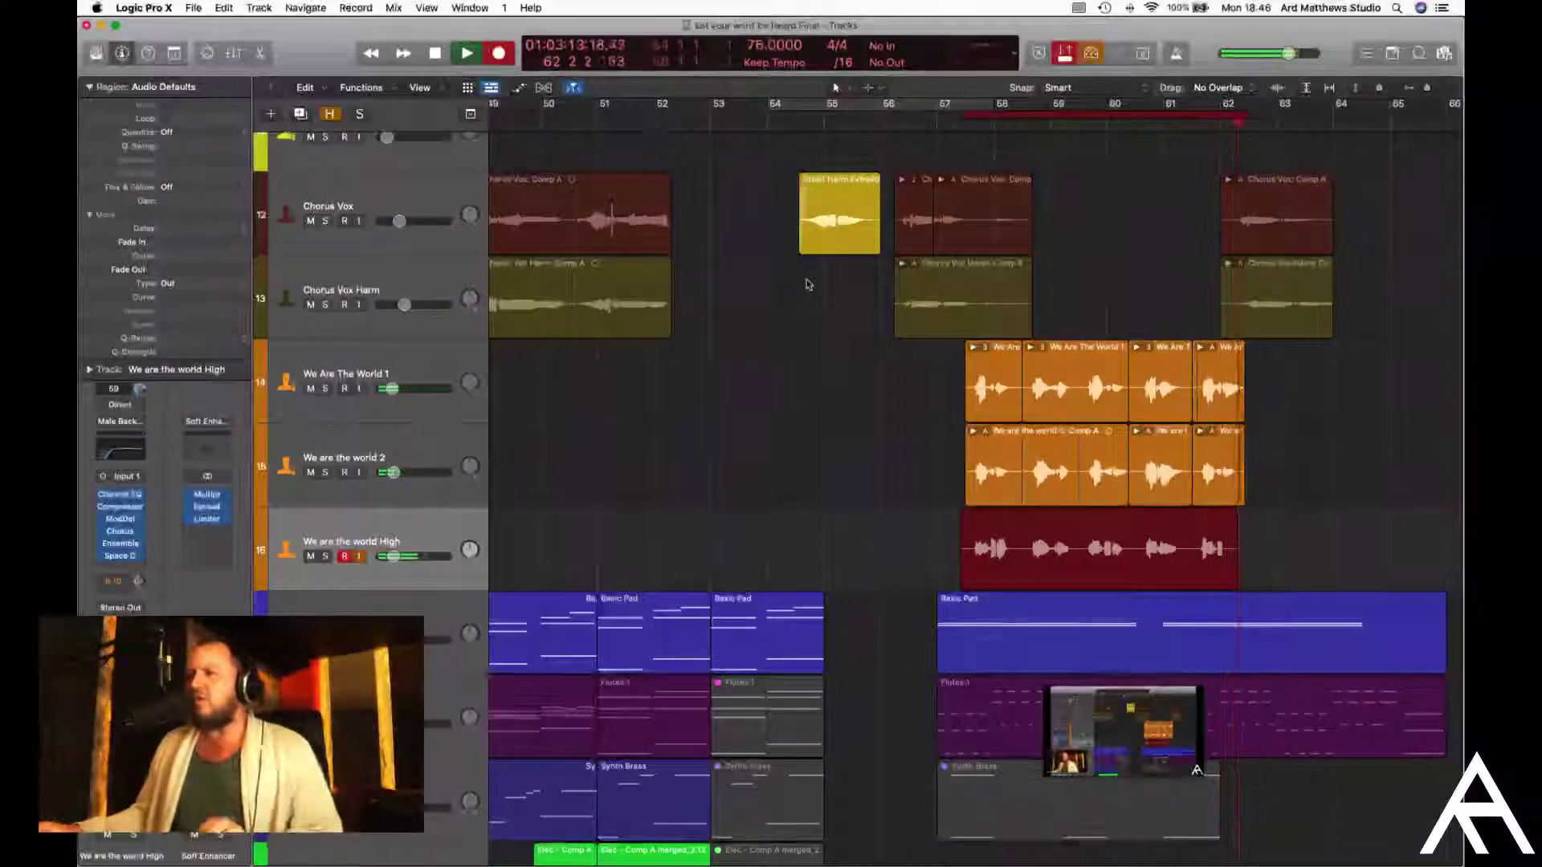
{"action": "key", "text": "space"}
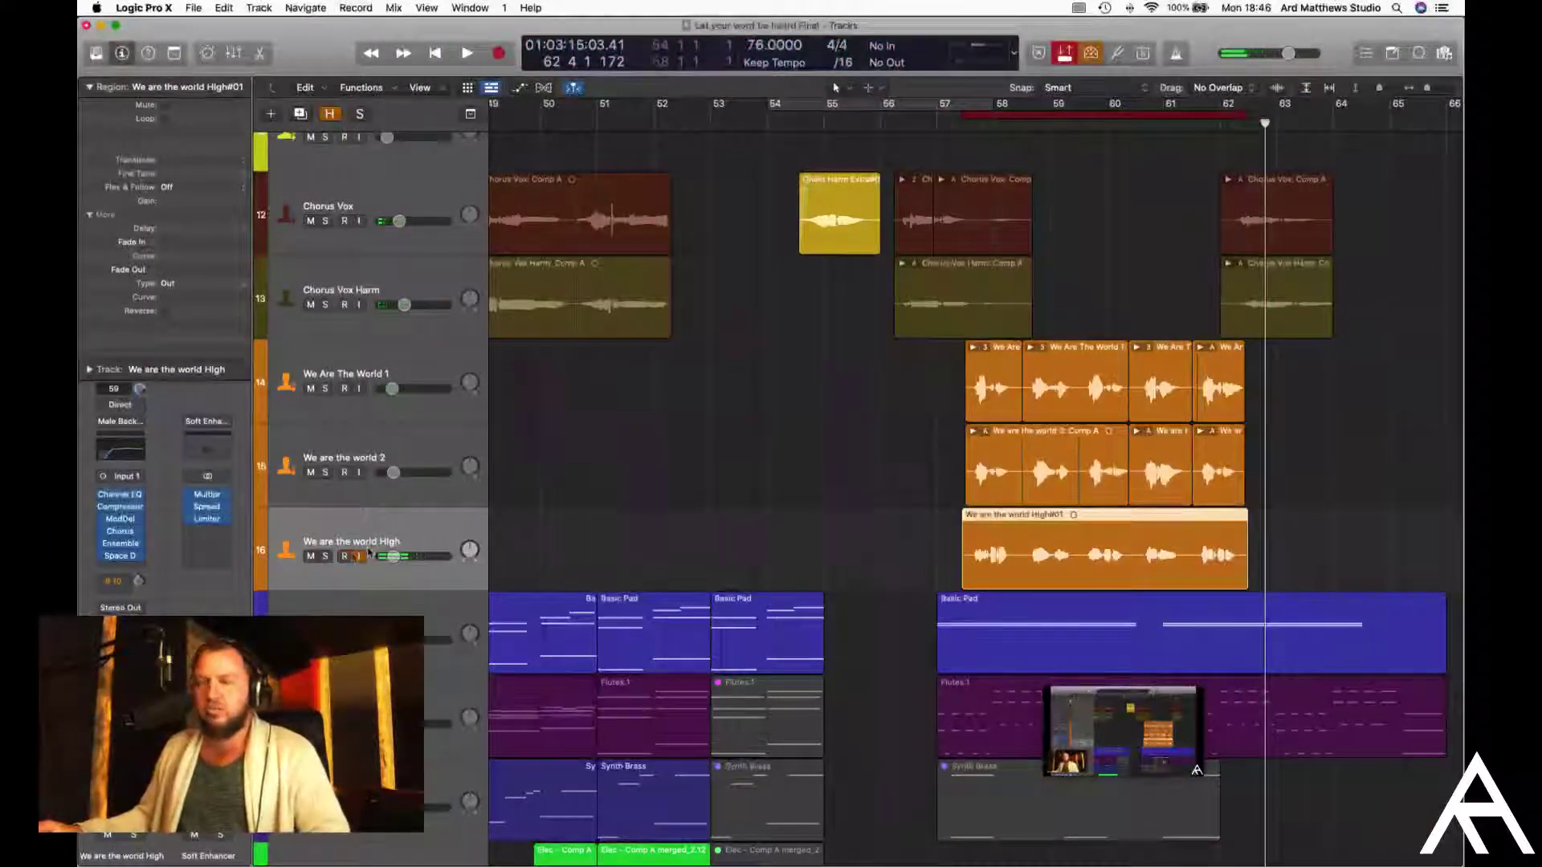
Rename the recorded harmony track We are the world High 1 and add a duplicate track below it named We are the world High 2
{"action": "key", "text": "super+d"}
{"action": "double_click", "coordinate": [398, 540]}
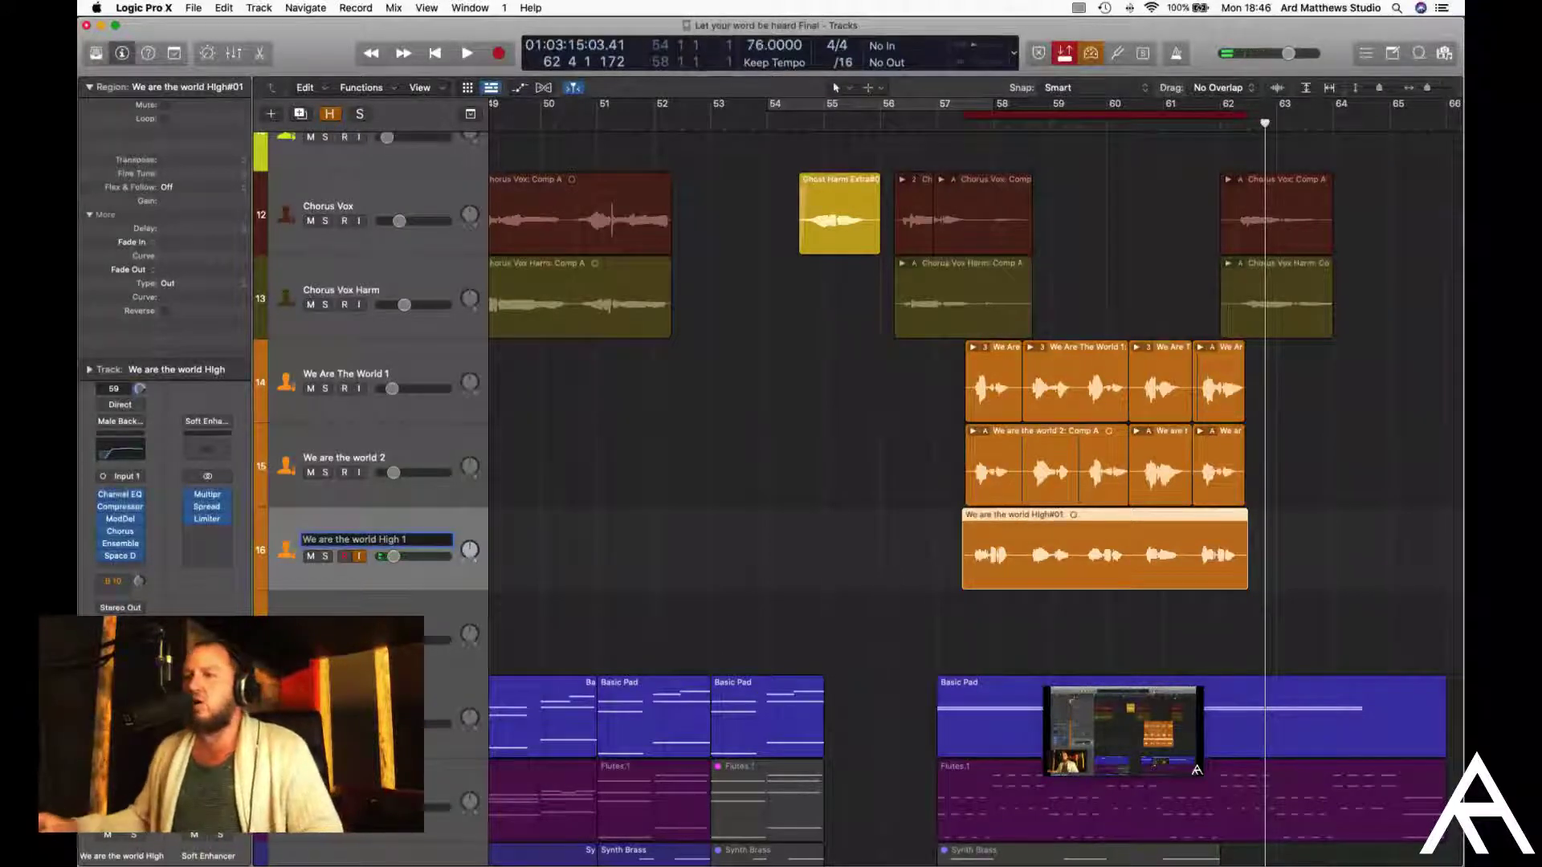
{"action": "left_click", "coordinate": [380, 612]}
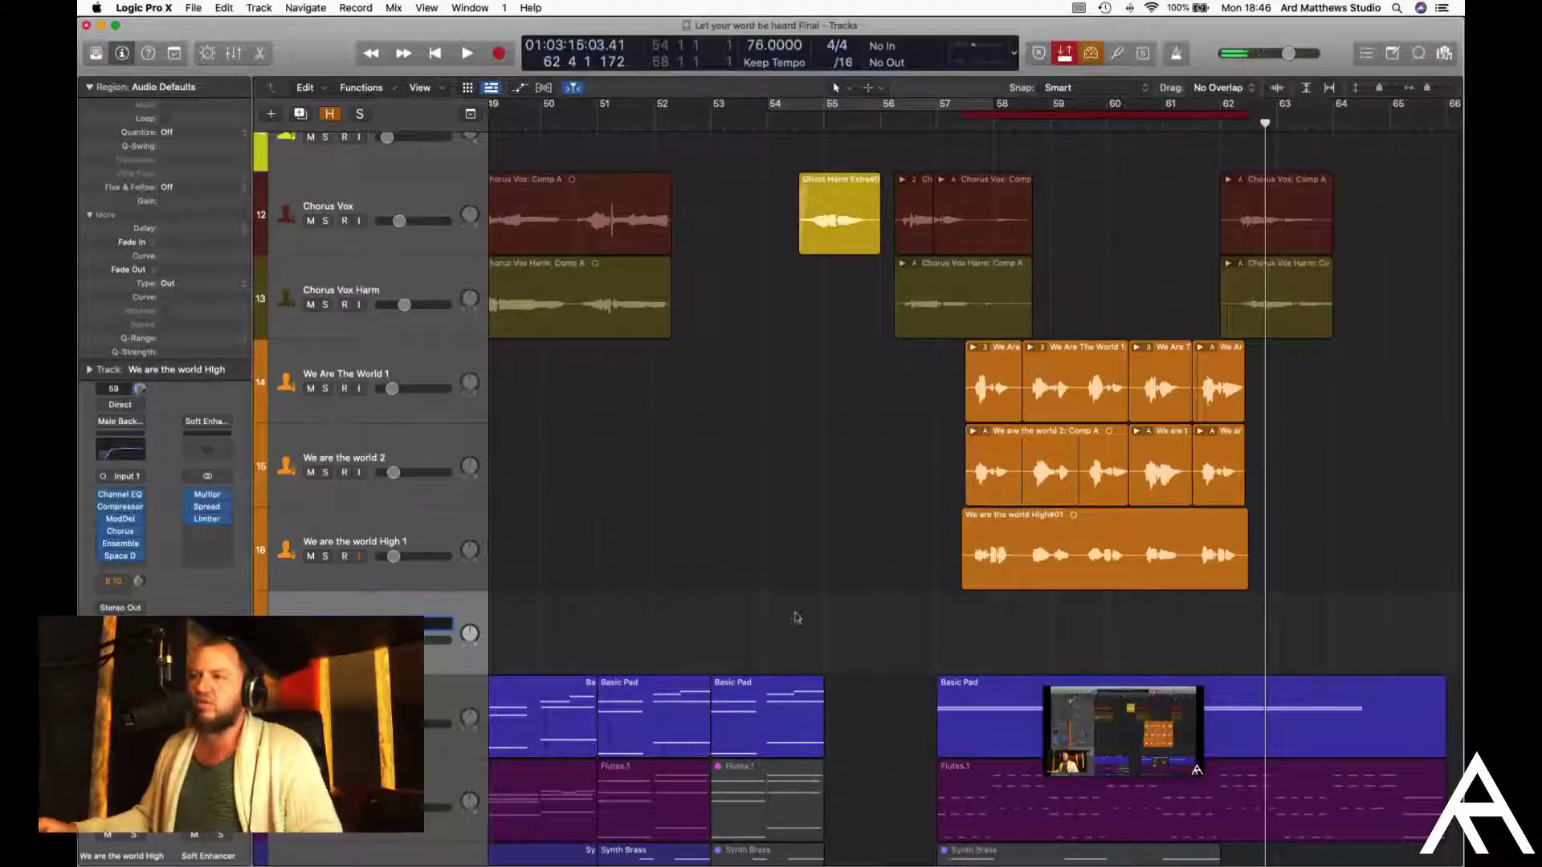
Record a second harmony take on the new track below We are the world High 1, starting from bar 57
{"action": "left_click", "coordinate": [938, 126]}
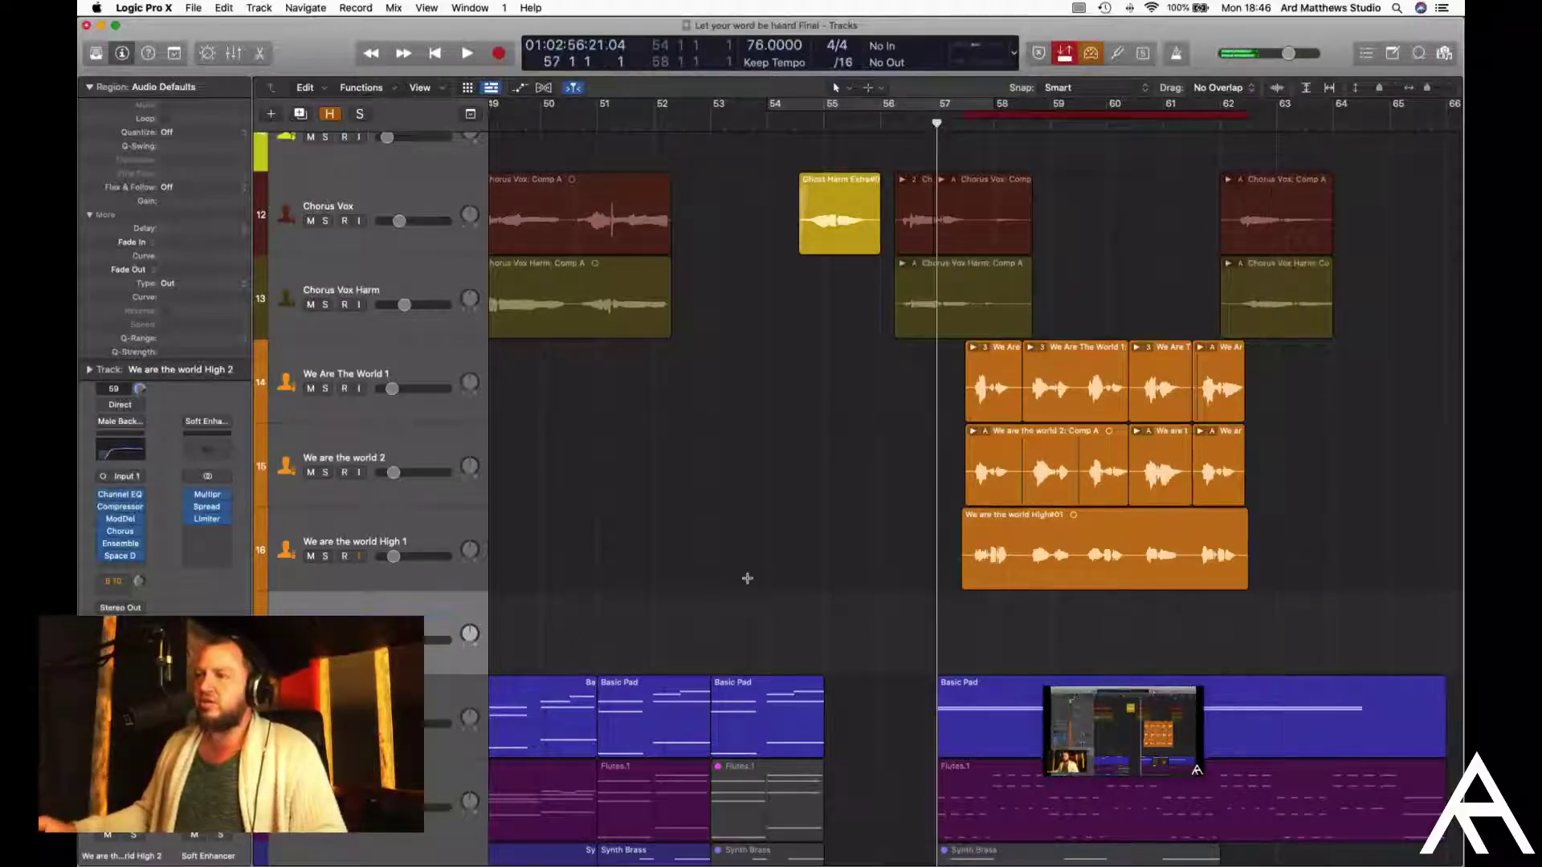
{"action": "key", "text": "space"}
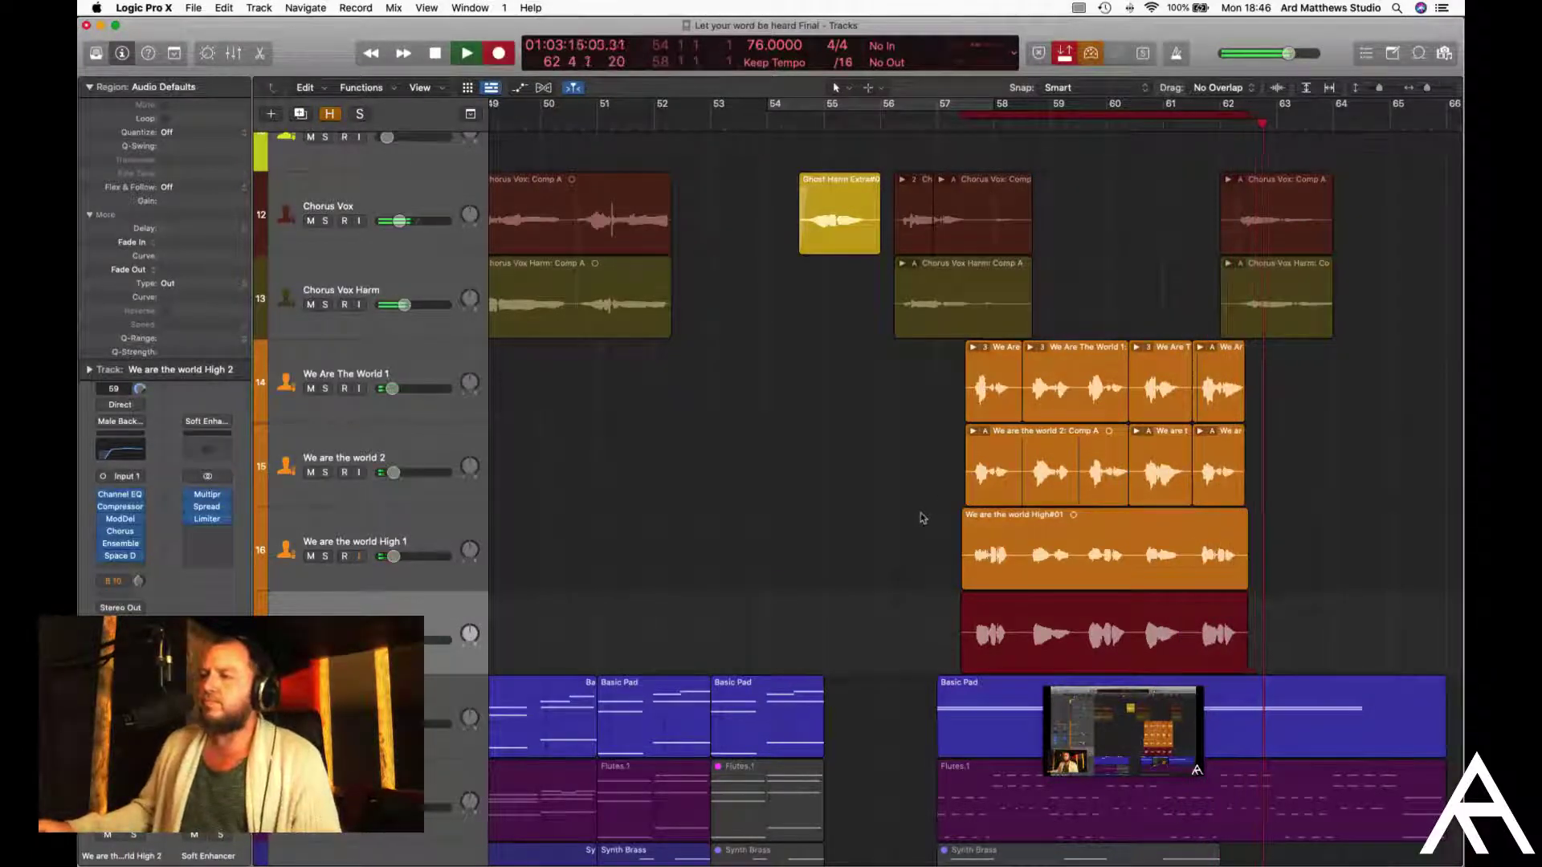
{"action": "key", "text": "space"}
Play back the recorded harmonies from bar 57, select the TALK BACK track while listening, and stop around bar 61
{"action": "key", "text": "space"}
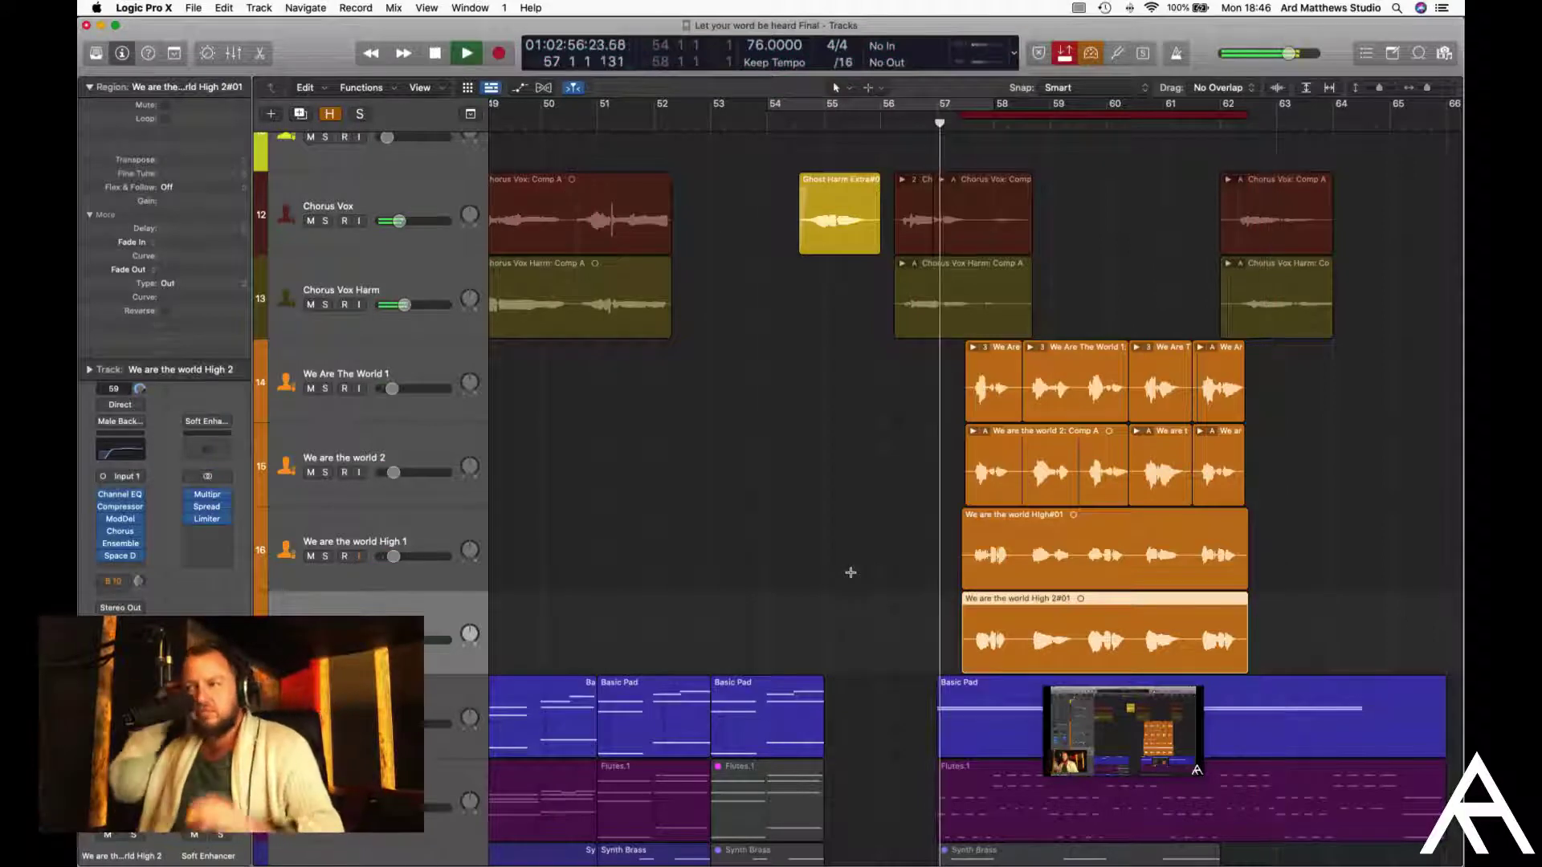
{"action": "scroll", "coordinate": [658, 458], "scroll_direction": "up", "scroll_amount": 10}
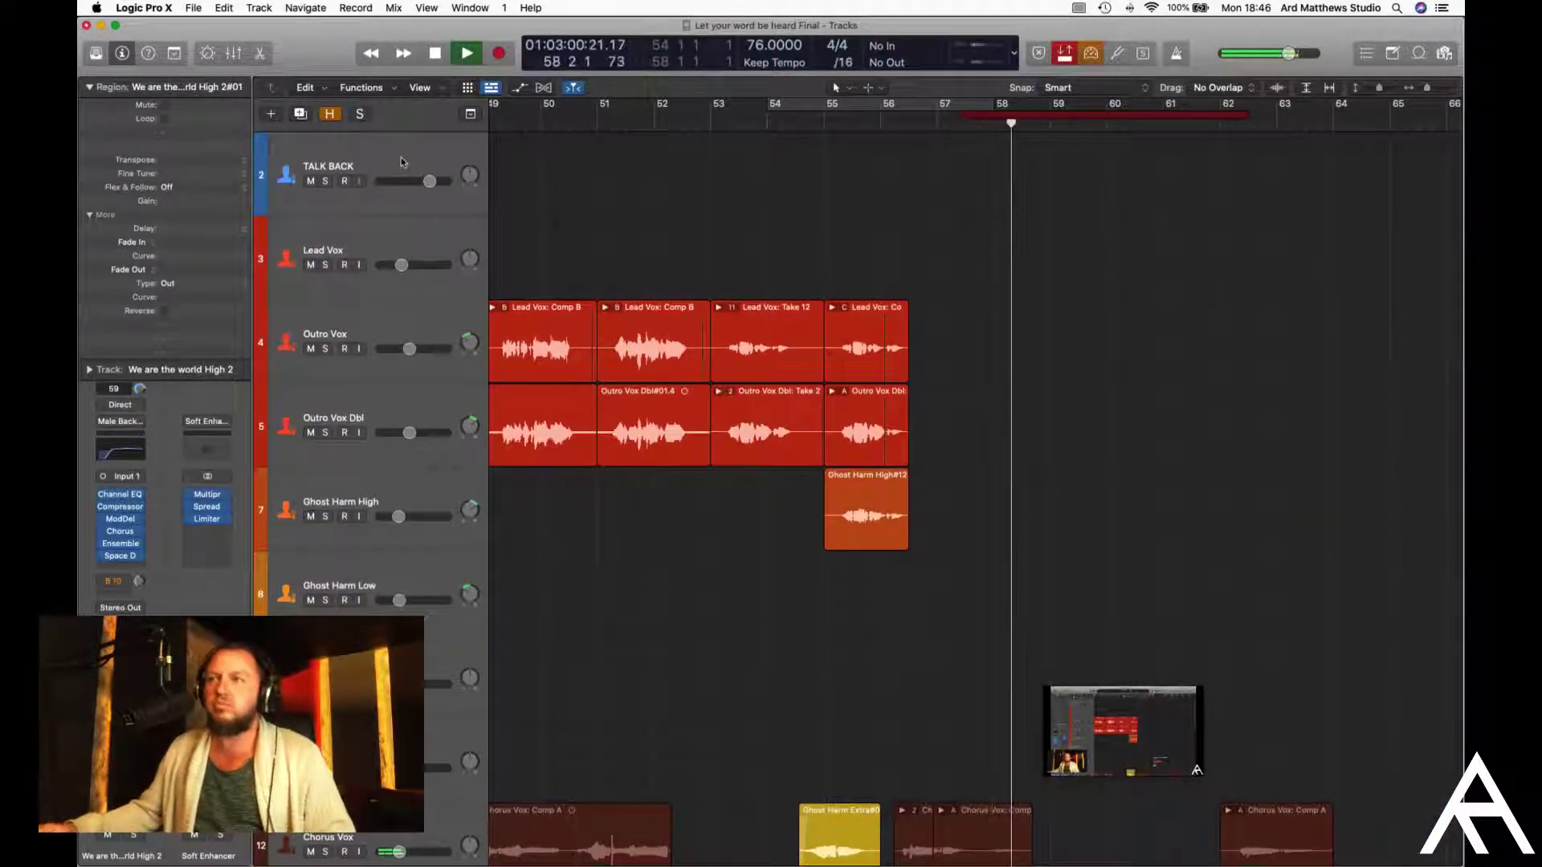
{"action": "key", "text": "super+a"}
{"action": "left_click", "coordinate": [425, 171]}
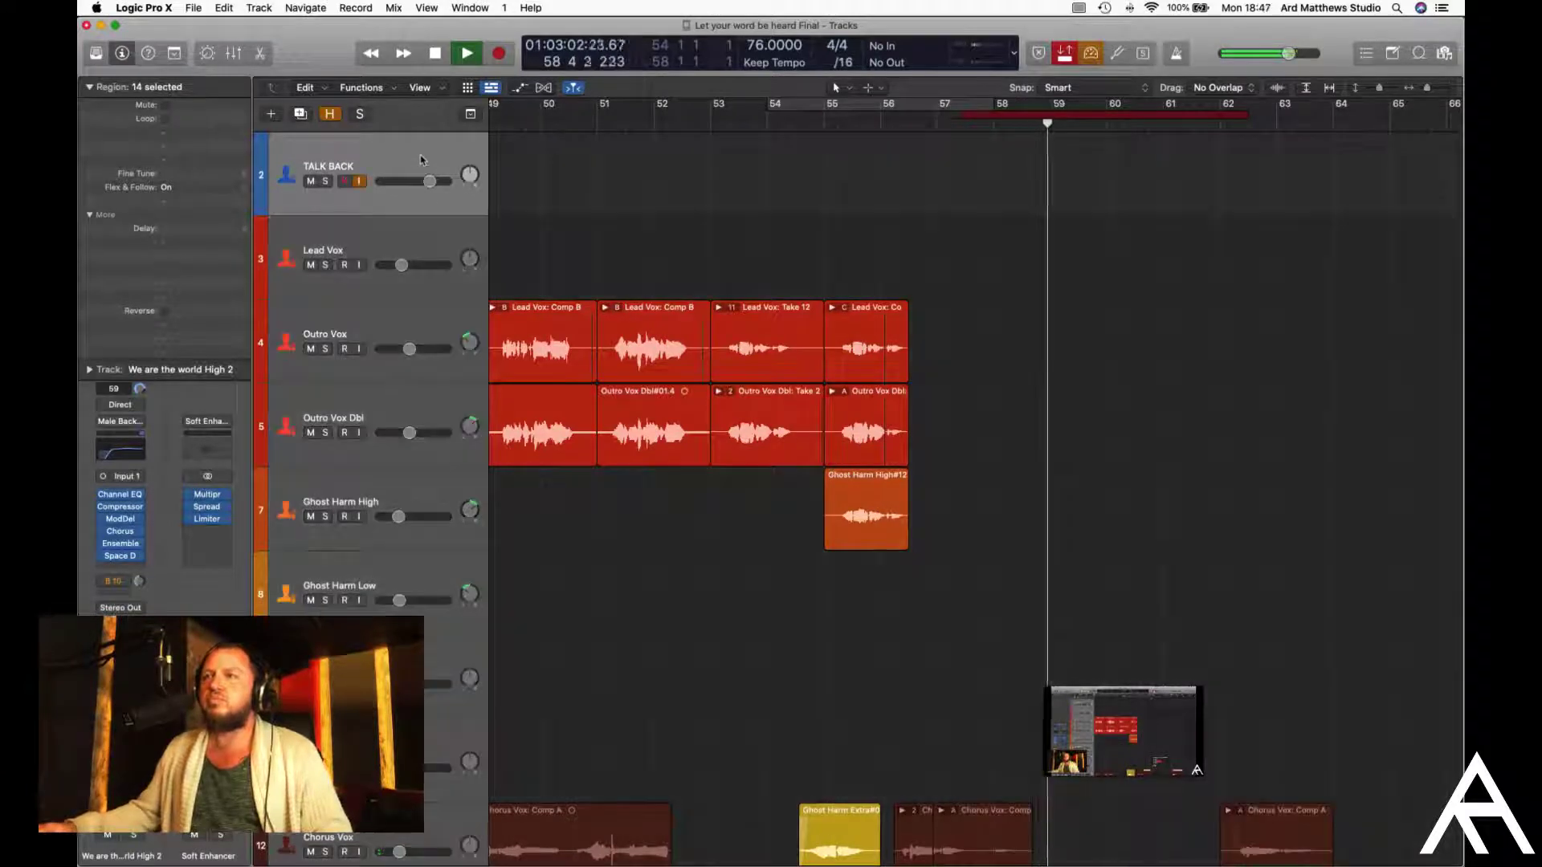
{"action": "scroll", "coordinate": [412, 577], "scroll_direction": "down", "scroll_amount": 8}
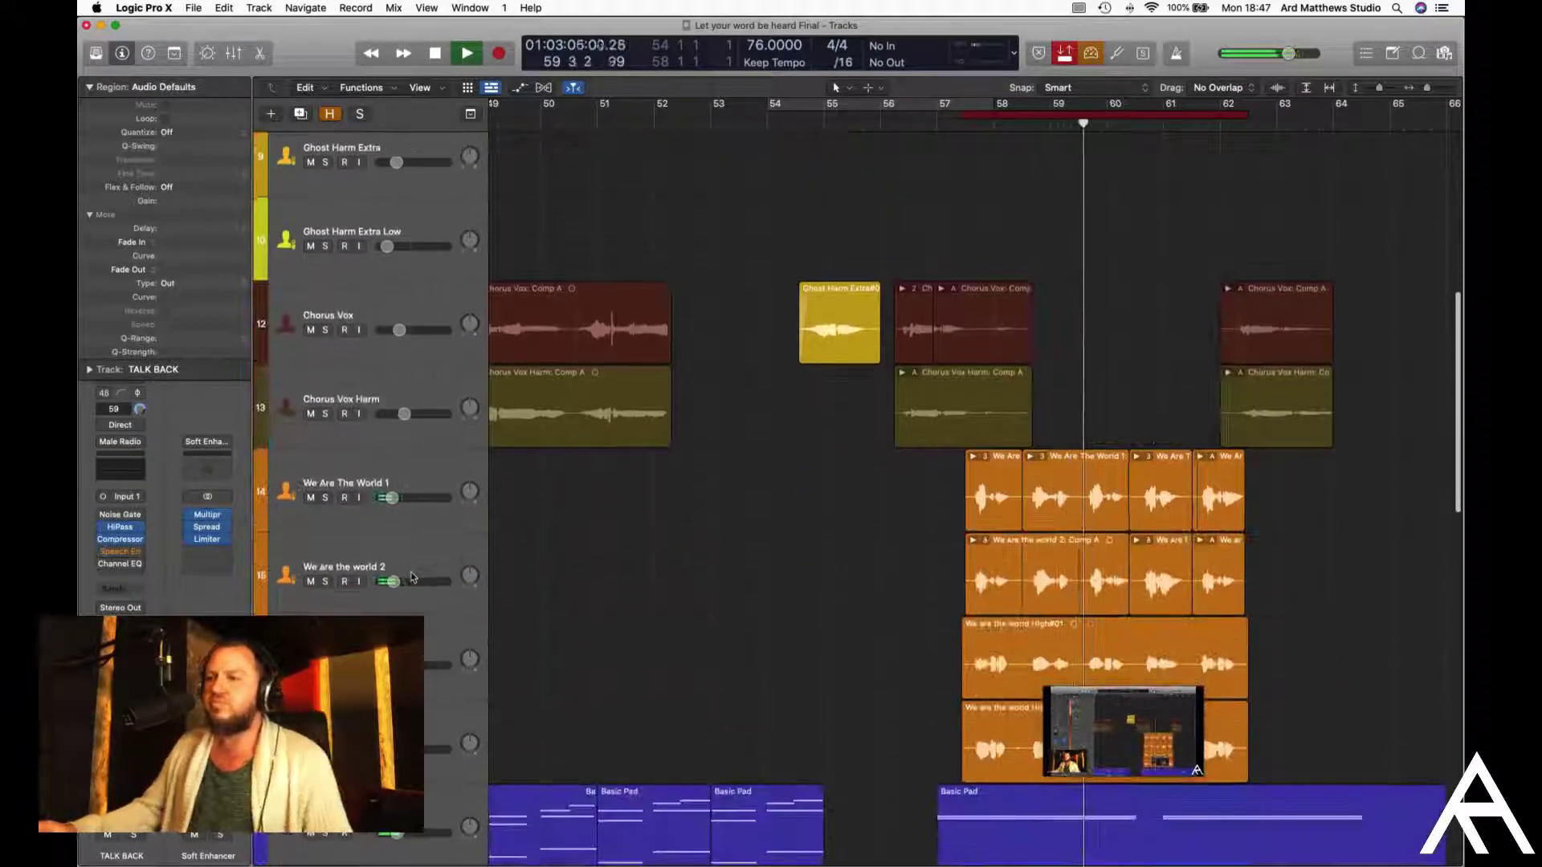
{"action": "scroll", "coordinate": [412, 576], "scroll_direction": "down", "scroll_amount": 3}
{"action": "scroll", "coordinate": [442, 514], "scroll_direction": "up", "scroll_amount": 4}
{"action": "scroll", "coordinate": [443, 514], "scroll_direction": "up", "scroll_amount": 12}
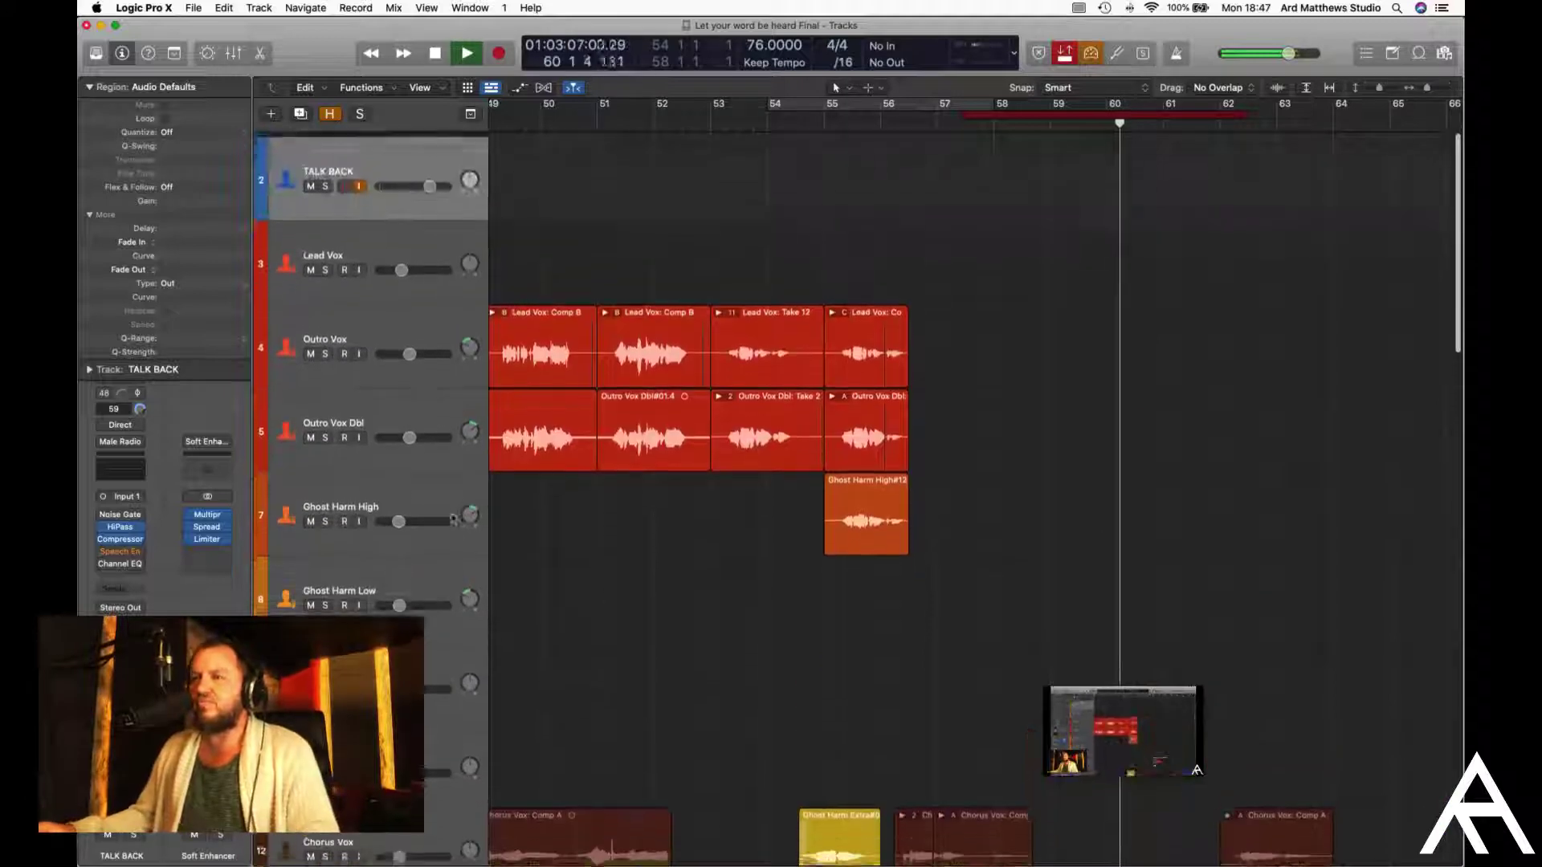
{"action": "scroll", "coordinate": [815, 647], "scroll_direction": "down", "scroll_amount": 15}
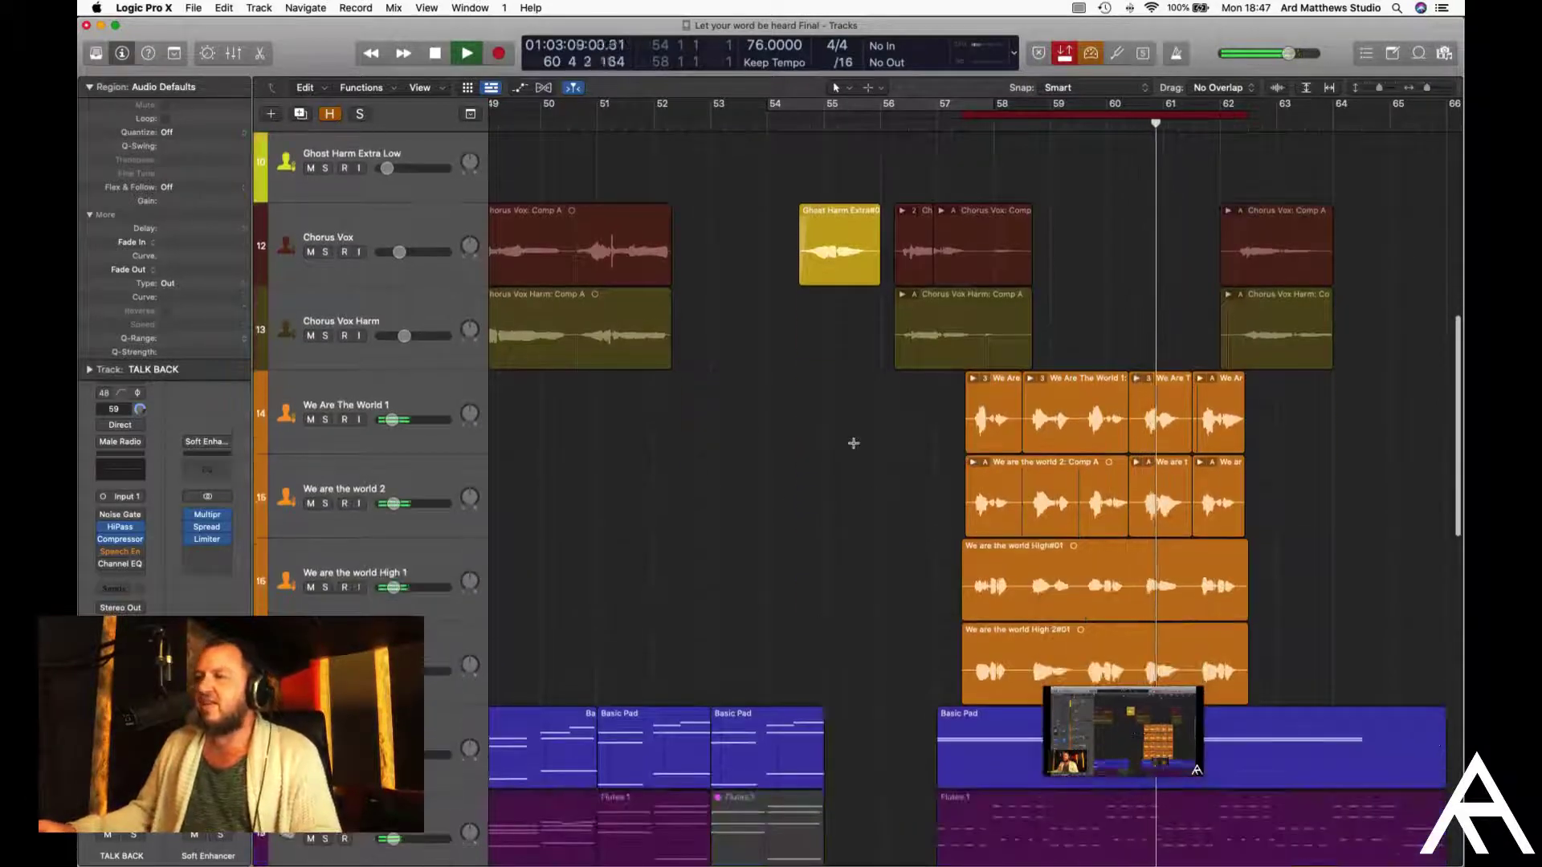
{"action": "key", "text": "space"}
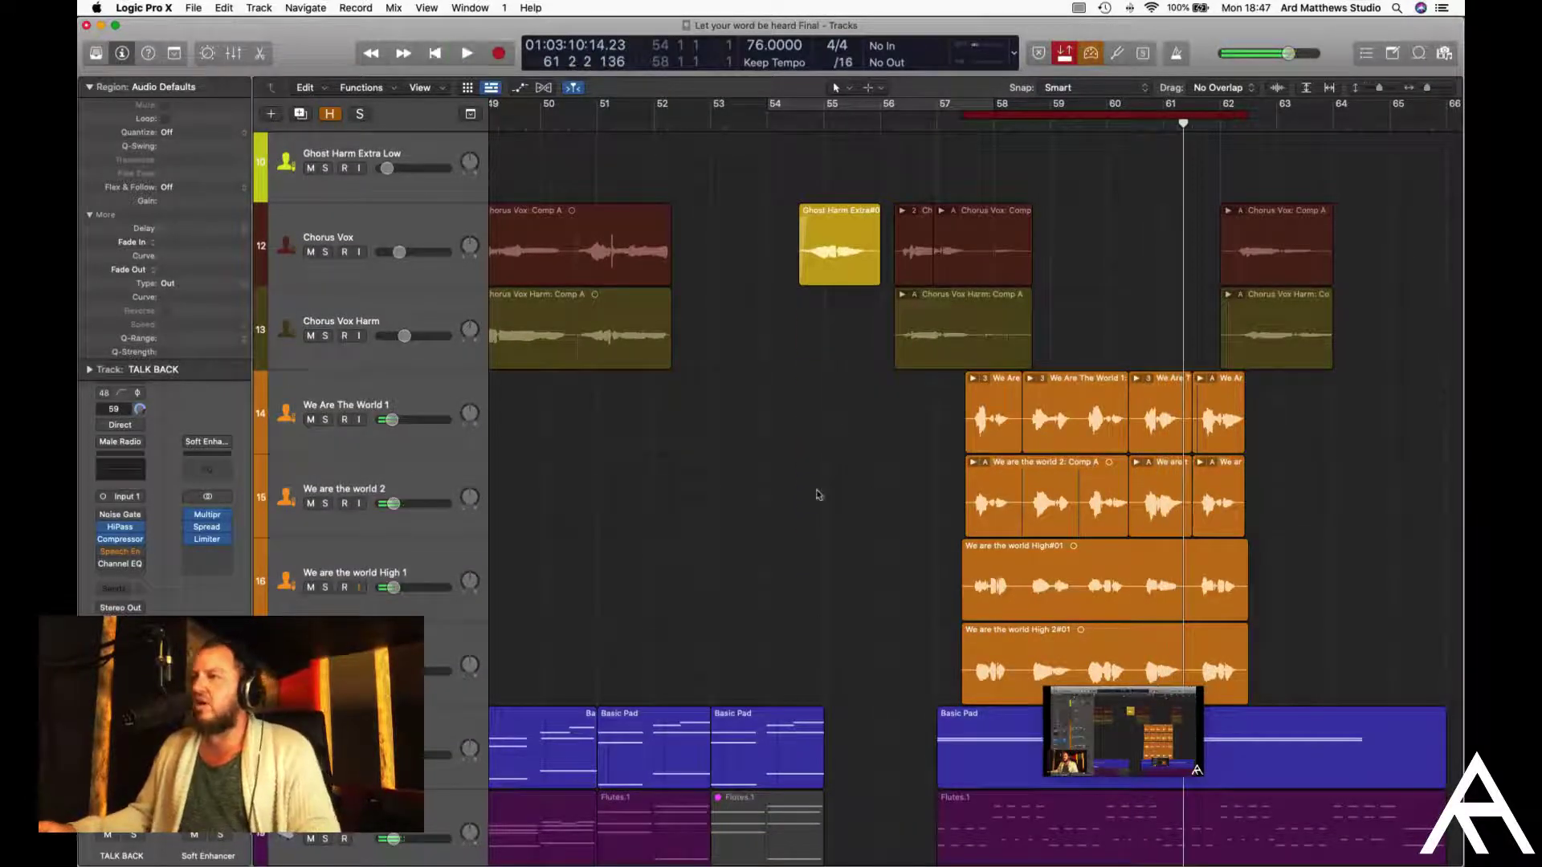
Rename the track below We are the world High 1 as We are the world Low 1
{"action": "scroll", "coordinate": [563, 620], "scroll_direction": "down", "scroll_amount": 1}
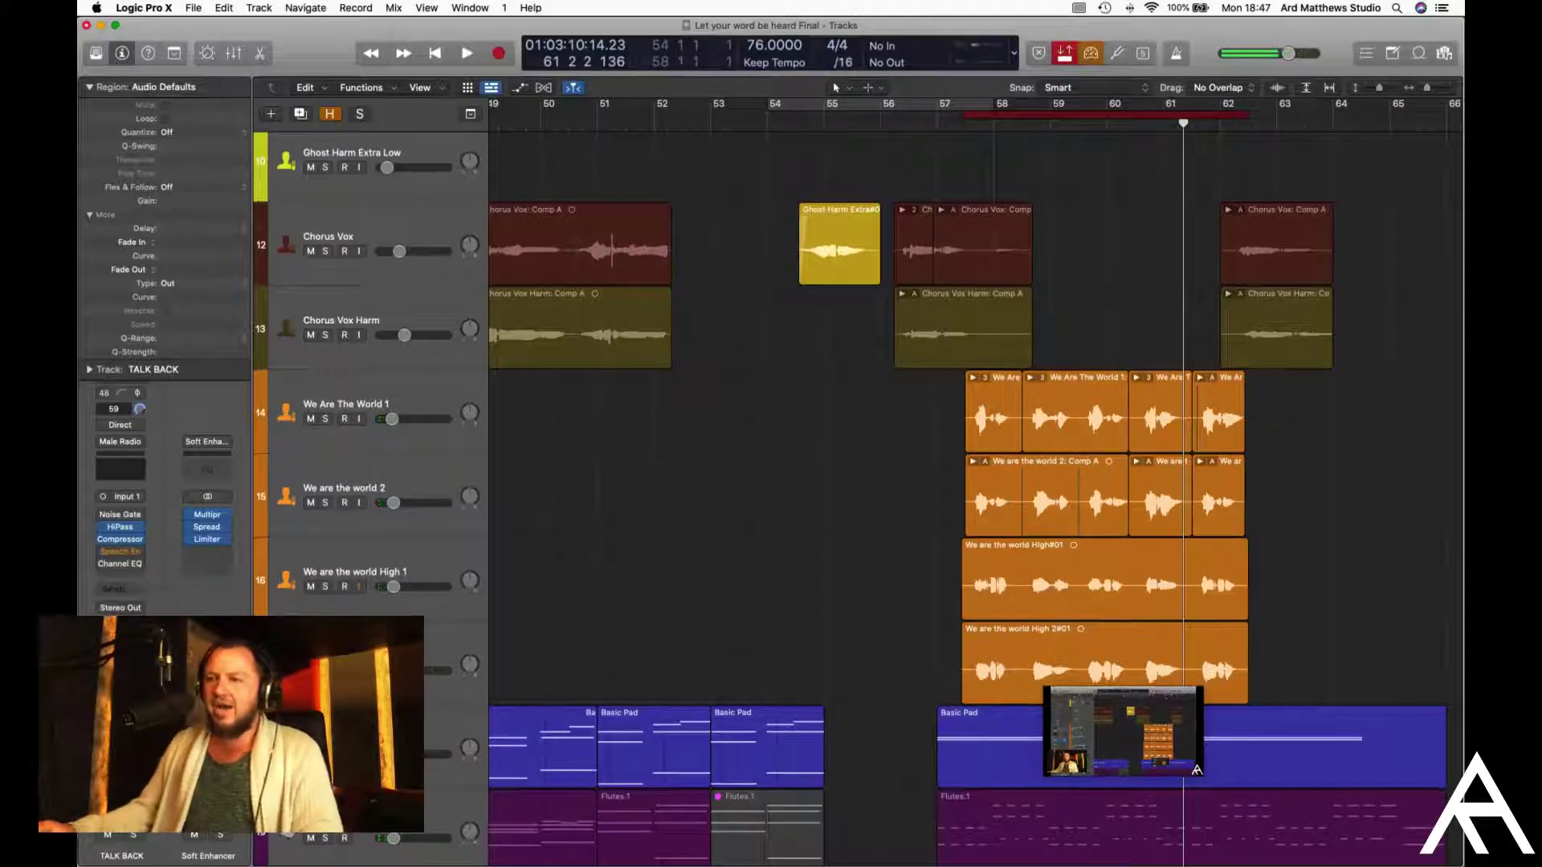
{"action": "left_click", "coordinate": [377, 650]}
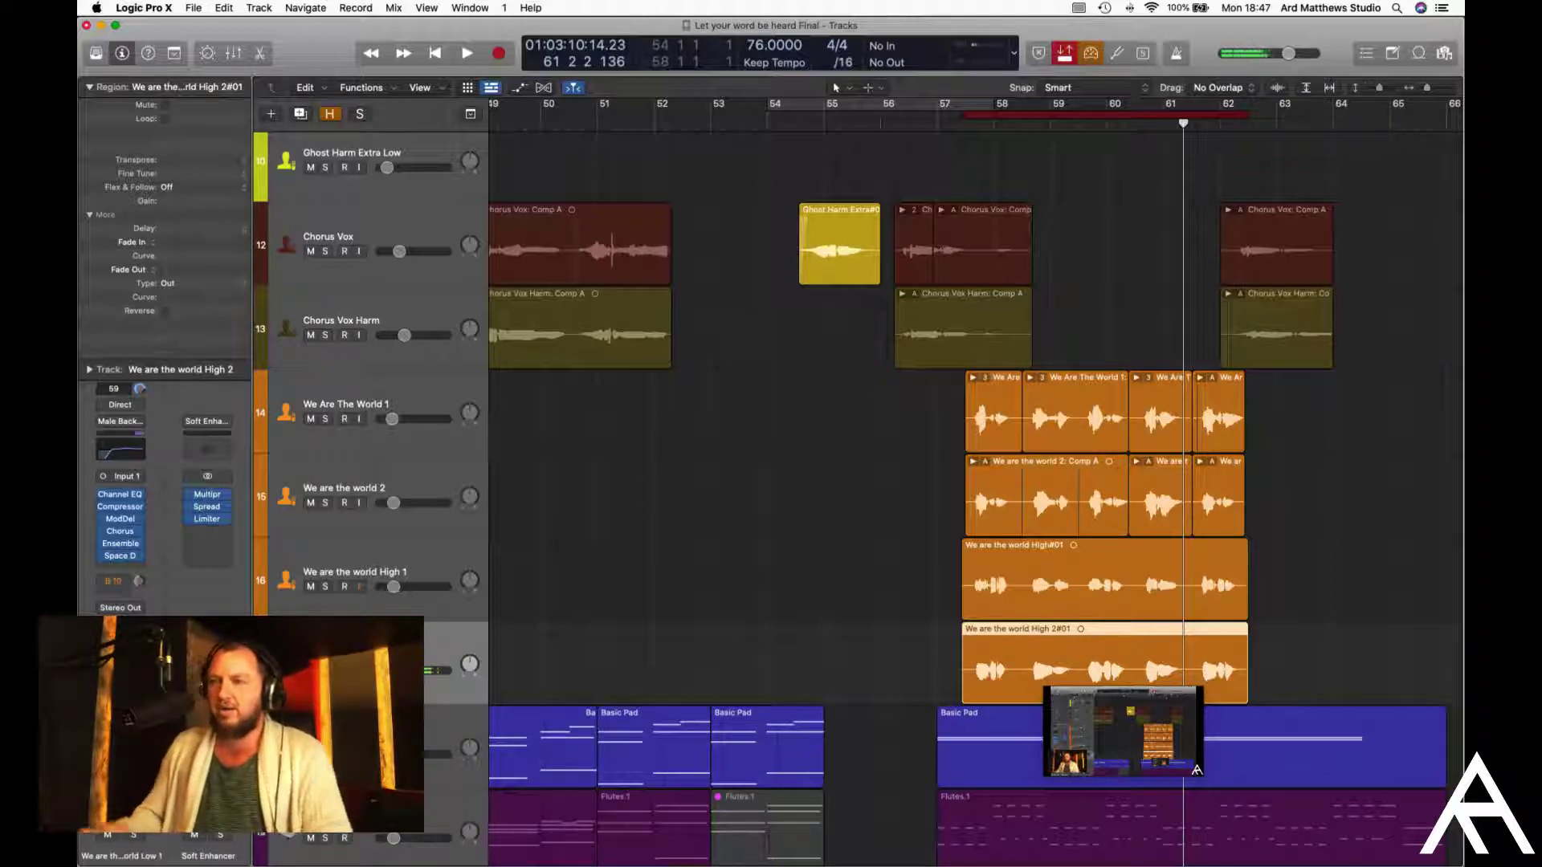
{"action": "left_click", "coordinate": [424, 564]}
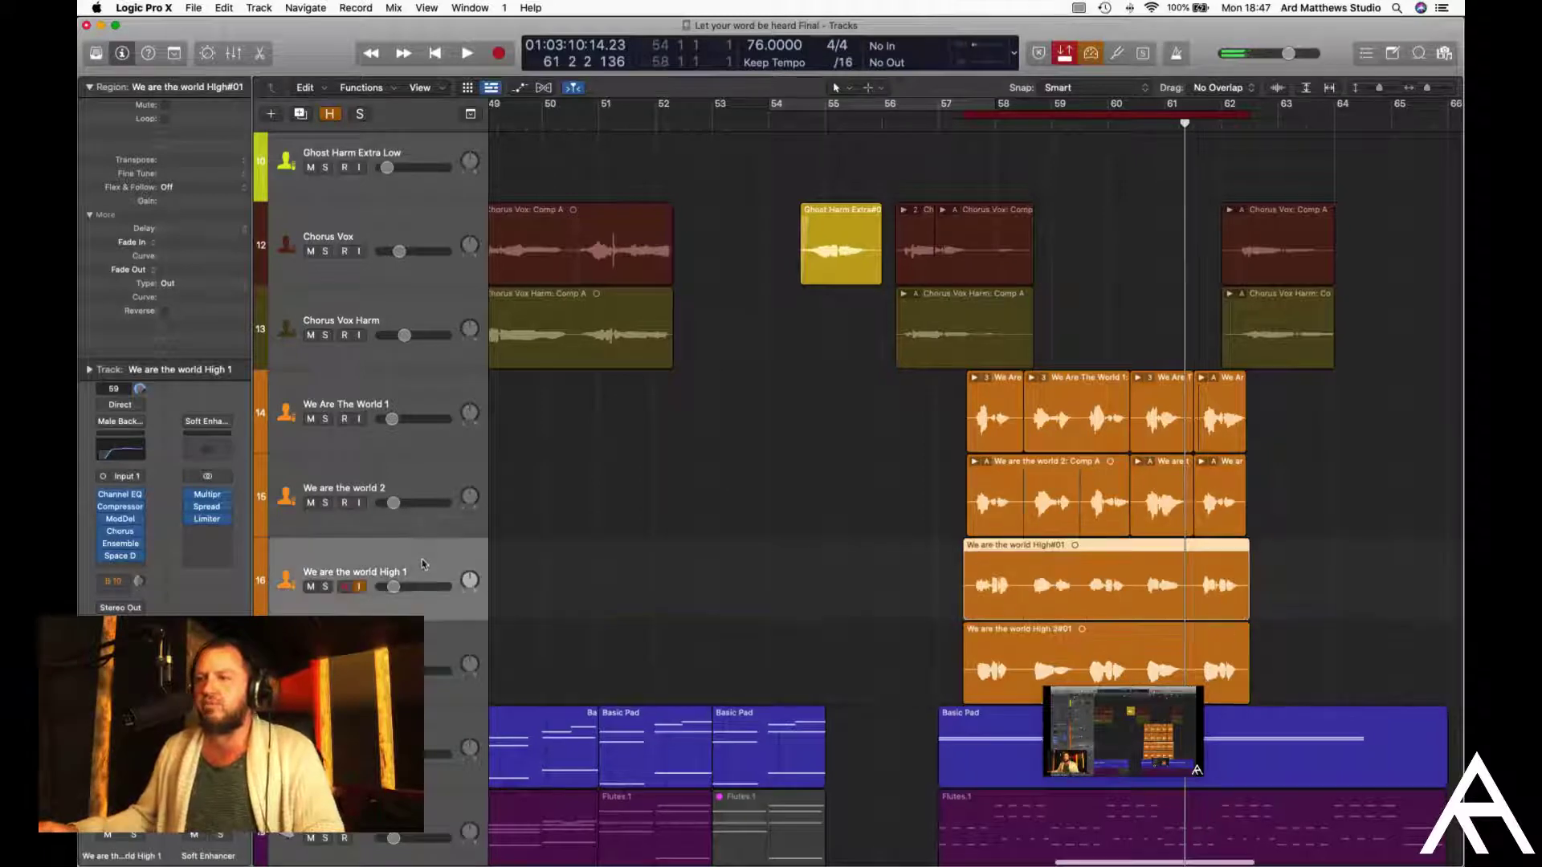
{"action": "scroll", "coordinate": [390, 612], "scroll_direction": "up", "scroll_amount": 10}
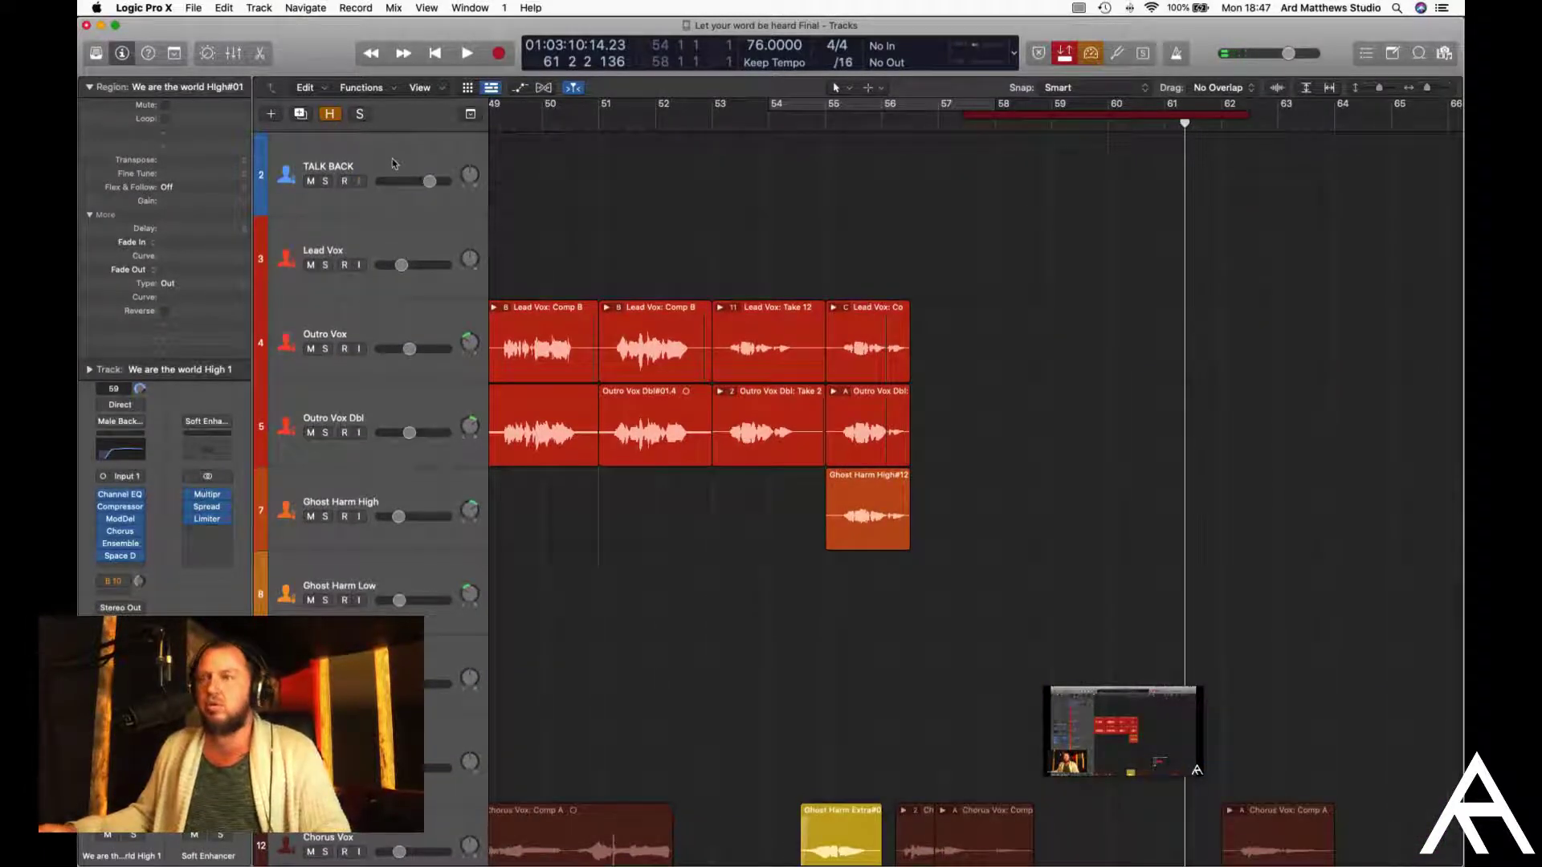
{"action": "left_click", "coordinate": [392, 159]}
{"action": "scroll", "coordinate": [404, 440], "scroll_direction": "down", "scroll_amount": 1}
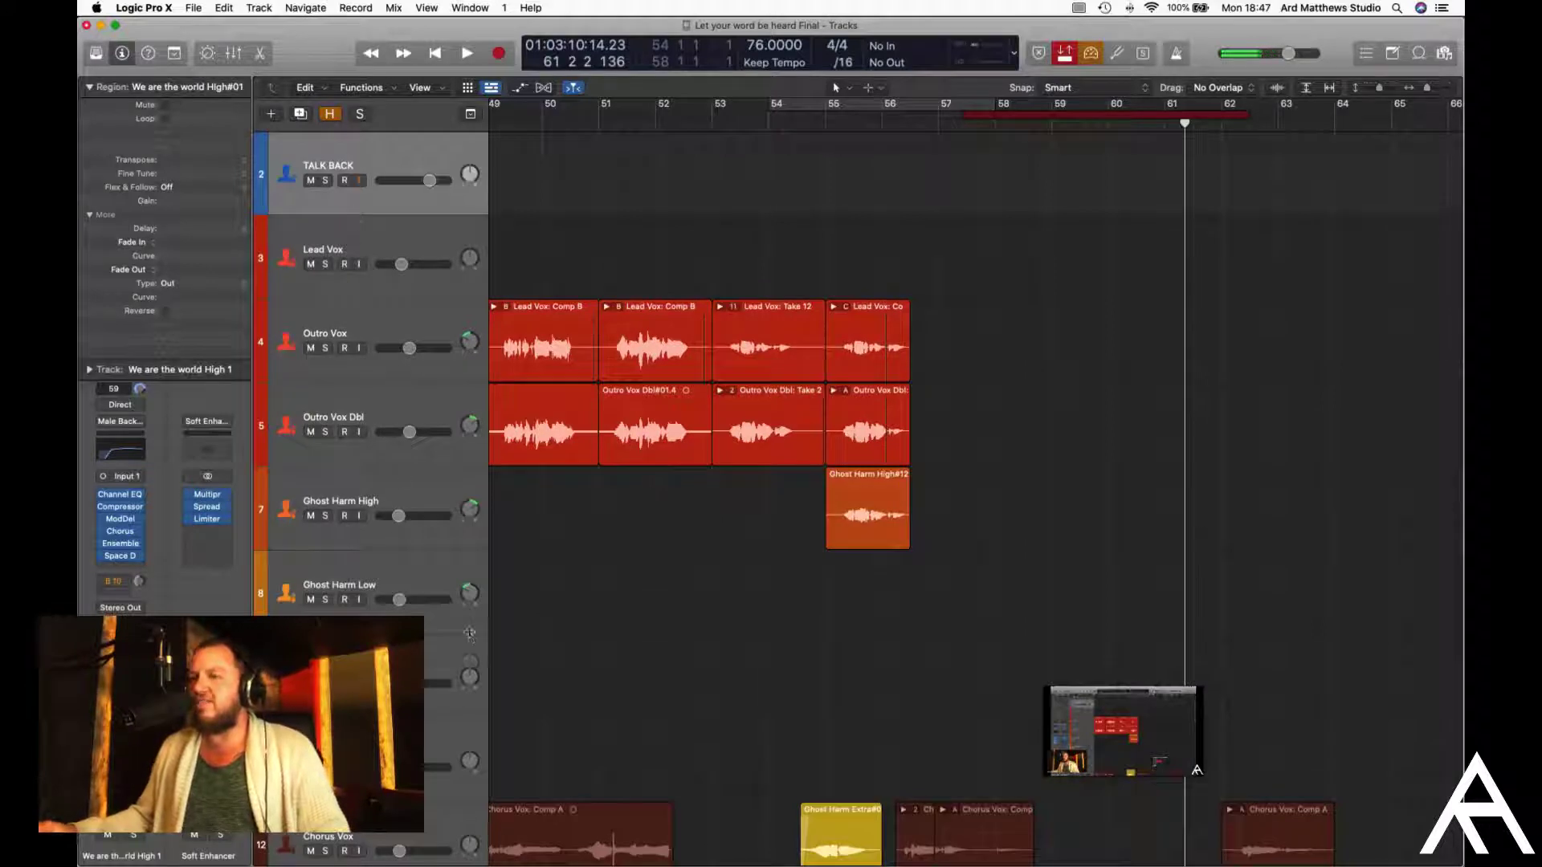
{"action": "scroll", "coordinate": [470, 634], "scroll_direction": "down", "scroll_amount": 10}
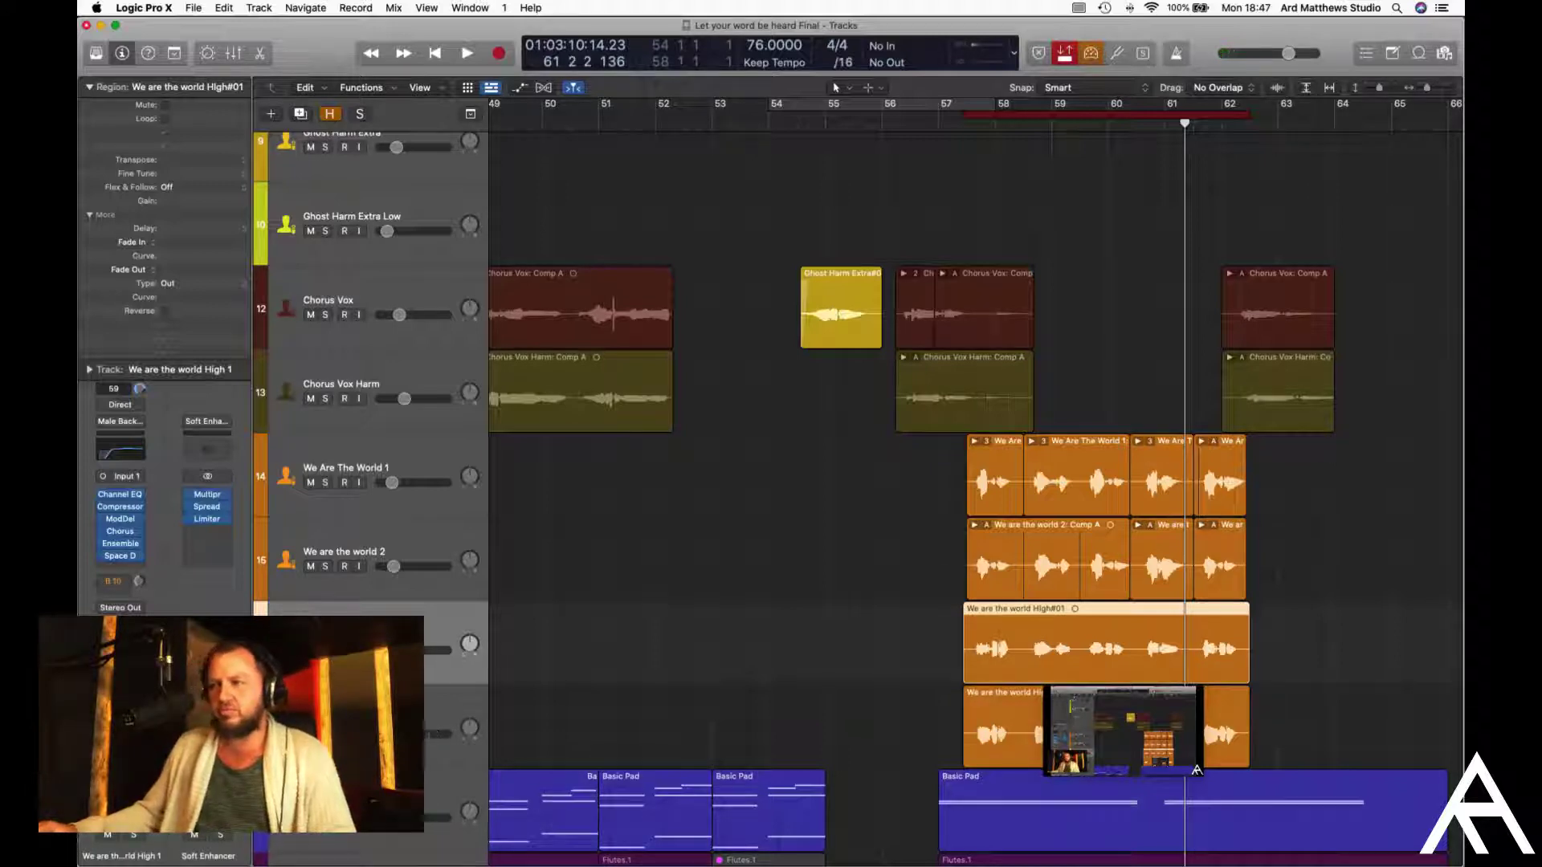
{"action": "scroll", "coordinate": [371, 598], "scroll_direction": "up", "scroll_amount": 10}
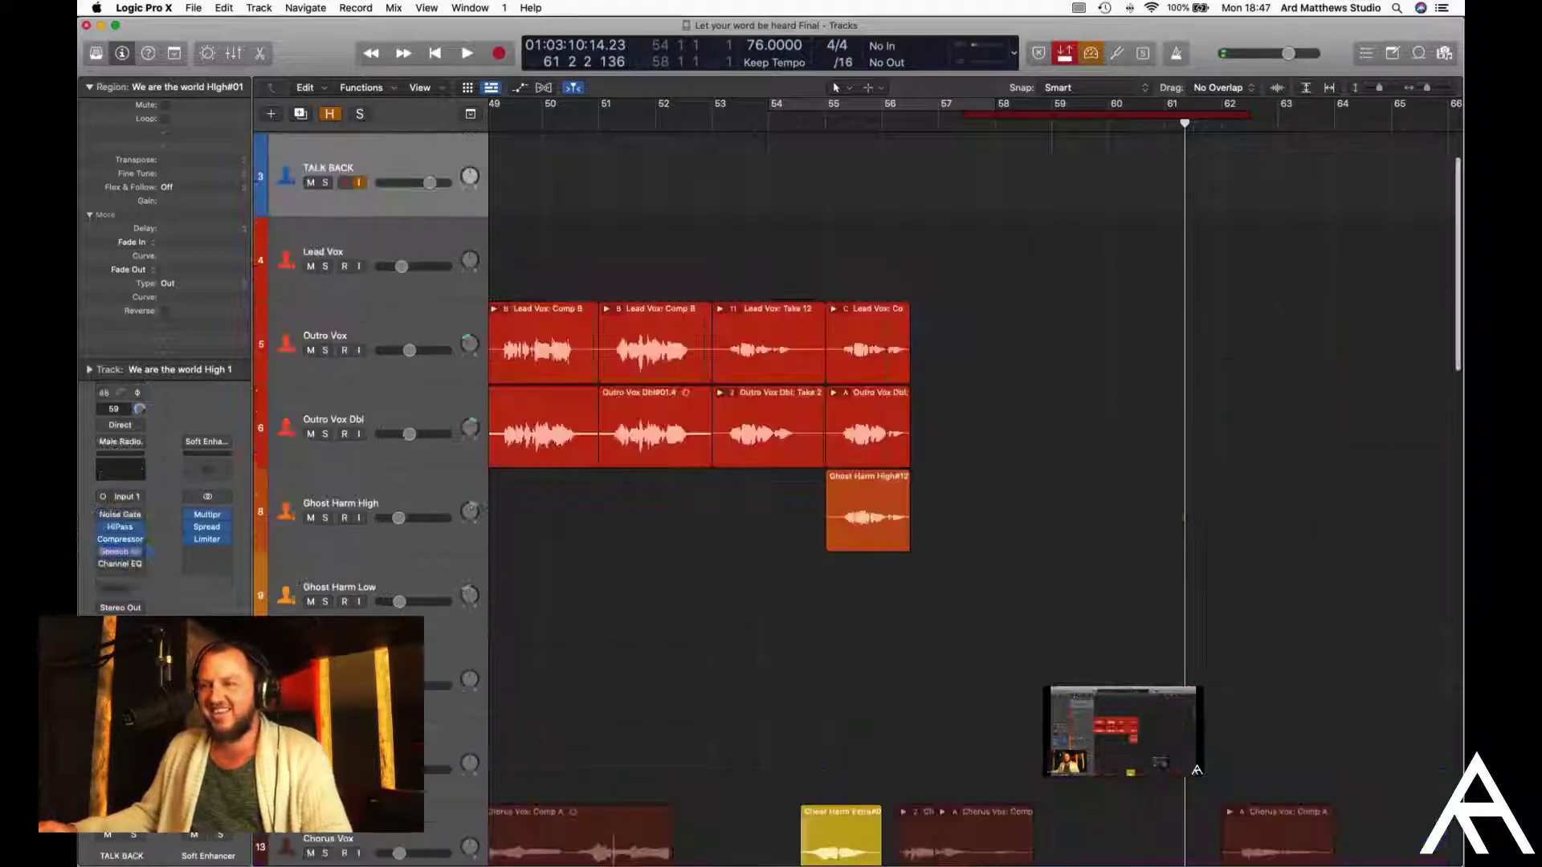
{"action": "scroll", "coordinate": [488, 486], "scroll_direction": "up", "scroll_amount": 2}
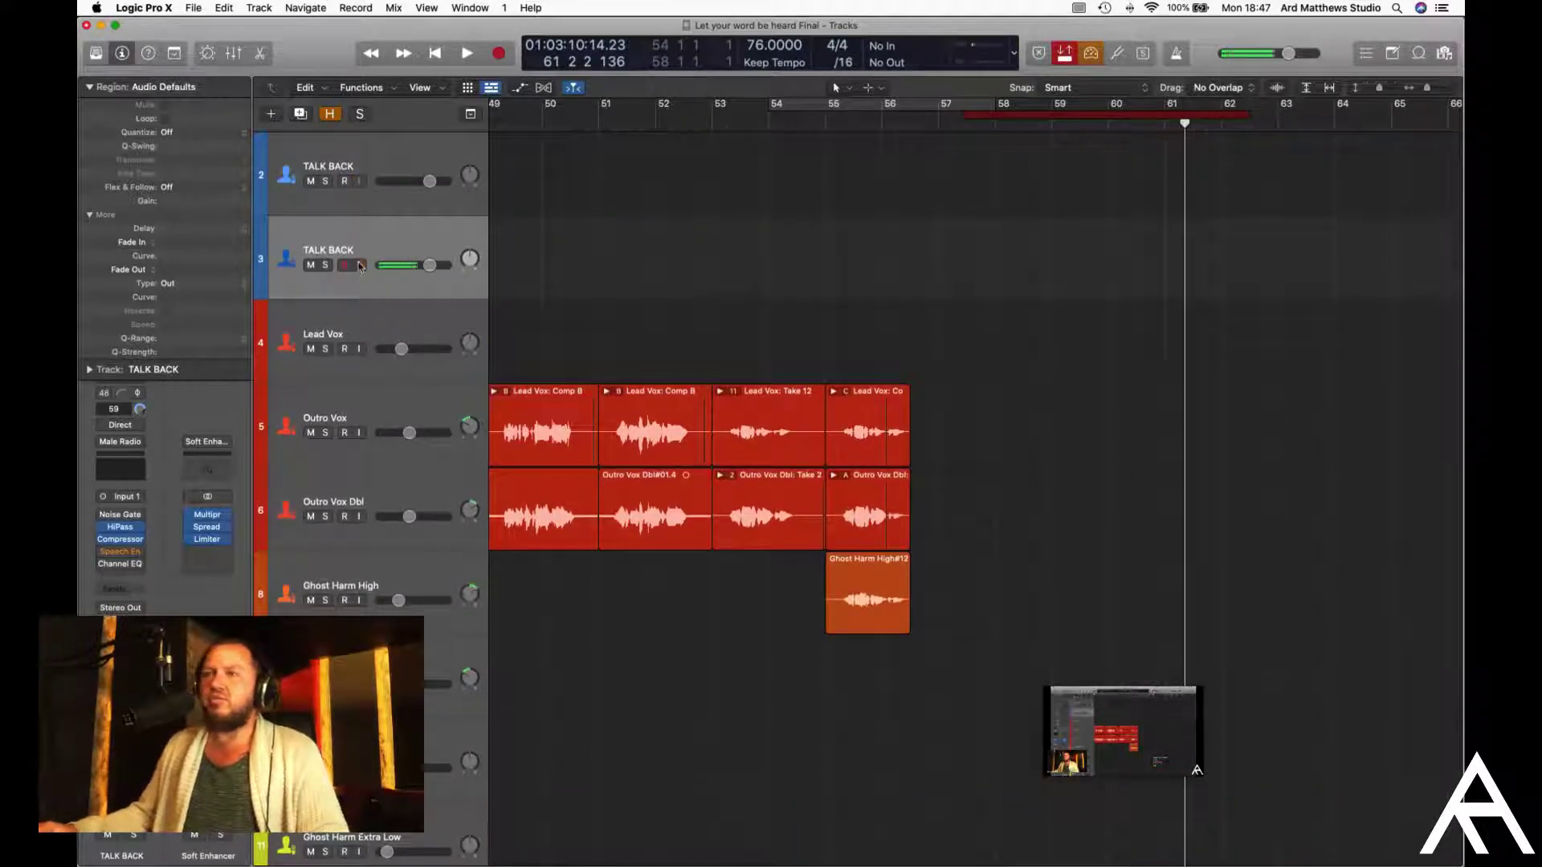
Duplicate the We are the world High 1 track as We are the world High 2 and record a harmony take on it from bar 57
{"action": "scroll", "coordinate": [378, 193], "scroll_direction": "down", "scroll_amount": 15}
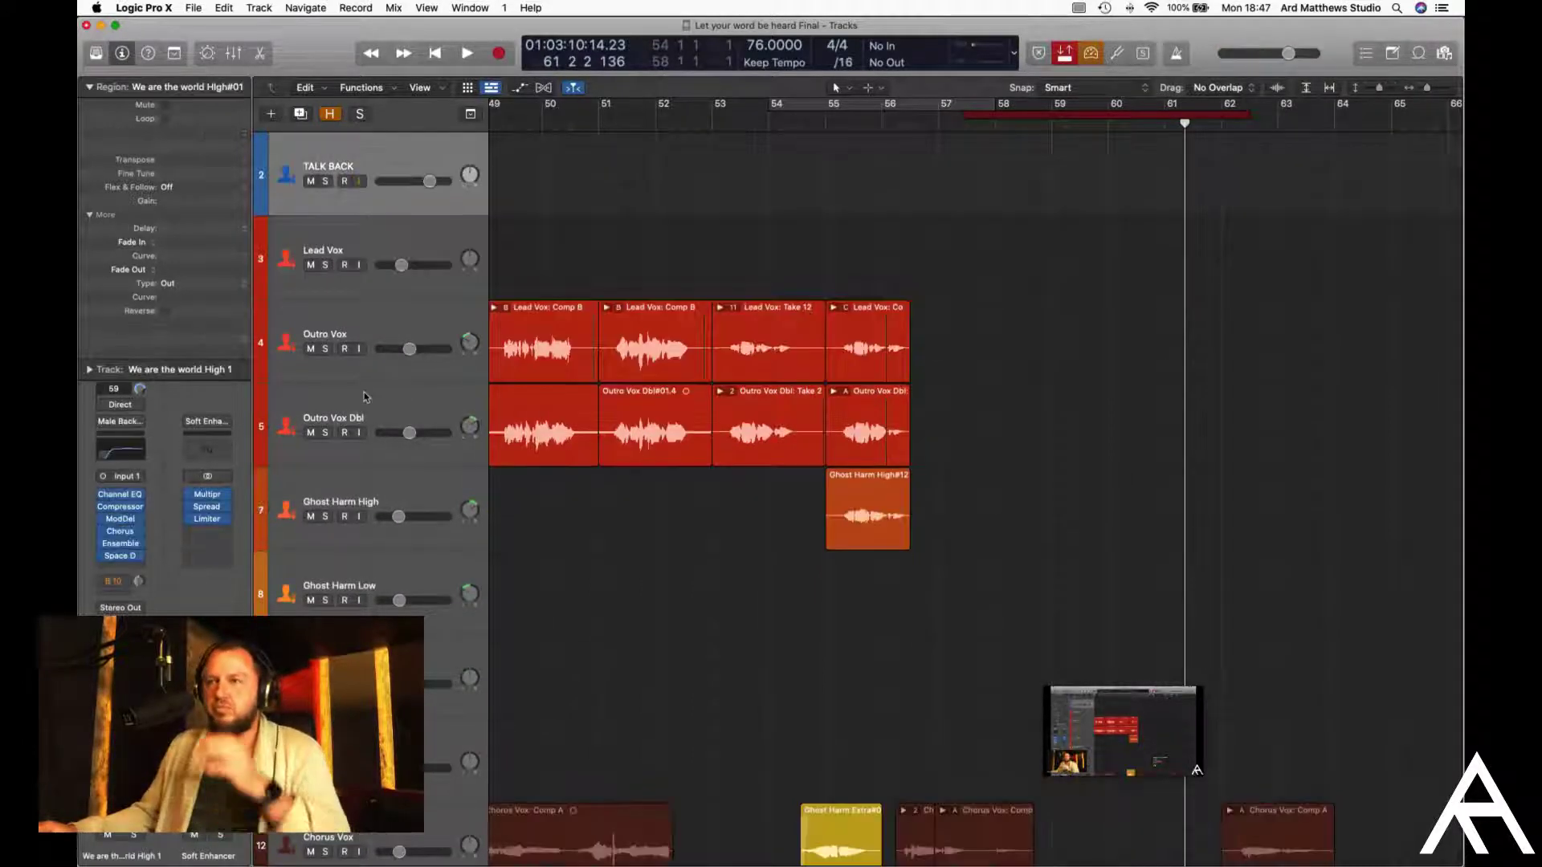
{"action": "left_click", "coordinate": [391, 432]}
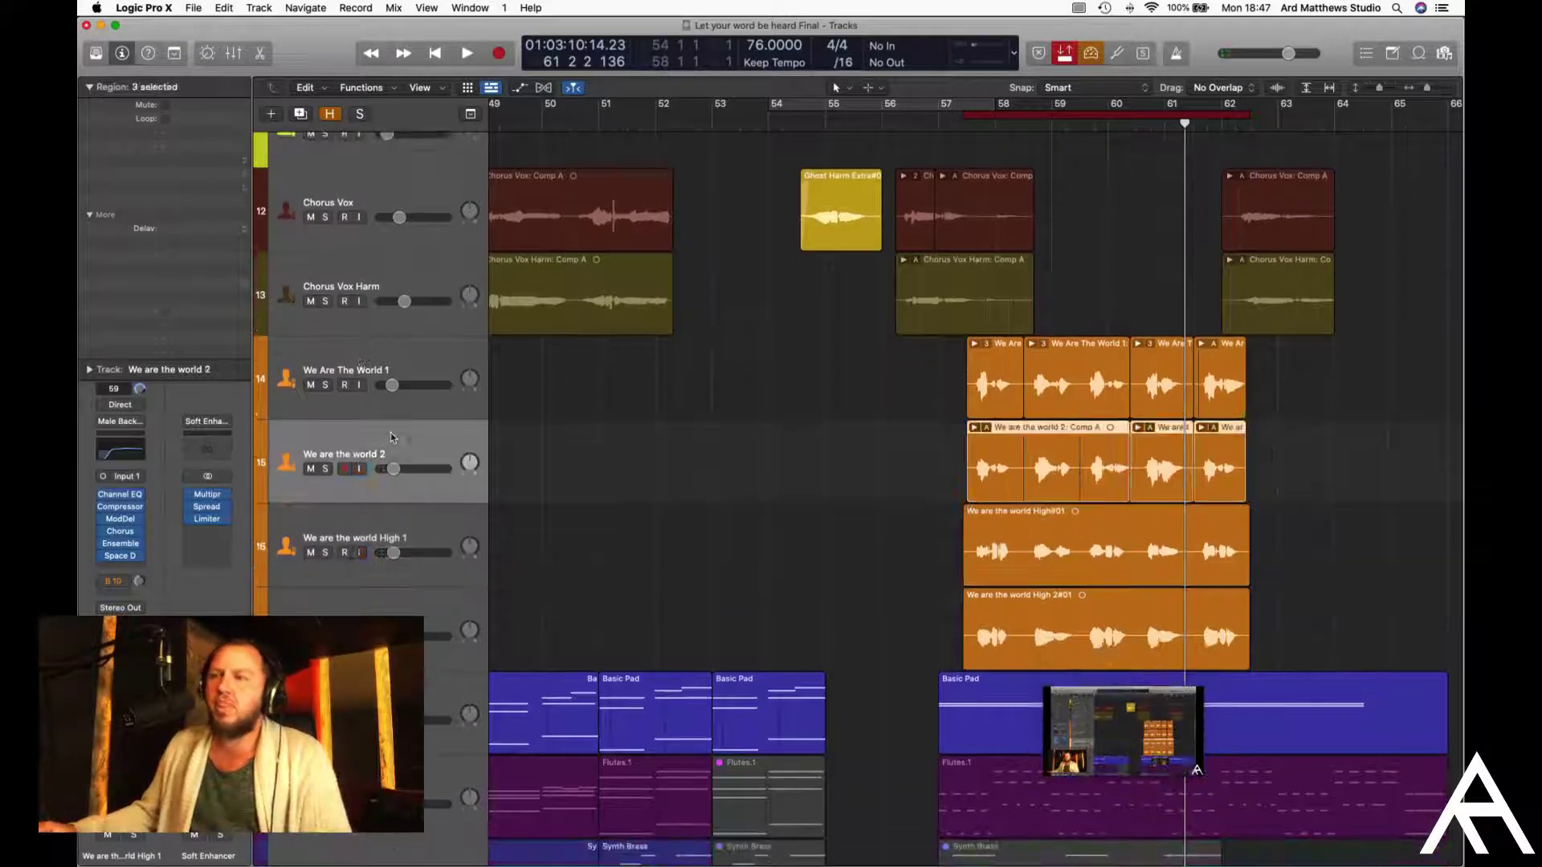
{"action": "left_click", "coordinate": [431, 532]}
{"action": "key", "text": "super+d"}
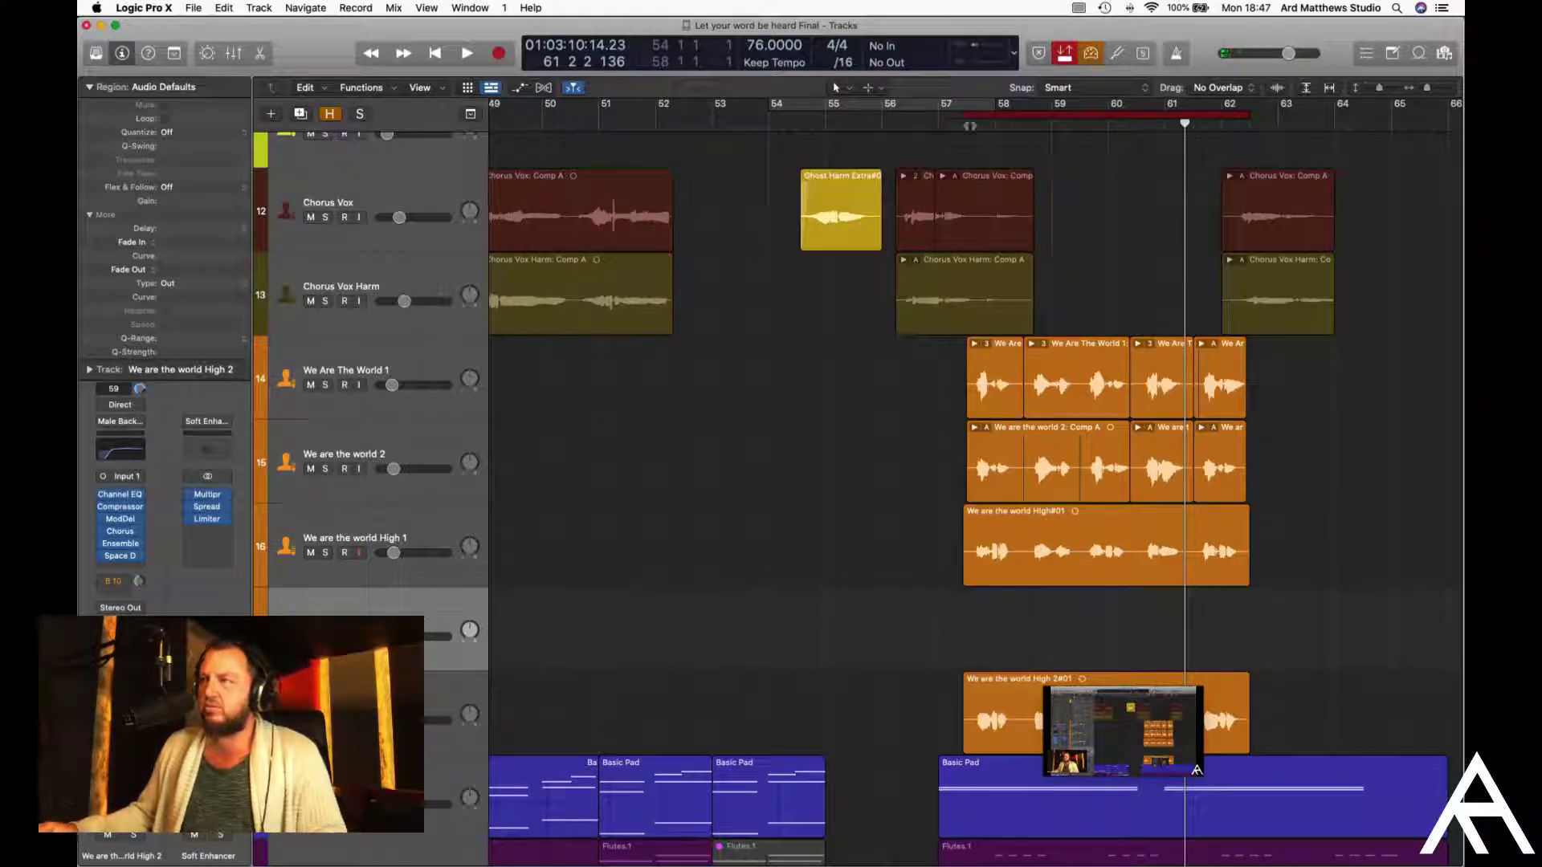
{"action": "key", "text": "Return"}
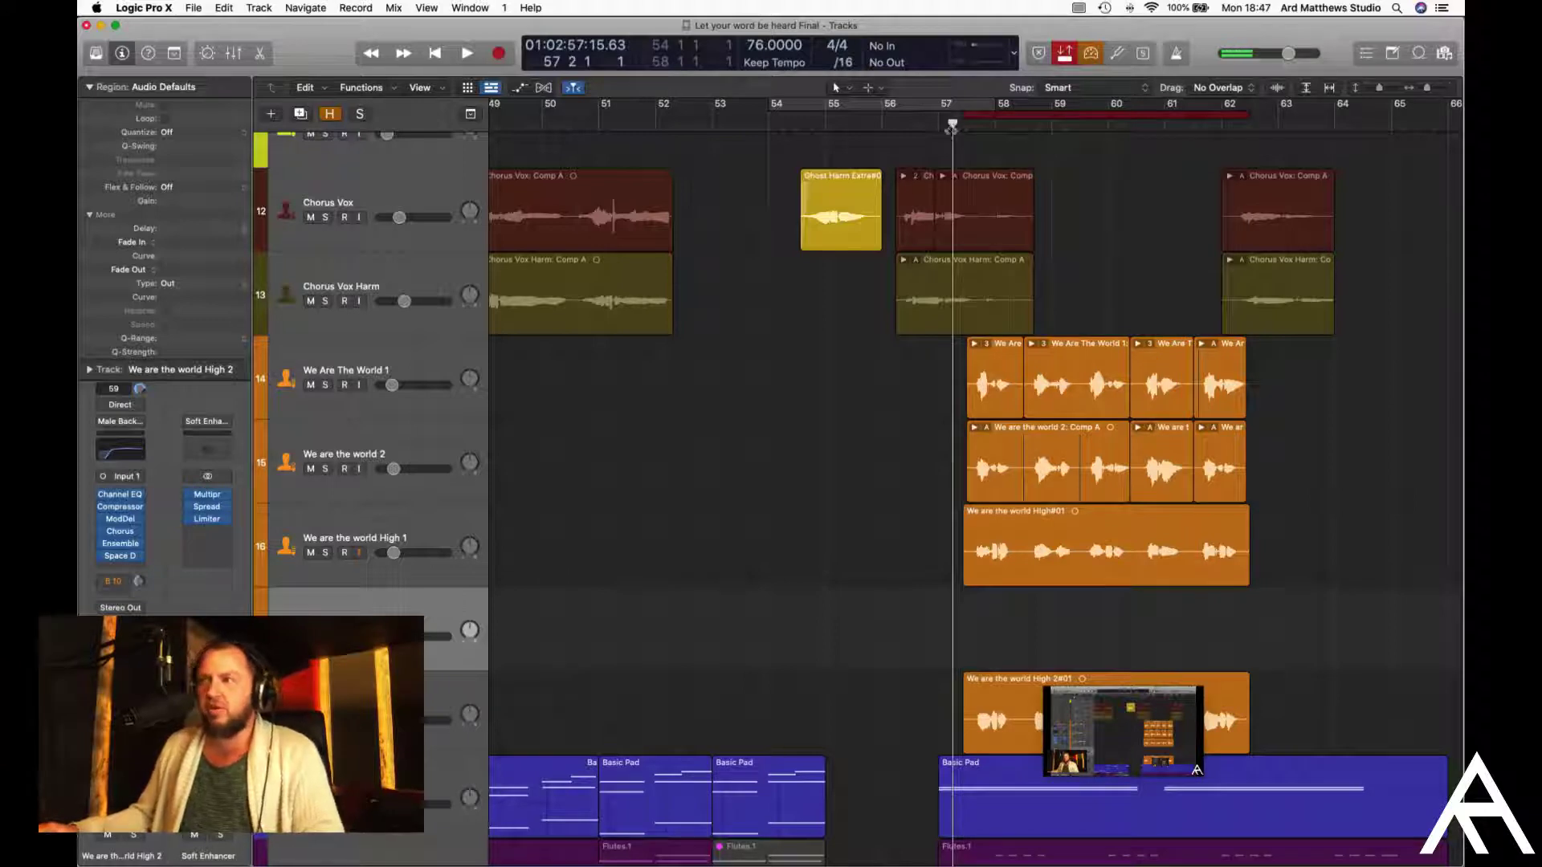
{"action": "left_click", "coordinate": [884, 240], "text": "super"}
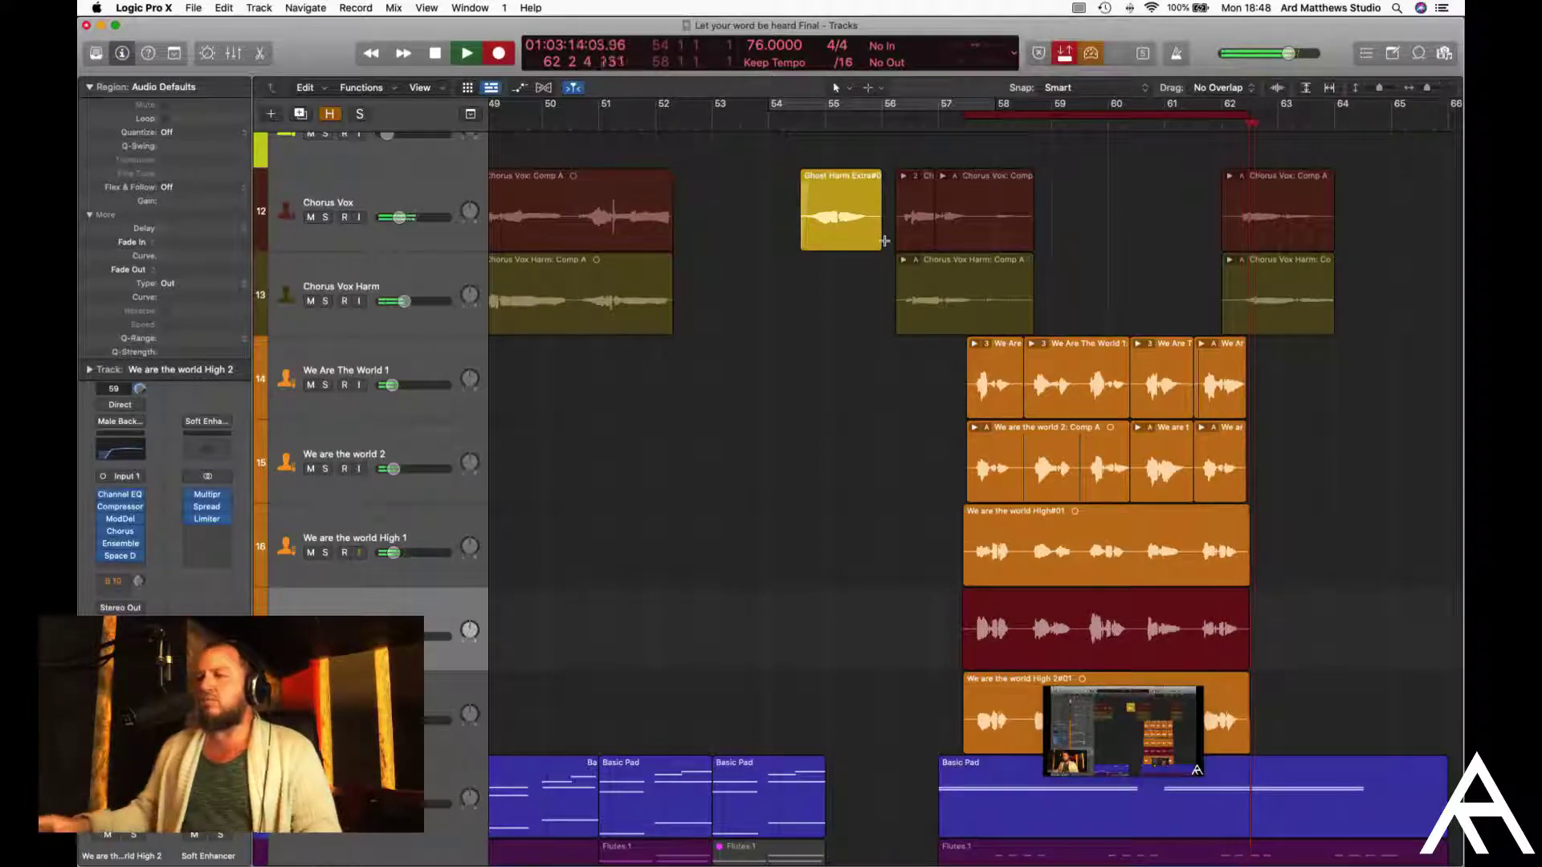
{"action": "key", "text": "space"}
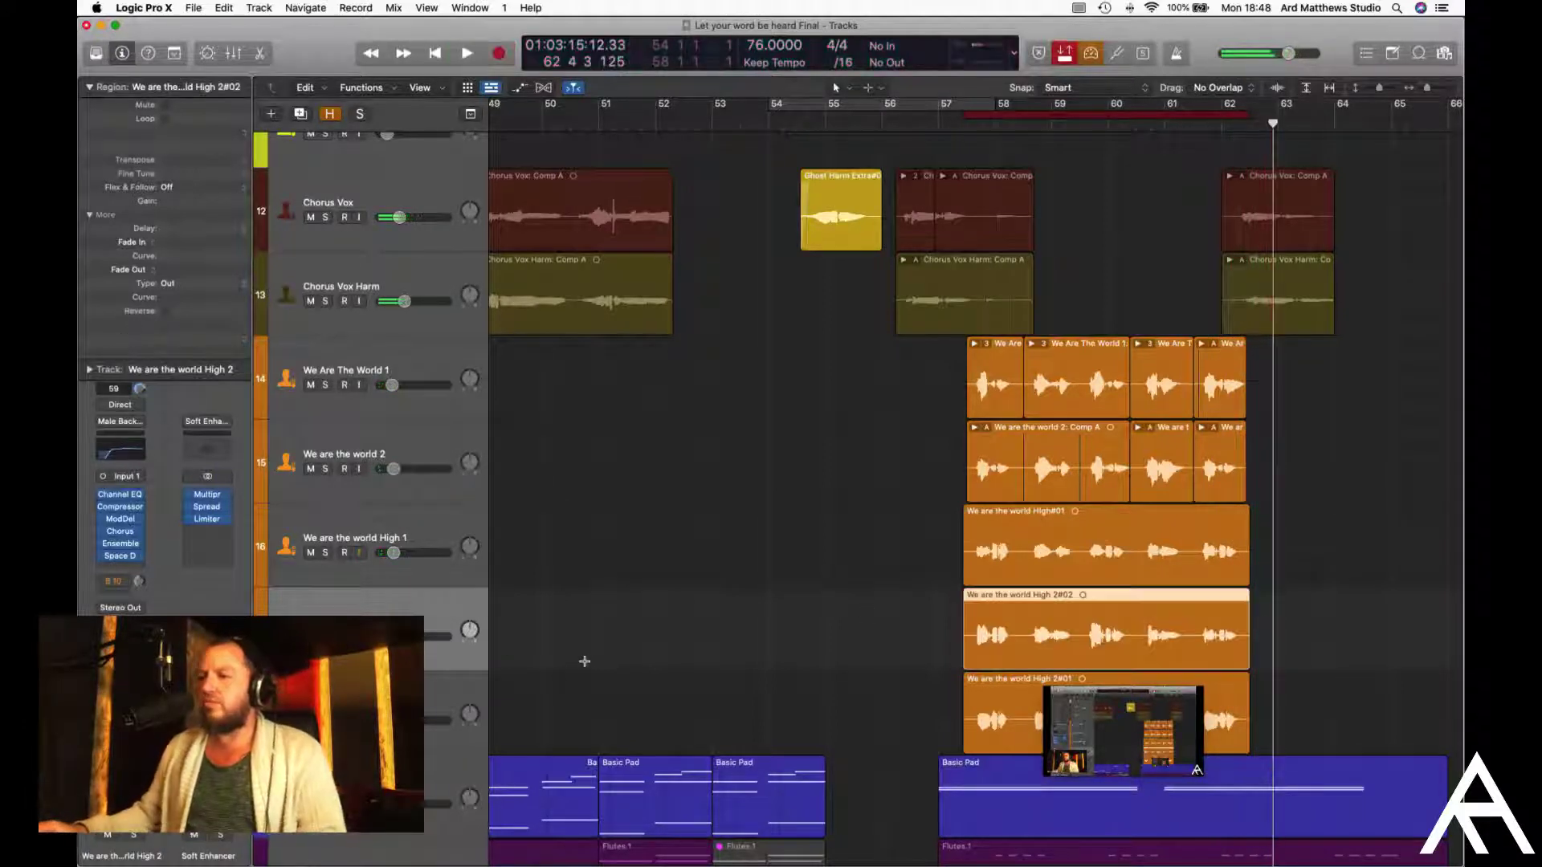
Add a duplicate track named We are the world High 3 below High 2 and record another harmony take on it
{"action": "key", "text": "super+d"}
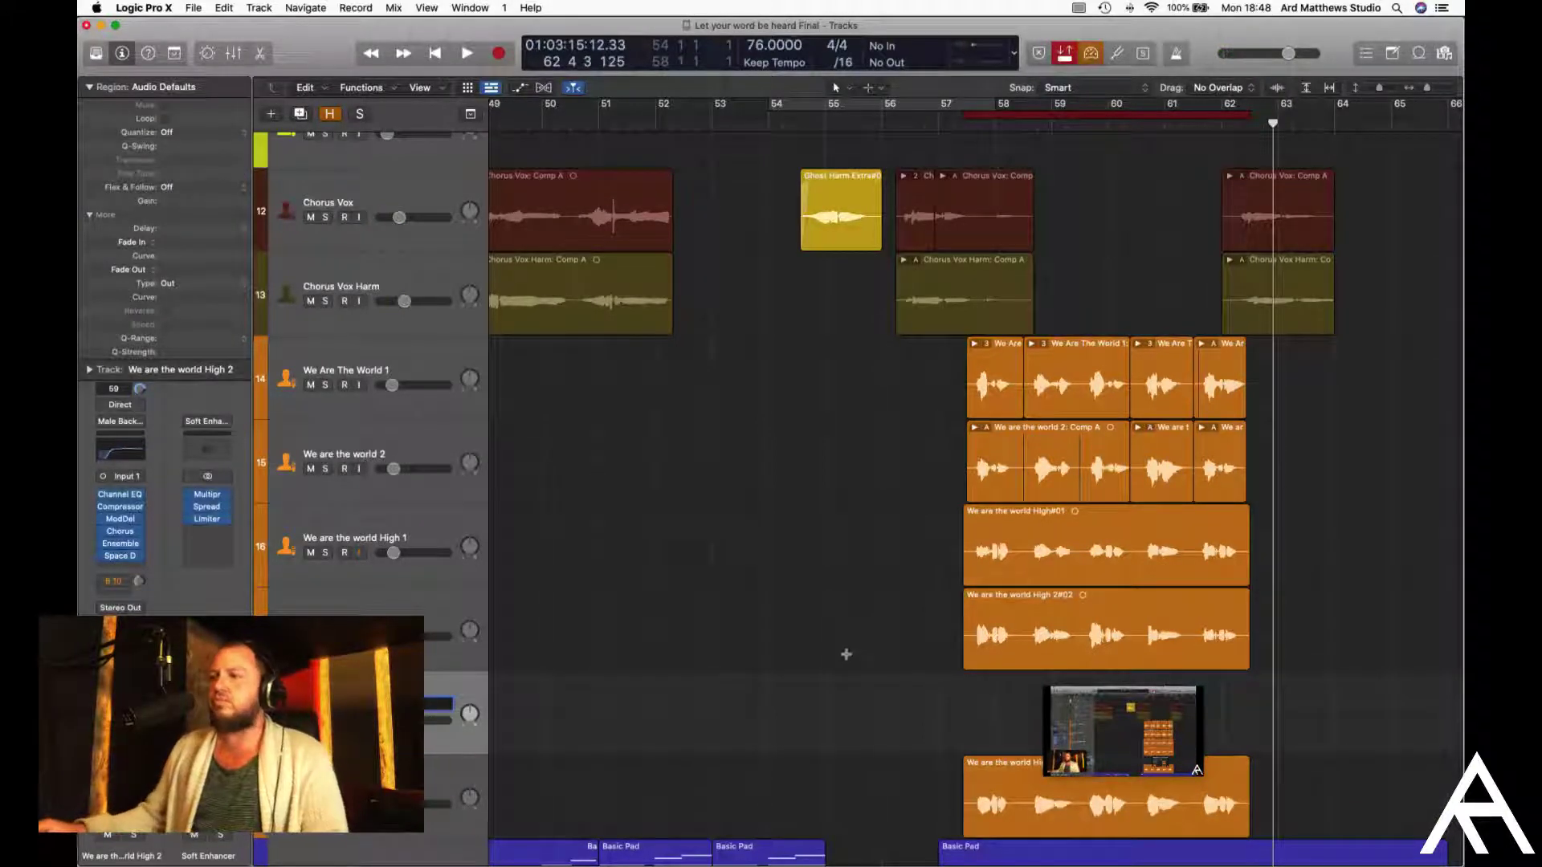
{"action": "left_click", "coordinate": [951, 125]}
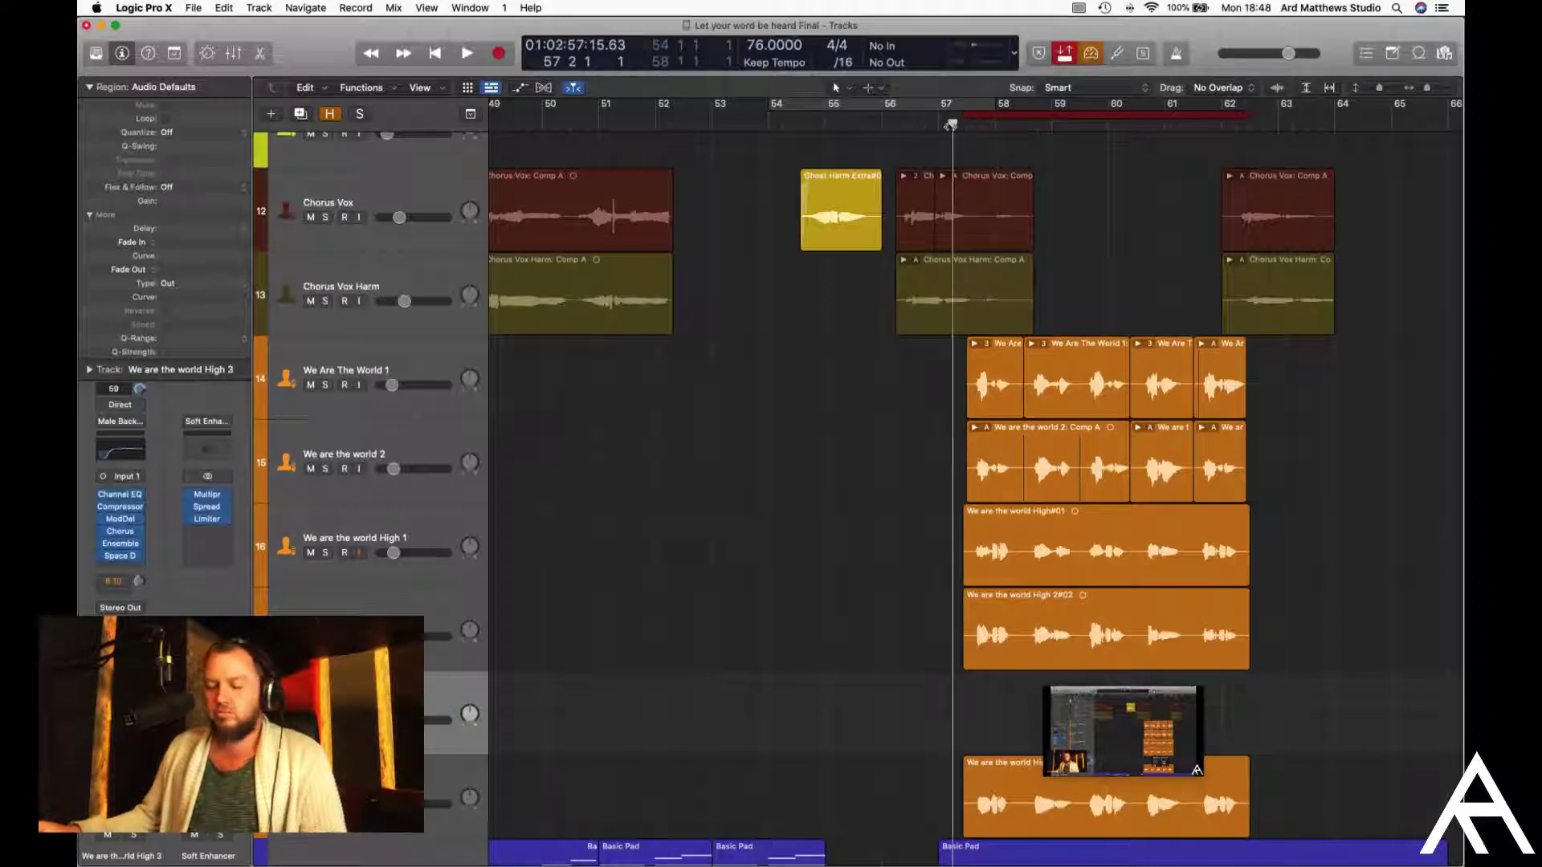
{"action": "key", "text": "space"}
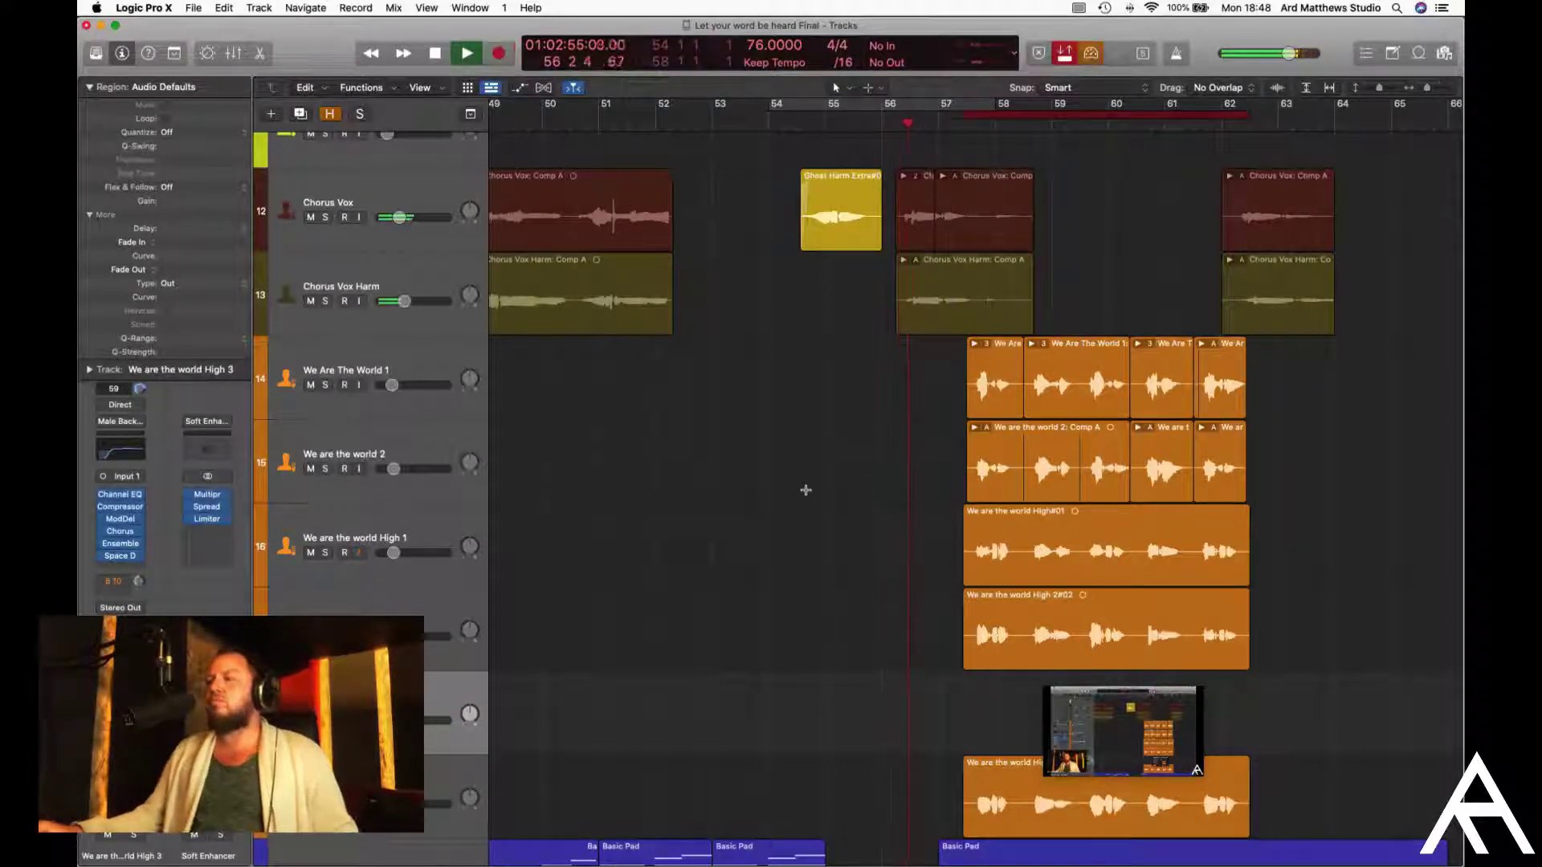
{"action": "scroll", "coordinate": [815, 450], "scroll_direction": "down", "scroll_amount": 4}
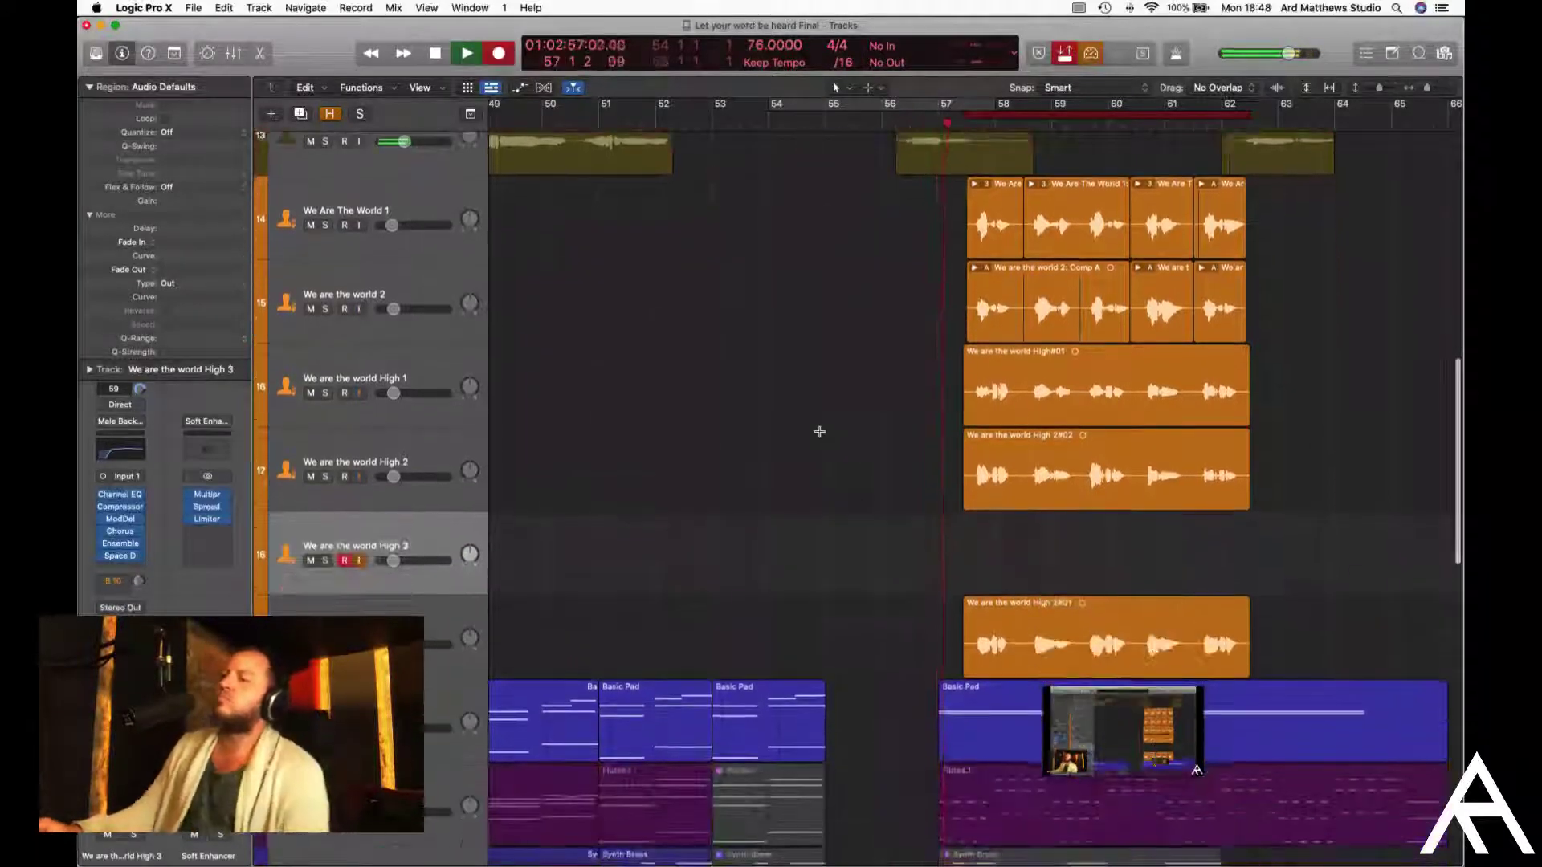
{"action": "scroll", "coordinate": [819, 431], "scroll_direction": "right", "scroll_amount": 2}
{"action": "key", "text": "r"}
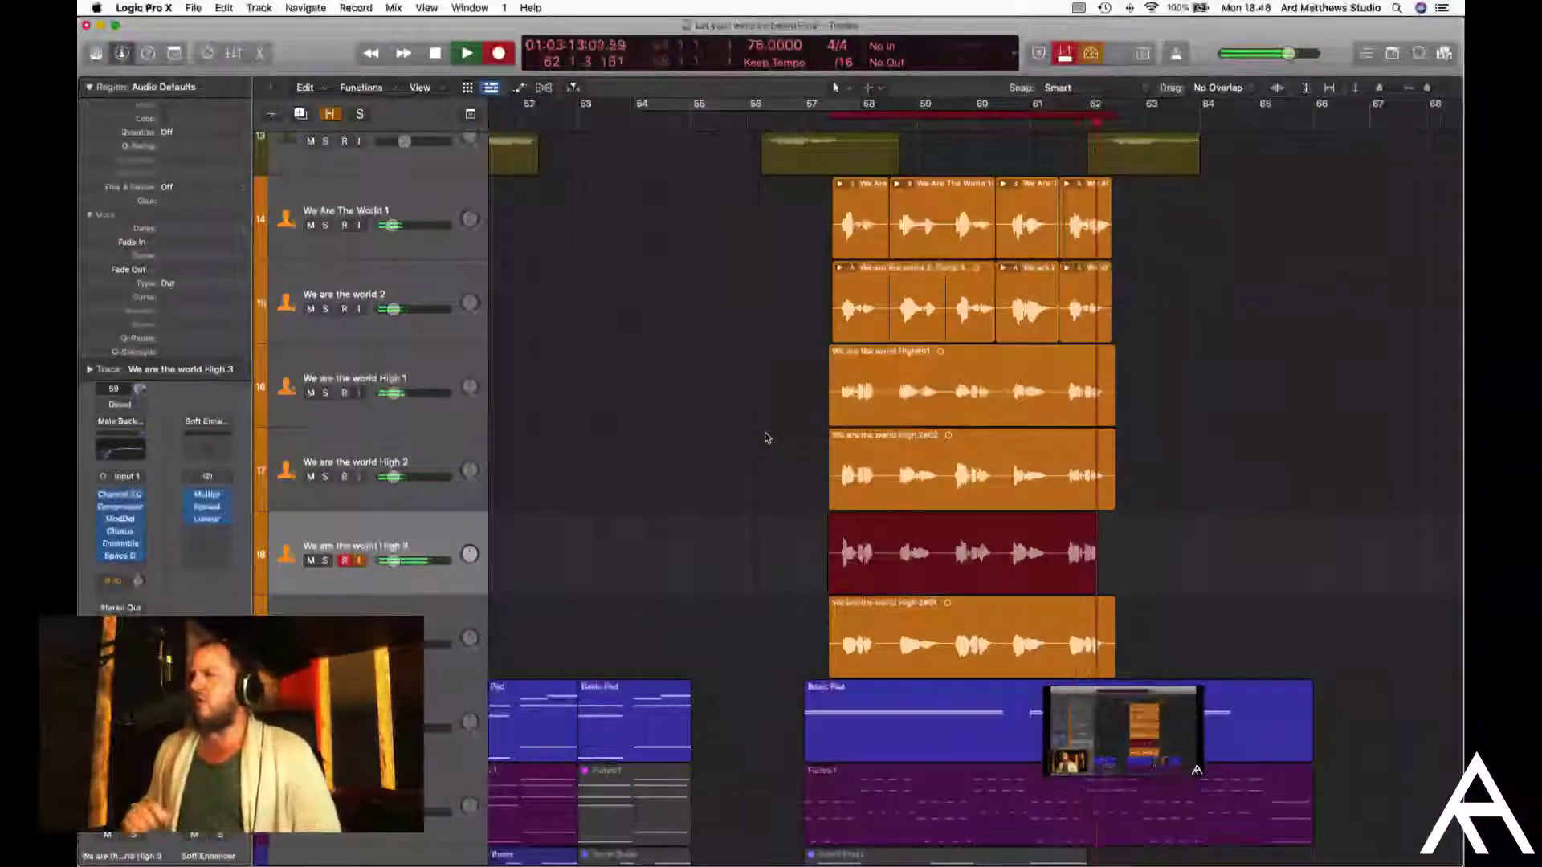
{"action": "key", "text": "space"}
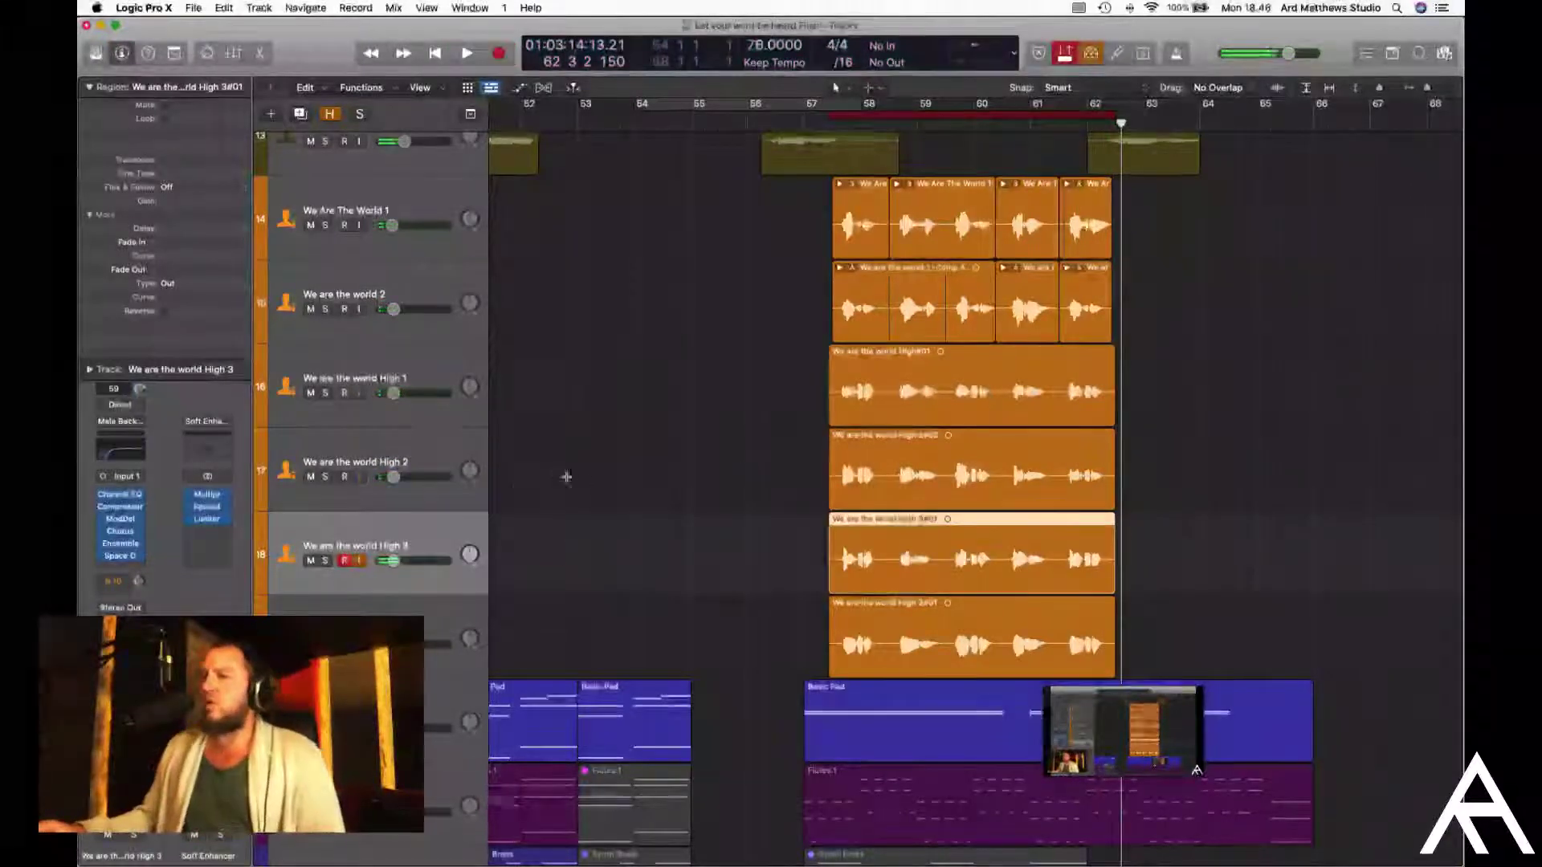
Turn on input monitoring for the TALK BACK track
{"action": "scroll", "coordinate": [362, 568], "scroll_direction": "up", "scroll_amount": 10}
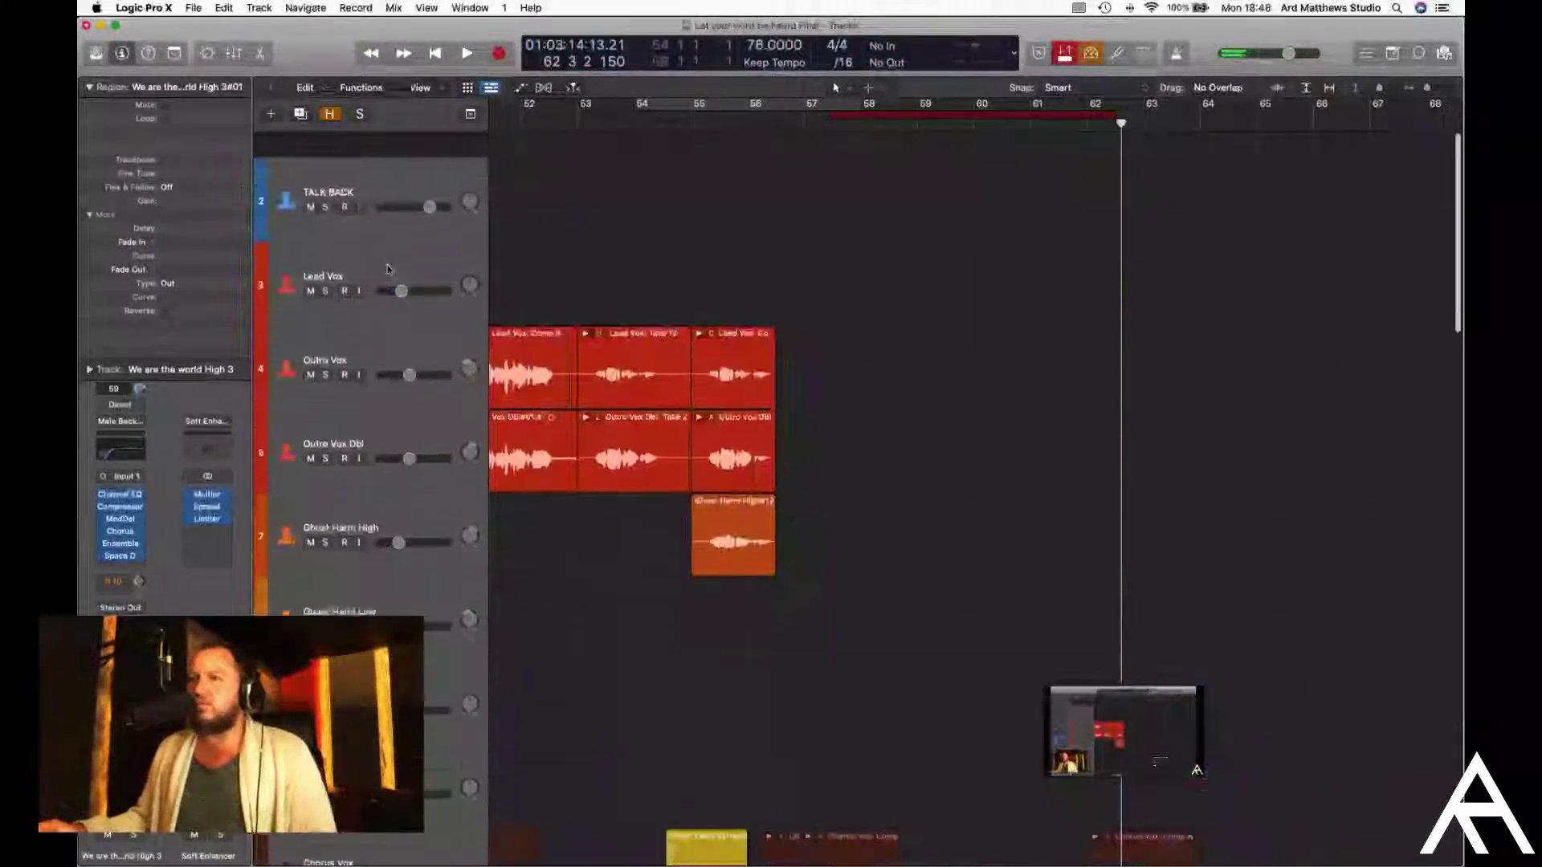
{"action": "left_click", "coordinate": [359, 181]}
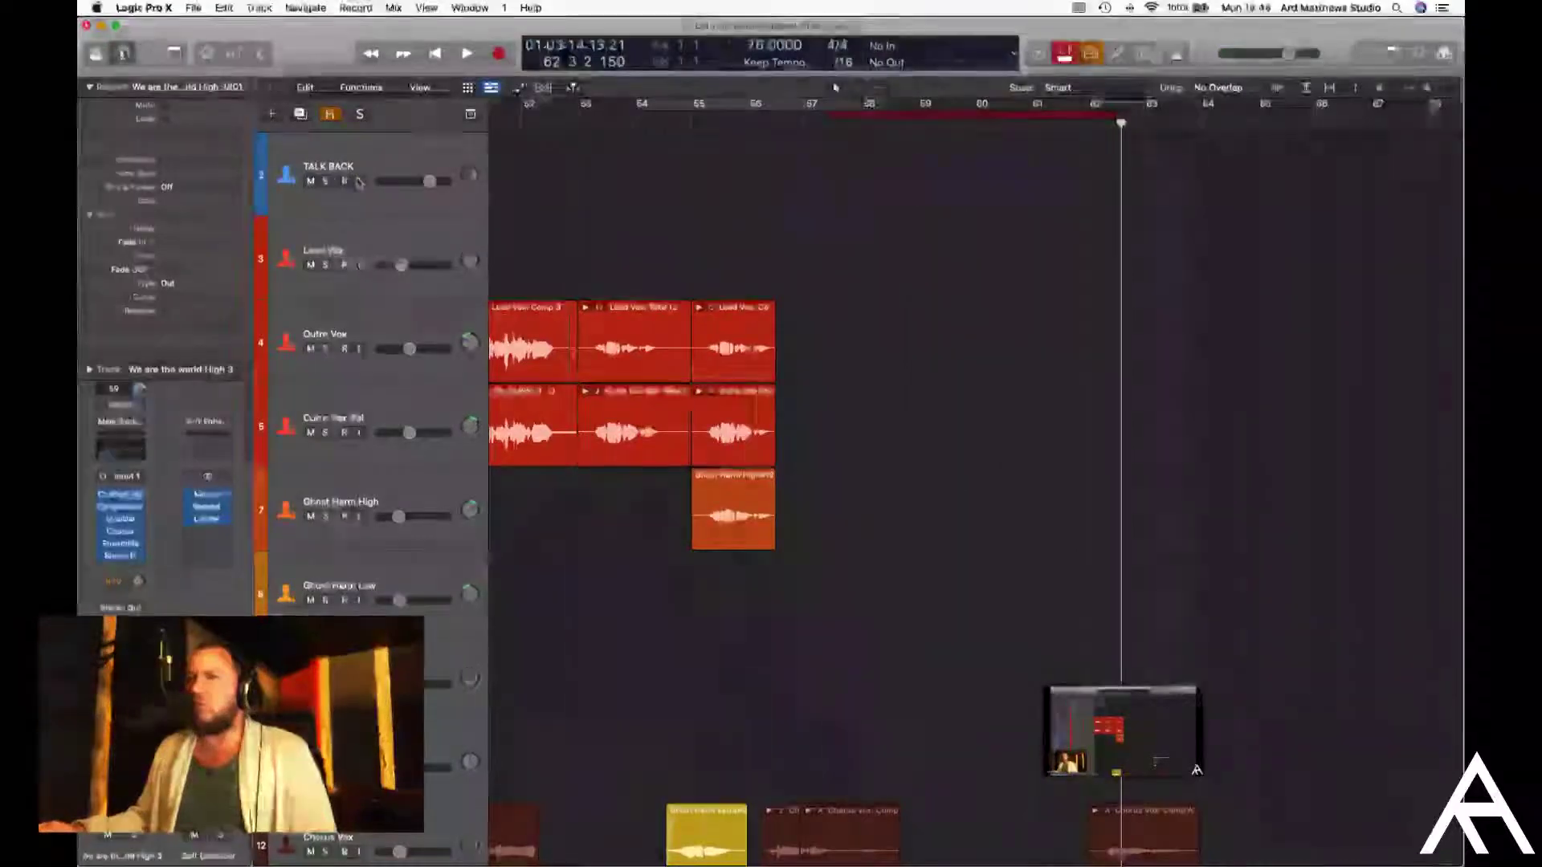
Pan the We Are The World 1 and We are the world 2 tracks slightly apart, then reselect the TALK BACK track
{"action": "scroll", "coordinate": [594, 608], "scroll_direction": "down", "scroll_amount": 10}
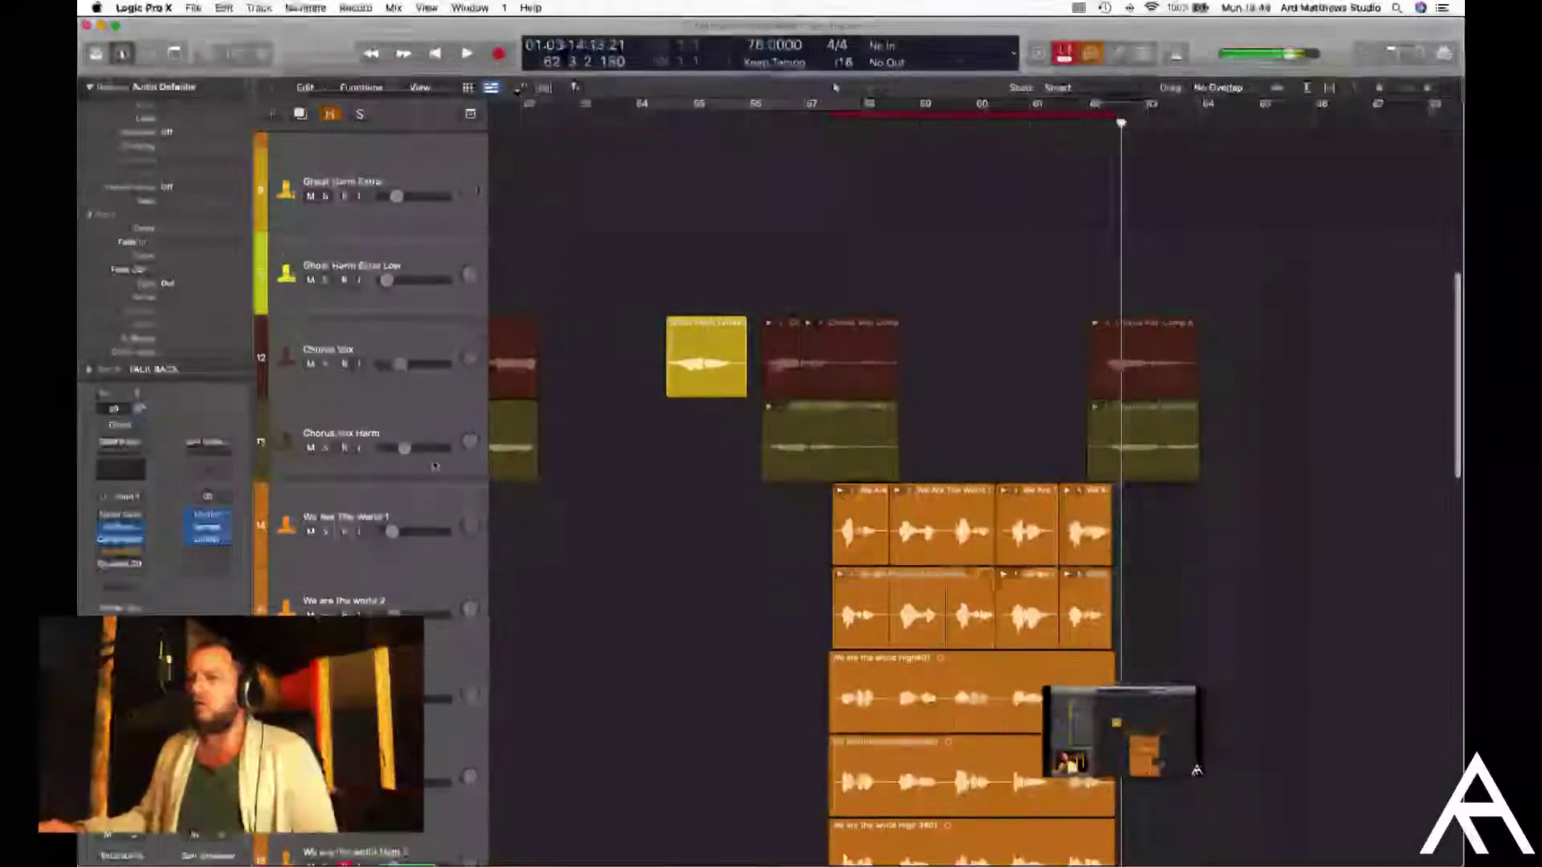
{"action": "scroll", "coordinate": [594, 608], "scroll_direction": "down", "scroll_amount": 1}
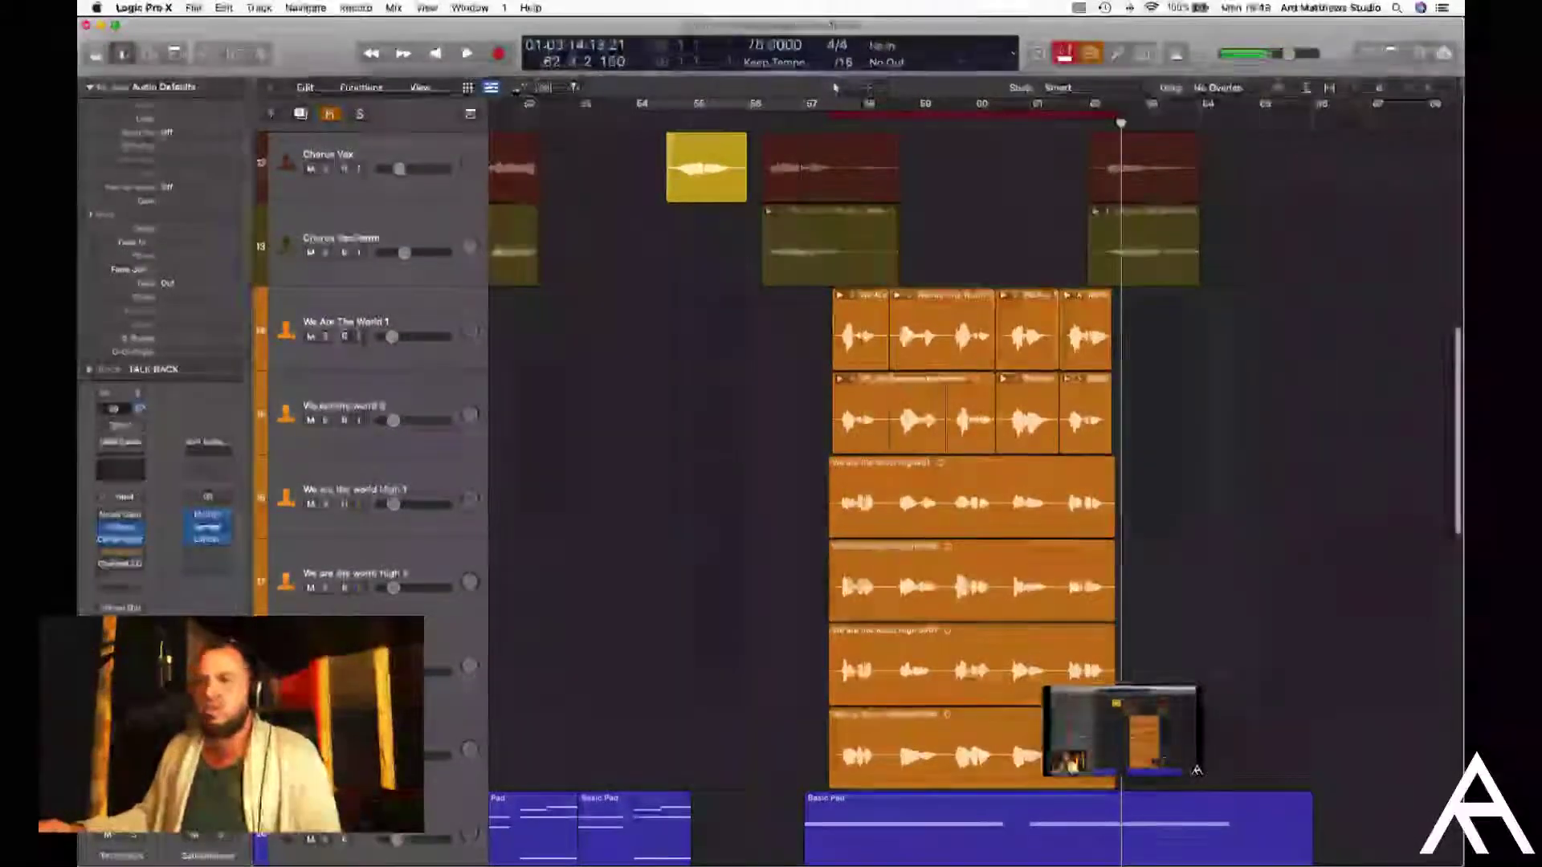
{"action": "scroll", "coordinate": [655, 666], "scroll_direction": "down", "scroll_amount": 2}
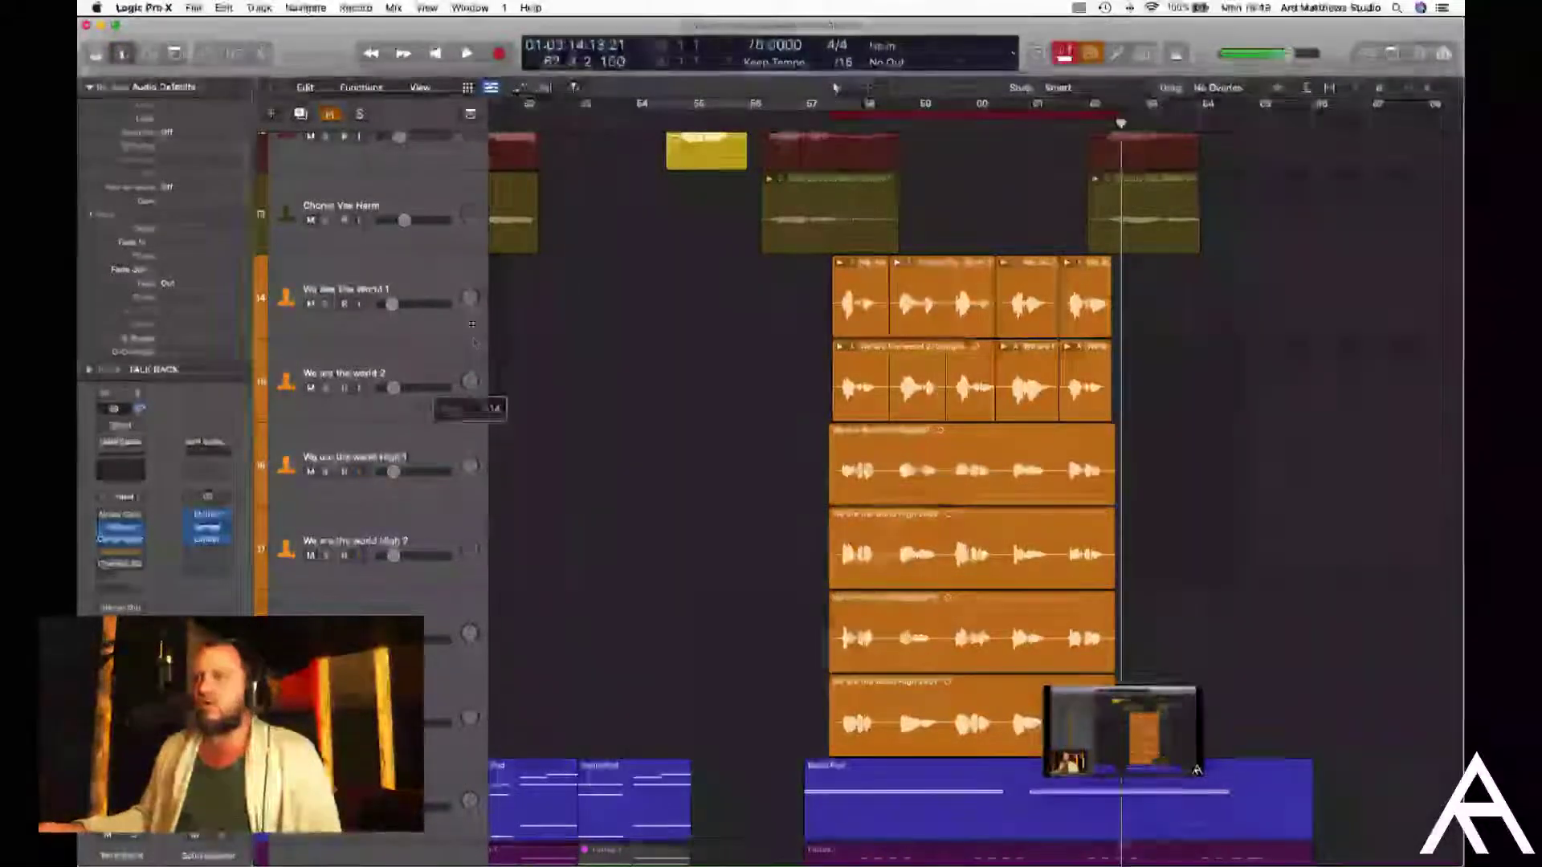
{"action": "left_click", "coordinate": [469, 298]}
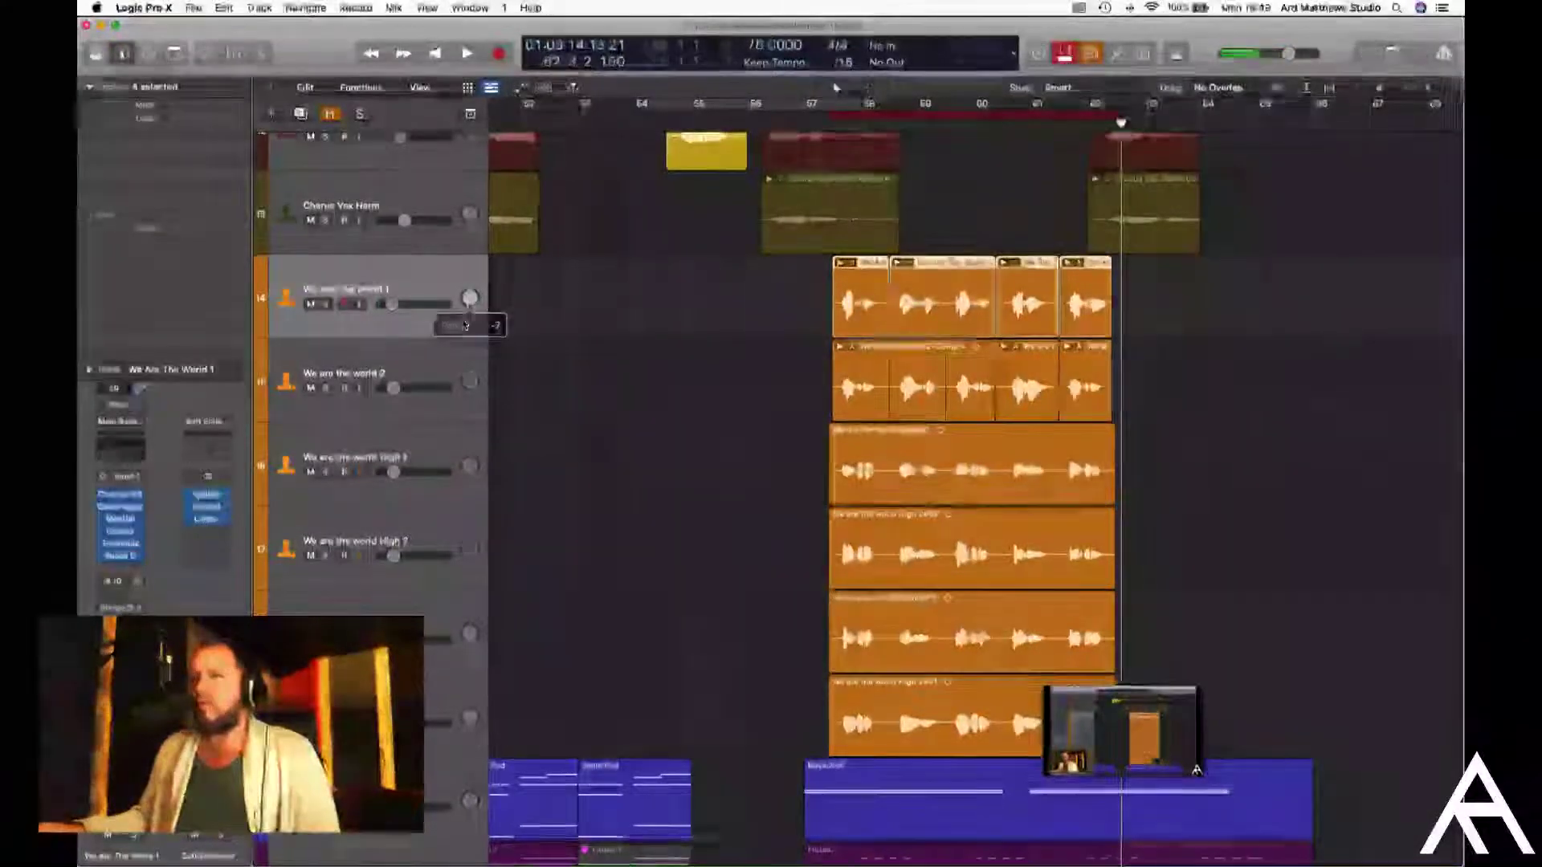
{"action": "scroll", "coordinate": [434, 241], "scroll_direction": "up", "scroll_amount": 10}
{"action": "left_click", "coordinate": [402, 161]}
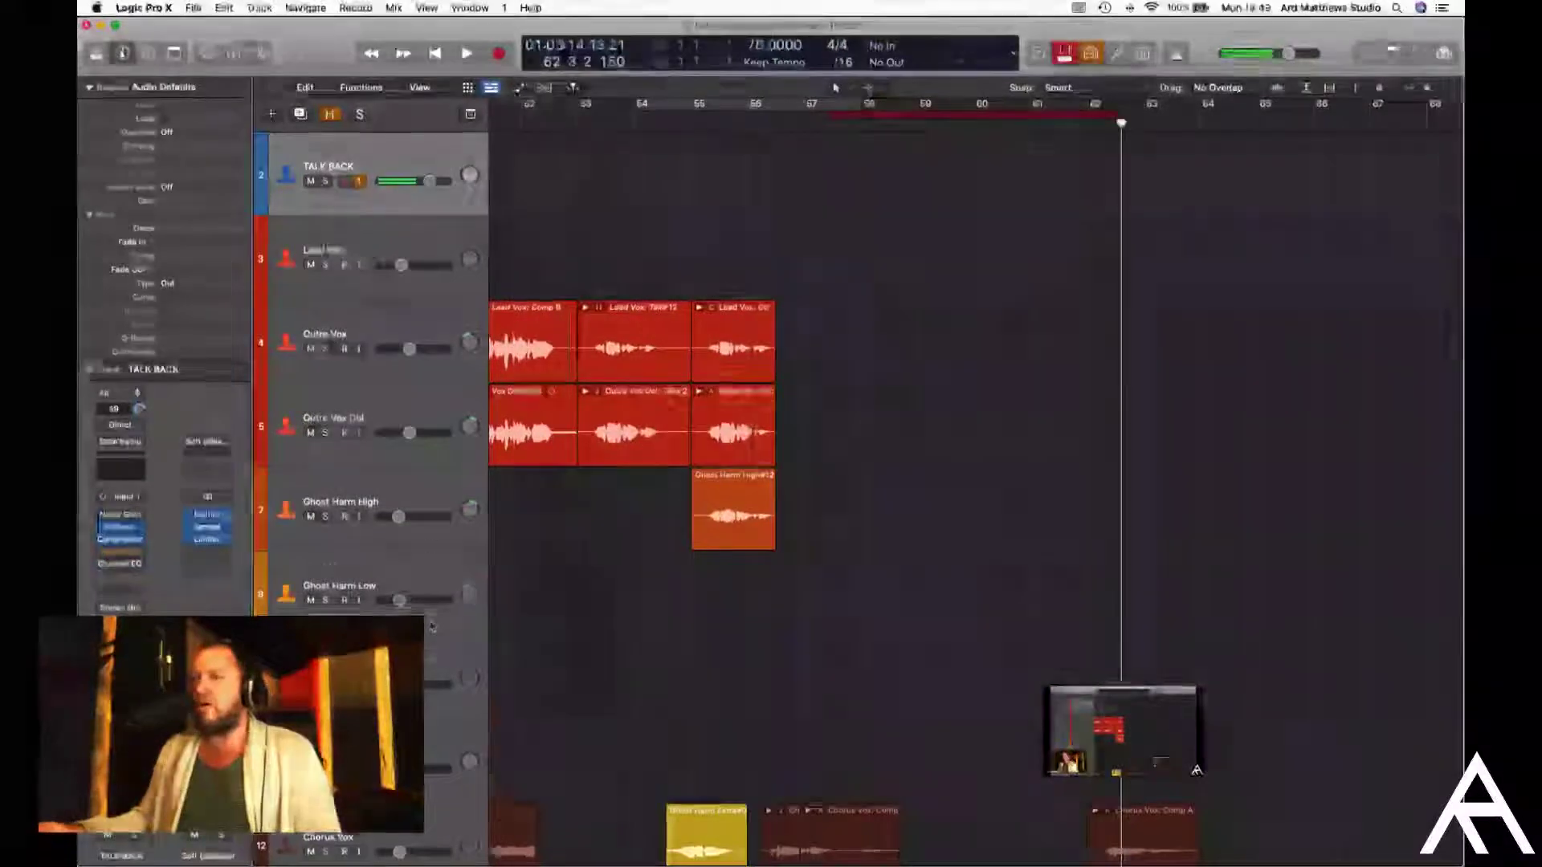
Pan We are the world High 1 and High 3 to the right and High 2 and Low 1 to the left
{"action": "scroll", "coordinate": [402, 160], "scroll_direction": "down", "scroll_amount": 8}
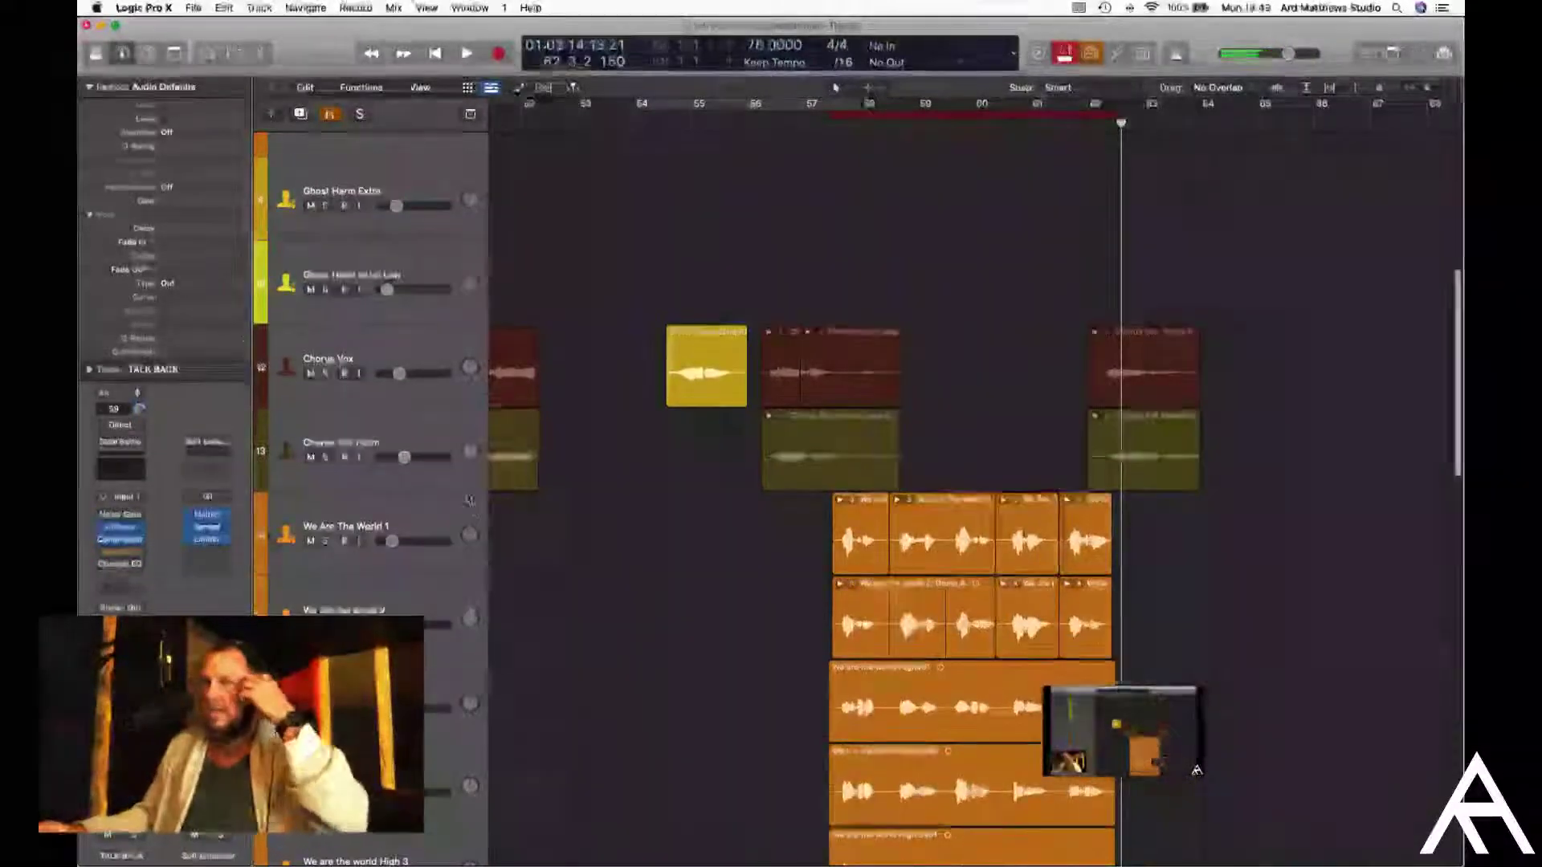
{"action": "scroll", "coordinate": [471, 618], "scroll_direction": "down", "scroll_amount": 3}
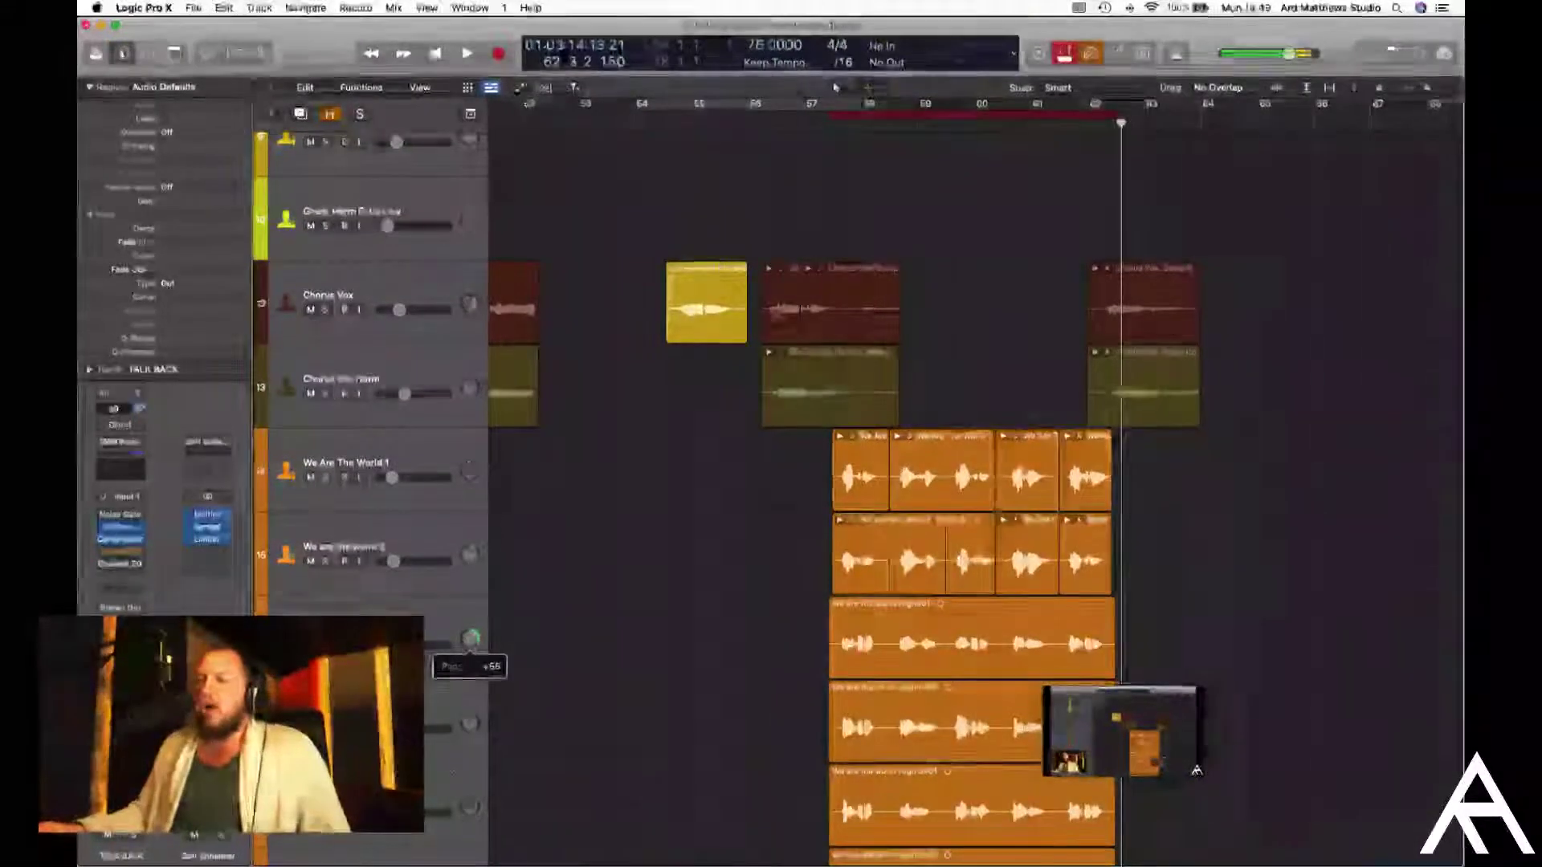
{"action": "mouse_move", "coordinate": [469, 723]}
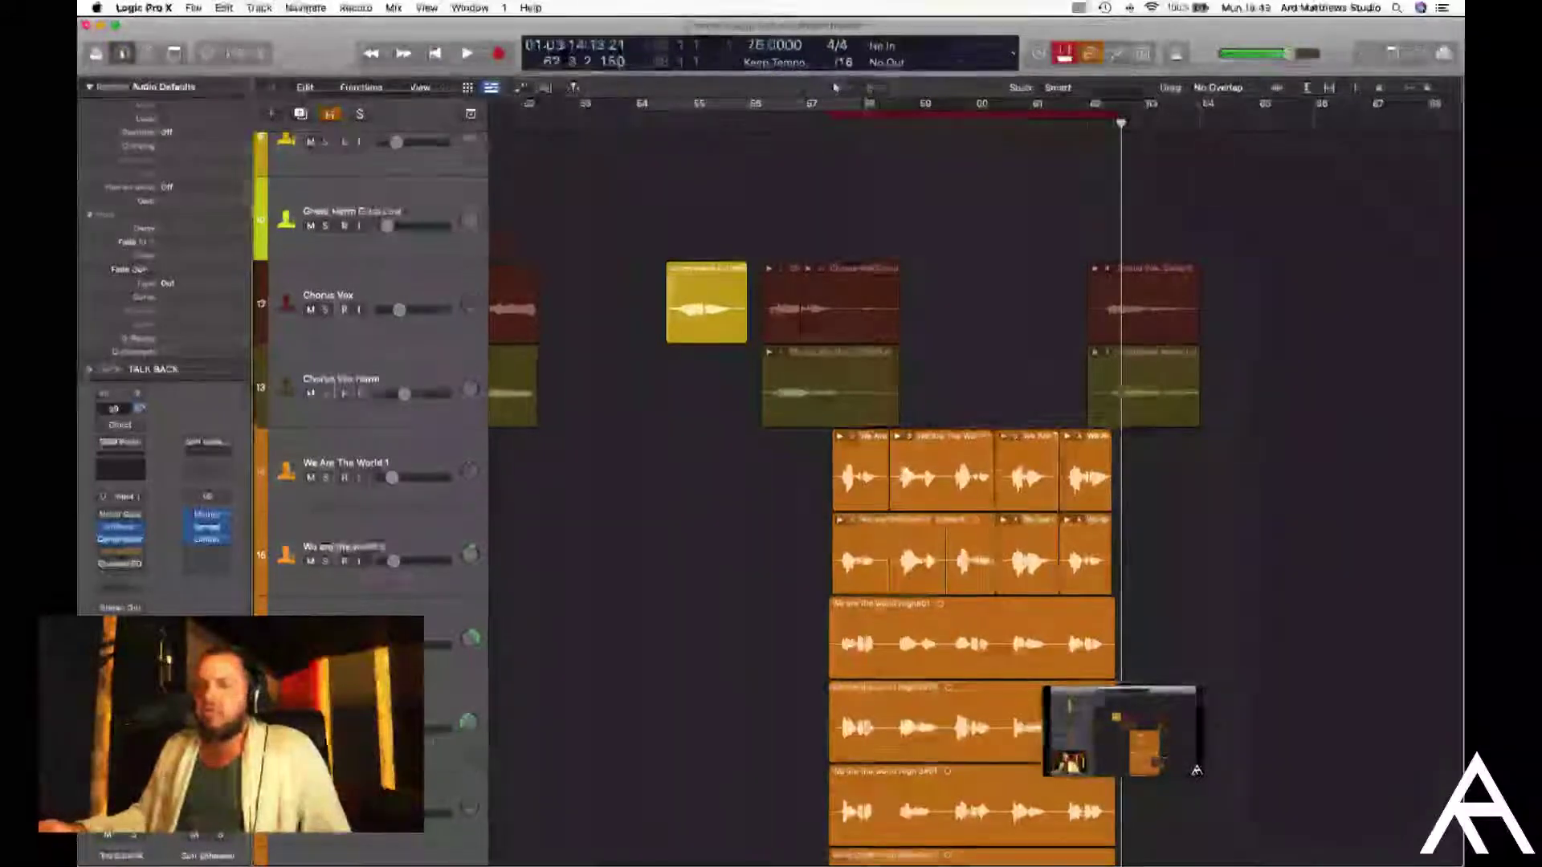
{"action": "scroll", "coordinate": [470, 726], "scroll_direction": "down", "scroll_amount": 3}
{"action": "scroll", "coordinate": [470, 731], "scroll_direction": "down", "scroll_amount": 4}
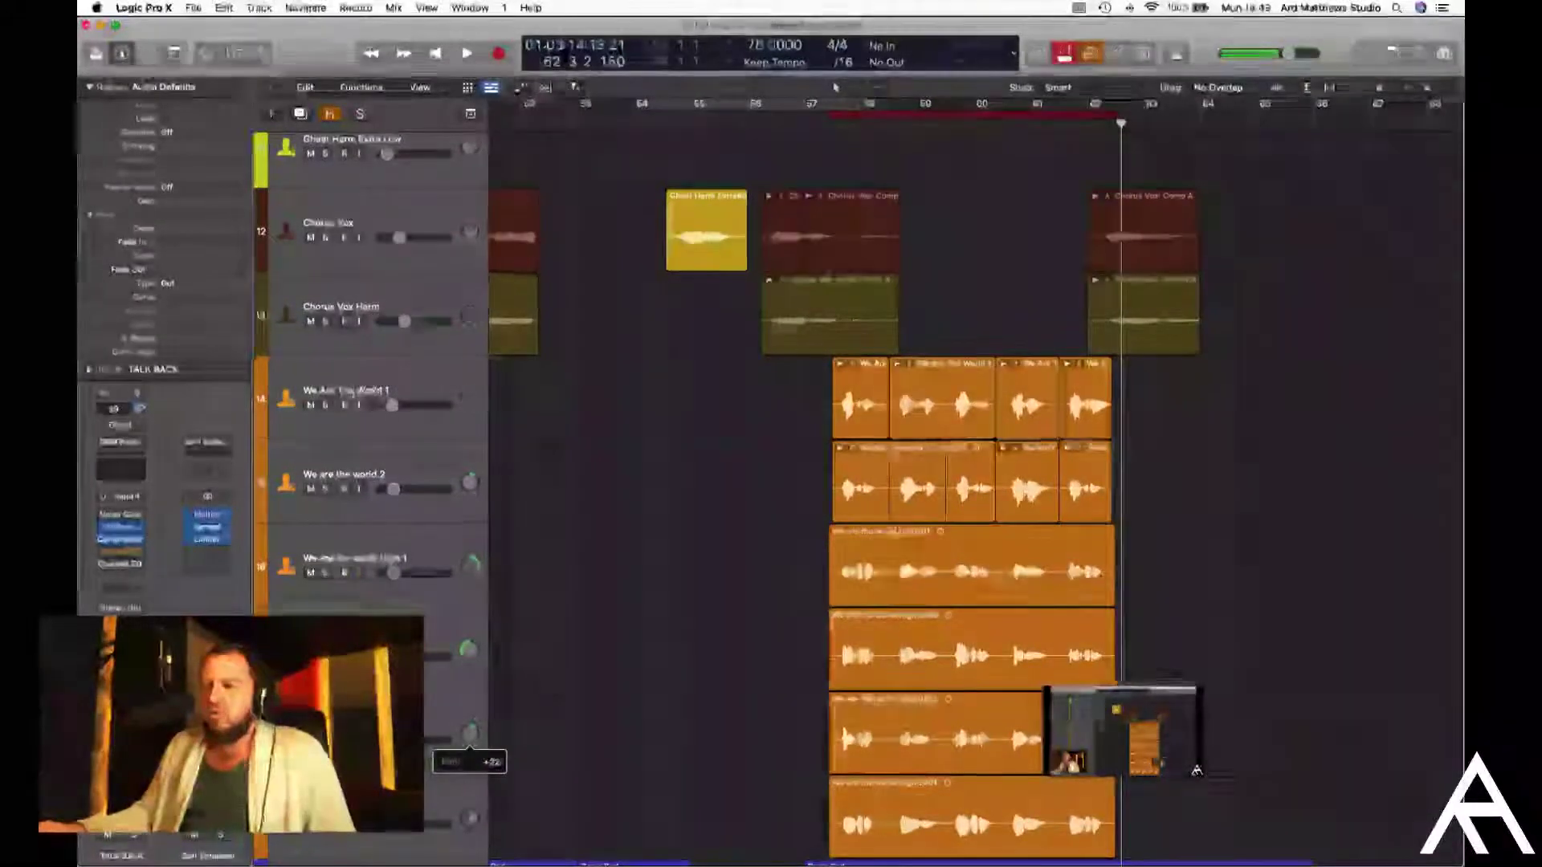
{"action": "left_click_drag", "start_coordinate": [470, 717], "coordinate": [470, 706]}
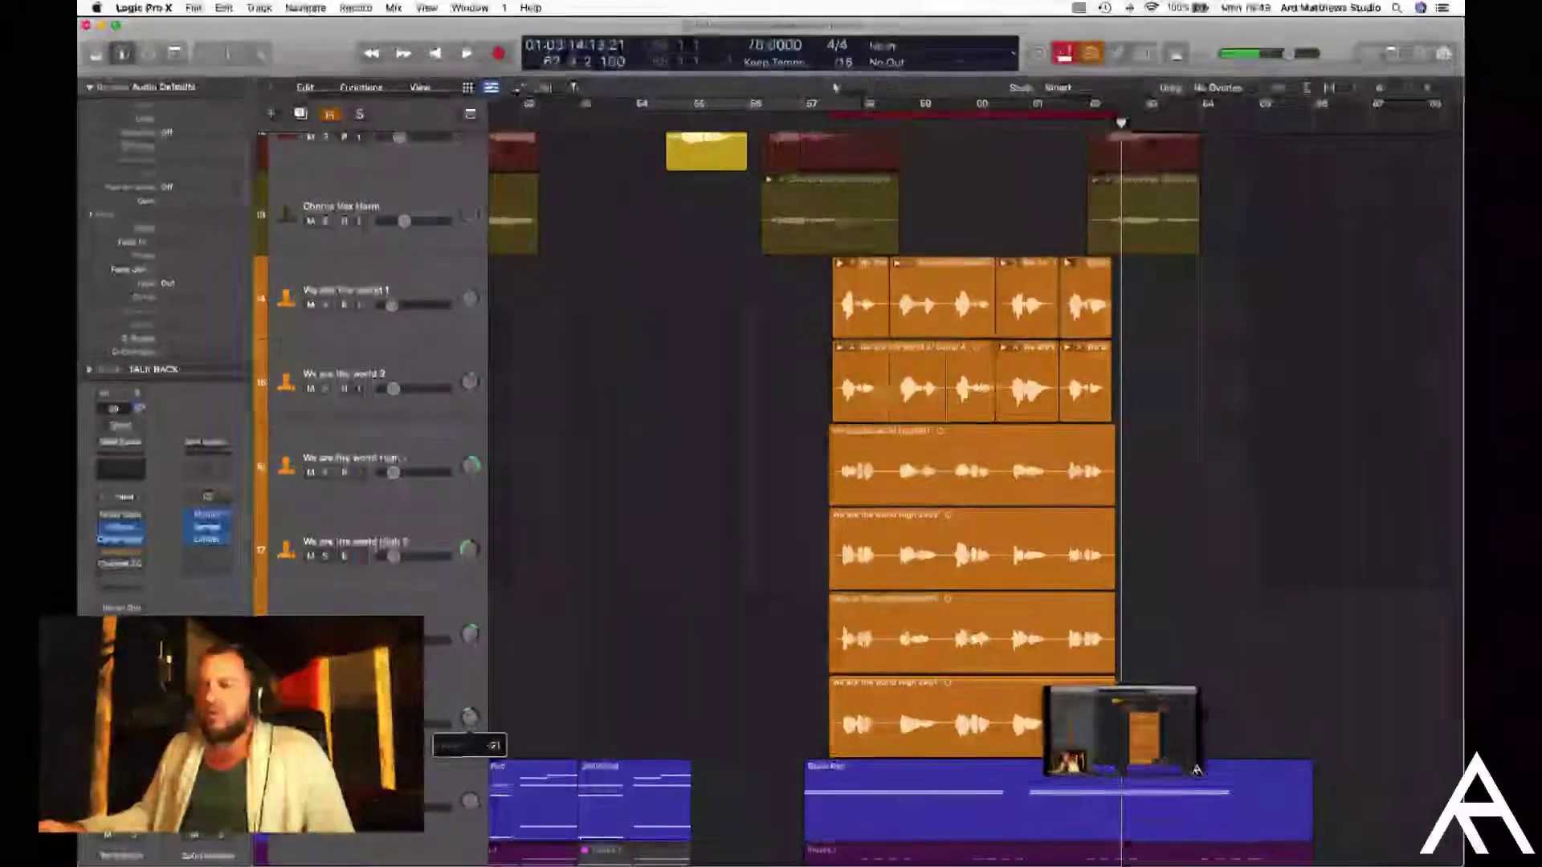
Play the outro from bar 57 to check the panned We are the world vocal stack, stopping at about bar 64
{"action": "left_click", "coordinate": [807, 120]}
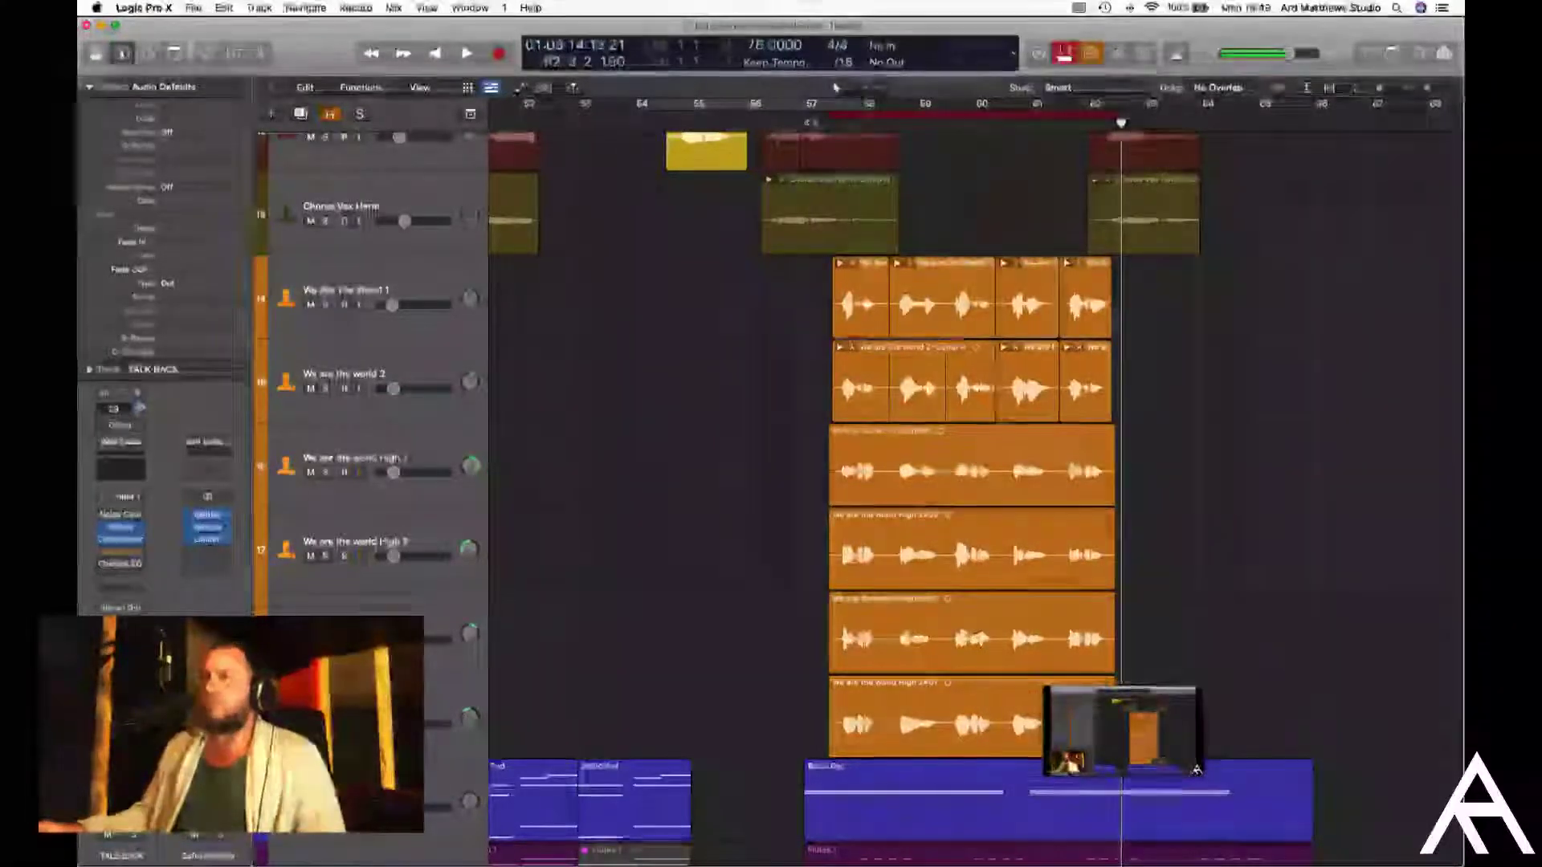
{"action": "key", "text": "space"}
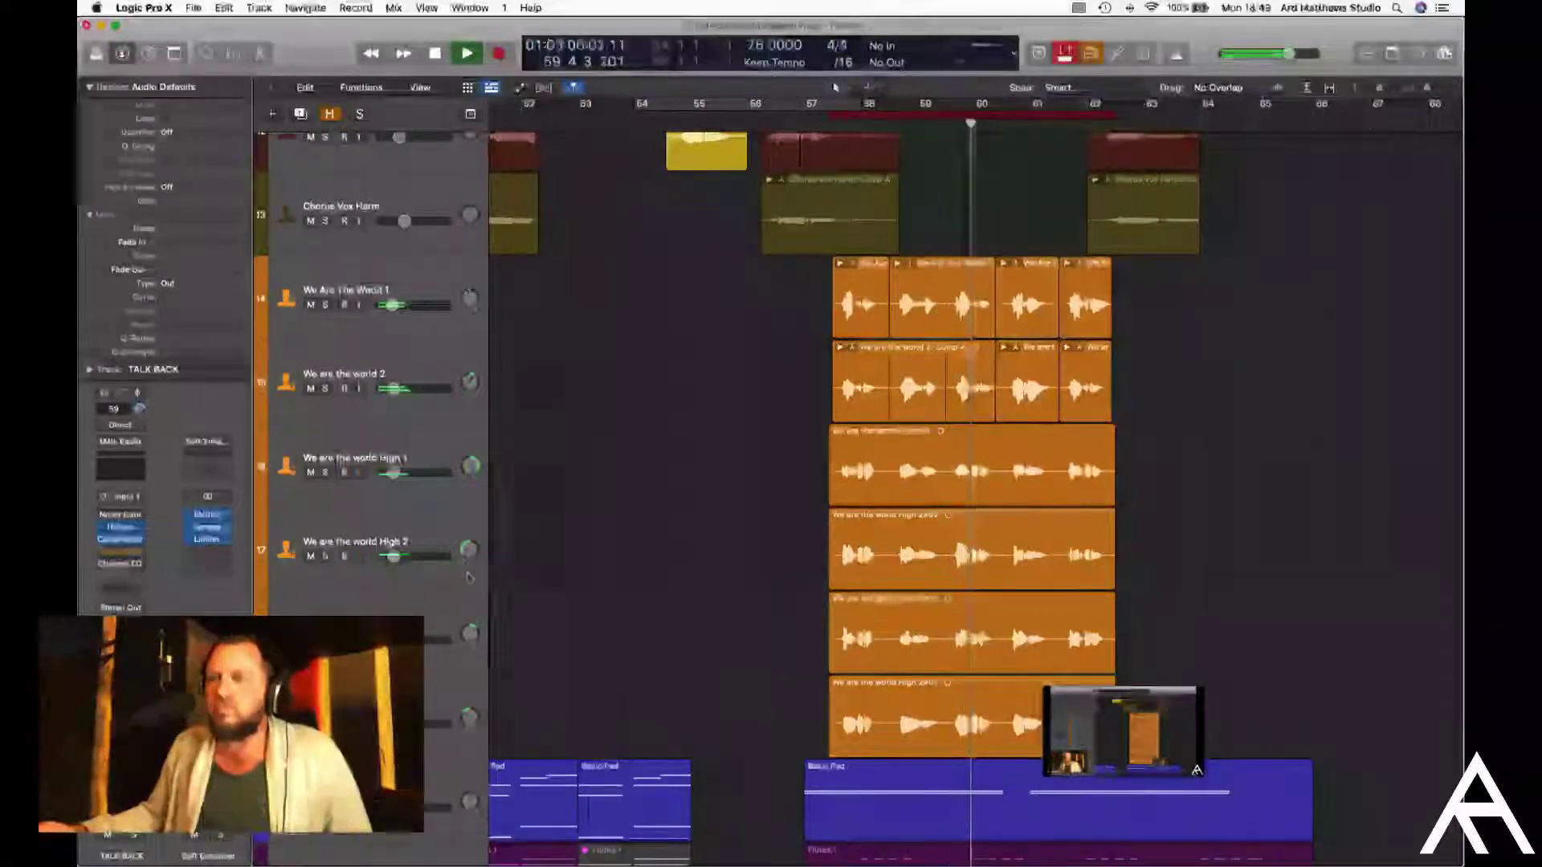
{"action": "scroll", "coordinate": [626, 634], "scroll_direction": "down", "scroll_amount": 1}
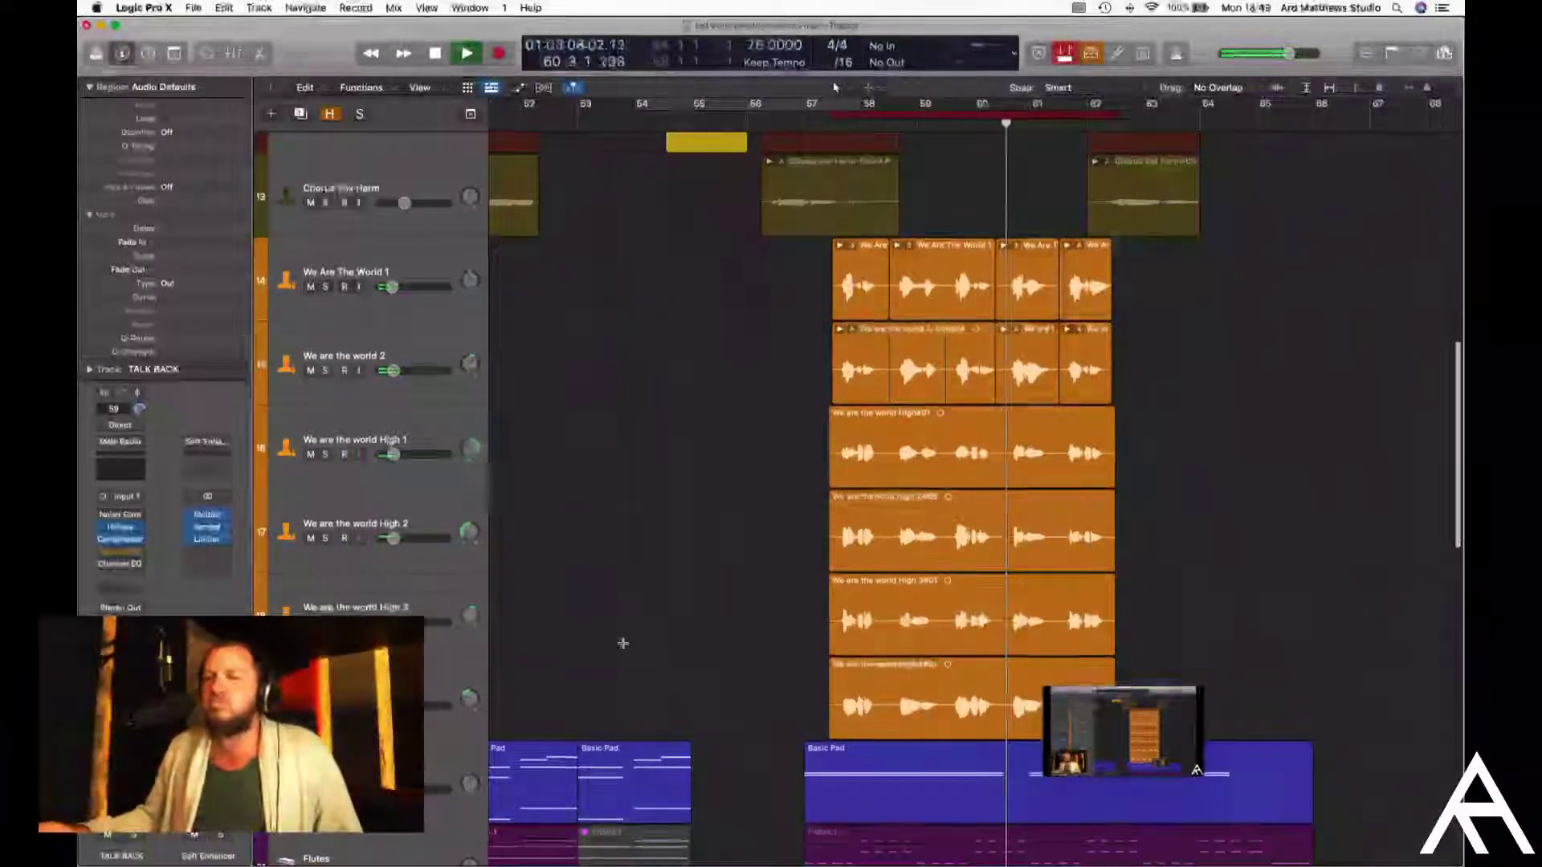
{"action": "scroll", "coordinate": [627, 634], "scroll_direction": "down", "scroll_amount": 5}
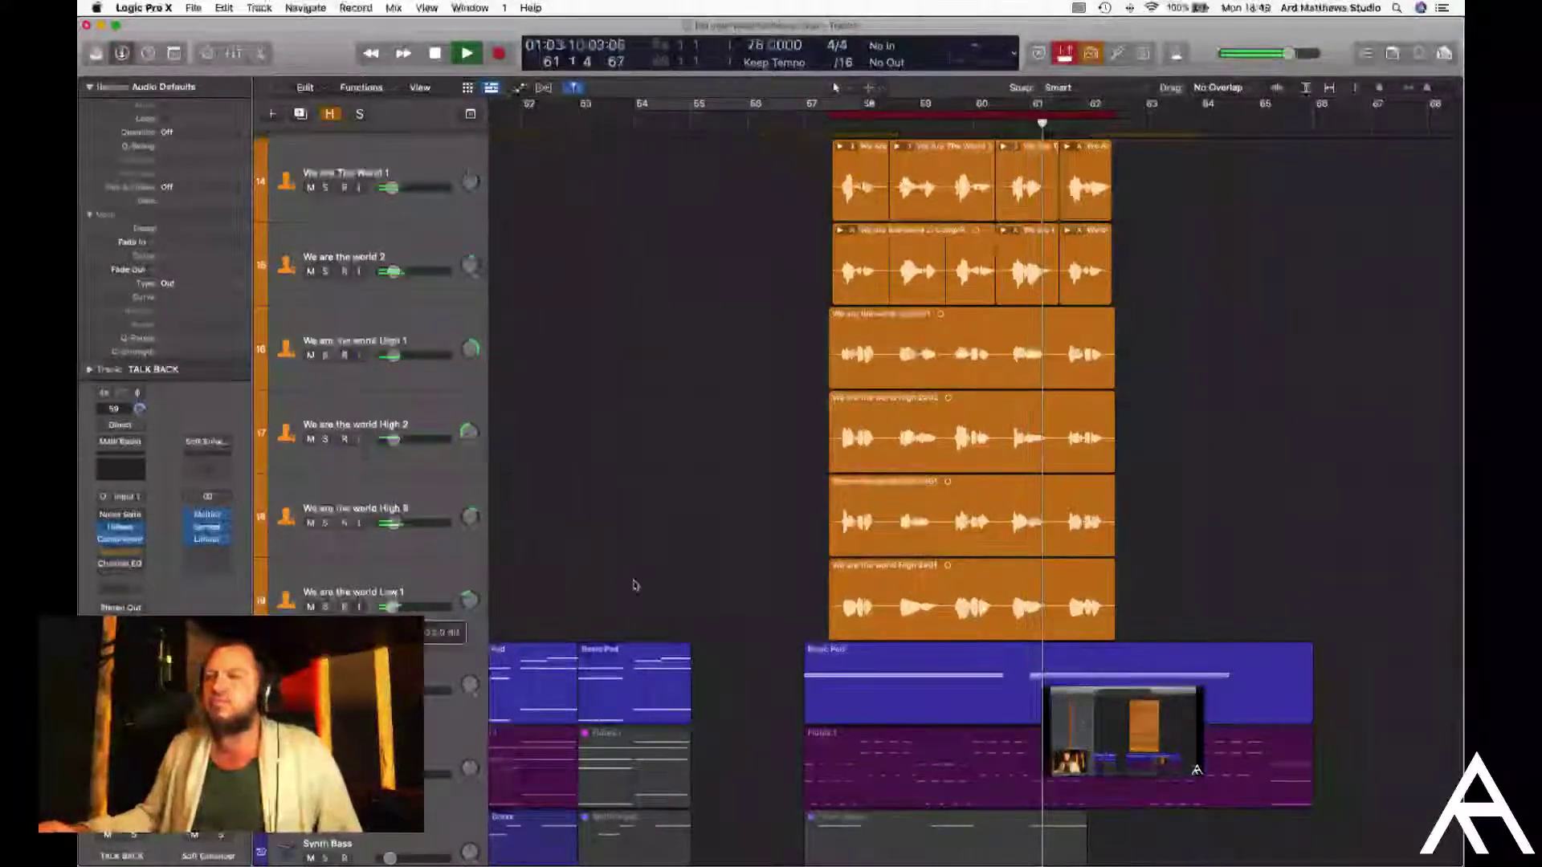
{"action": "scroll", "coordinate": [751, 452], "scroll_direction": "left", "scroll_amount": 1}
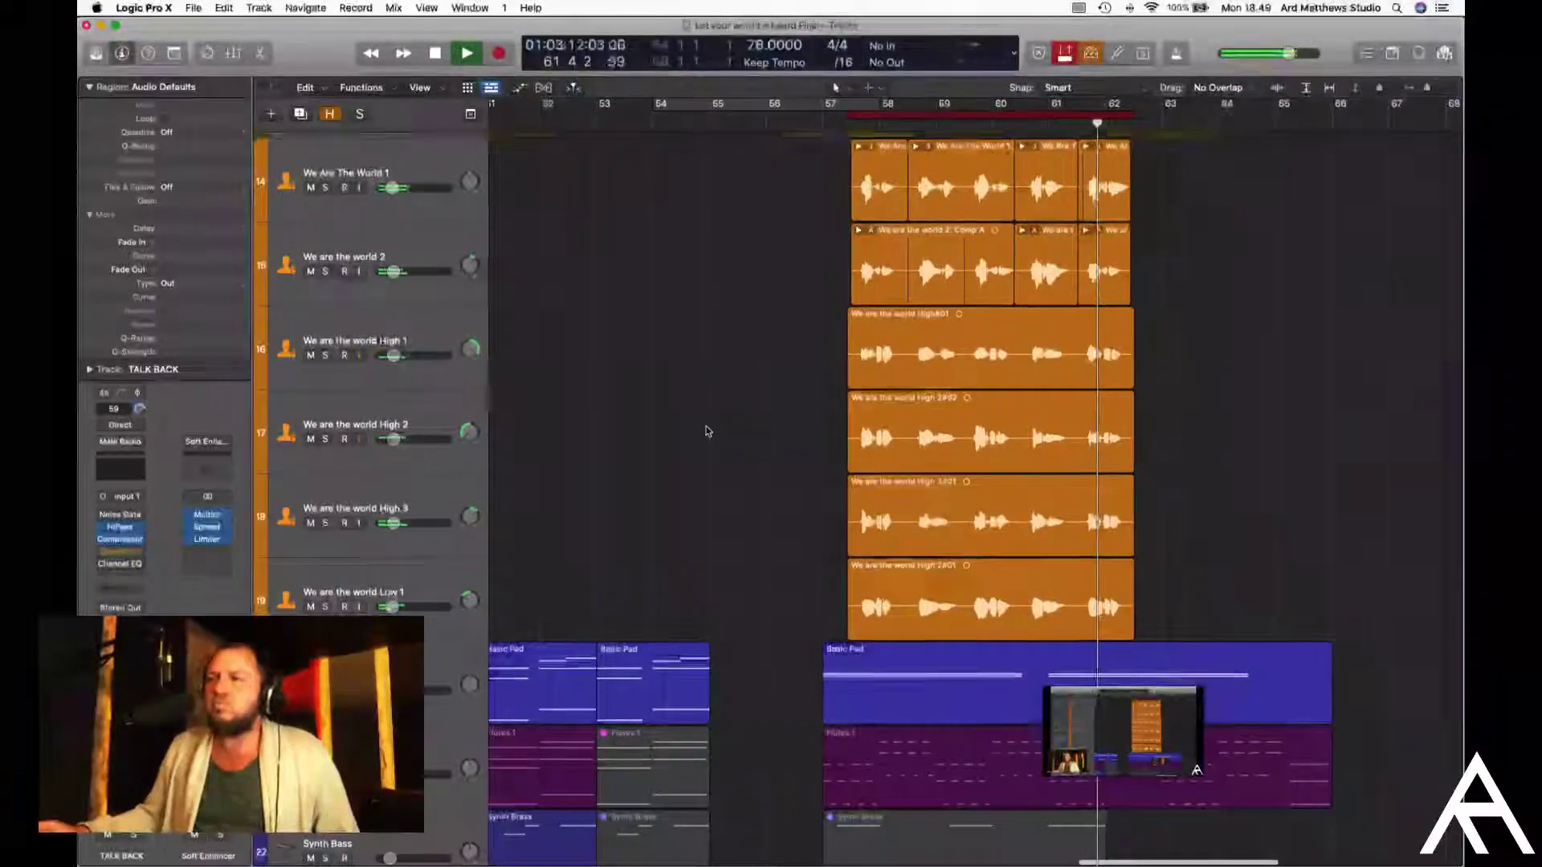
{"action": "scroll", "coordinate": [706, 450], "scroll_direction": "up", "scroll_amount": 6}
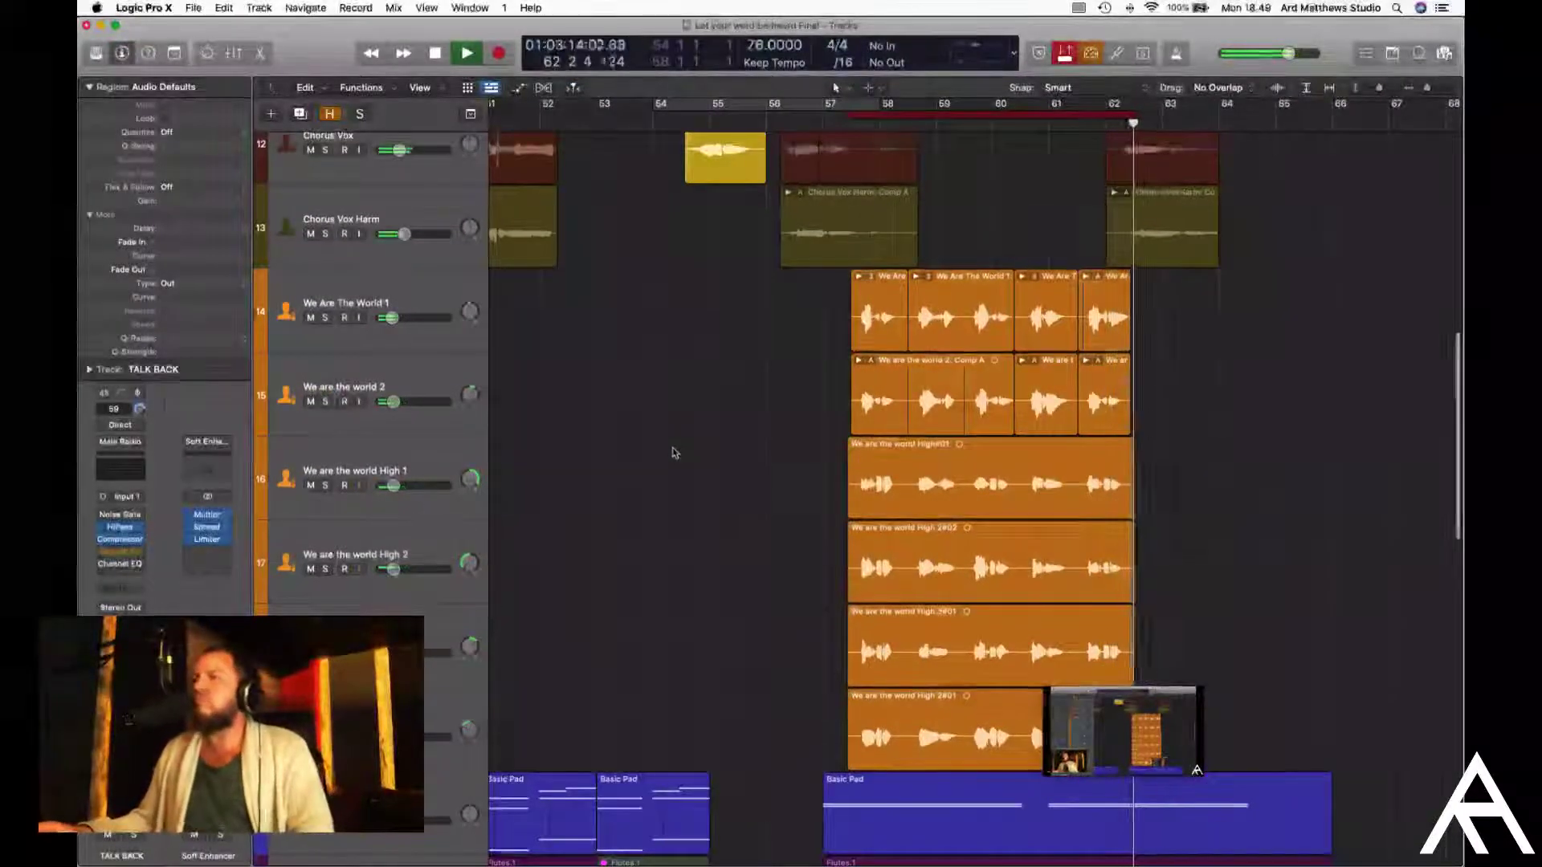
{"action": "scroll", "coordinate": [675, 452], "scroll_direction": "up", "scroll_amount": 8}
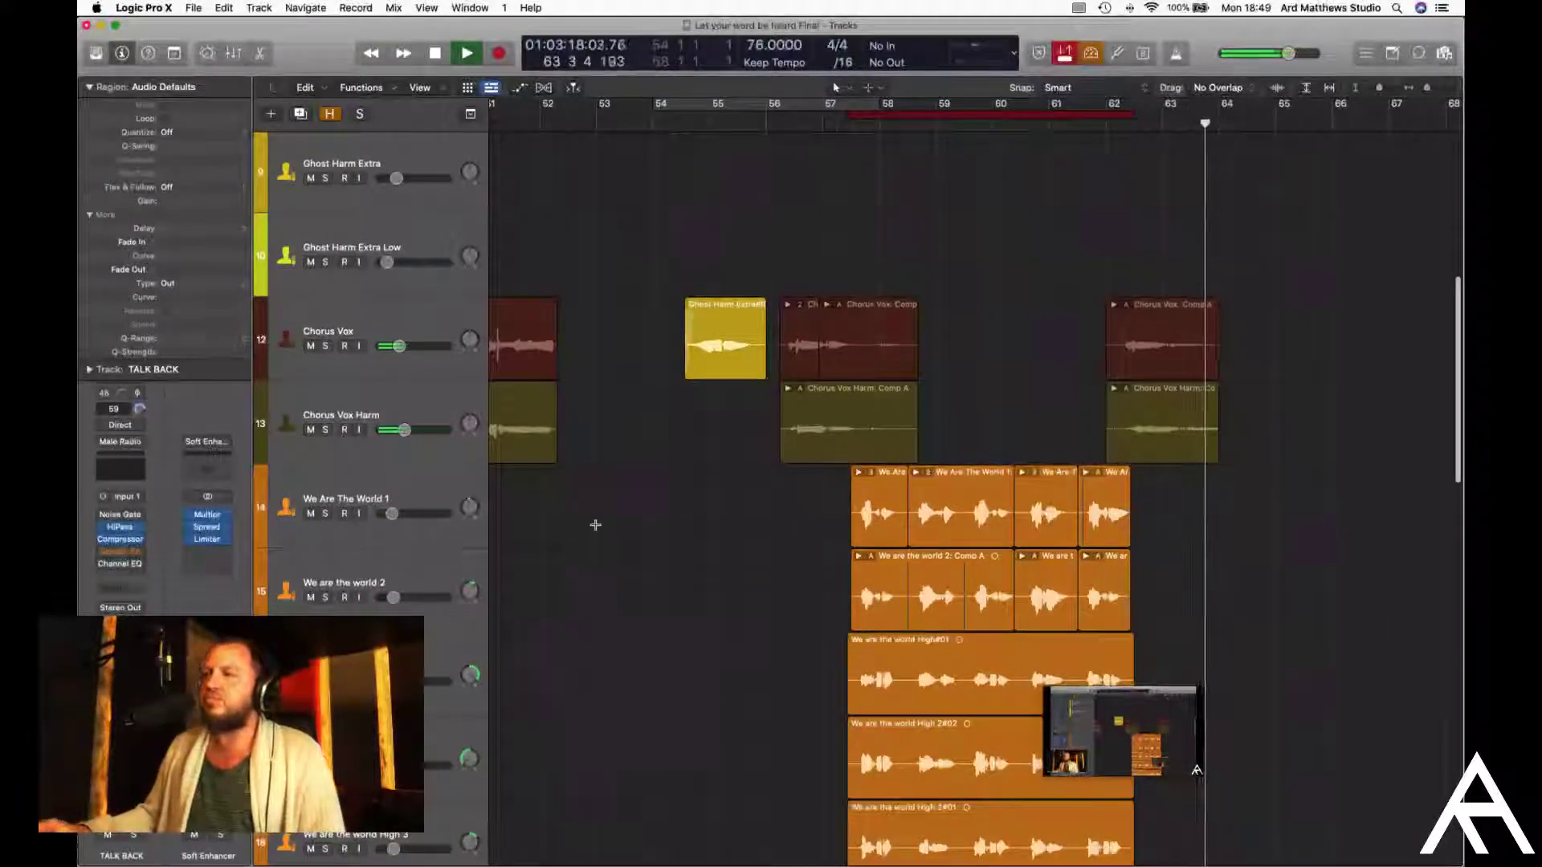
{"action": "key", "text": "space"}
Start playback from about bar 39, ahead of the Ghost Harm High and Low regions
{"action": "scroll", "coordinate": [627, 488], "scroll_direction": "up", "scroll_amount": 15}
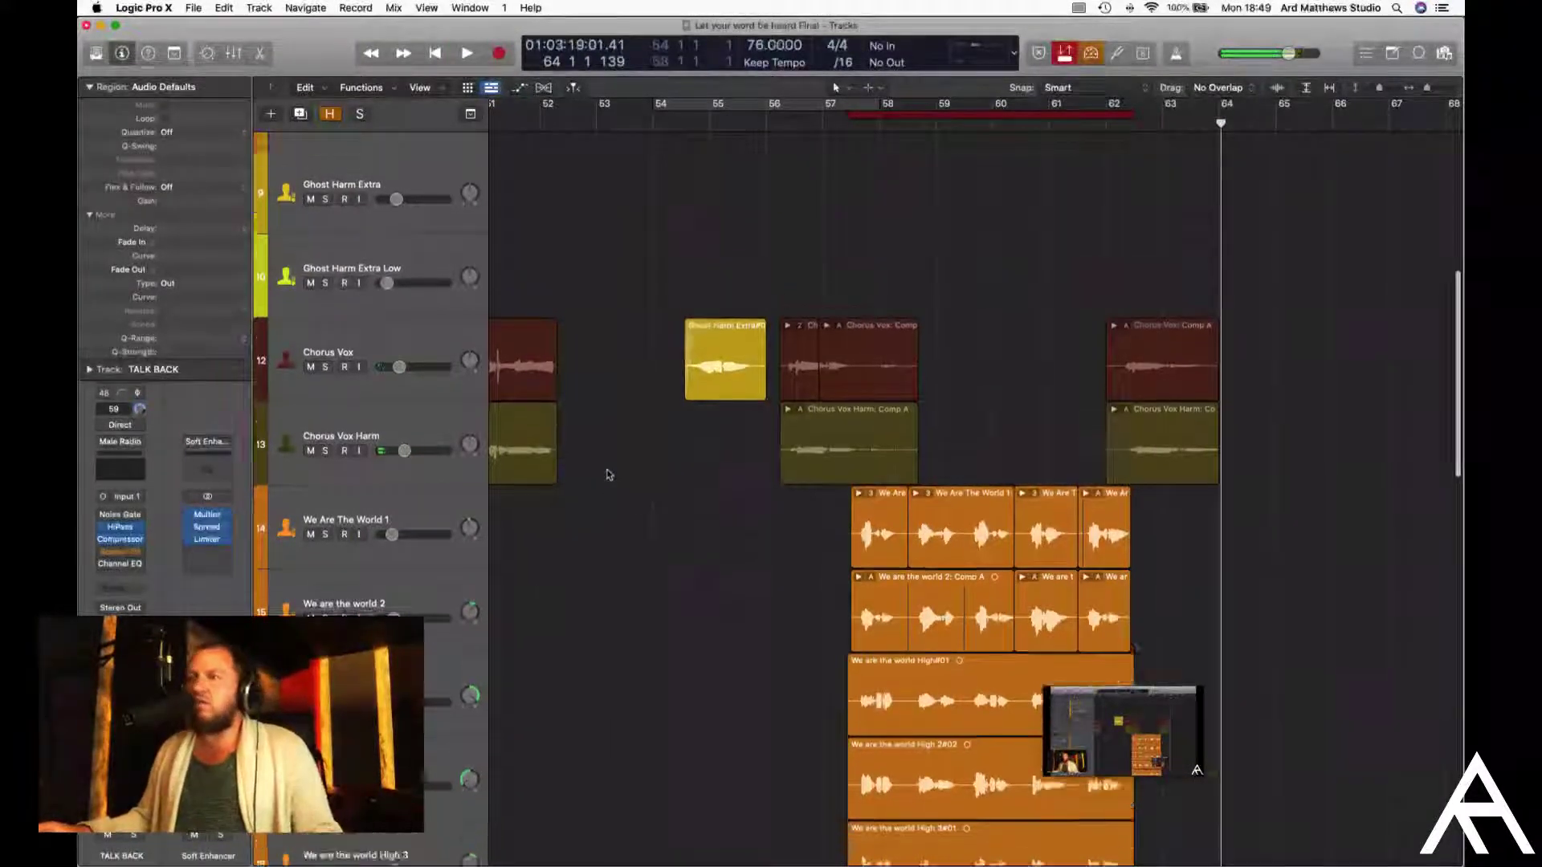
{"action": "scroll", "coordinate": [606, 470], "scroll_direction": "left", "scroll_amount": 10}
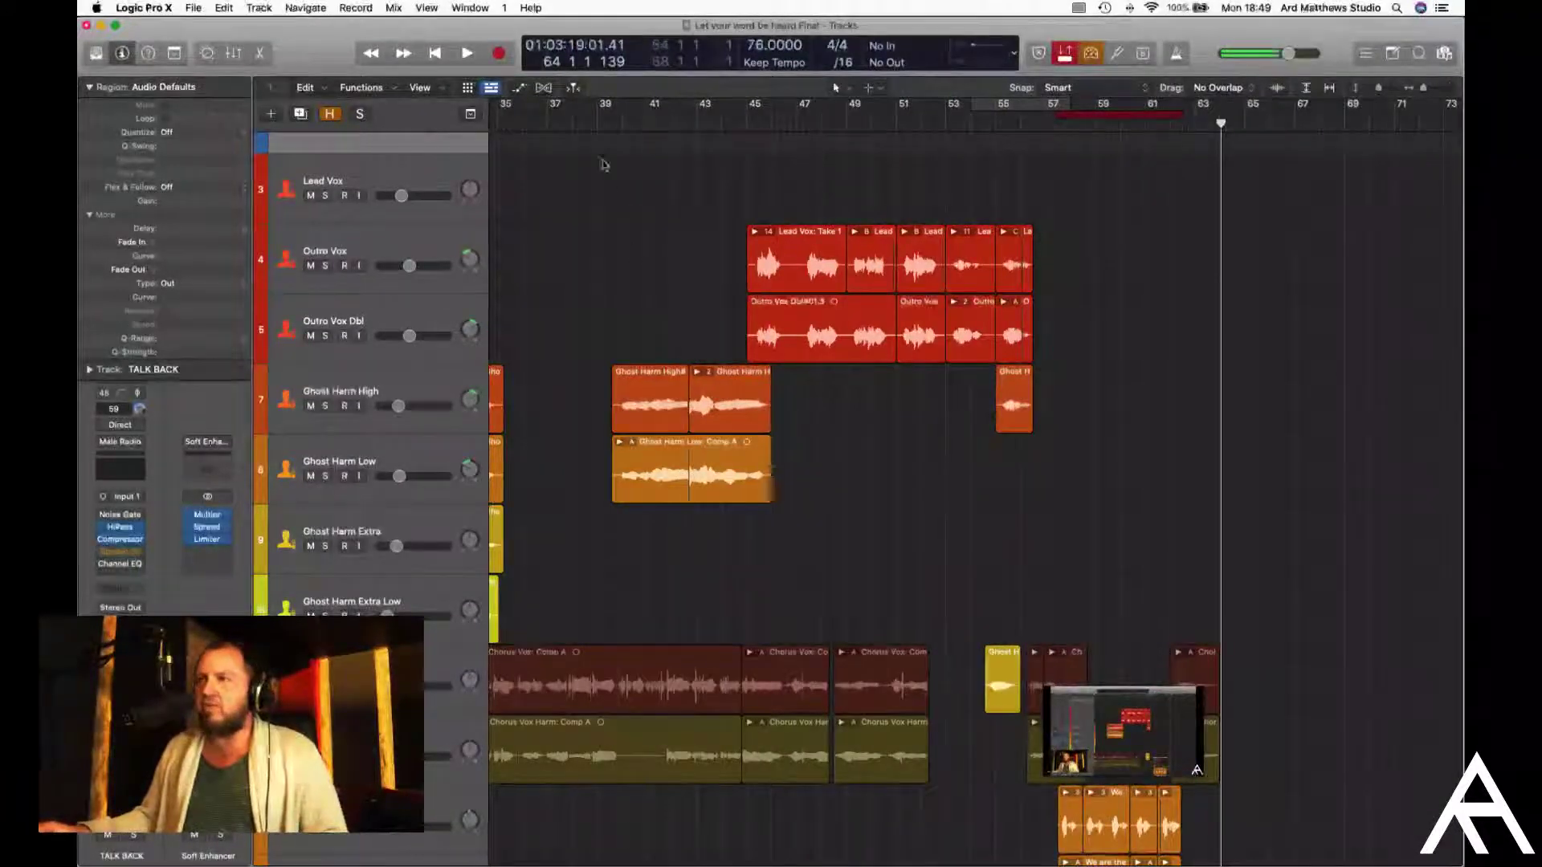
{"action": "double_click", "coordinate": [599, 126]}
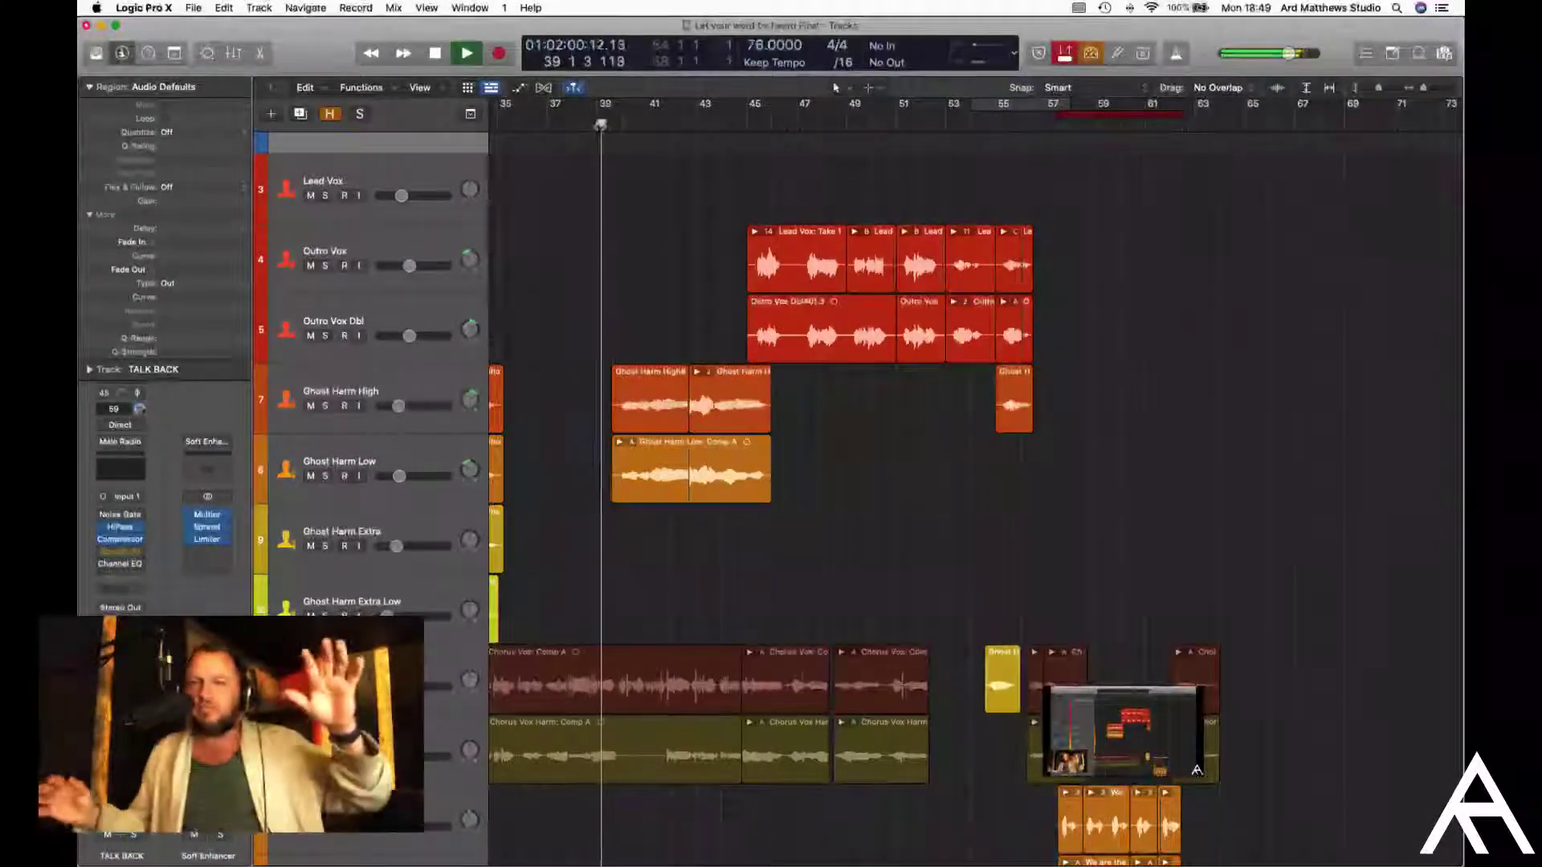
Switch to the lyrics in Notes, shrink the window around the "Now we won't live in silence" verse and place it over the track headers
{"action": "key", "text": "super+Tab"}
{"action": "key", "text": "super+Tab"}
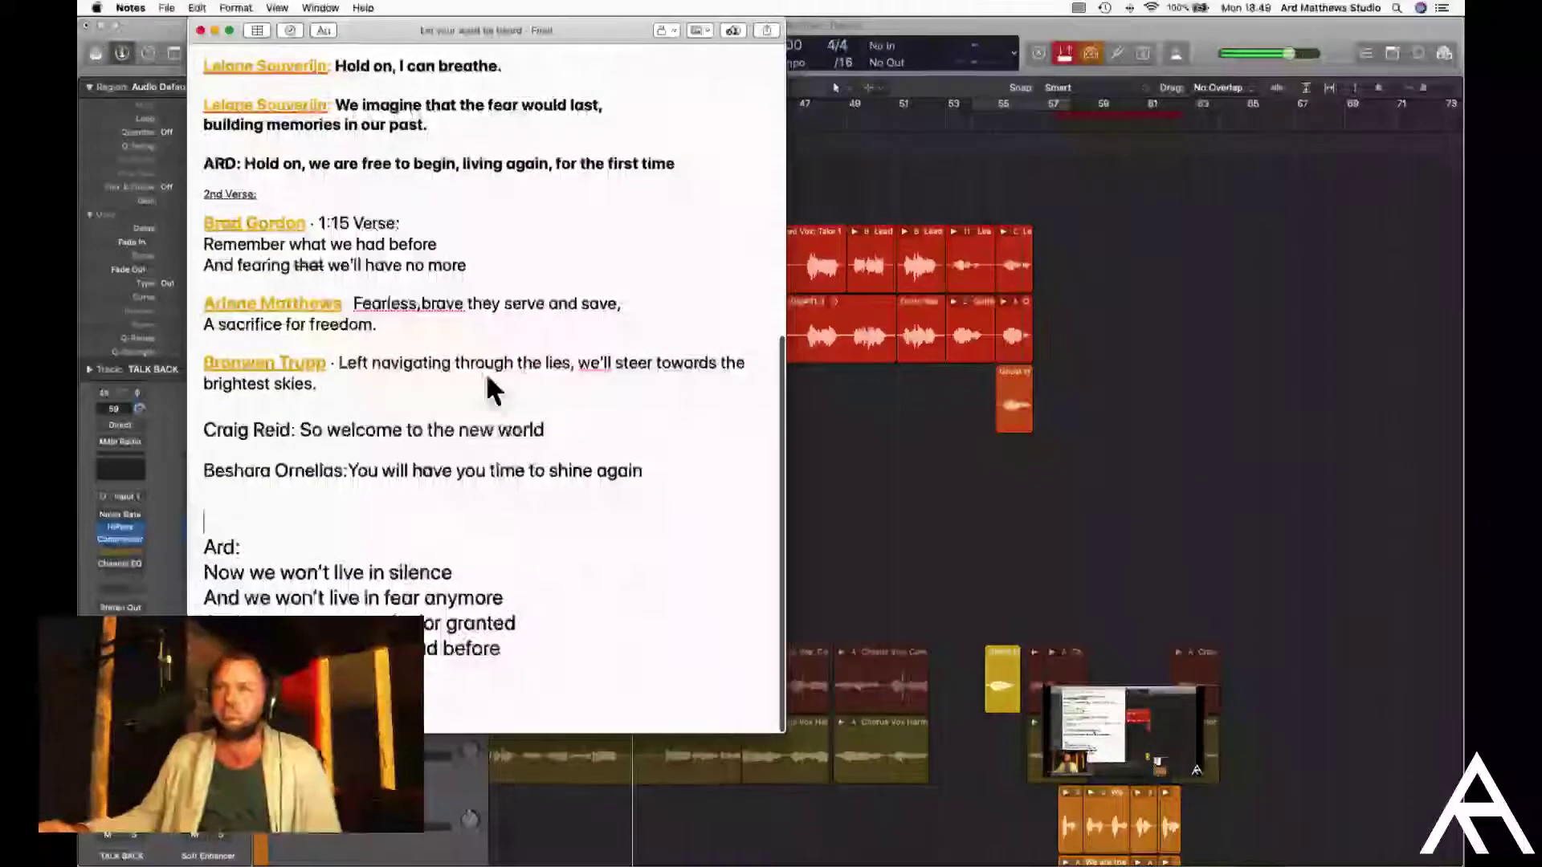
{"action": "scroll", "coordinate": [450, 393], "scroll_direction": "up", "scroll_amount": 2}
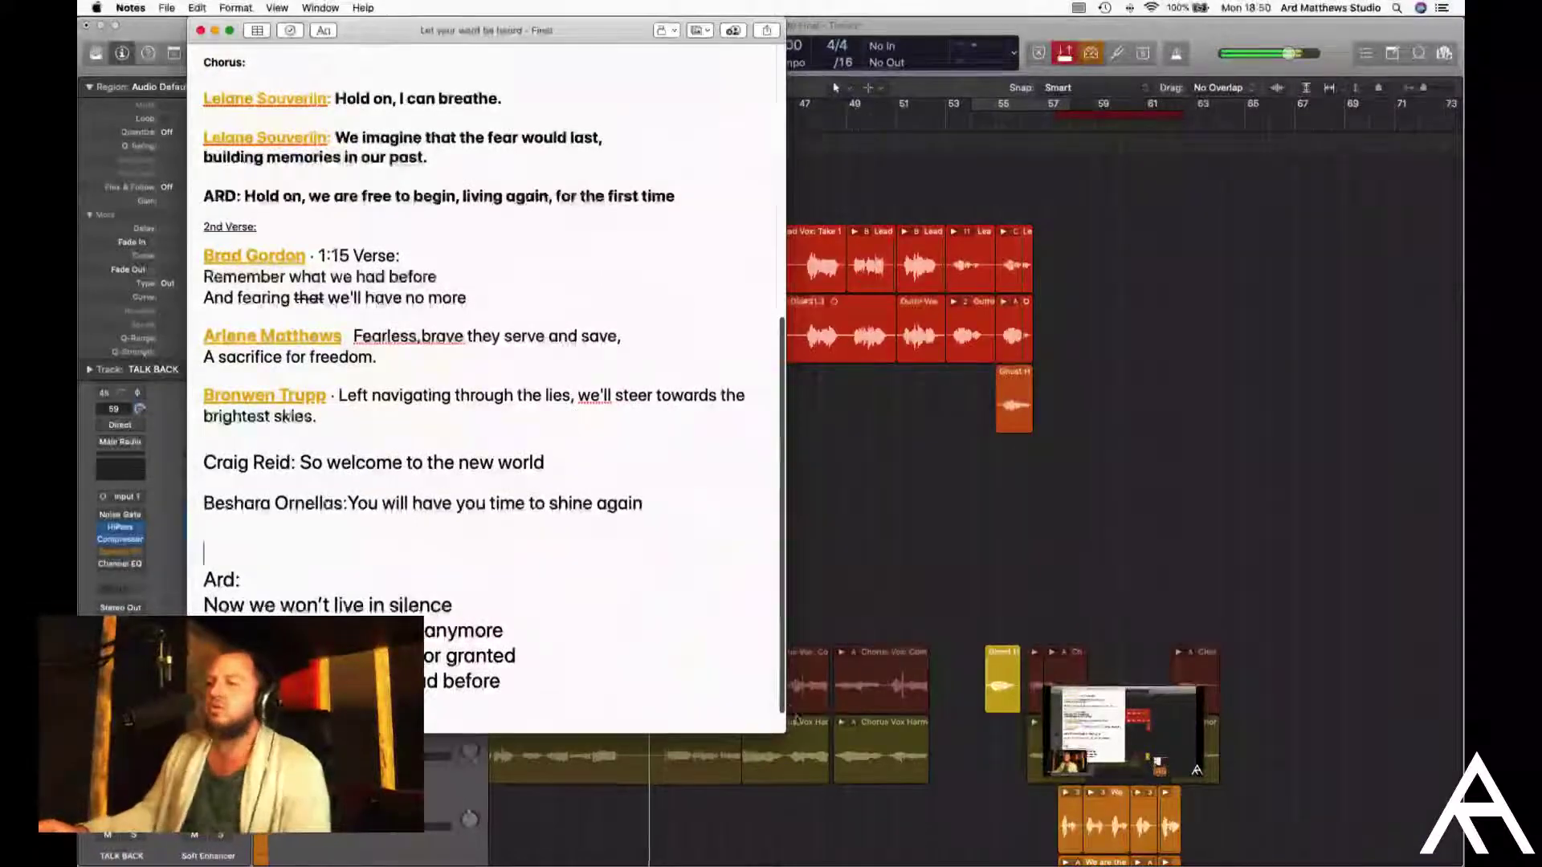
{"action": "left_click_drag", "start_coordinate": [784, 731], "coordinate": [680, 340]}
{"action": "scroll", "coordinate": [498, 257], "scroll_direction": "down", "scroll_amount": 15}
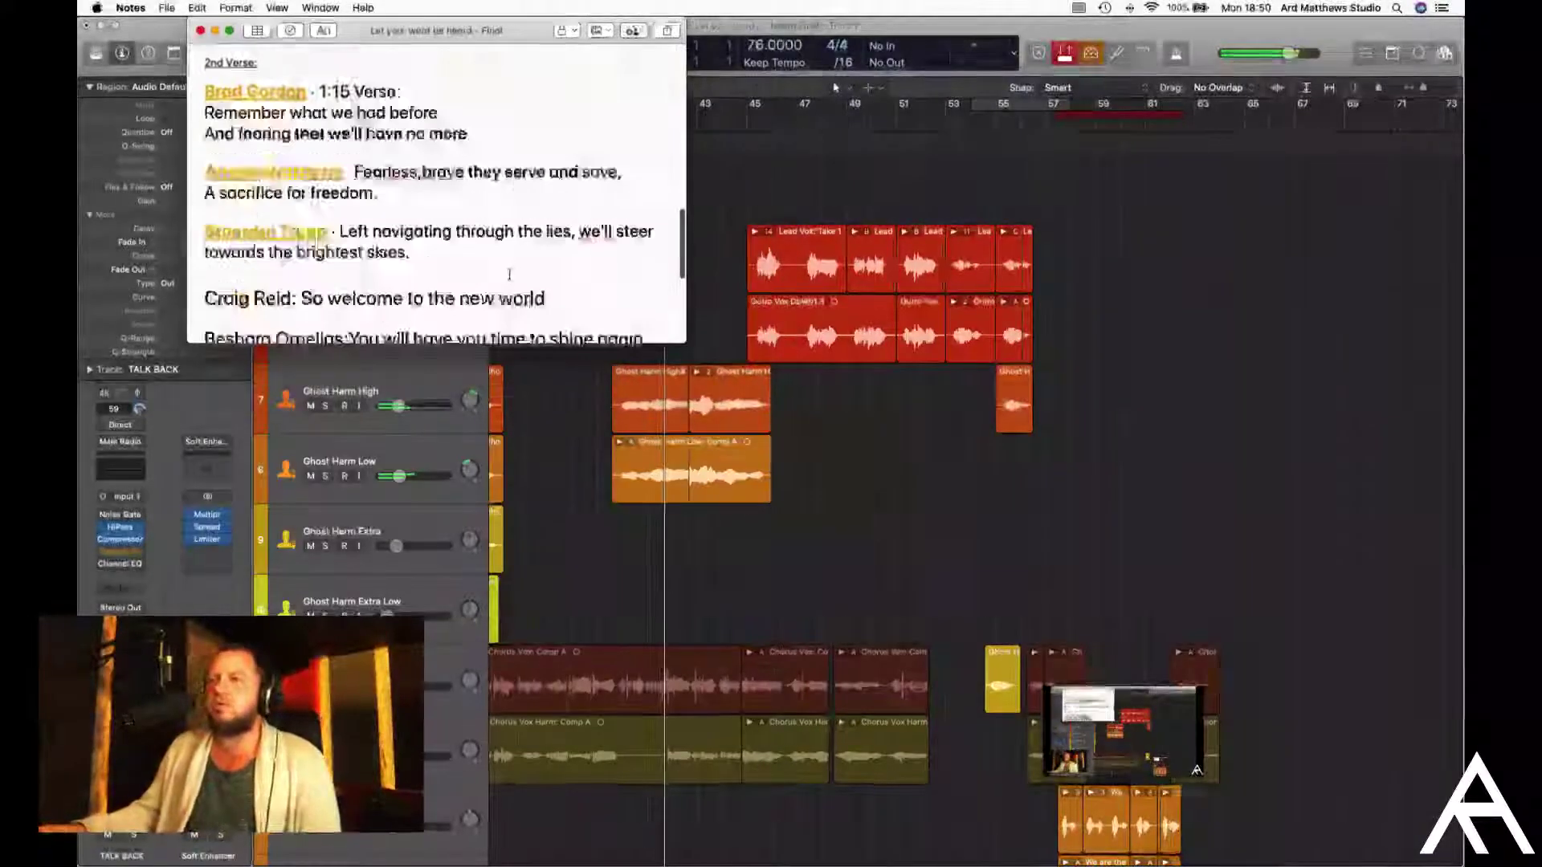
{"action": "left_click_drag", "start_coordinate": [452, 30], "coordinate": [664, 147]}
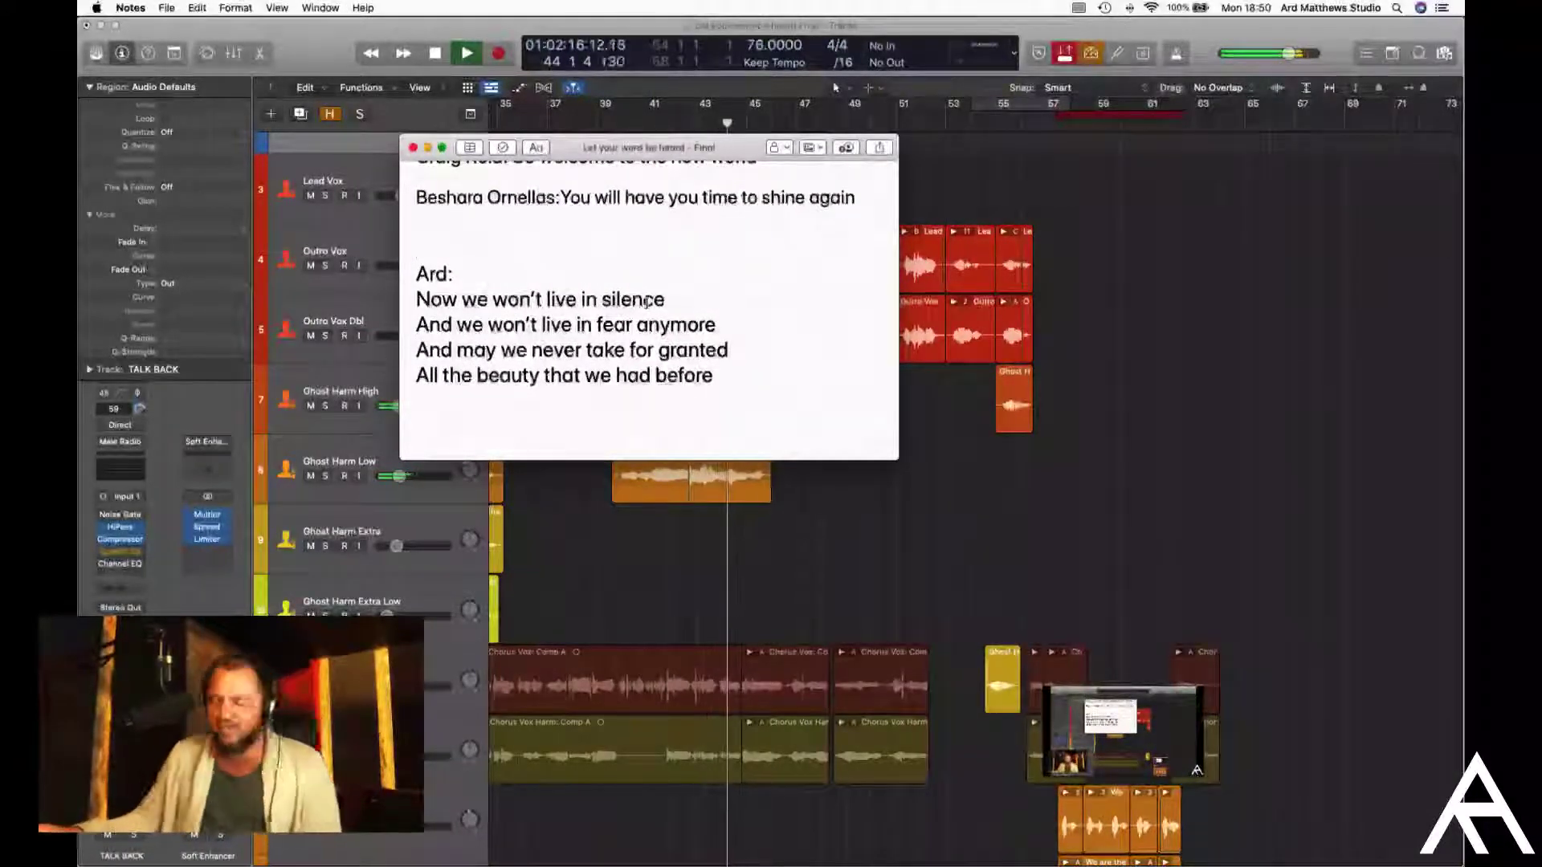
{"action": "left_click_drag", "start_coordinate": [650, 148], "coordinate": [426, 135]}
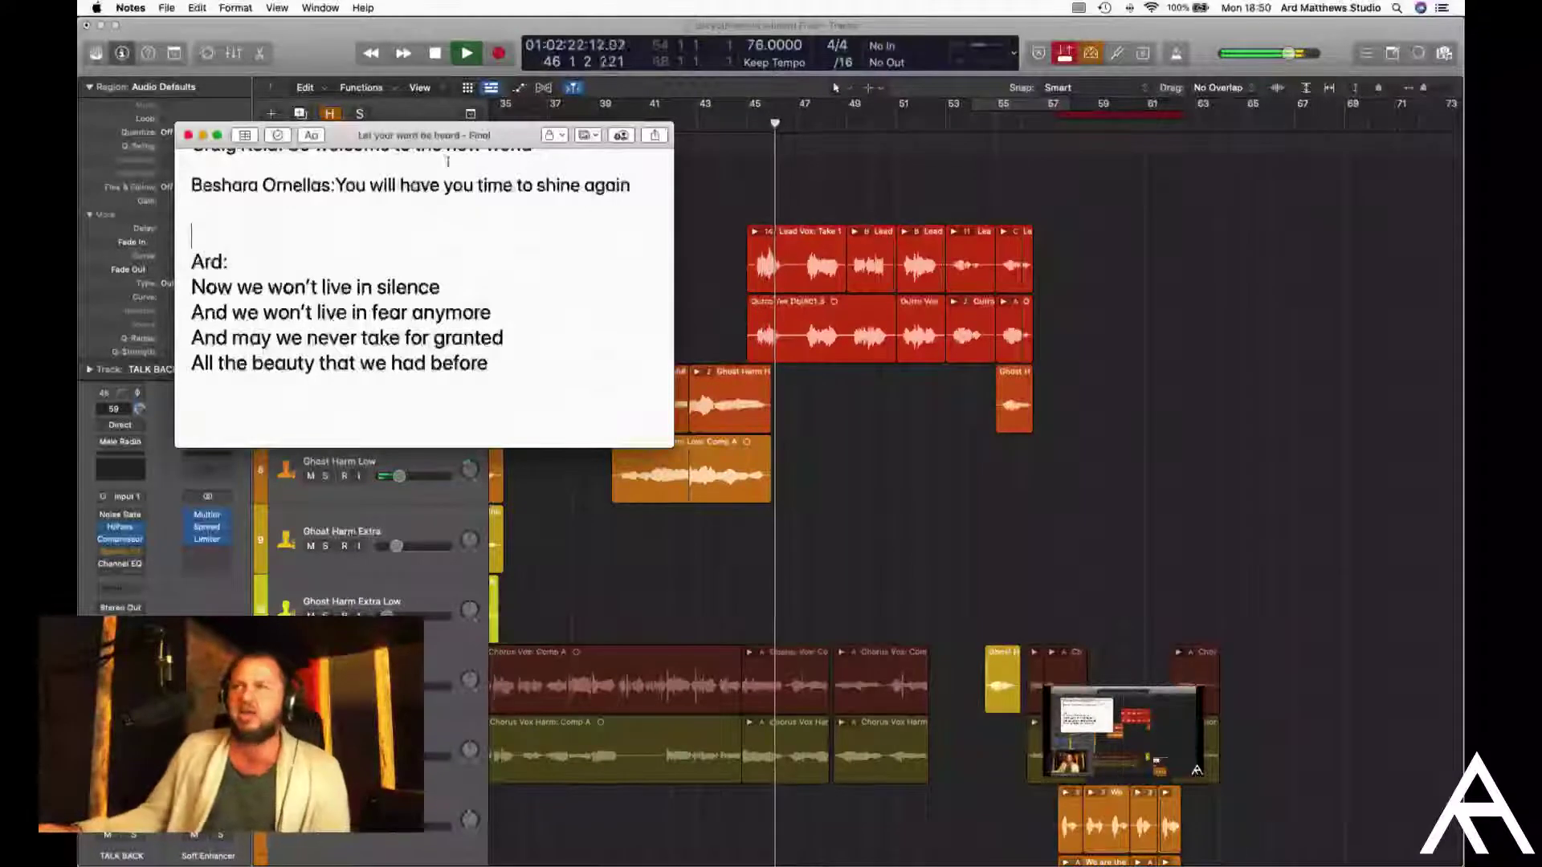
{"action": "left_click_drag", "start_coordinate": [426, 135], "coordinate": [435, 138]}
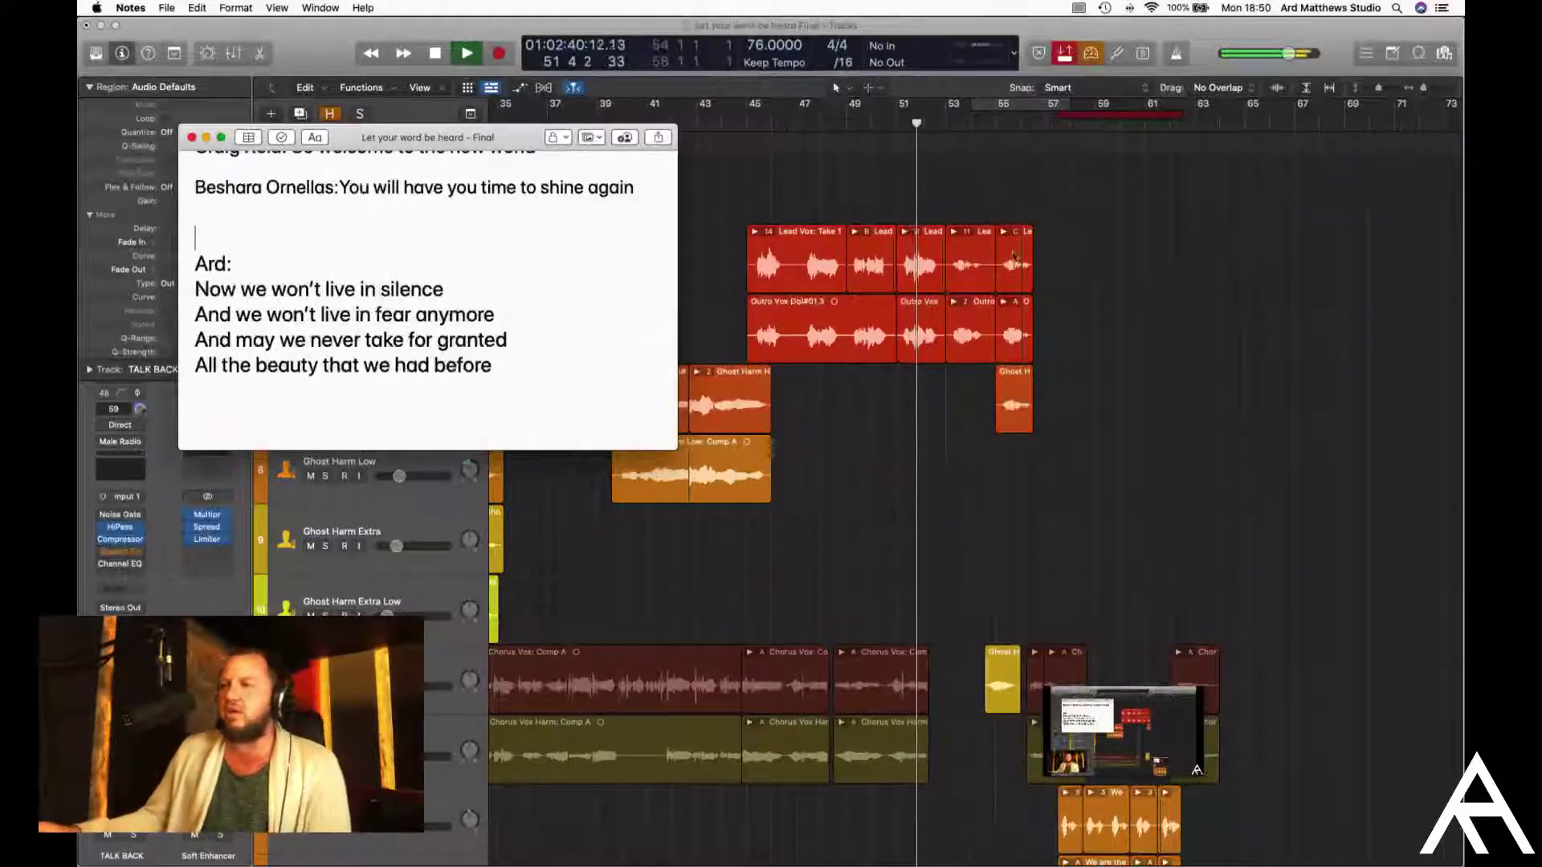
Return to Logic Pro X and lower the We are the world 2 volume slightly while the outro plays
{"action": "scroll", "coordinate": [936, 404], "scroll_direction": "down", "scroll_amount": 5}
{"action": "scroll", "coordinate": [935, 404], "scroll_direction": "up", "scroll_amount": 5}
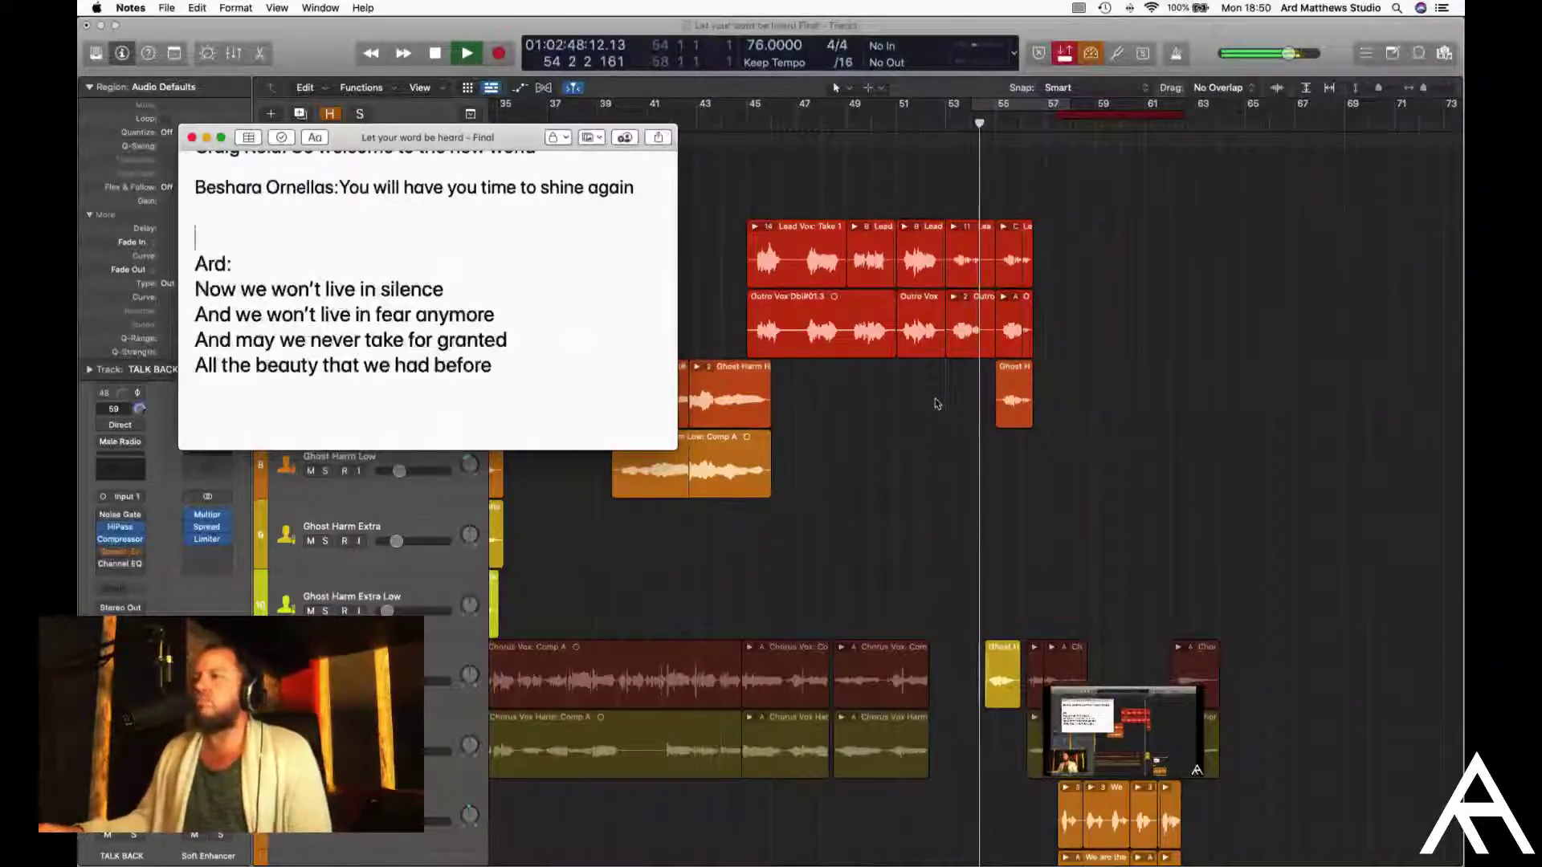
{"action": "scroll", "coordinate": [936, 404], "scroll_direction": "right", "scroll_amount": 3}
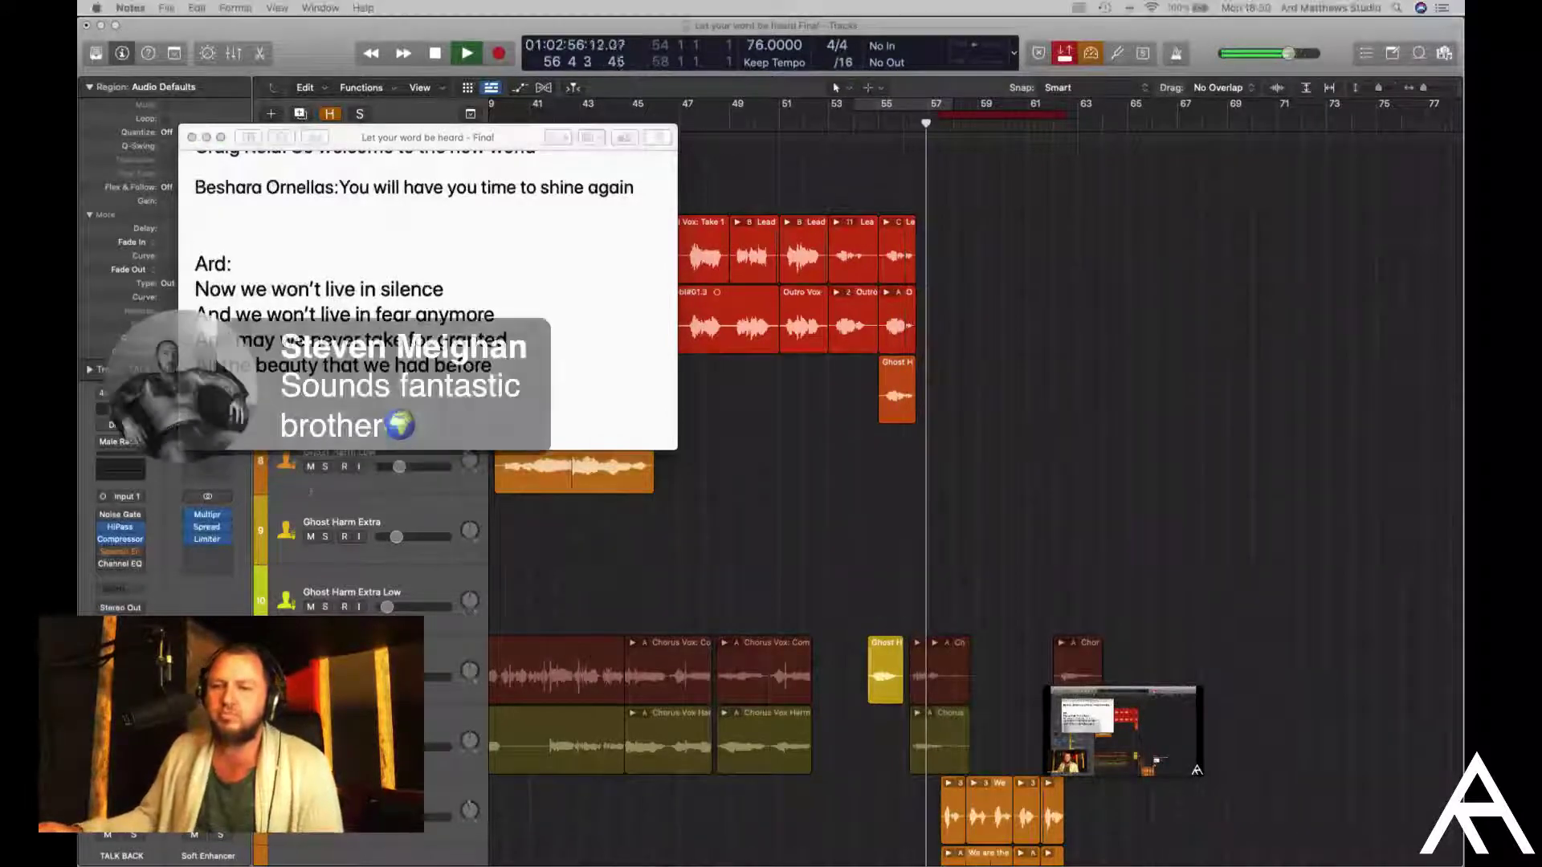
{"action": "scroll", "coordinate": [381, 502], "scroll_direction": "down", "scroll_amount": 4}
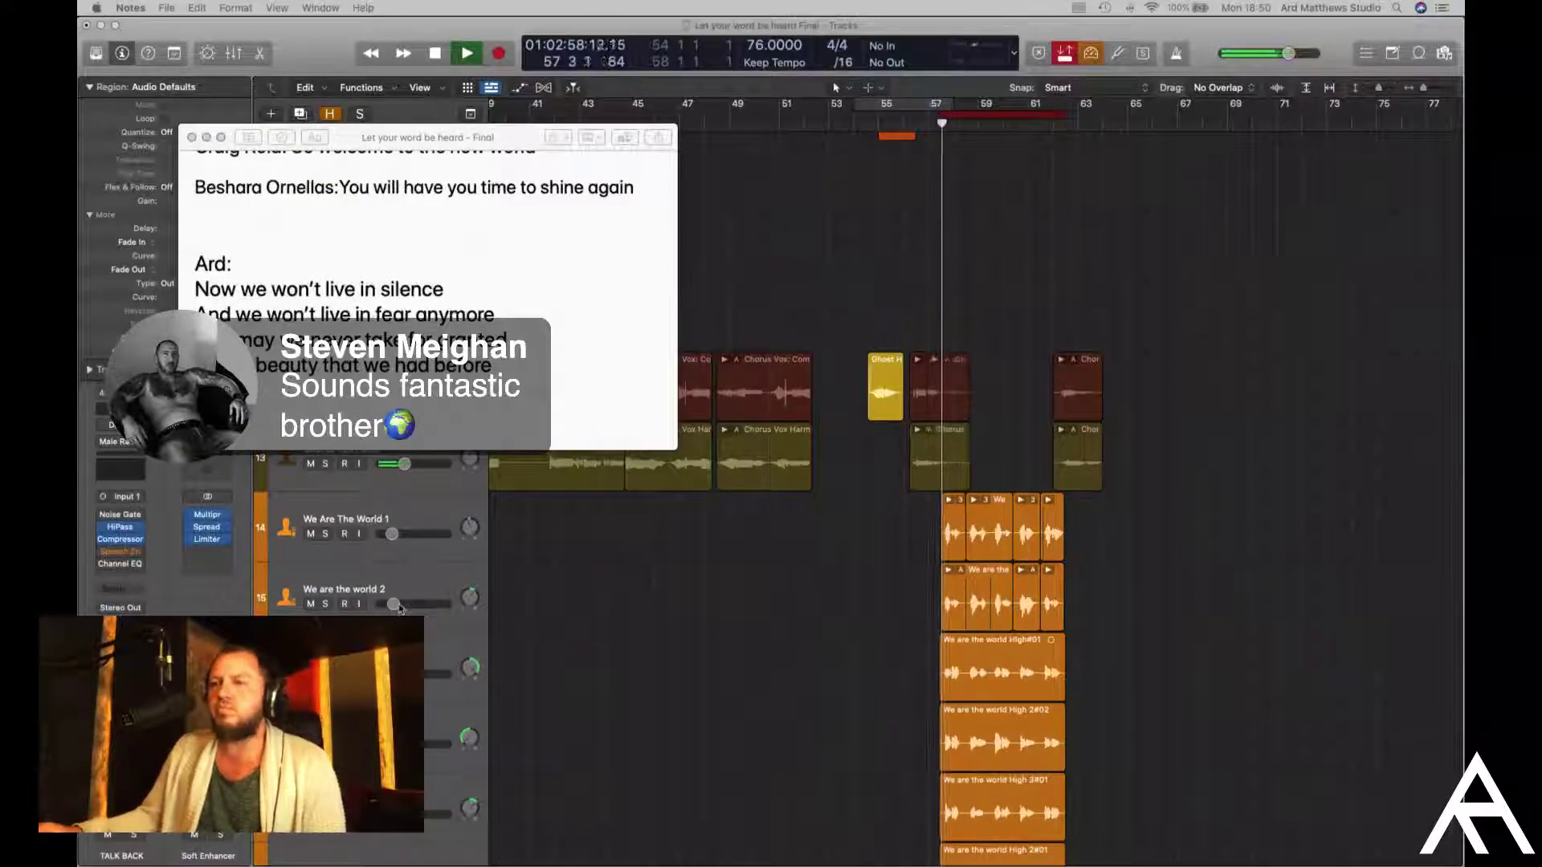
{"action": "left_click", "coordinate": [381, 502]}
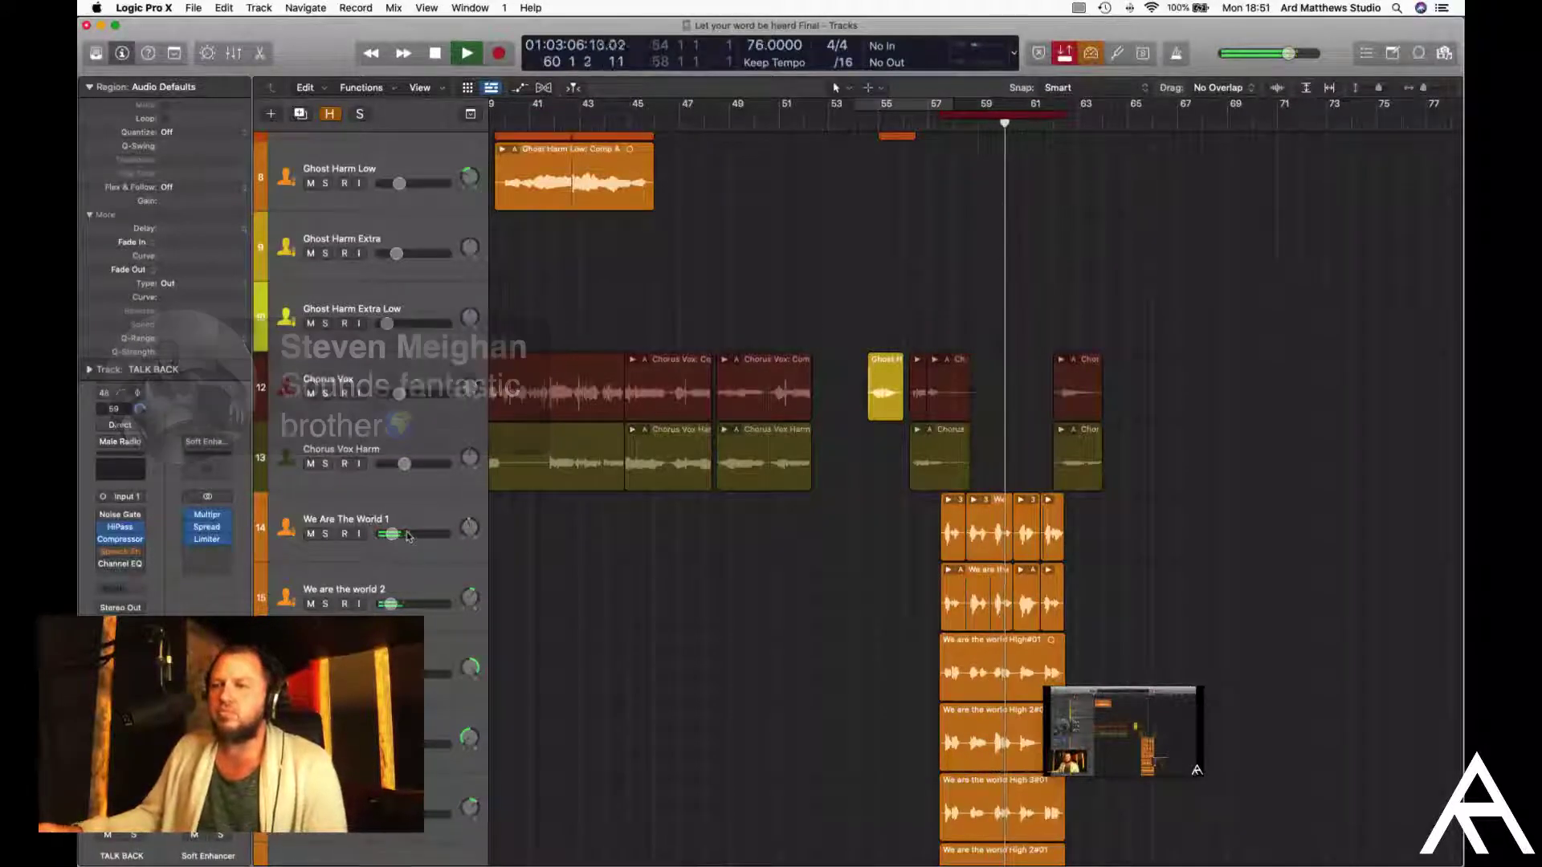
Listen to the vocal stack through to the end of the outro and stop playback in bar 66
{"action": "scroll", "coordinate": [809, 591], "scroll_direction": "down", "scroll_amount": 2}
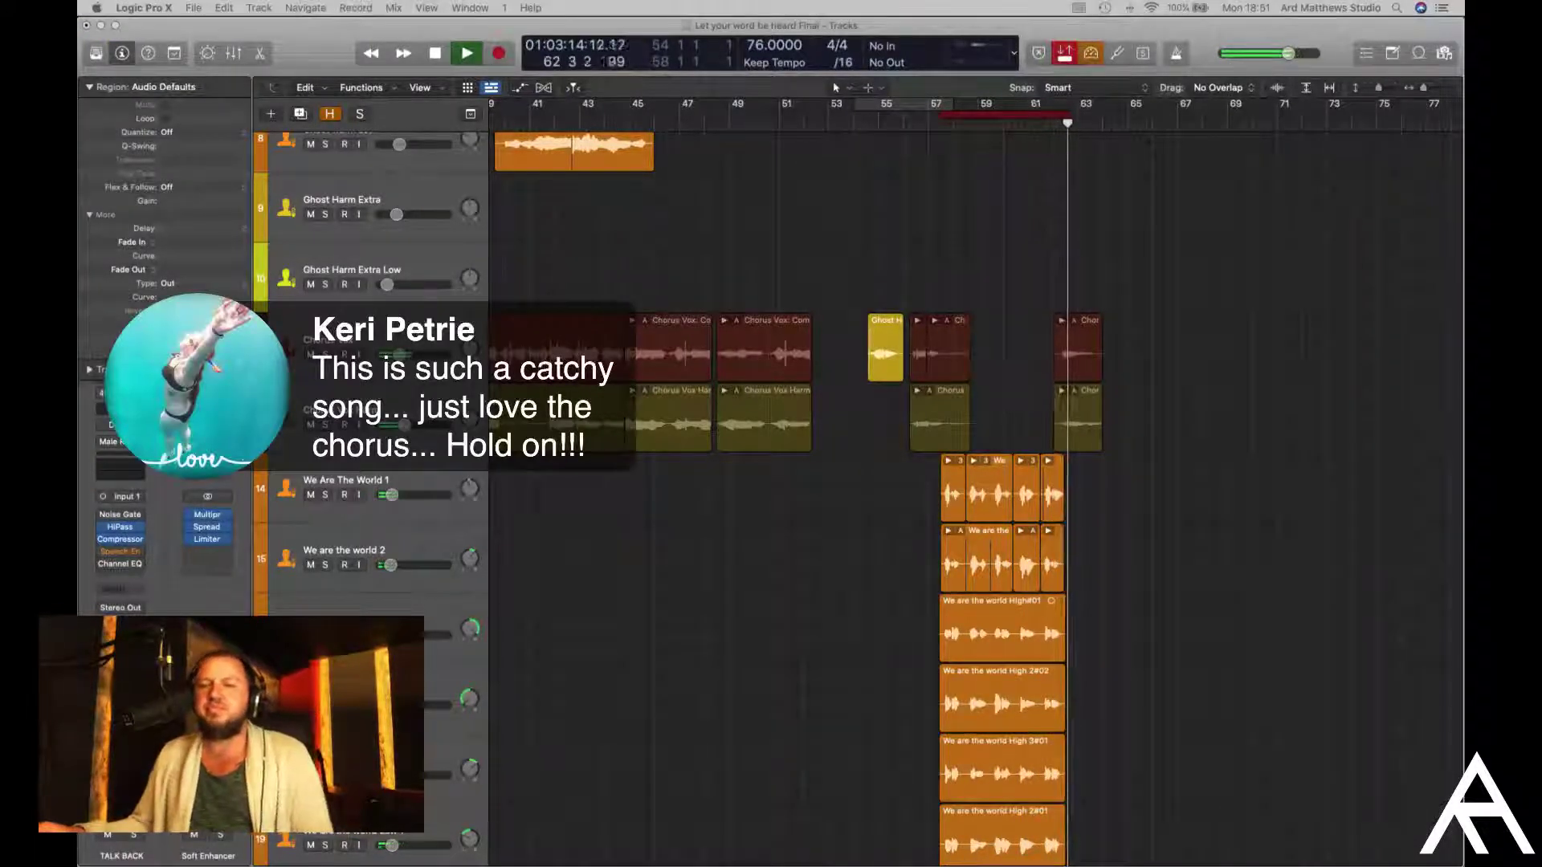
{"action": "scroll", "coordinate": [691, 317], "scroll_direction": "up", "scroll_amount": 5}
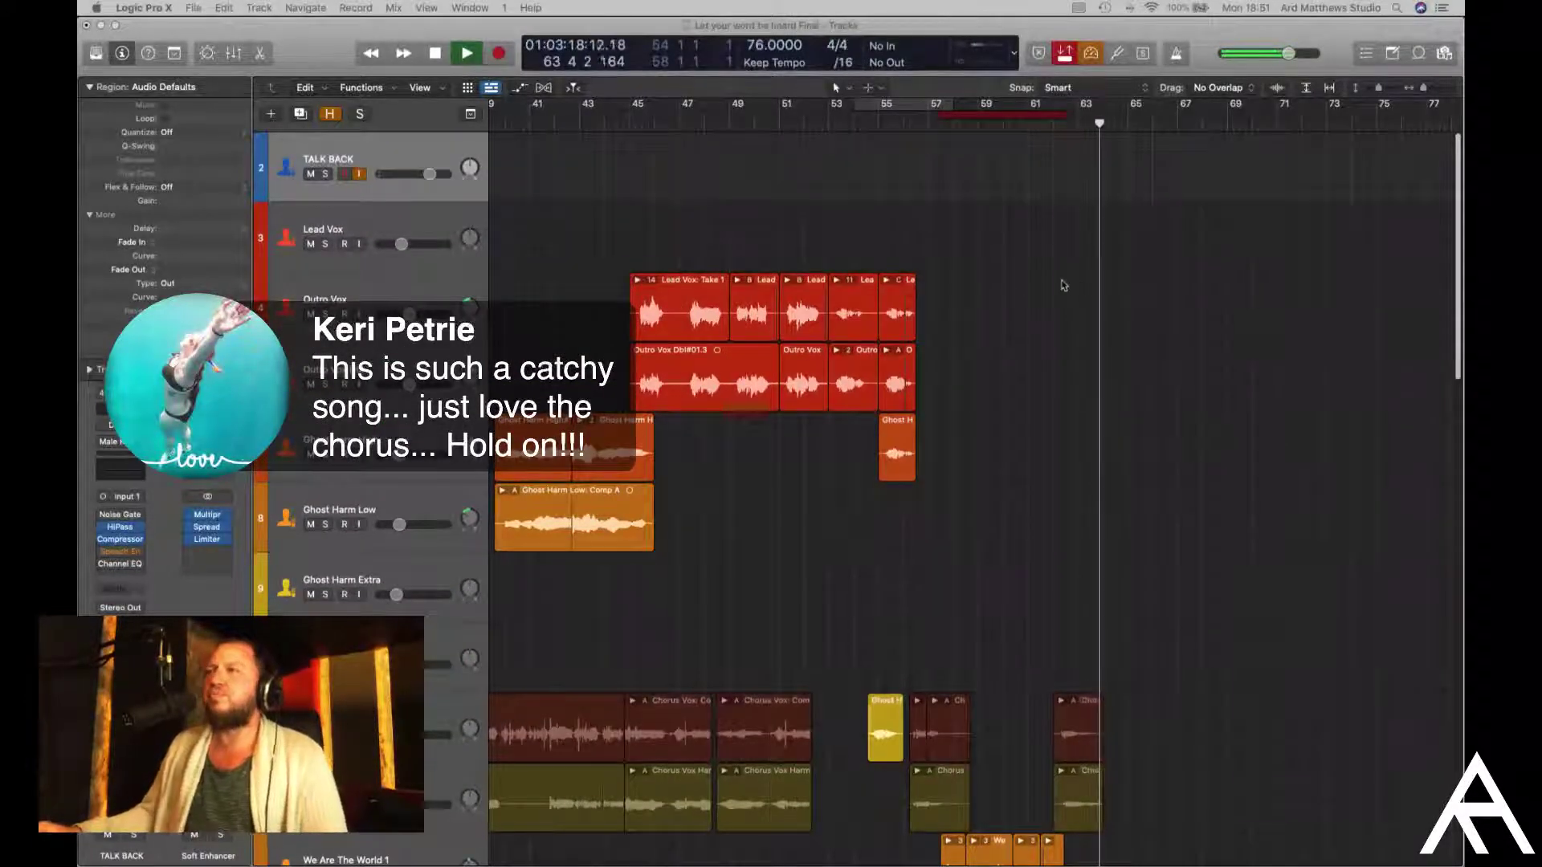
{"action": "key", "text": "super+shift+3"}
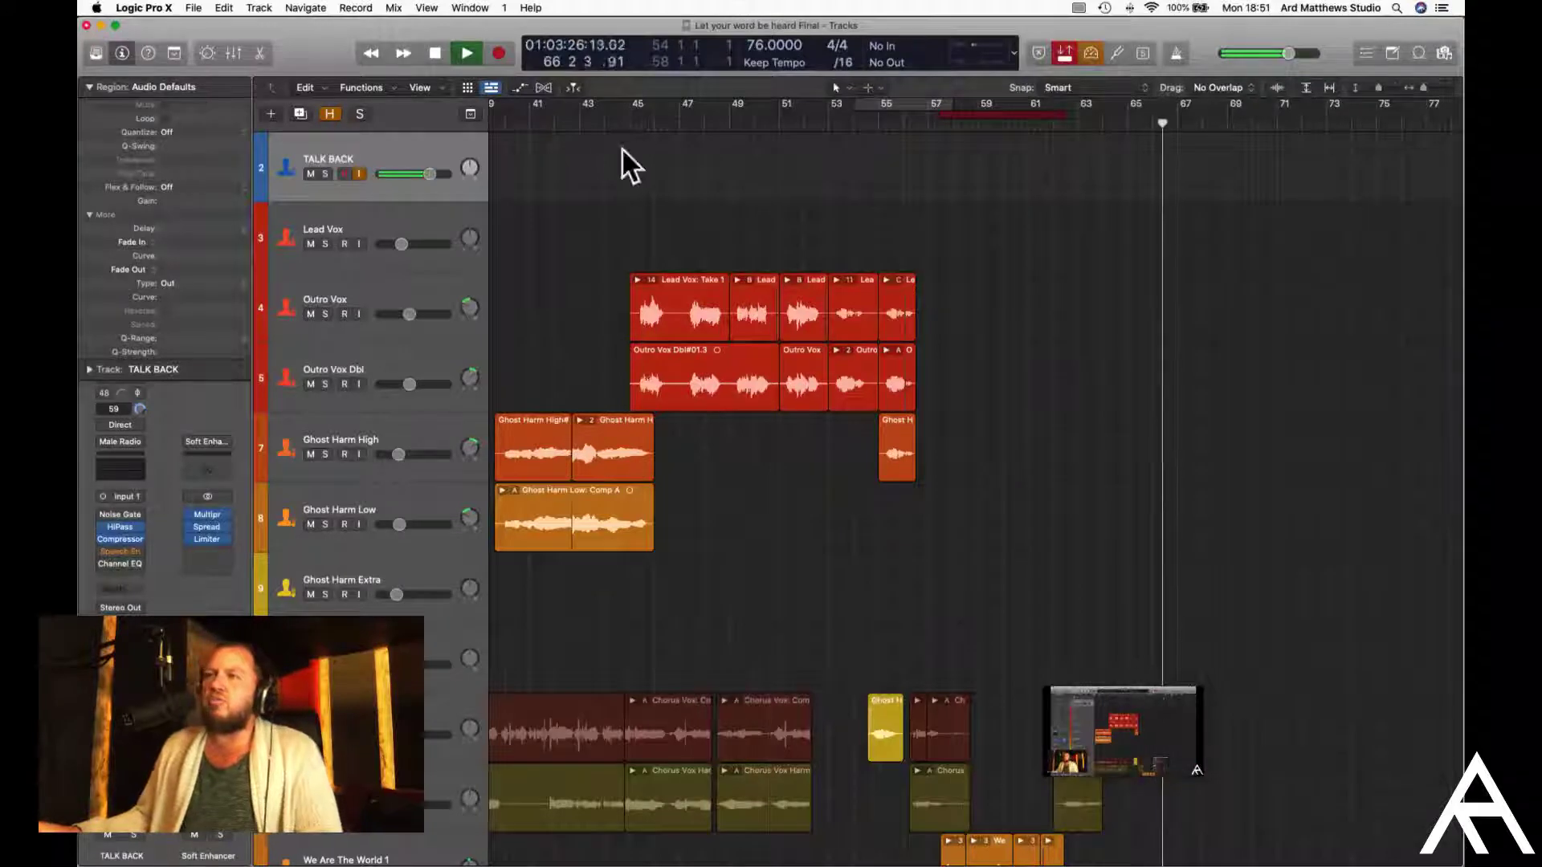
{"action": "key", "text": "space"}
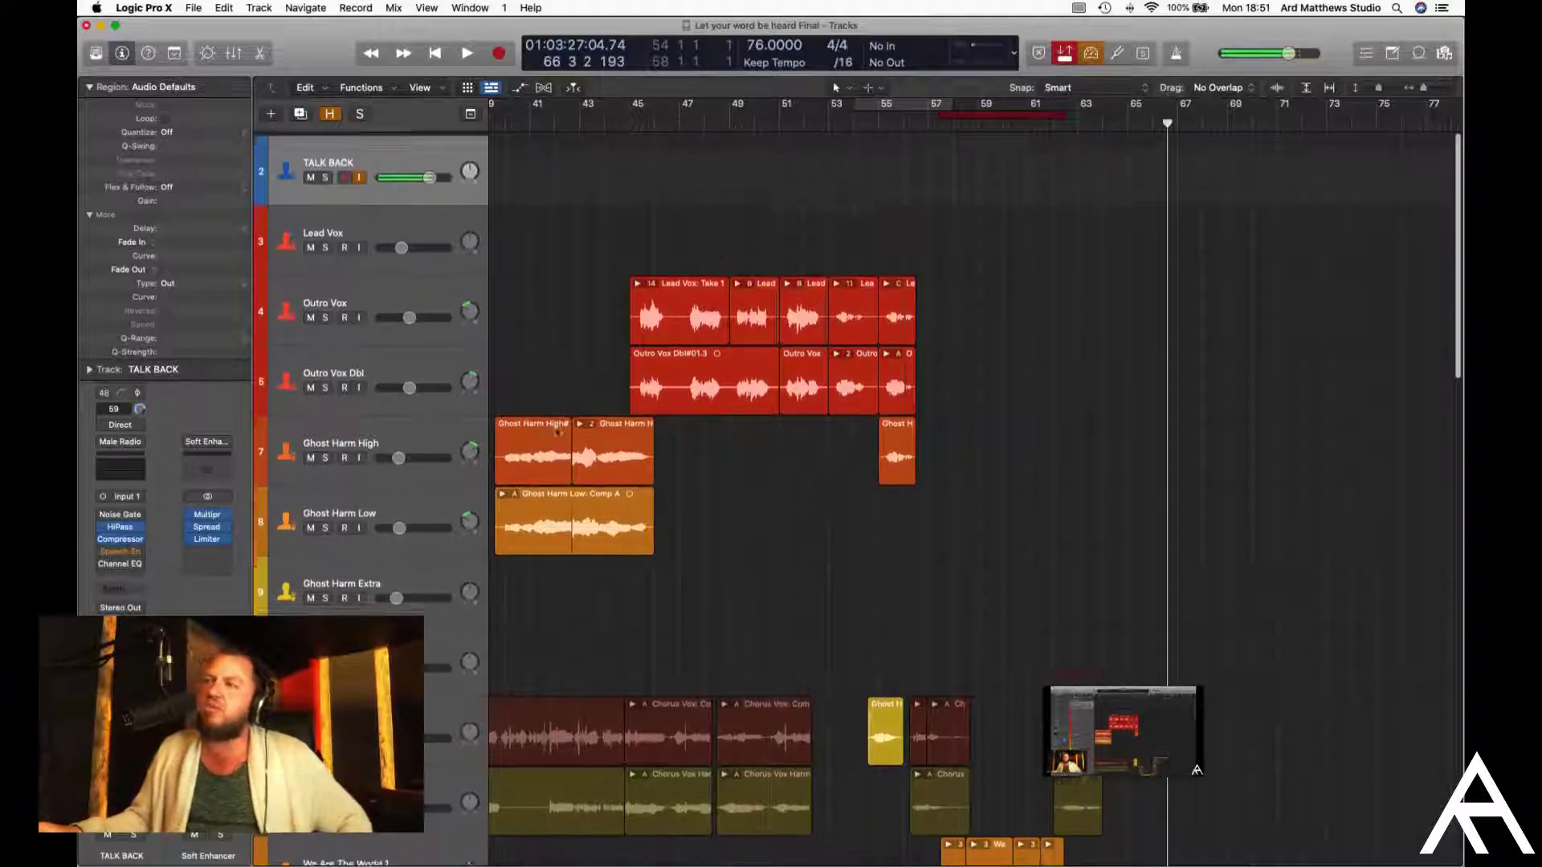
Reduce the track heights so more of the vocal tracks fit in the arrangement
{"action": "scroll", "coordinate": [555, 432], "scroll_direction": "down", "scroll_amount": 3}
{"action": "key", "text": "super+Up"}
{"action": "key", "text": "super+Up"}
{"action": "key", "text": "super+Up"}
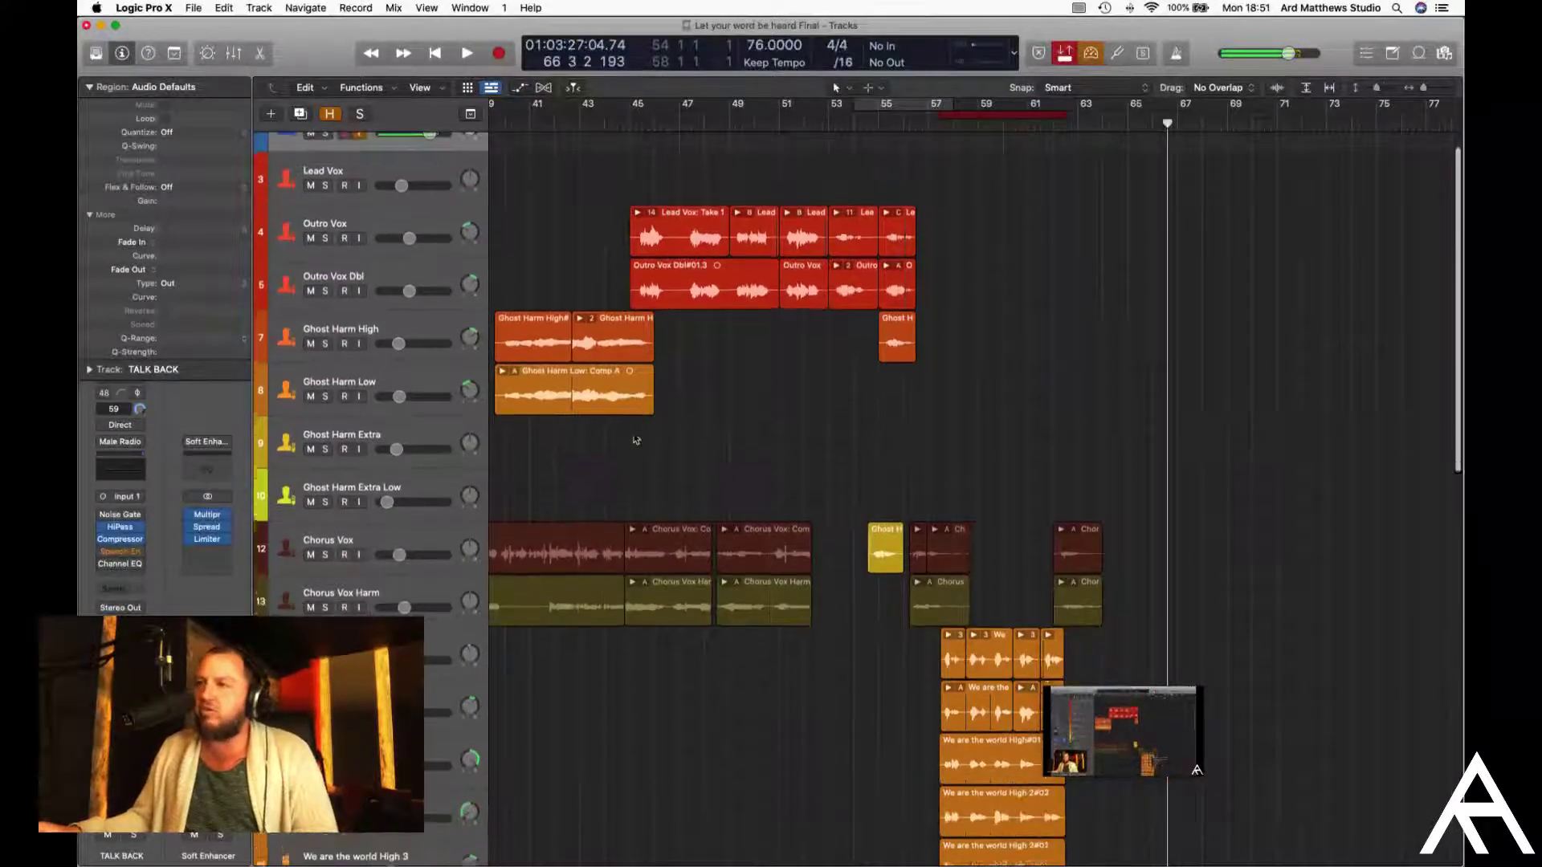
Reduce the track heights further until the instrument and Boom Bap drum tracks also fit in the arrangement
{"action": "key", "text": "super+Up"}
{"action": "key", "text": "super+Up"}
{"action": "key", "text": "super+Up"}
{"action": "key", "text": "super+Up"}
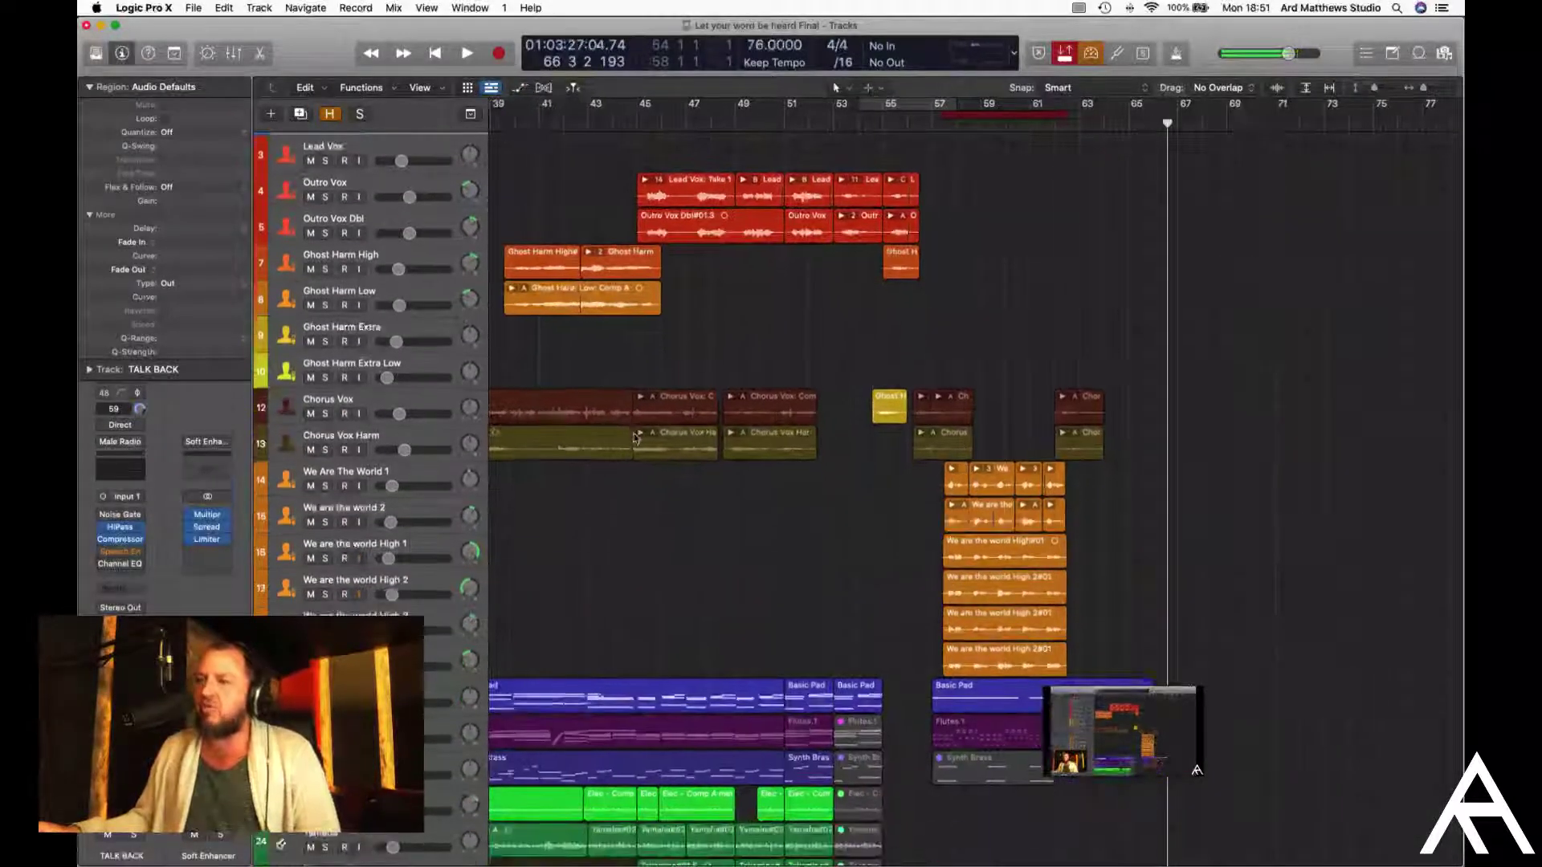
{"action": "key", "text": "super+Up"}
{"action": "key", "text": "super+Up"}
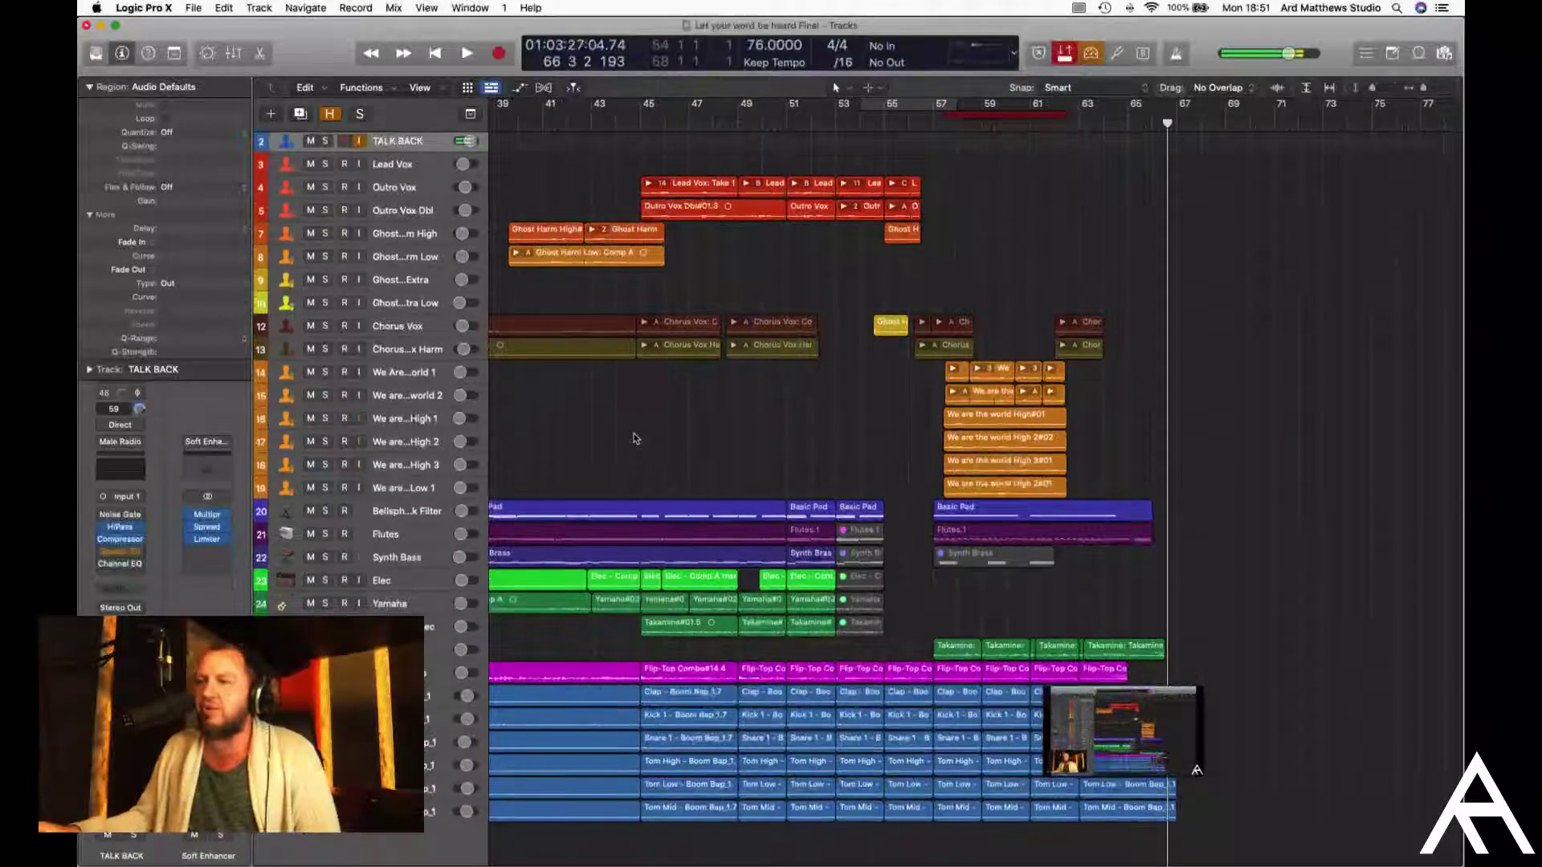
Select the outro's Clap - Boom Bap regions and switch back to the TALK BACK track with input monitoring on
{"action": "left_click_drag", "start_coordinate": [933, 684], "coordinate": [1076, 697]}
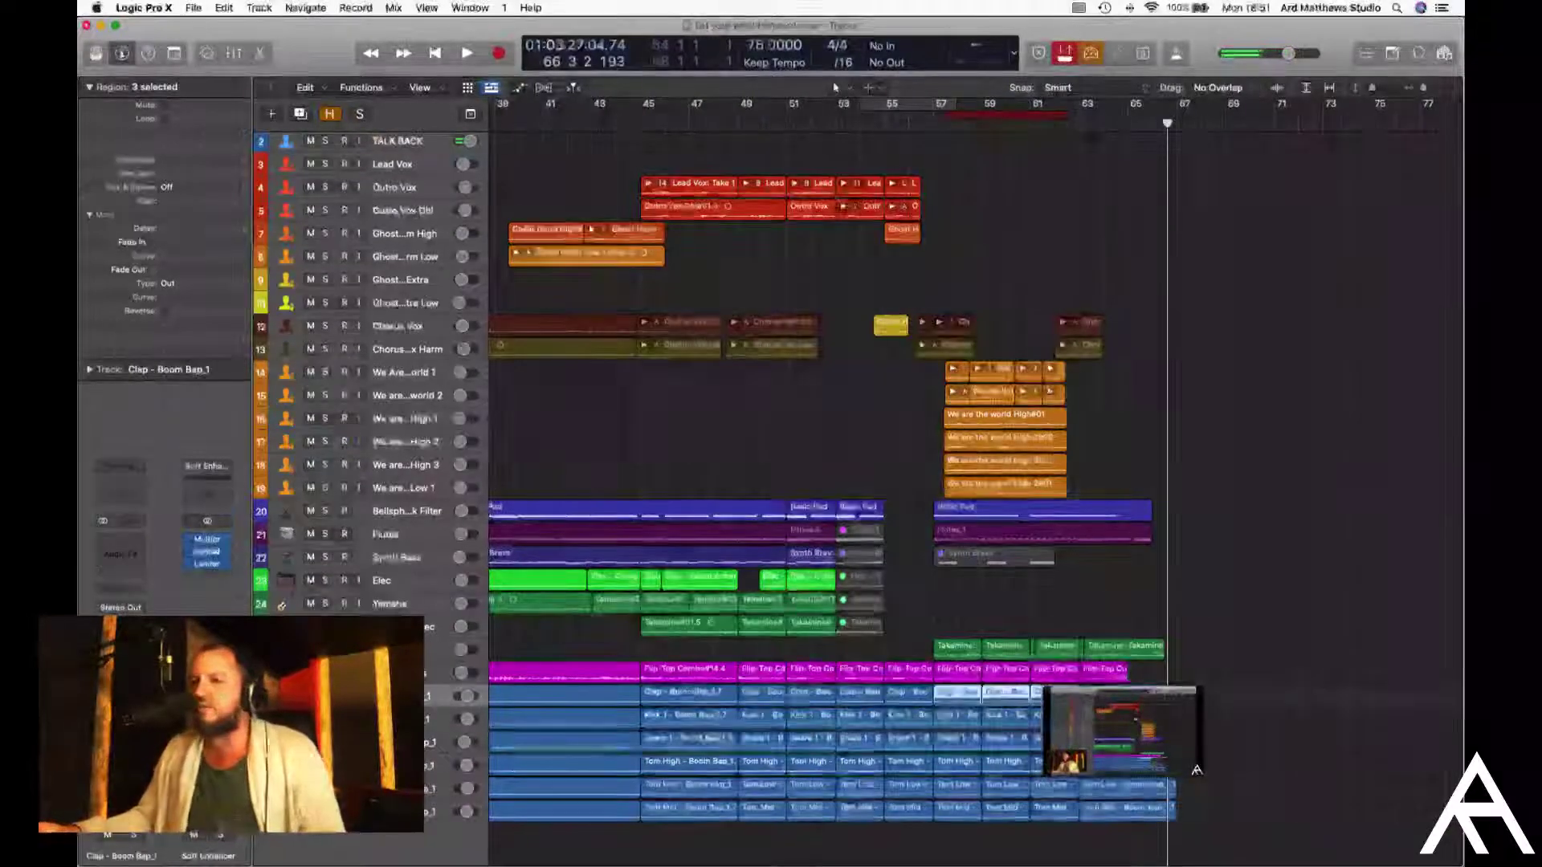
{"action": "left_click", "coordinate": [344, 142]}
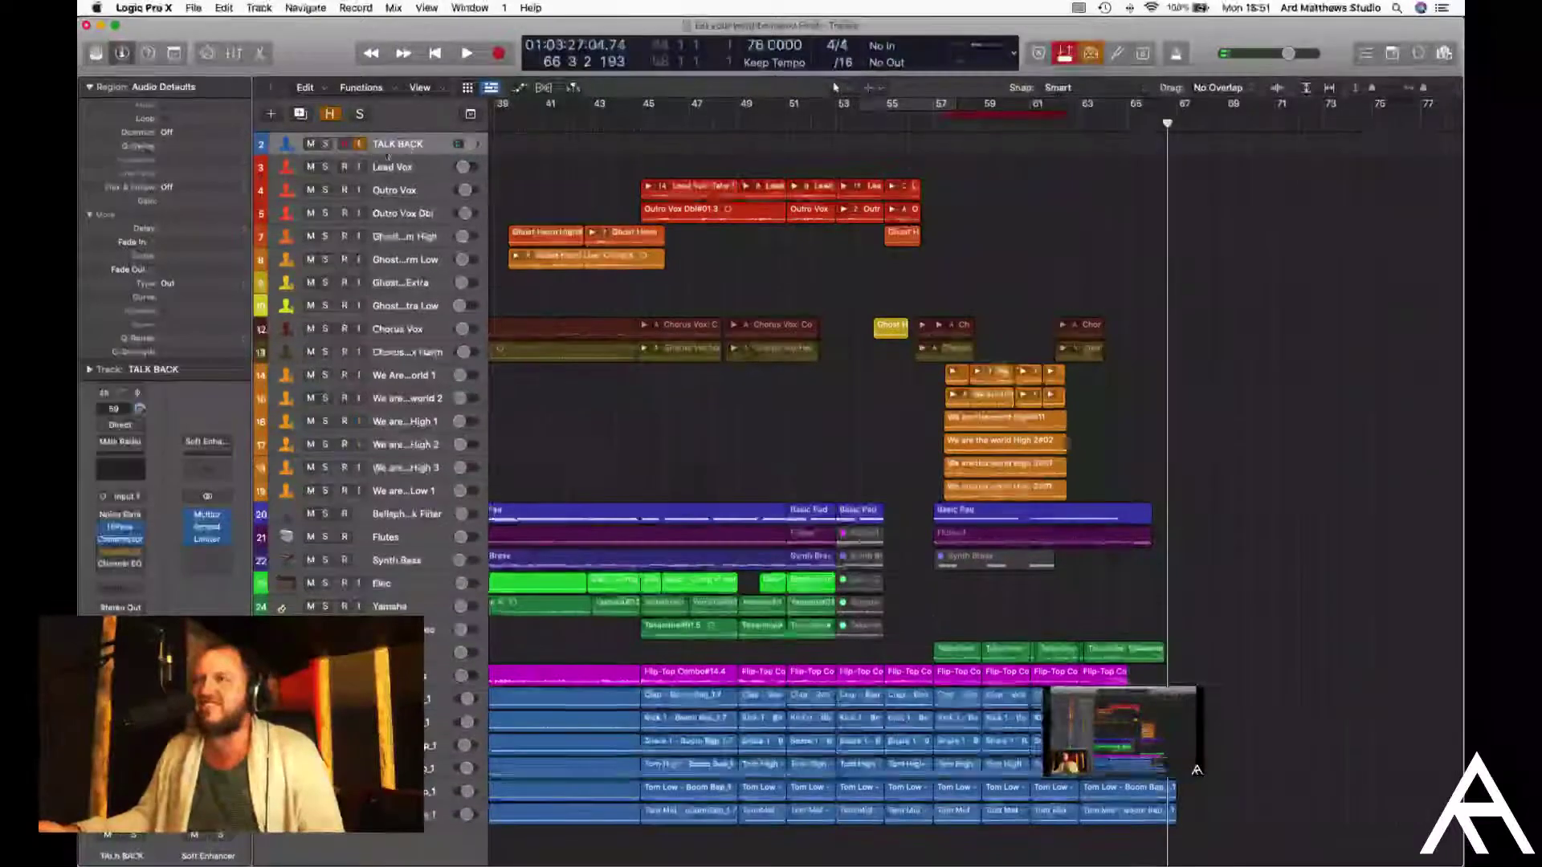
{"action": "left_click", "coordinate": [359, 142]}
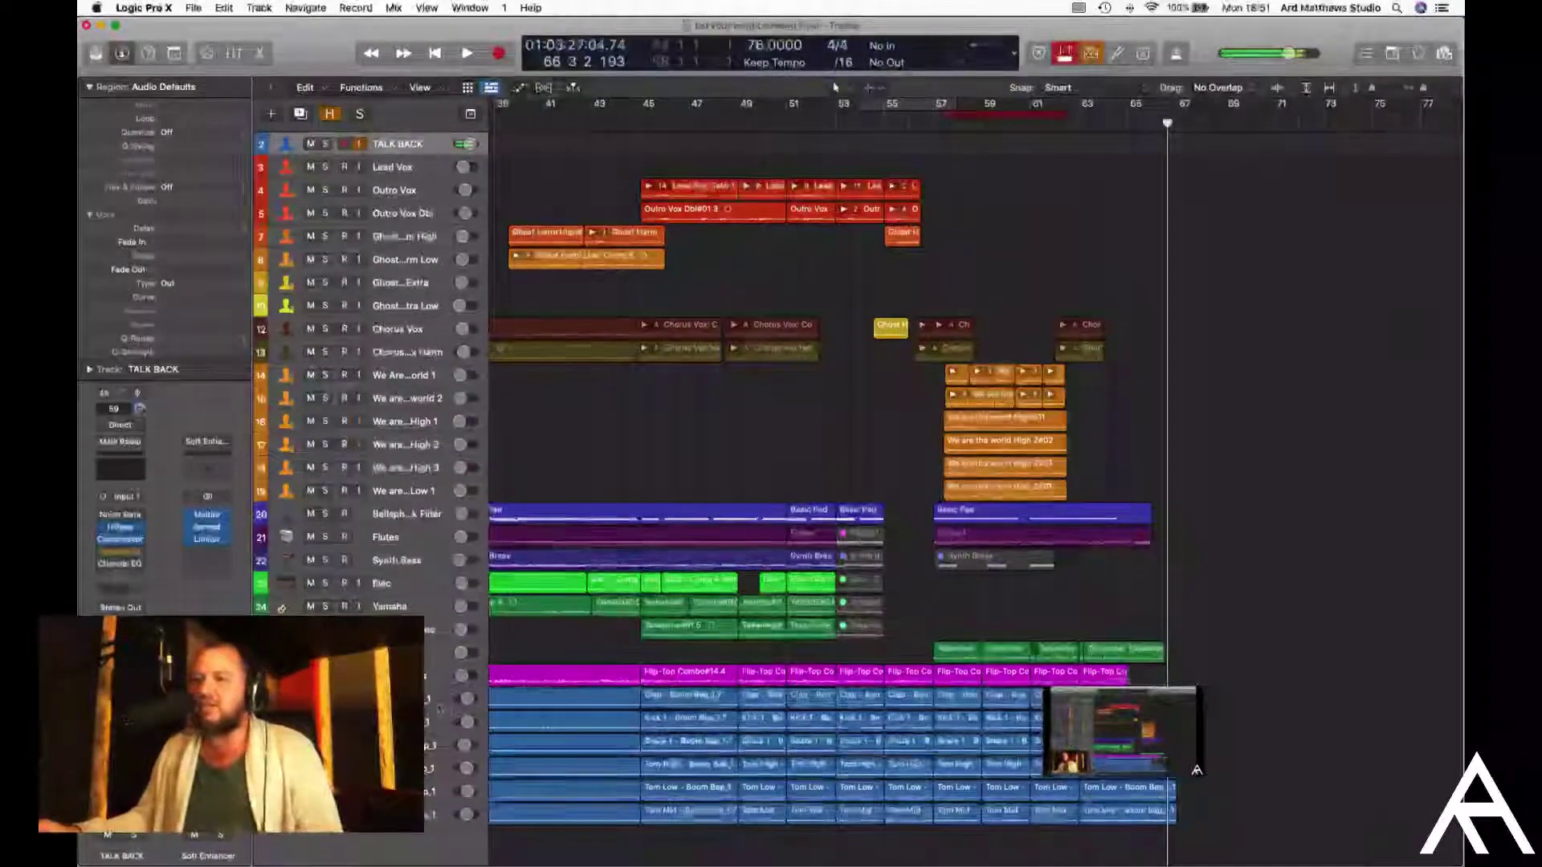
Solo the Boom Bap drum tracks, audition them briefly from around bar 48, unsolo them and reactivate input monitoring on TALK BACK
{"action": "key", "text": "super+z"}
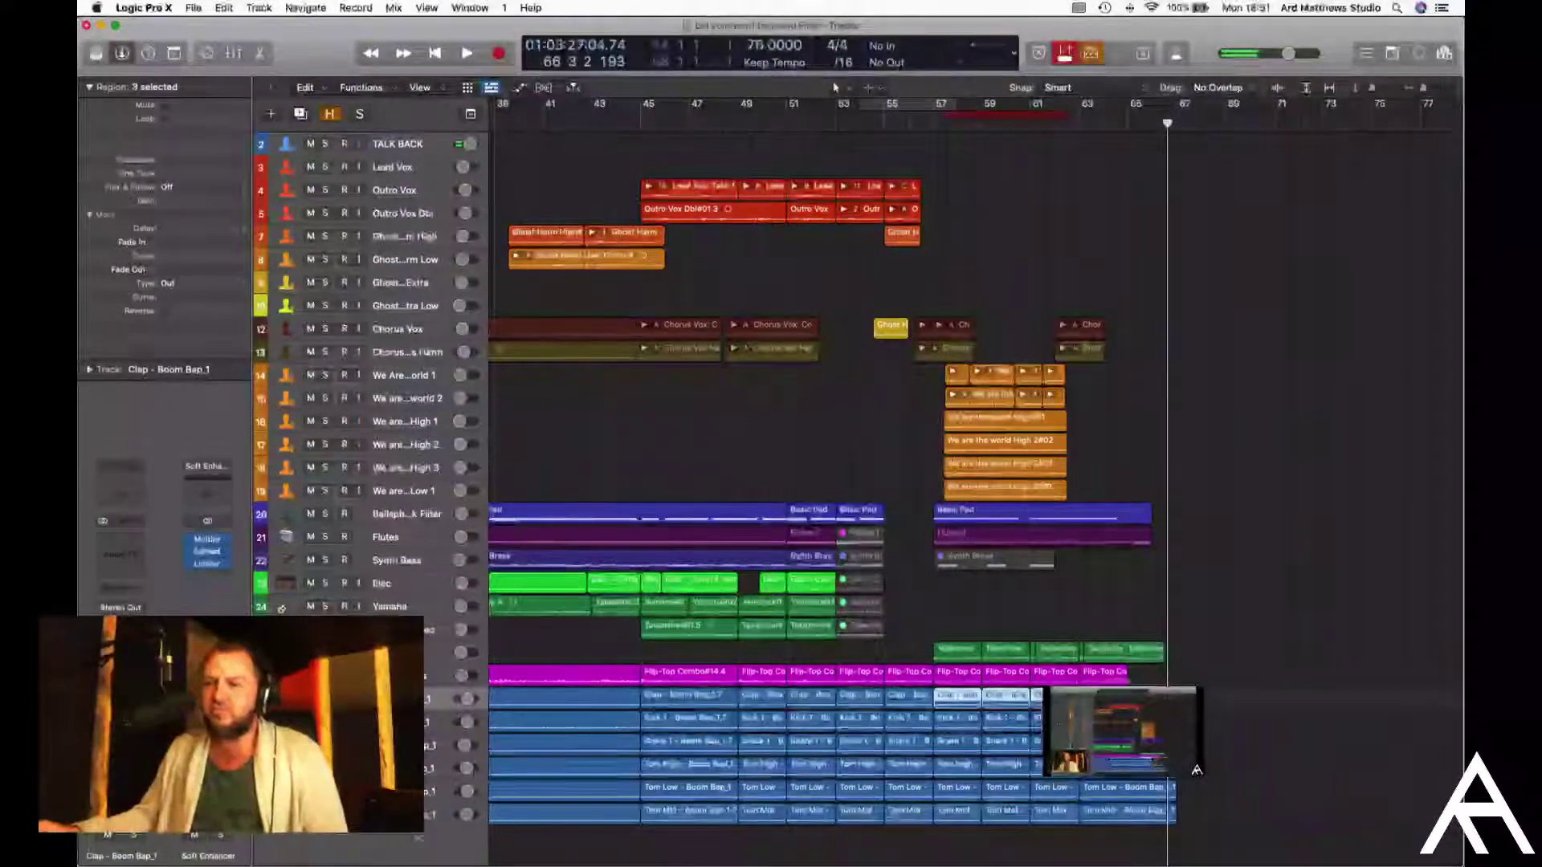
{"action": "key", "text": "super+z"}
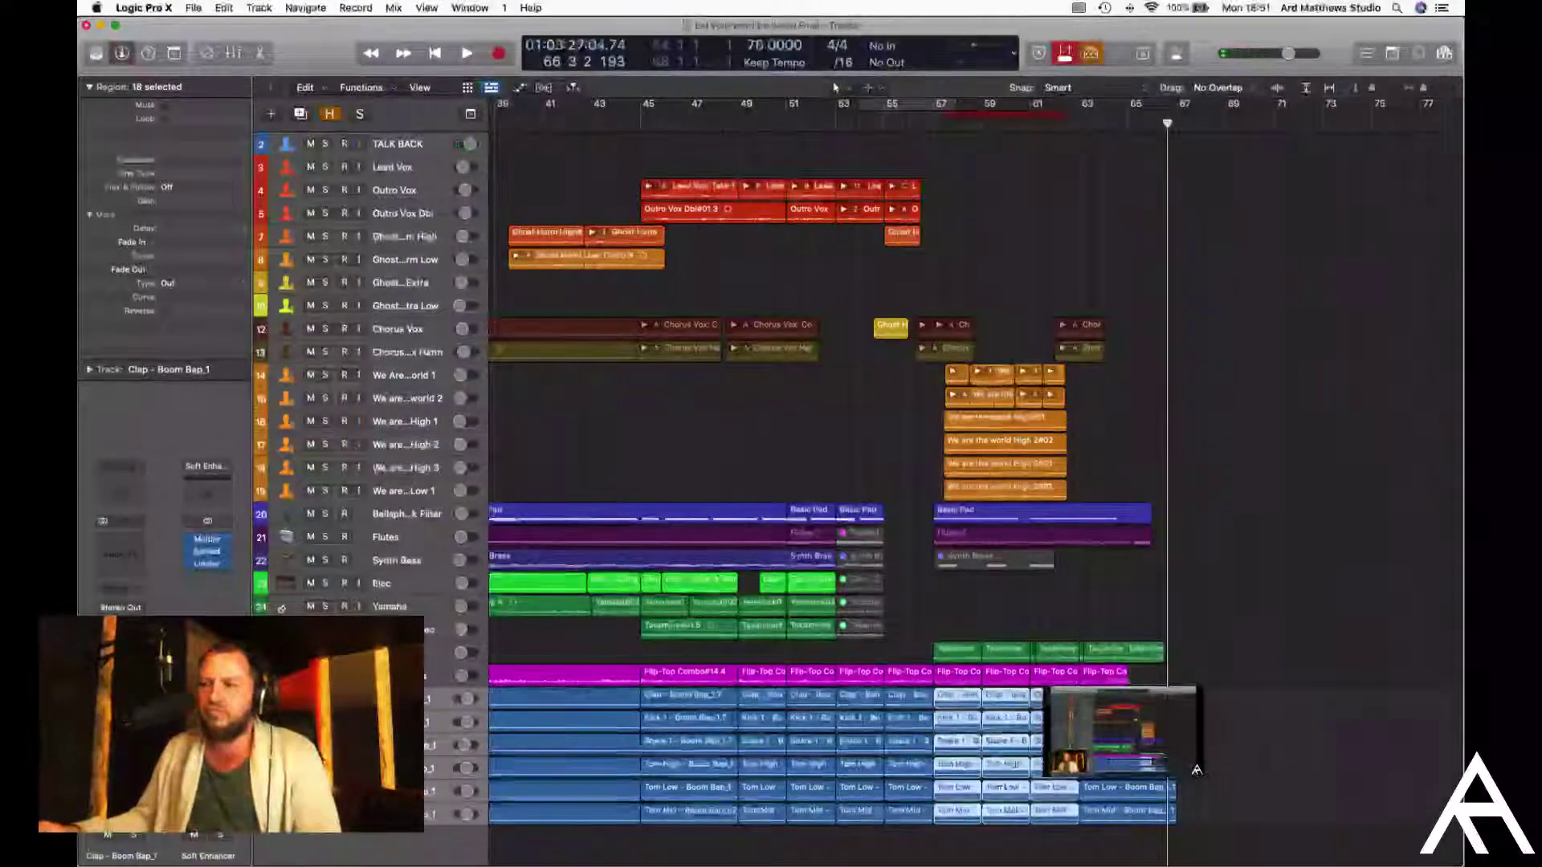
{"action": "key", "text": "ctrl+s"}
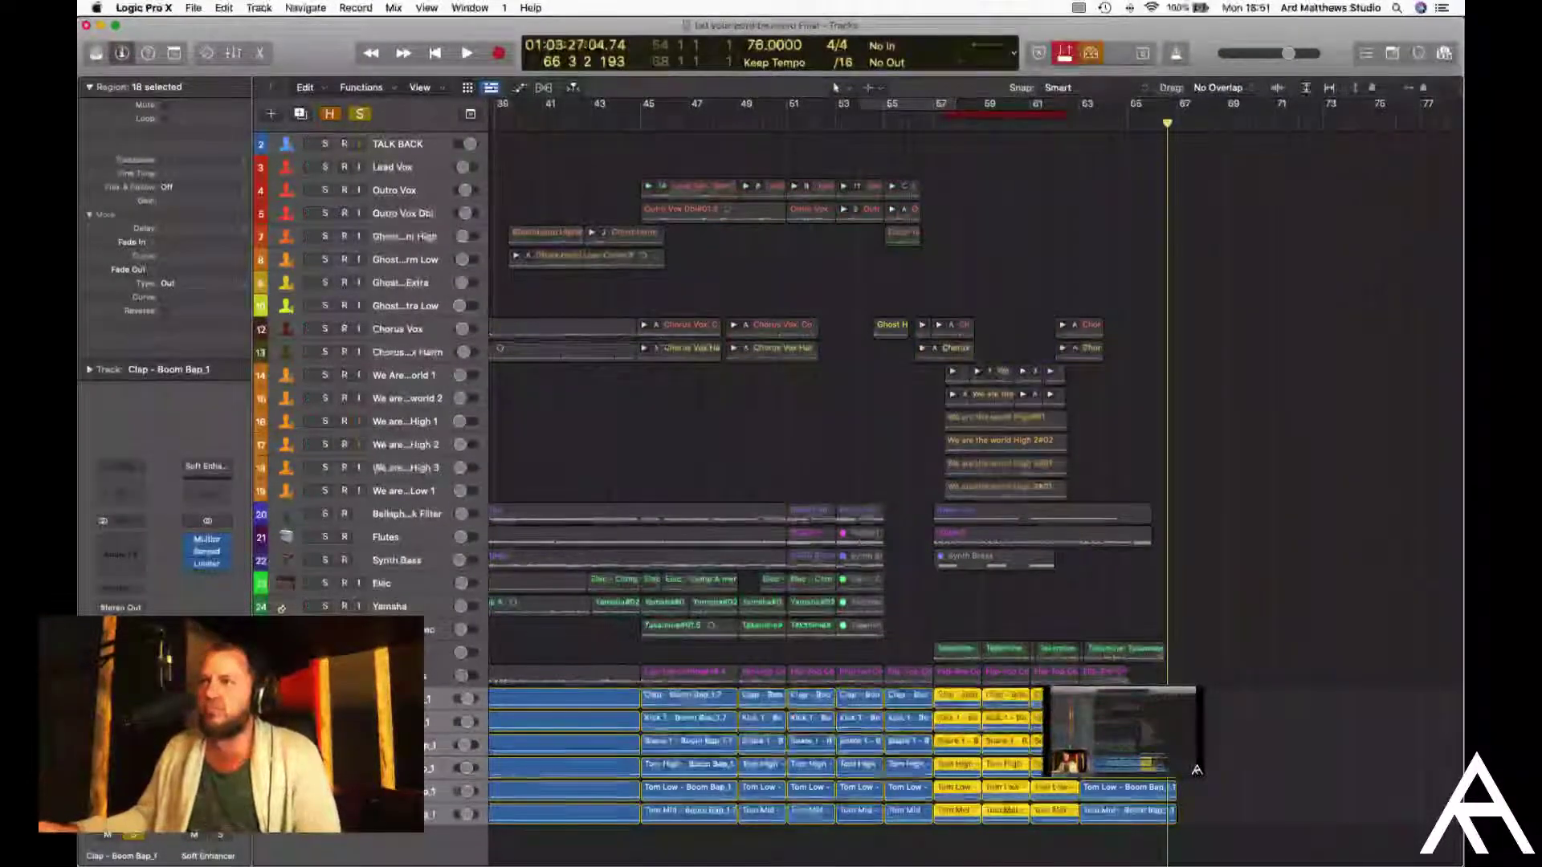
{"action": "double_click", "coordinate": [709, 125]}
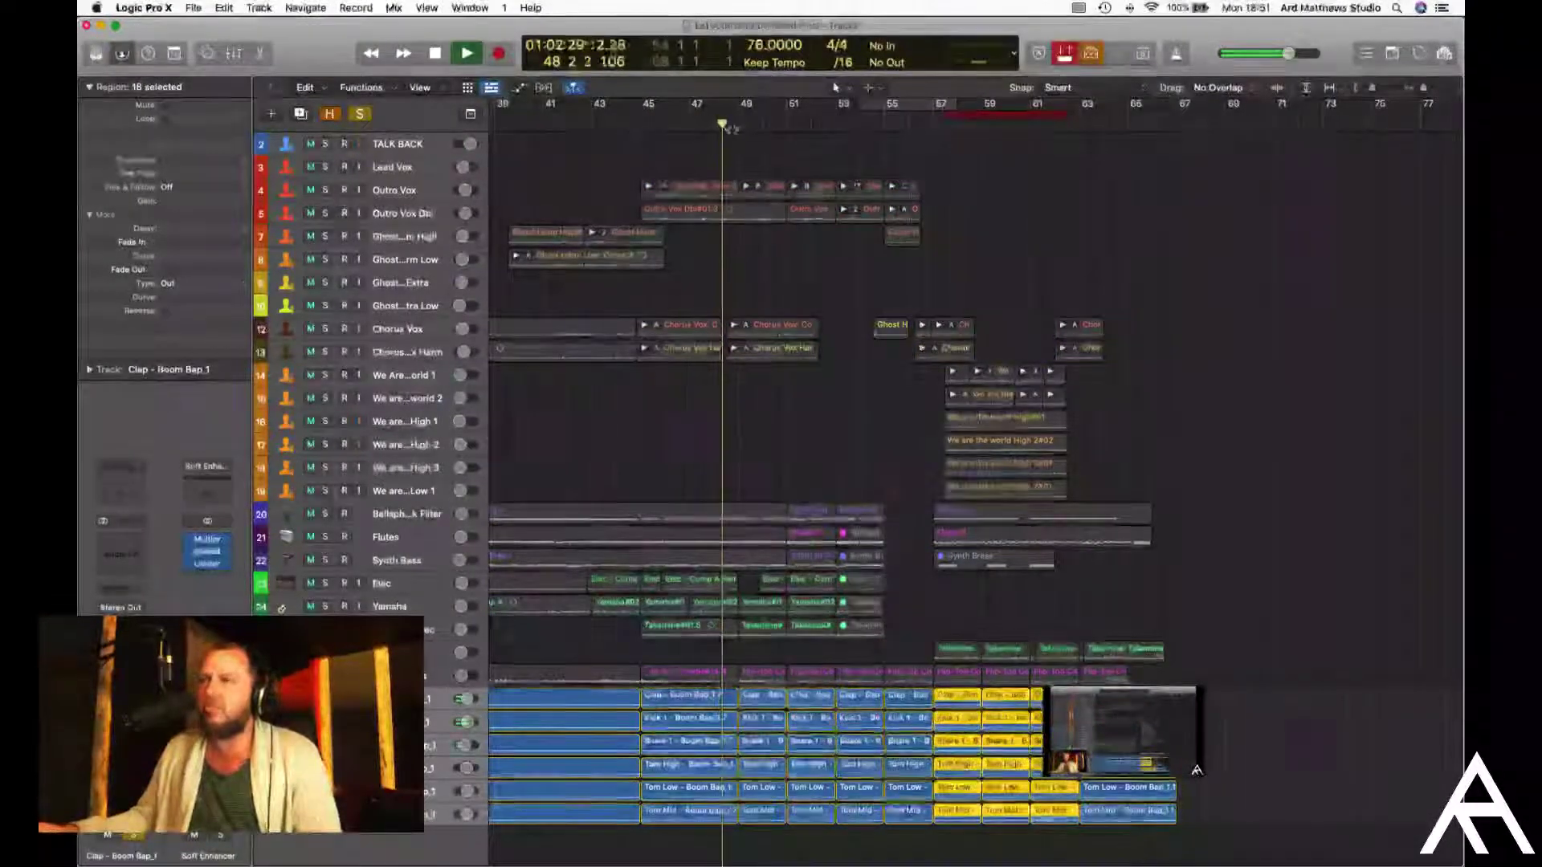
{"action": "key", "text": "space"}
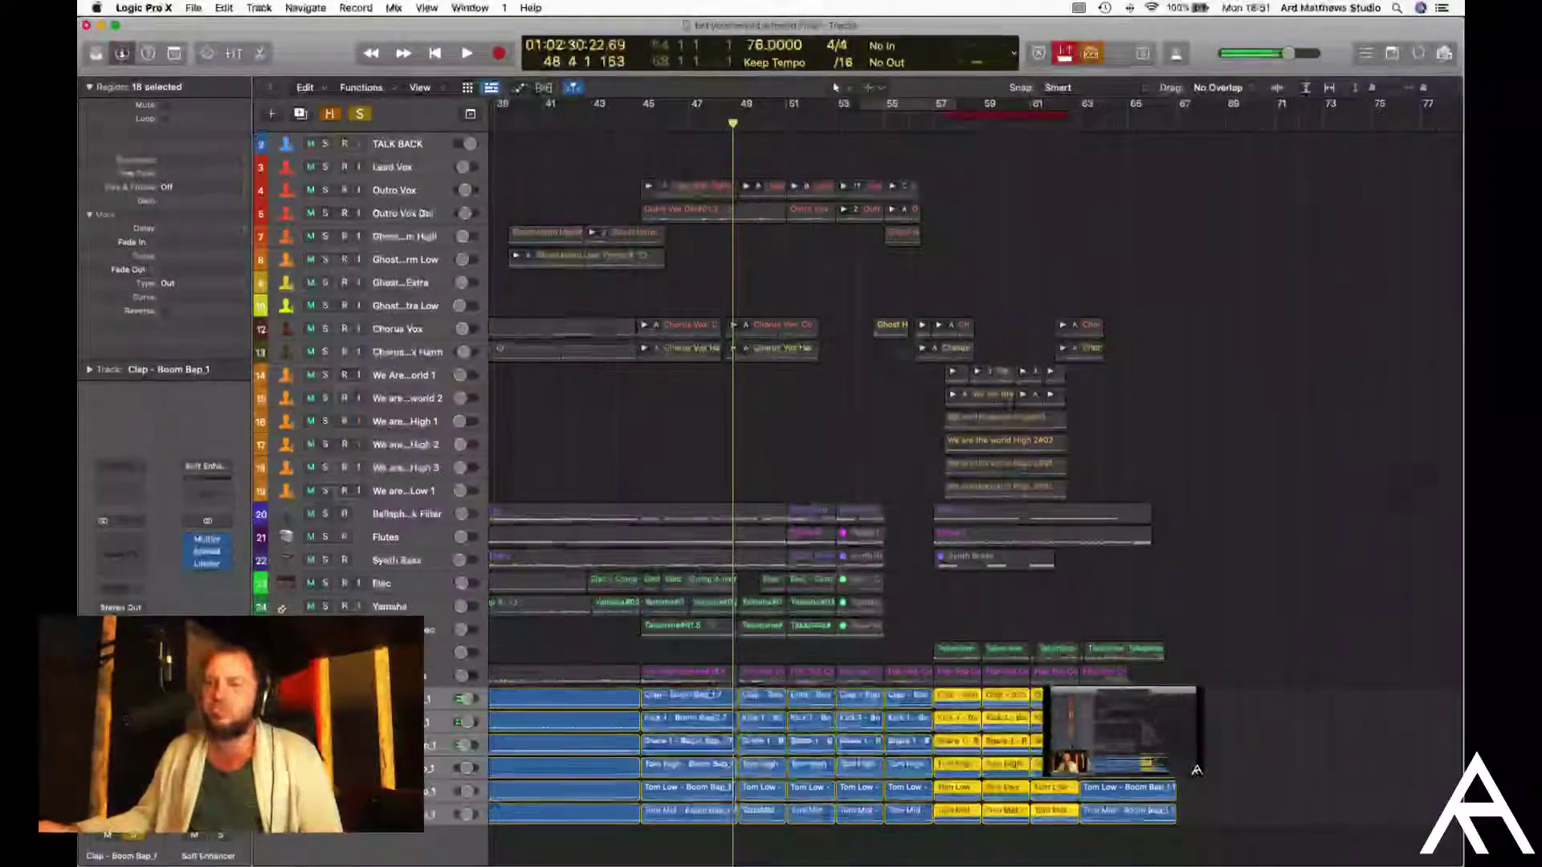
{"action": "key", "text": "s"}
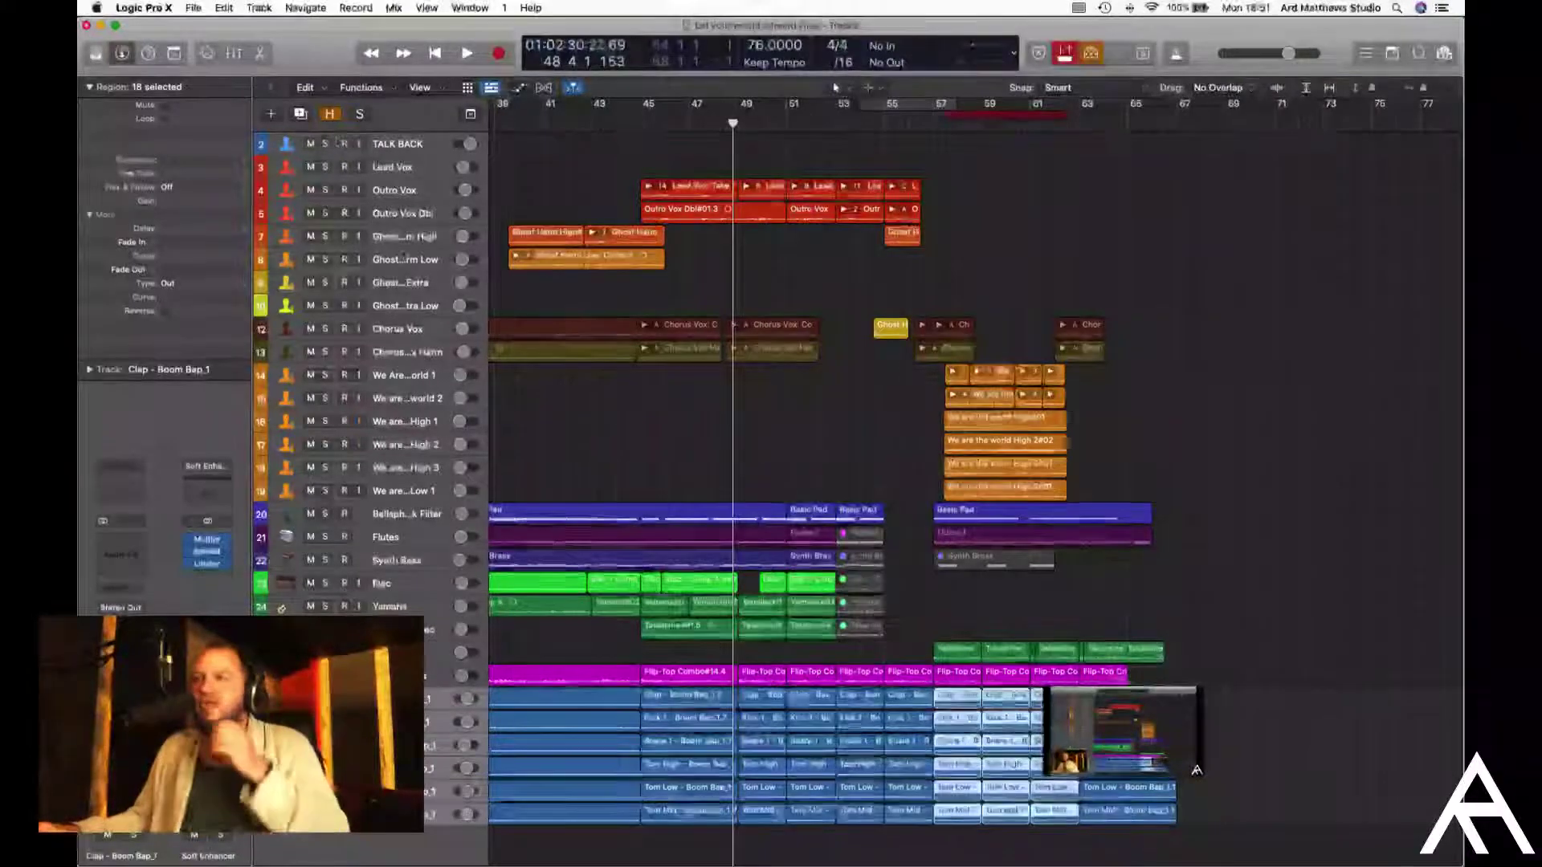
{"action": "left_click", "coordinate": [359, 144]}
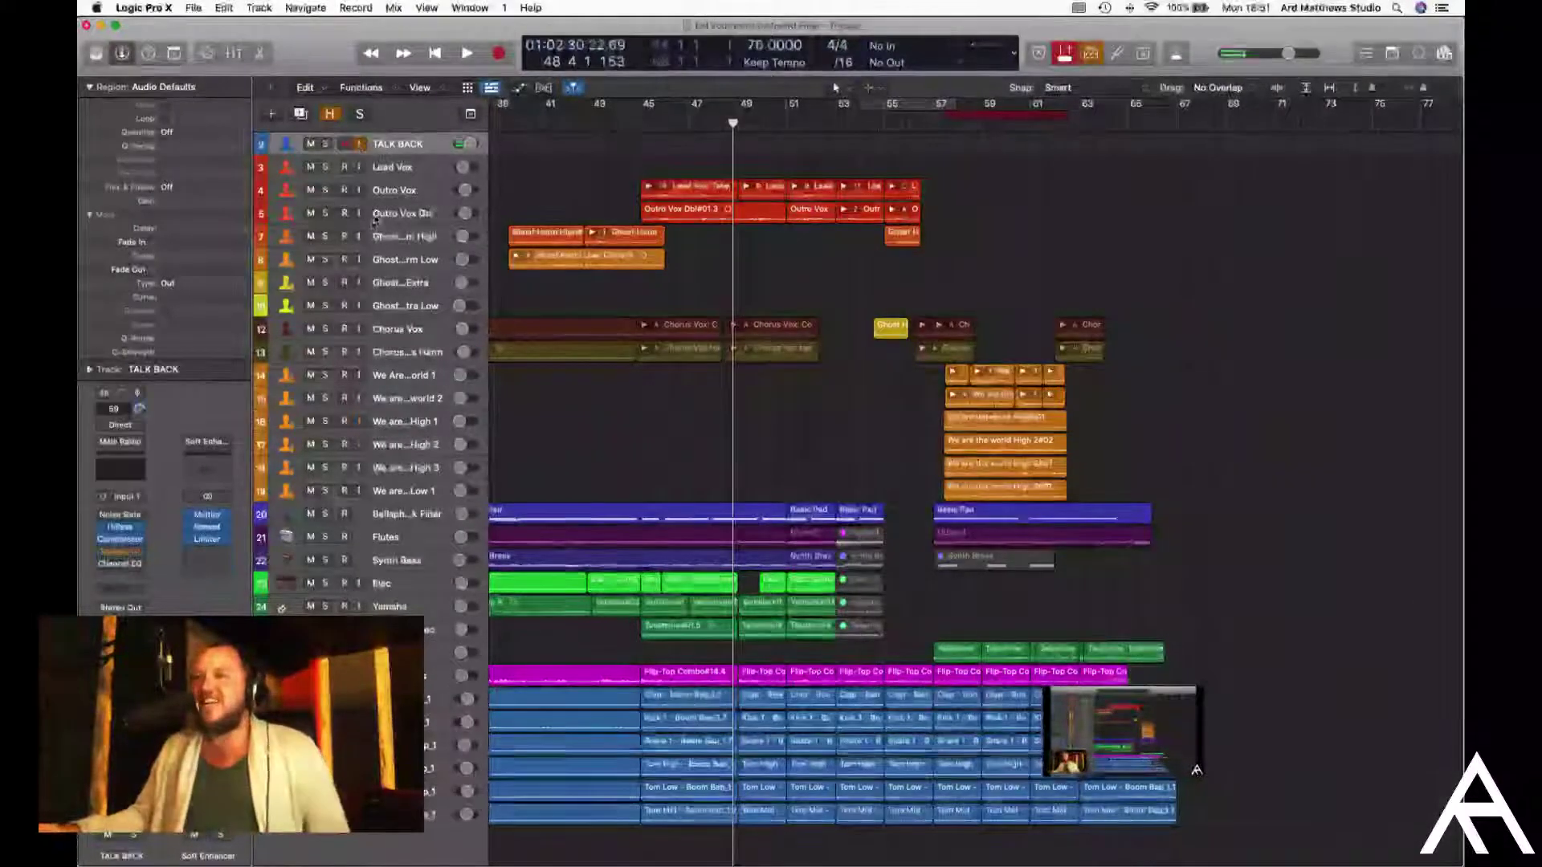
Return the arrangement view to the start of the song, select the Lead Vox track briefly and reselect TALK BACK
{"action": "scroll", "coordinate": [763, 460], "scroll_direction": "left", "scroll_amount": 10}
{"action": "scroll", "coordinate": [762, 461], "scroll_direction": "left", "scroll_amount": 5}
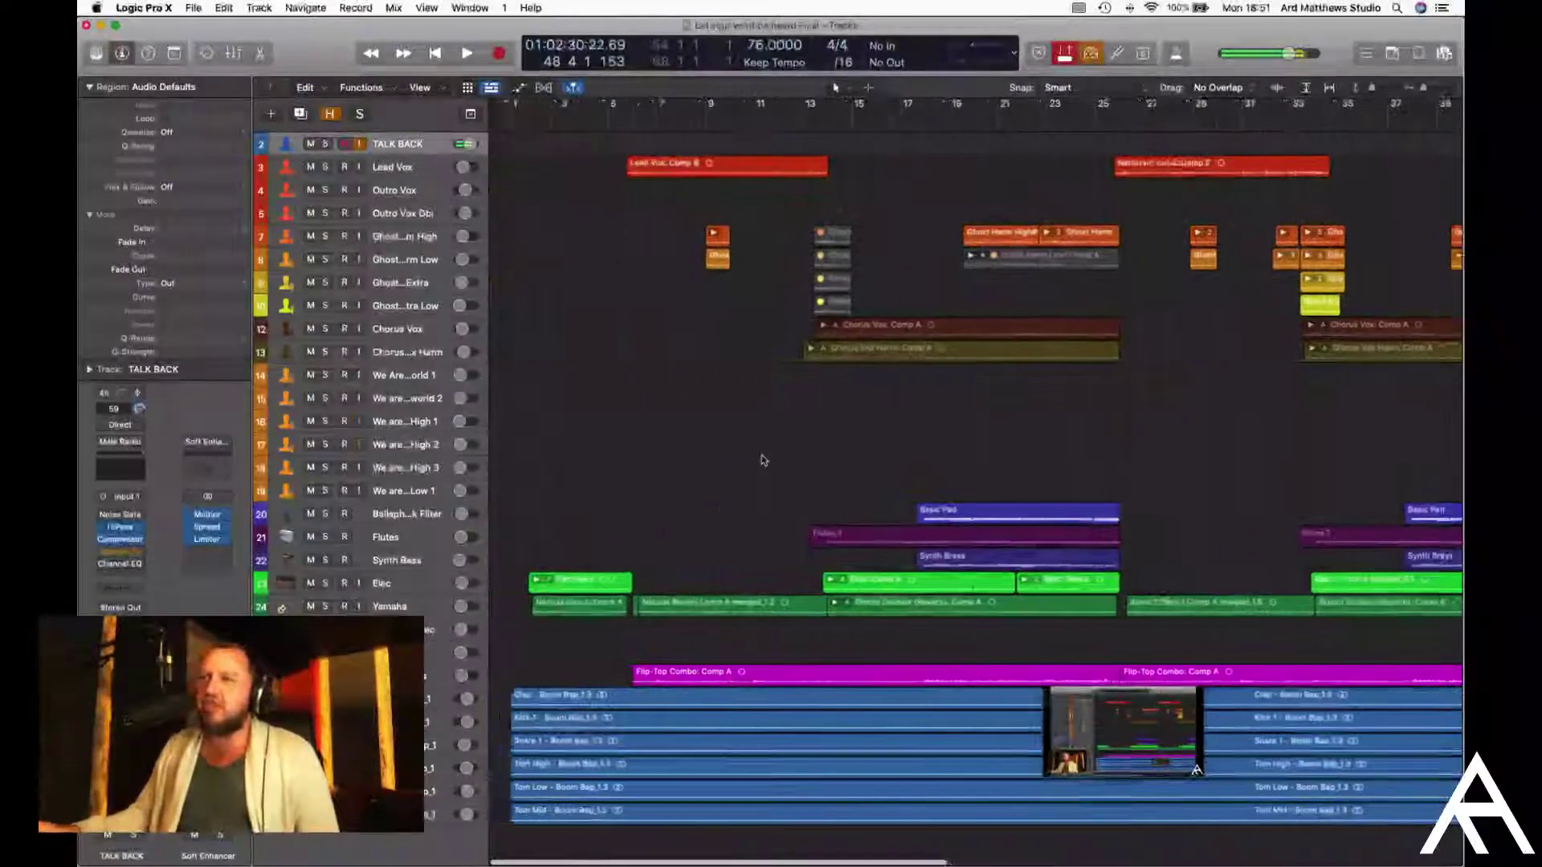
{"action": "left_click", "coordinate": [425, 169]}
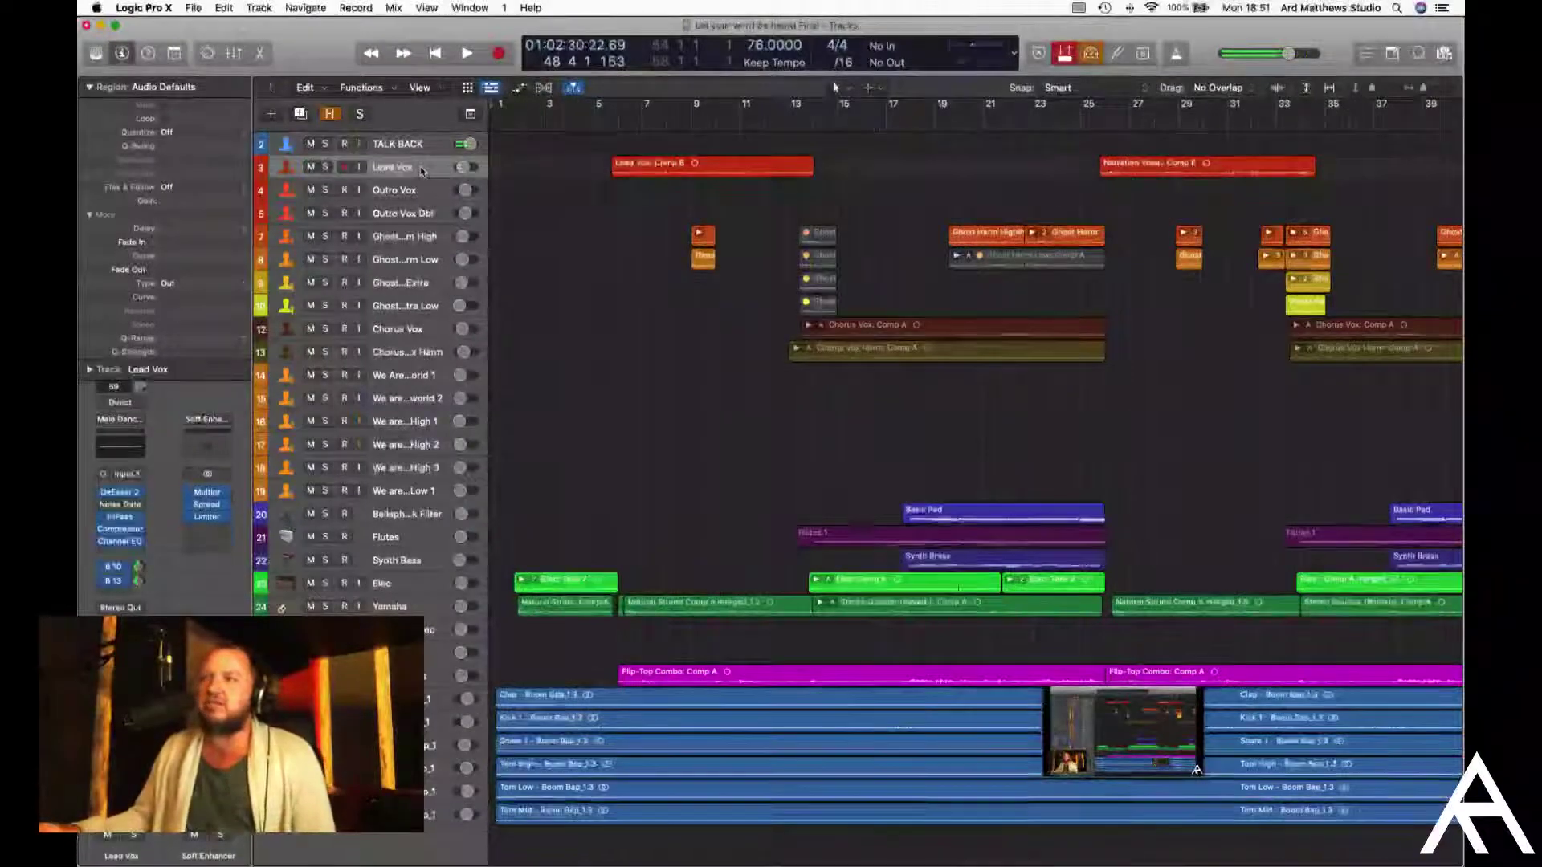
{"action": "left_click", "coordinate": [396, 147]}
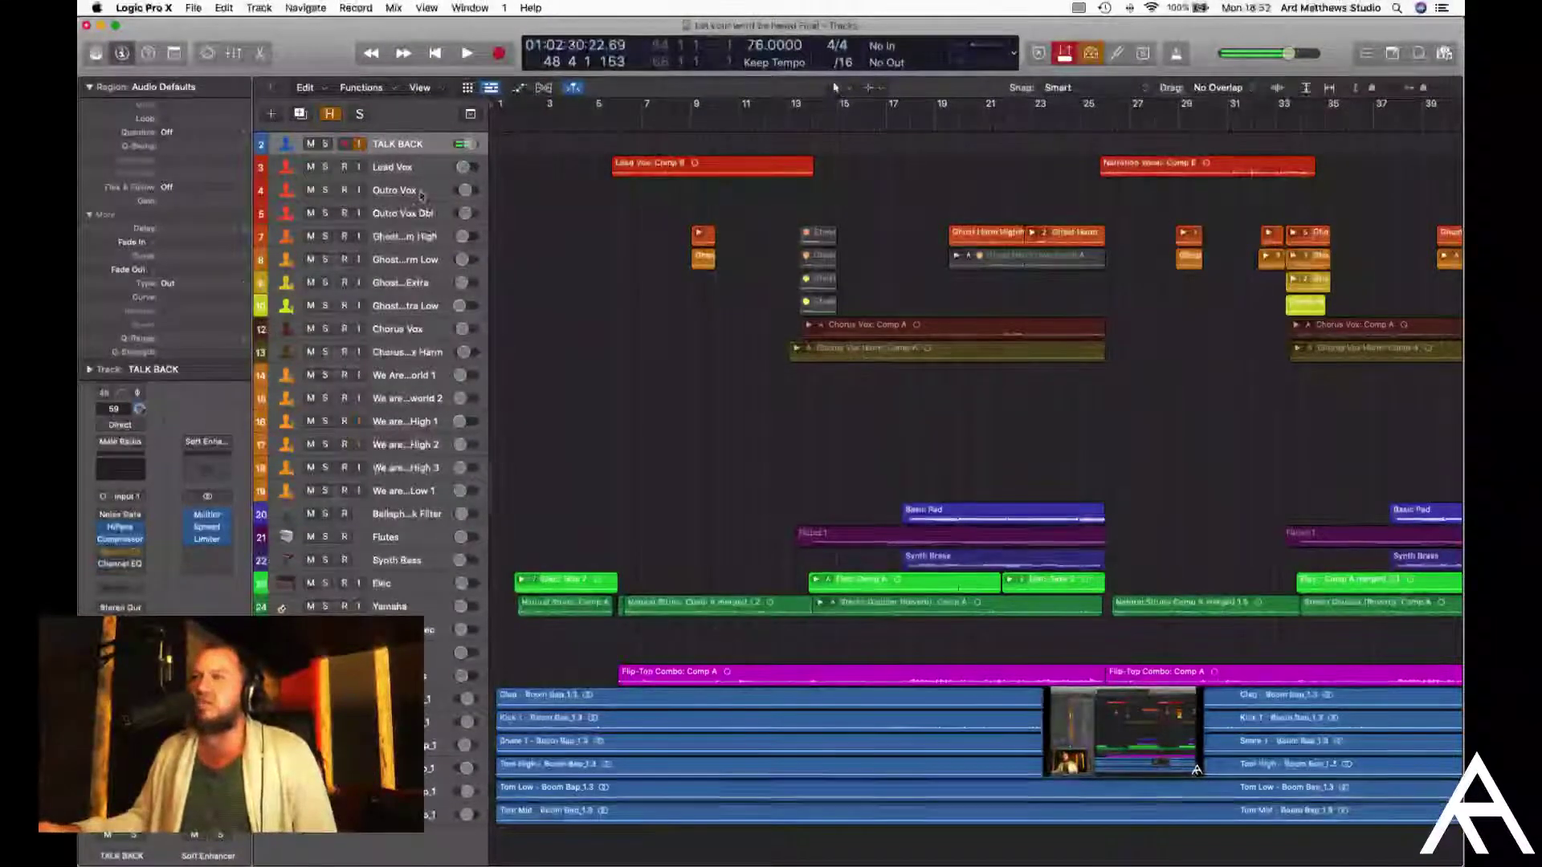
Bring up the export option for saving all tracks as audio files and close it without exporting
{"action": "left_click", "coordinate": [193, 8]}
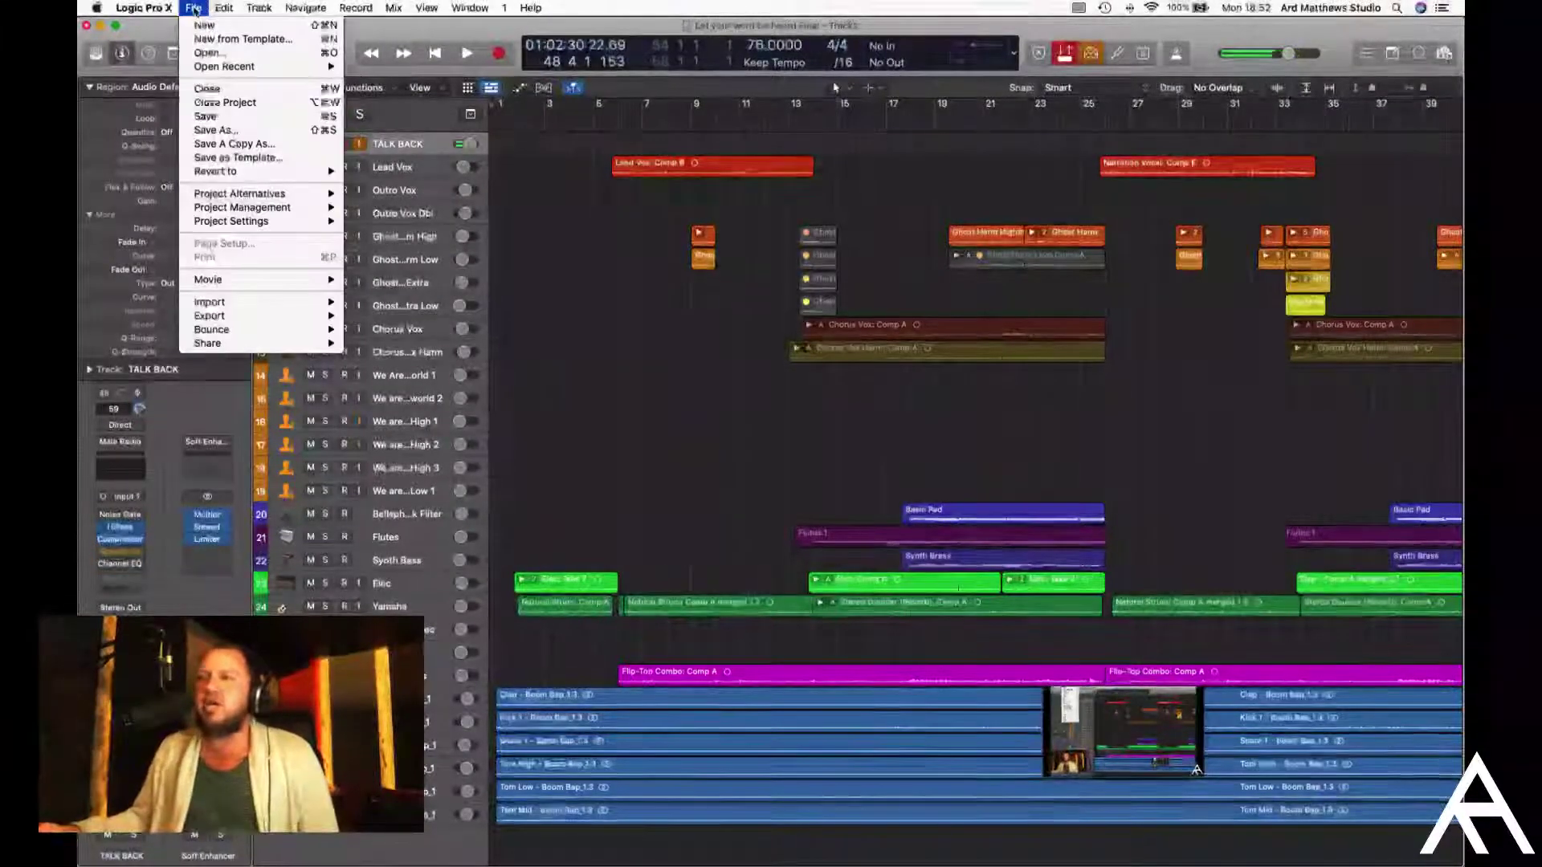
{"action": "mouse_move", "coordinate": [252, 321]}
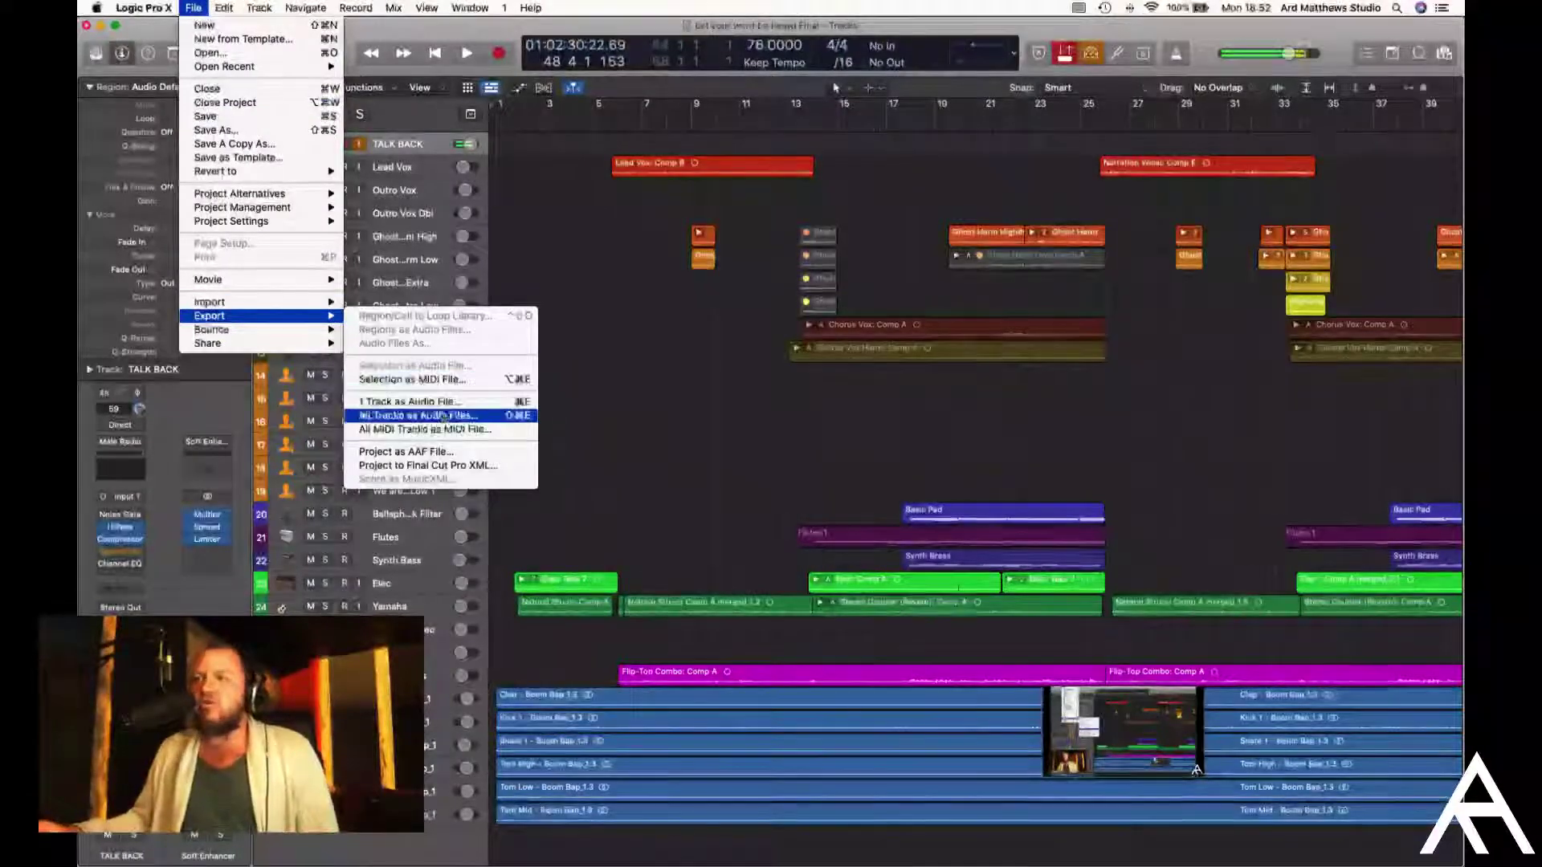
{"action": "left_click", "coordinate": [560, 193]}
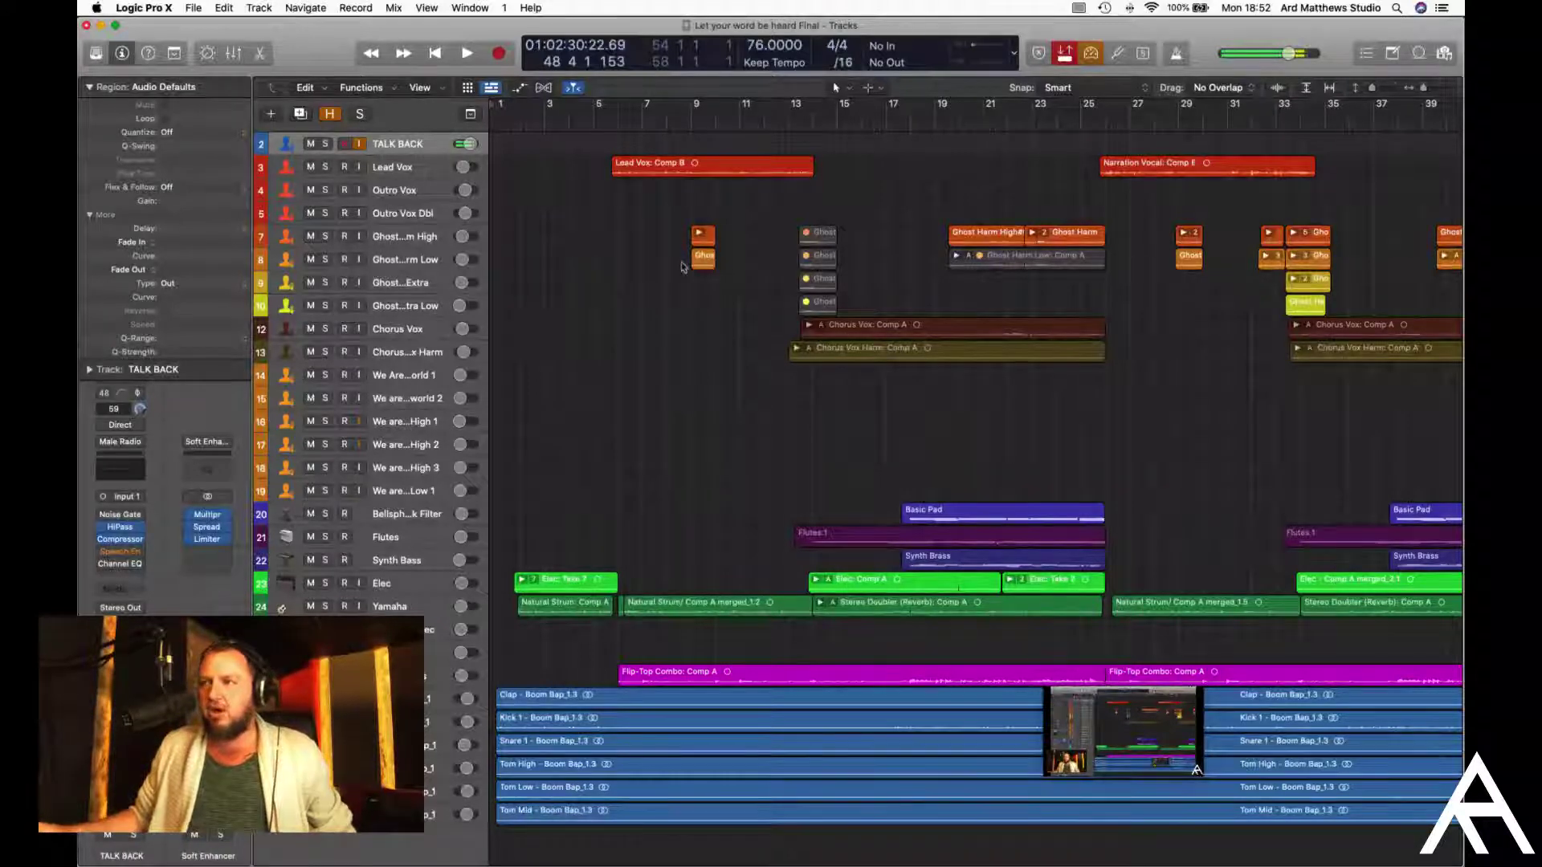
Fit the full length of the song and all of its tracks into the arrangement view
{"action": "scroll", "coordinate": [686, 429], "scroll_direction": "right", "scroll_amount": 3}
{"action": "scroll", "coordinate": [686, 430], "scroll_direction": "left", "scroll_amount": 3}
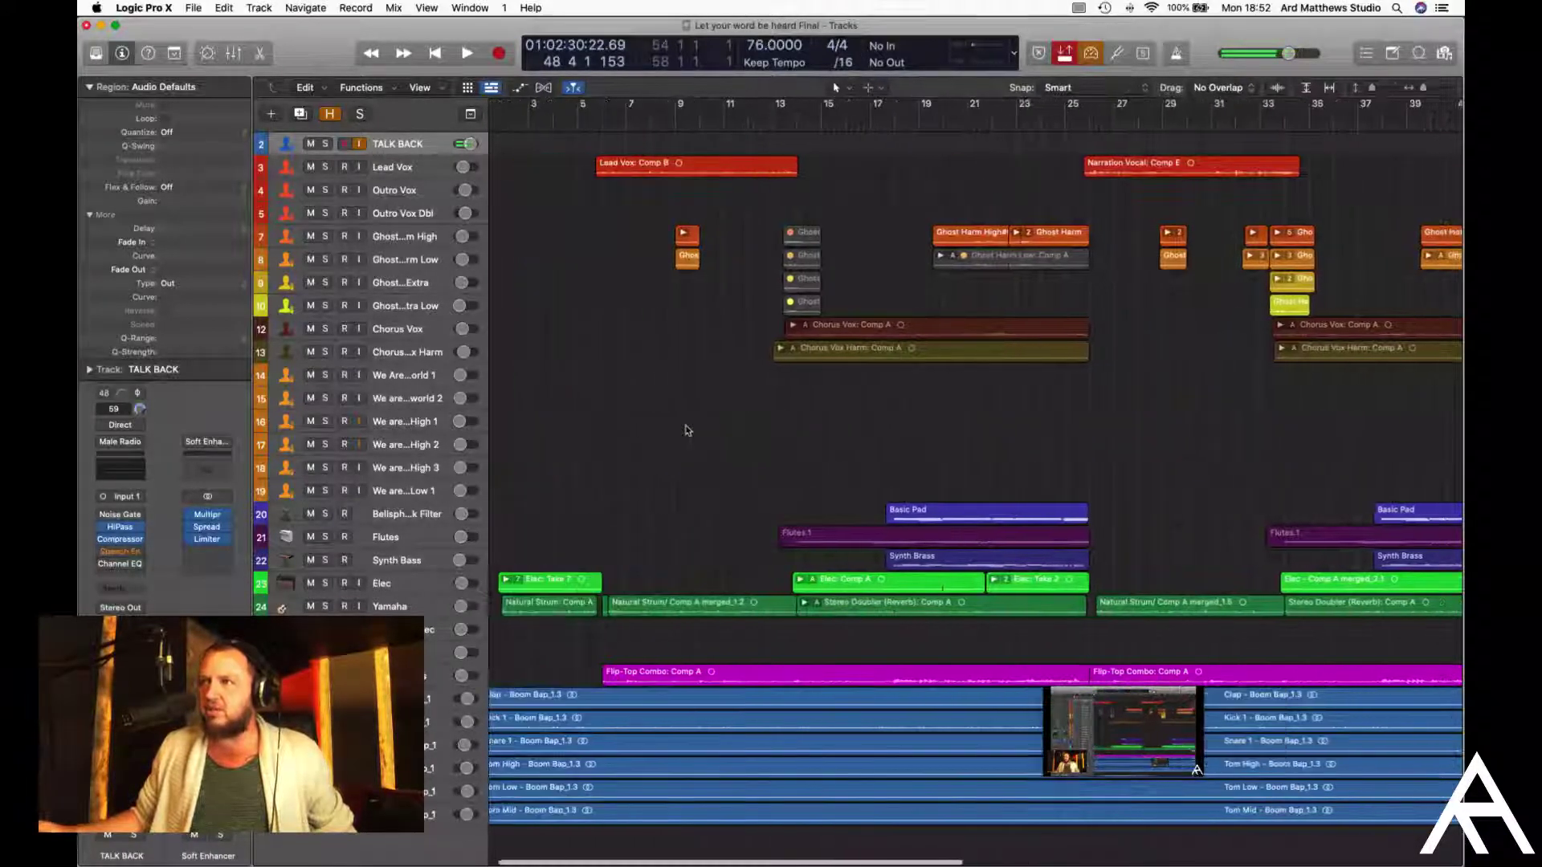
{"action": "left_click", "coordinate": [1306, 89]}
{"action": "left_click", "coordinate": [1328, 89]}
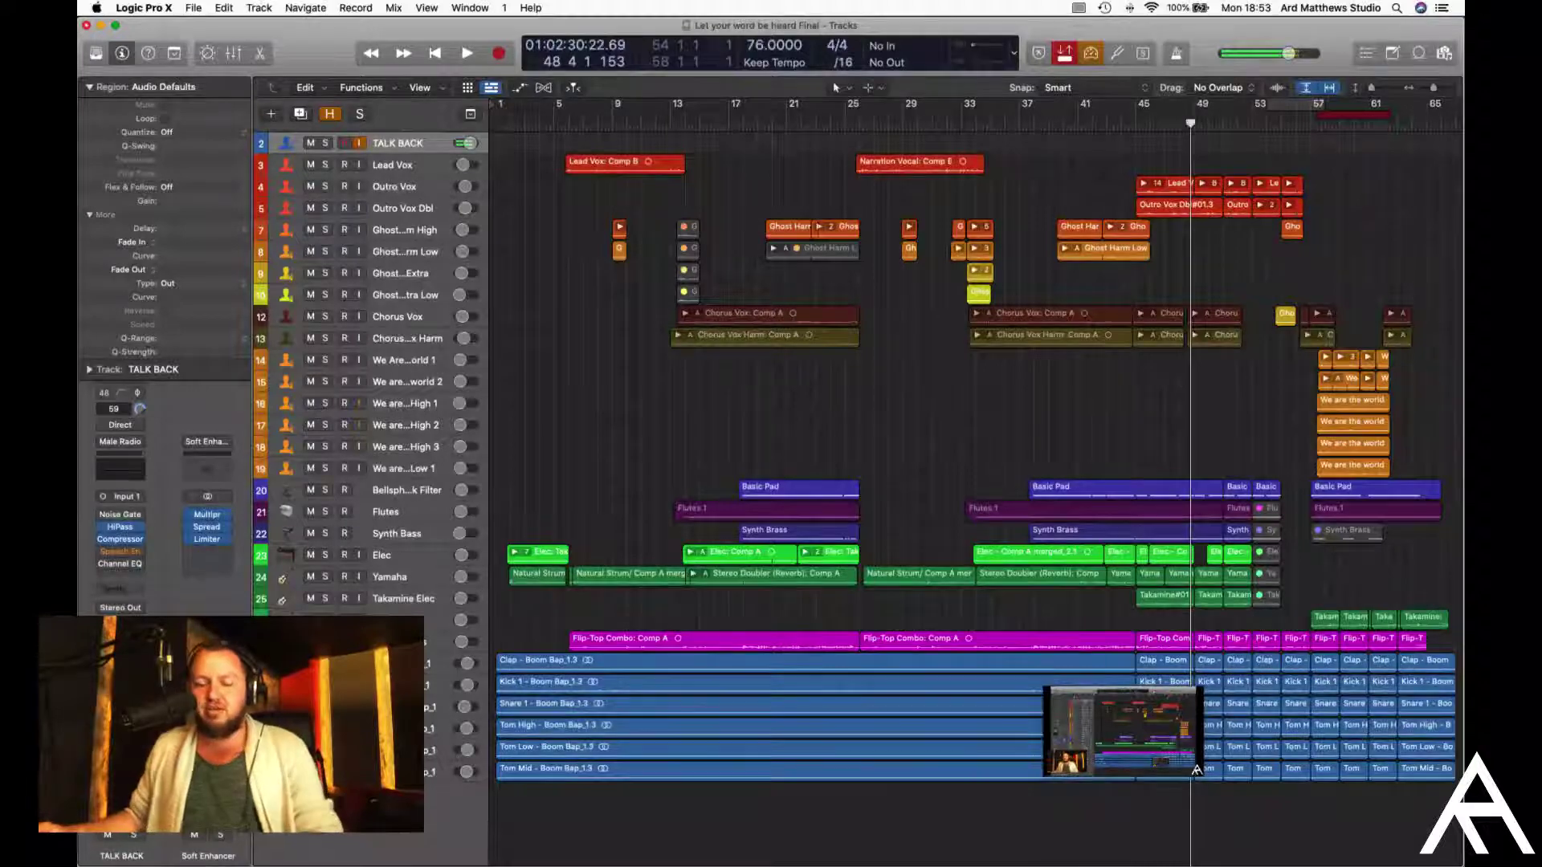
Switch to the lyrics in Notes, move and enlarge the window over the arrangement, and show the start of the note
{"action": "key", "text": "super+Tab"}
{"action": "key", "text": "super+Tab"}
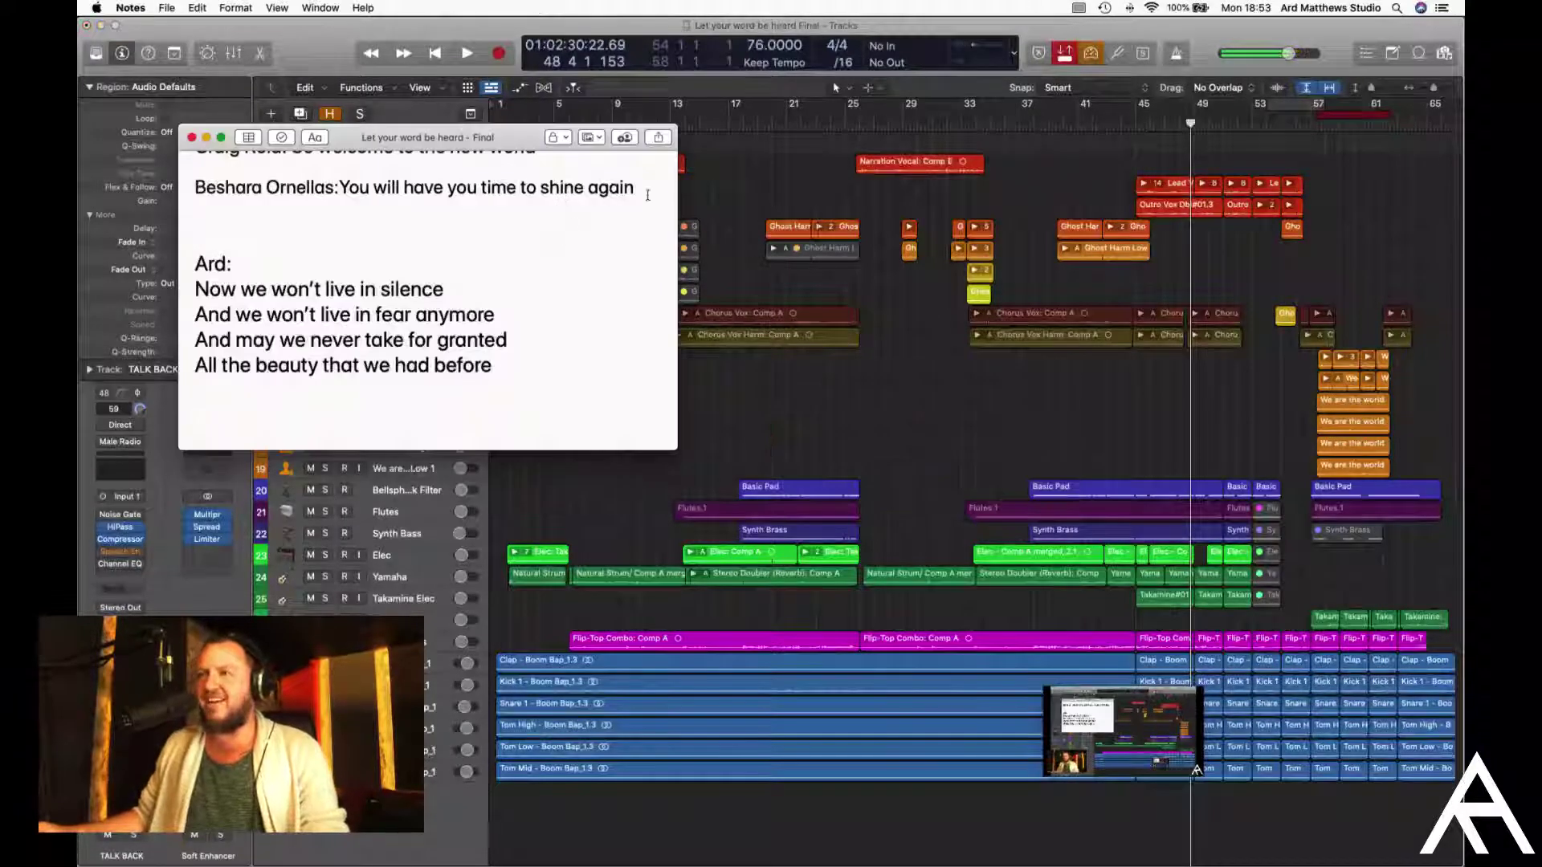
{"action": "left_click_drag", "start_coordinate": [444, 139], "coordinate": [522, 32]}
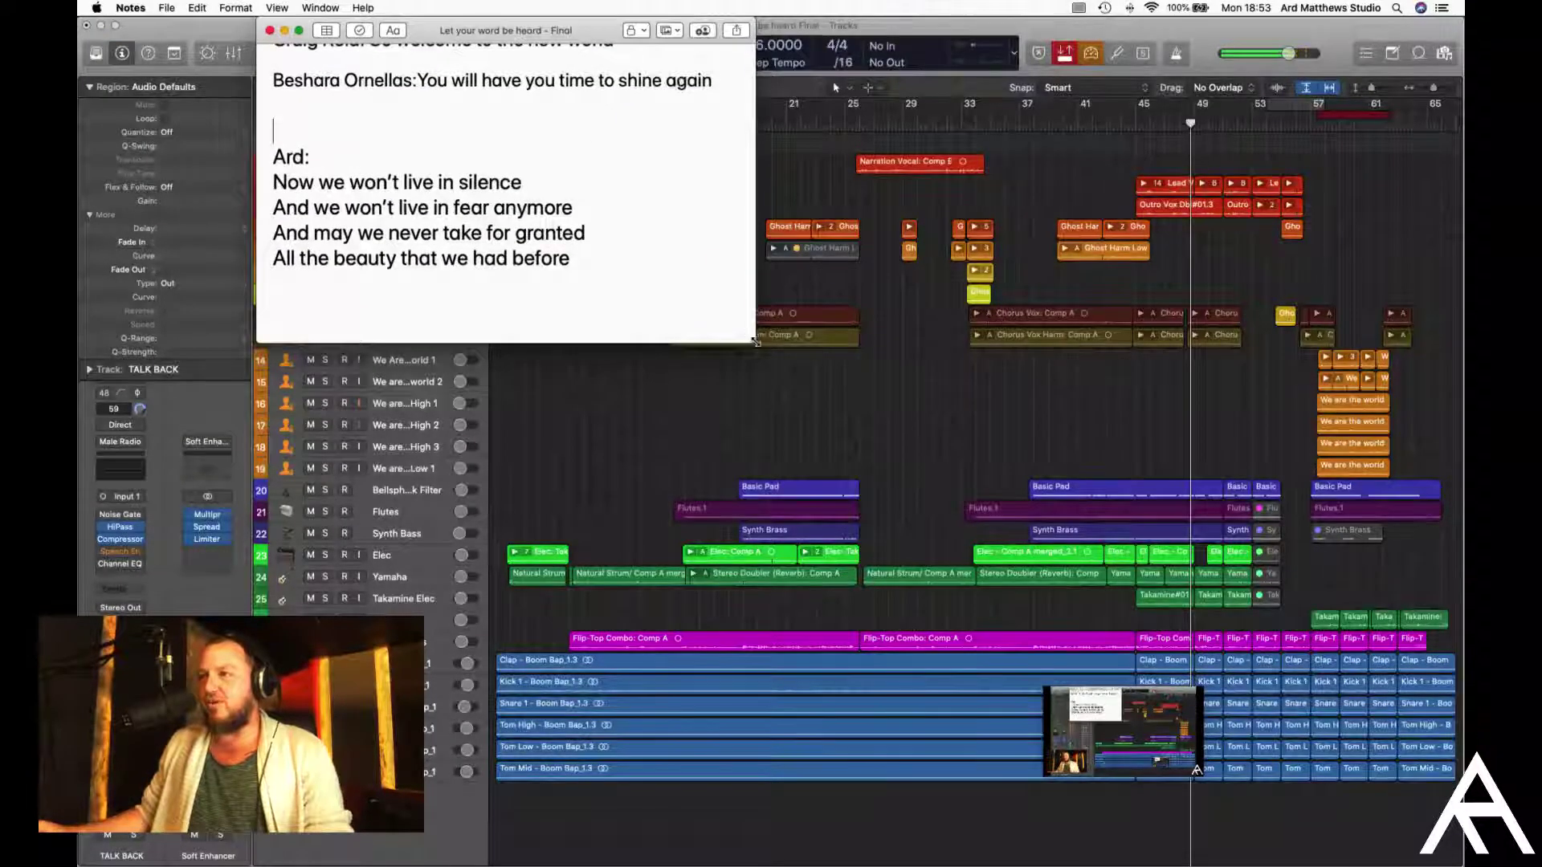
{"action": "left_click_drag", "start_coordinate": [754, 342], "coordinate": [858, 753]}
{"action": "scroll", "coordinate": [702, 634], "scroll_direction": "up", "scroll_amount": 10}
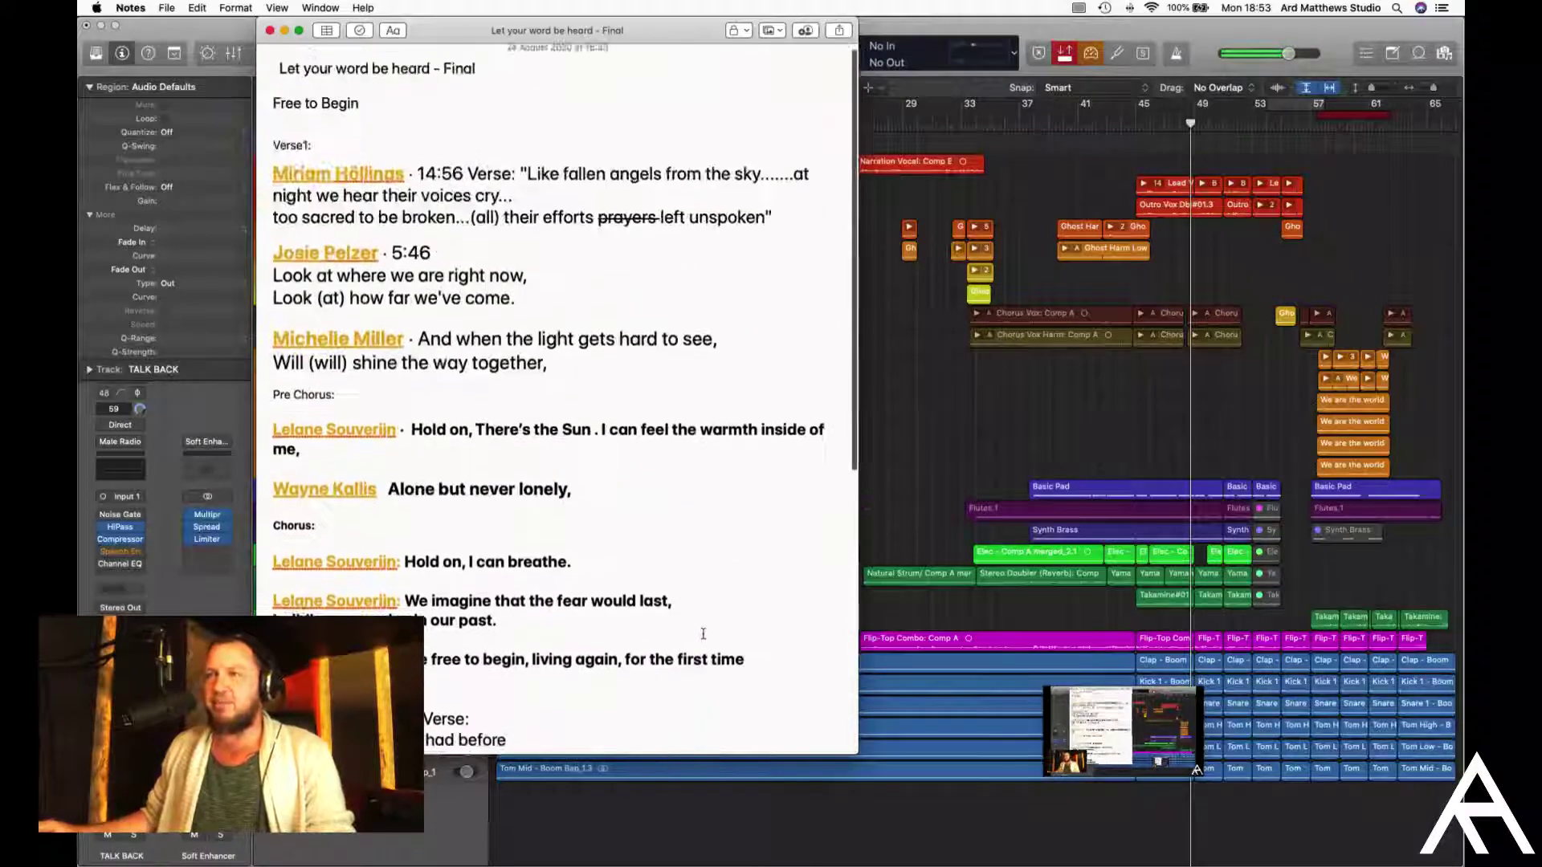
{"action": "scroll", "coordinate": [703, 634], "scroll_direction": "up", "scroll_amount": 1}
Read down to the 2nd verse and add a space after the comma in "Fearless,brave"
{"action": "scroll", "coordinate": [315, 271], "scroll_direction": "down", "scroll_amount": 5}
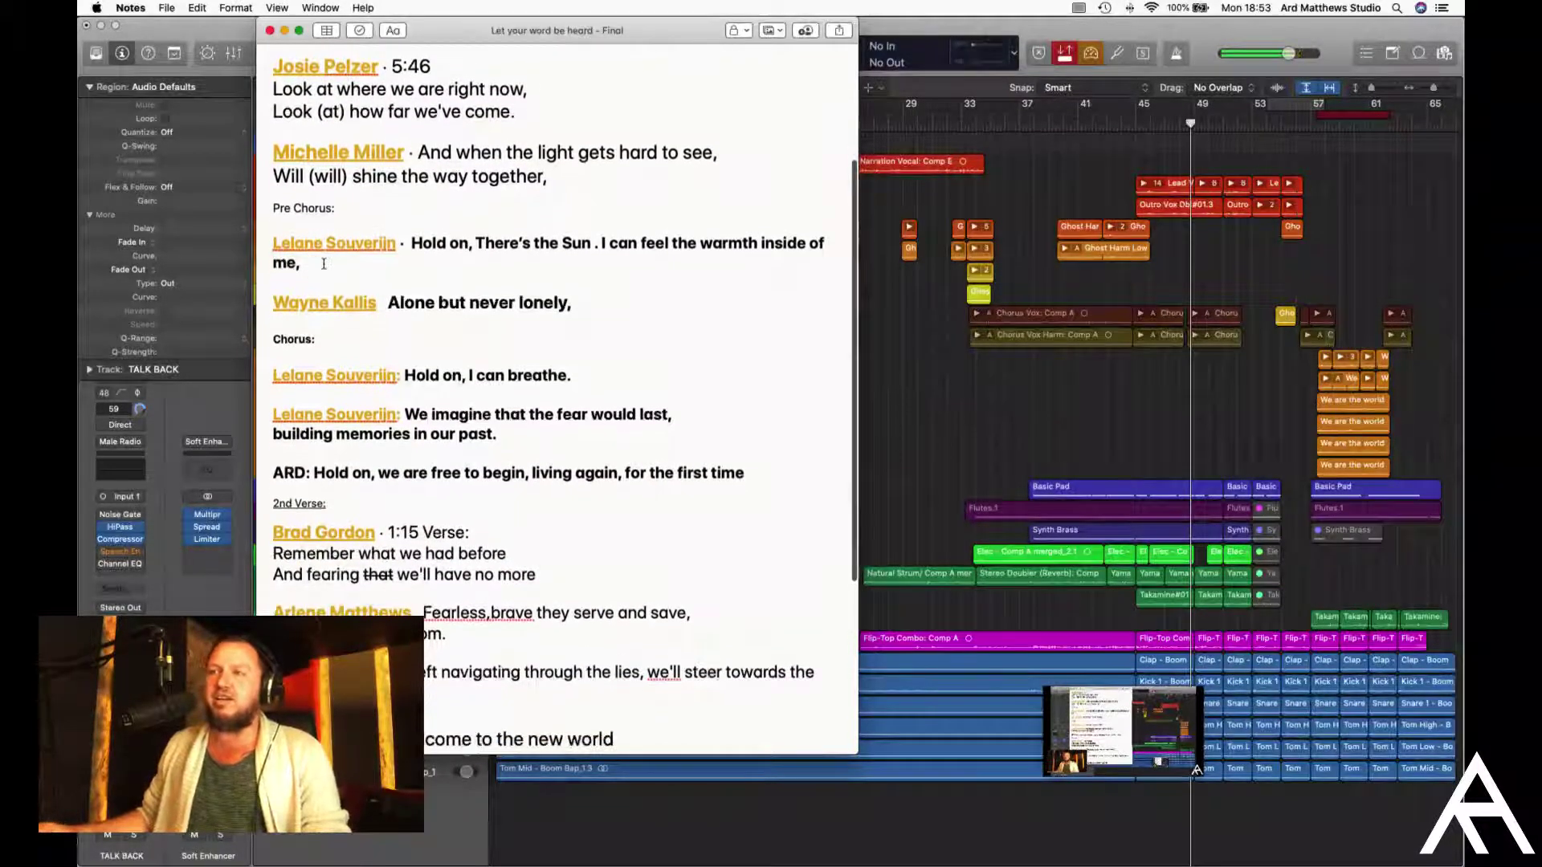
{"action": "scroll", "coordinate": [322, 297], "scroll_direction": "down", "scroll_amount": 2}
{"action": "scroll", "coordinate": [324, 301], "scroll_direction": "down", "scroll_amount": 1}
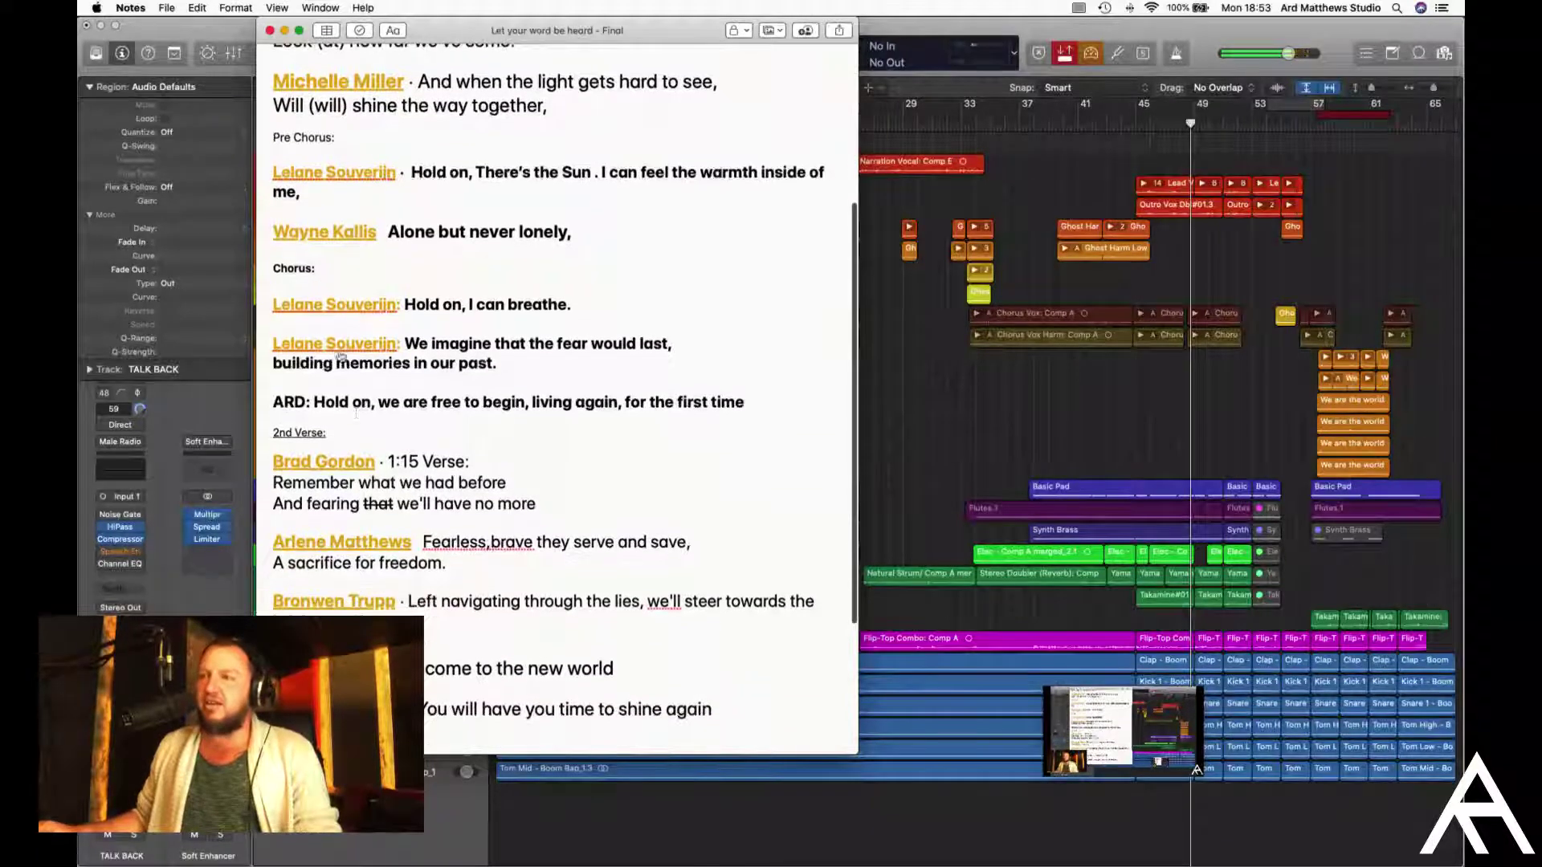
{"action": "scroll", "coordinate": [329, 456], "scroll_direction": "down", "scroll_amount": 3}
{"action": "scroll", "coordinate": [328, 456], "scroll_direction": "down", "scroll_amount": 1}
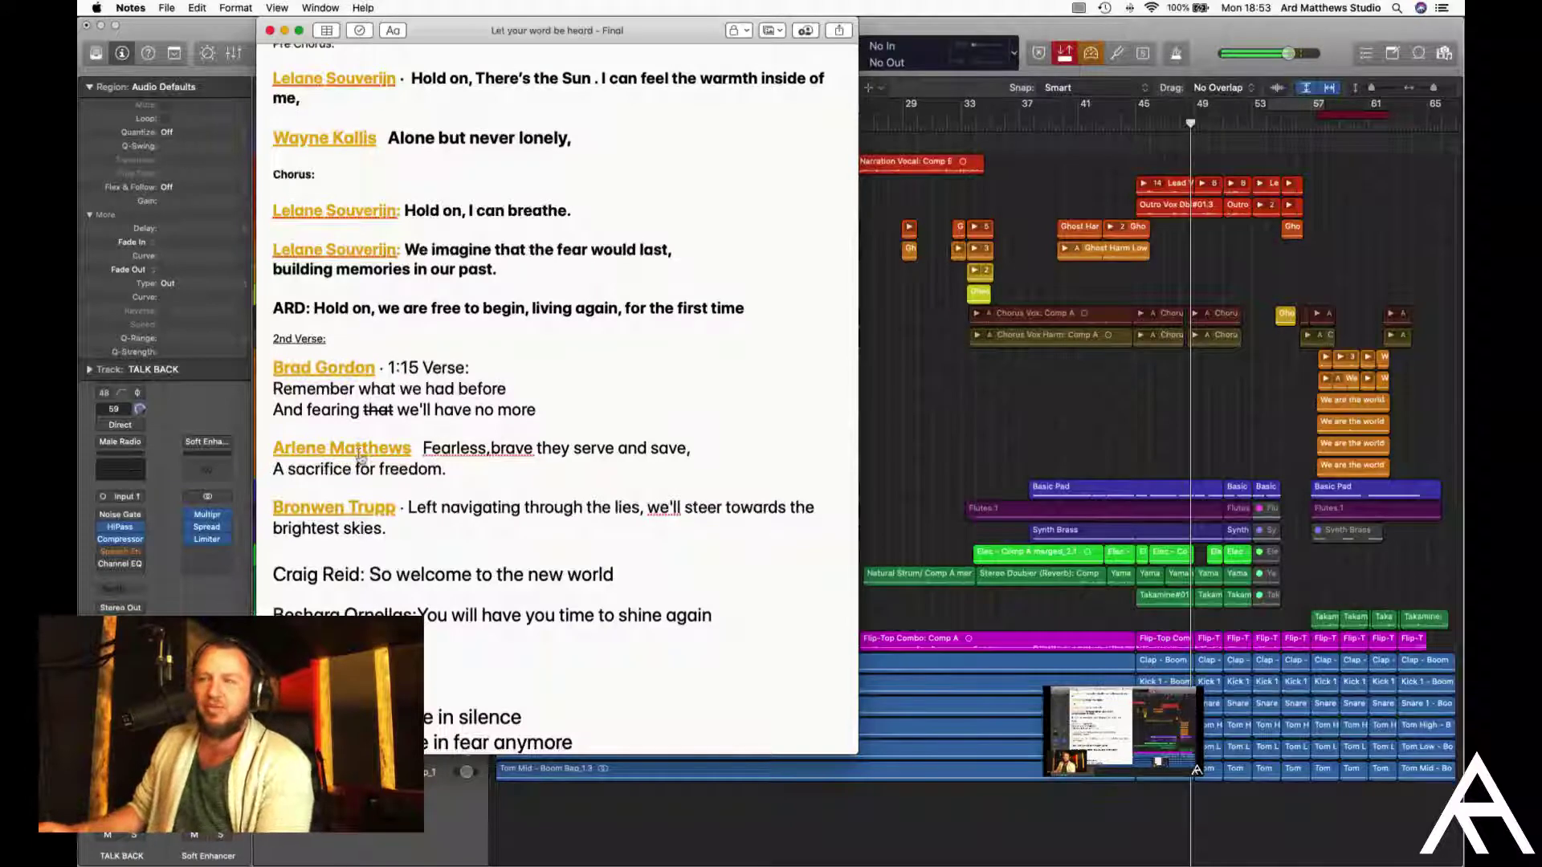
{"action": "left_click", "coordinate": [492, 448]}
Review the remaining lyrics, highlight the "Now we won't live in silence" verse, clear the selection and return to Logic Pro X
{"action": "scroll", "coordinate": [366, 504], "scroll_direction": "down", "scroll_amount": 2}
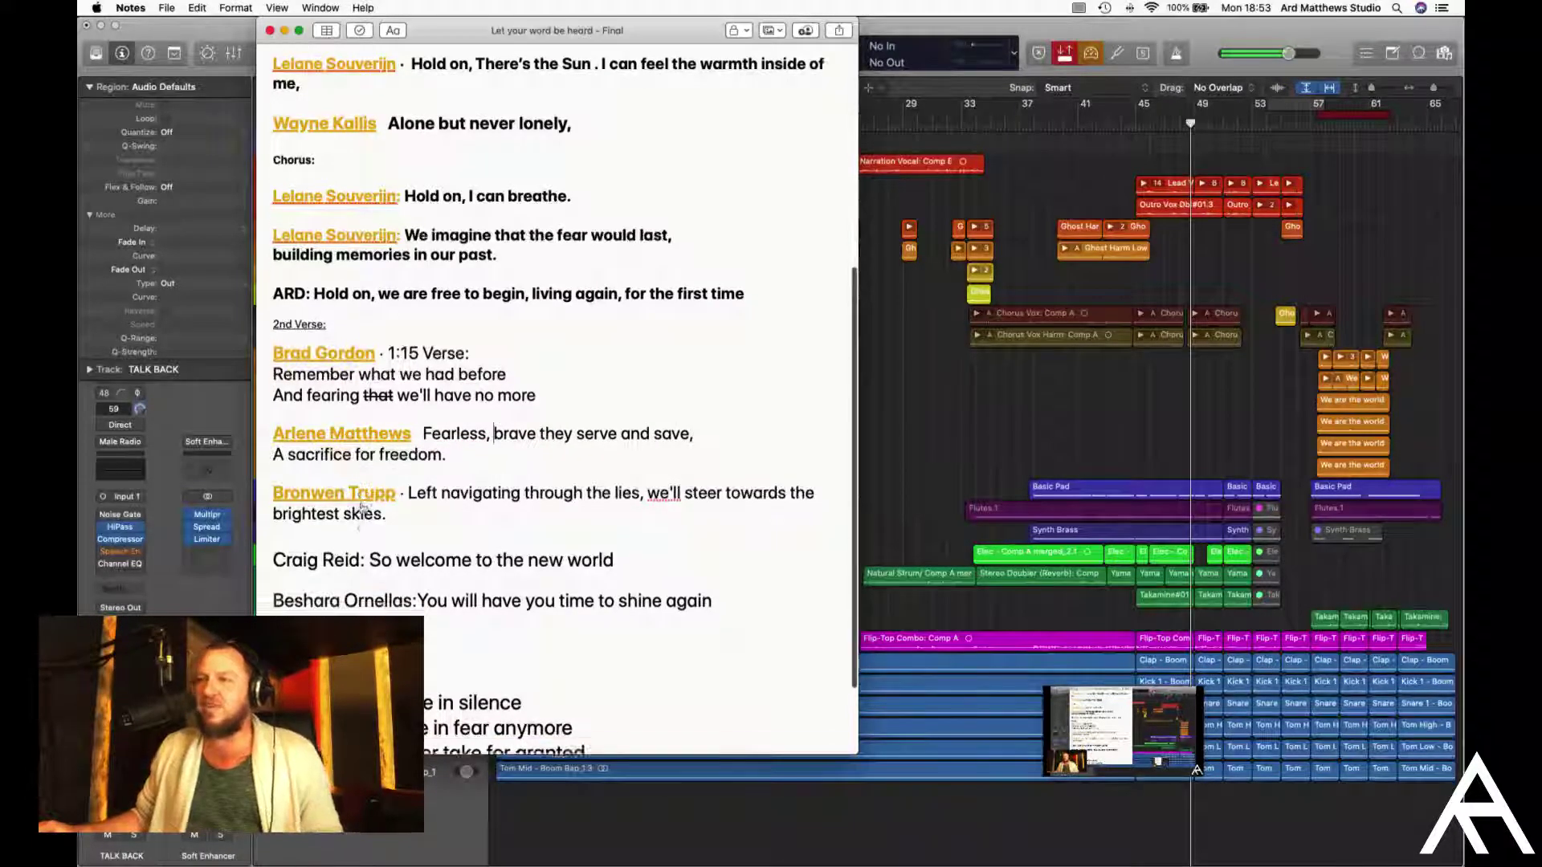
{"action": "scroll", "coordinate": [366, 501], "scroll_direction": "down", "scroll_amount": 1}
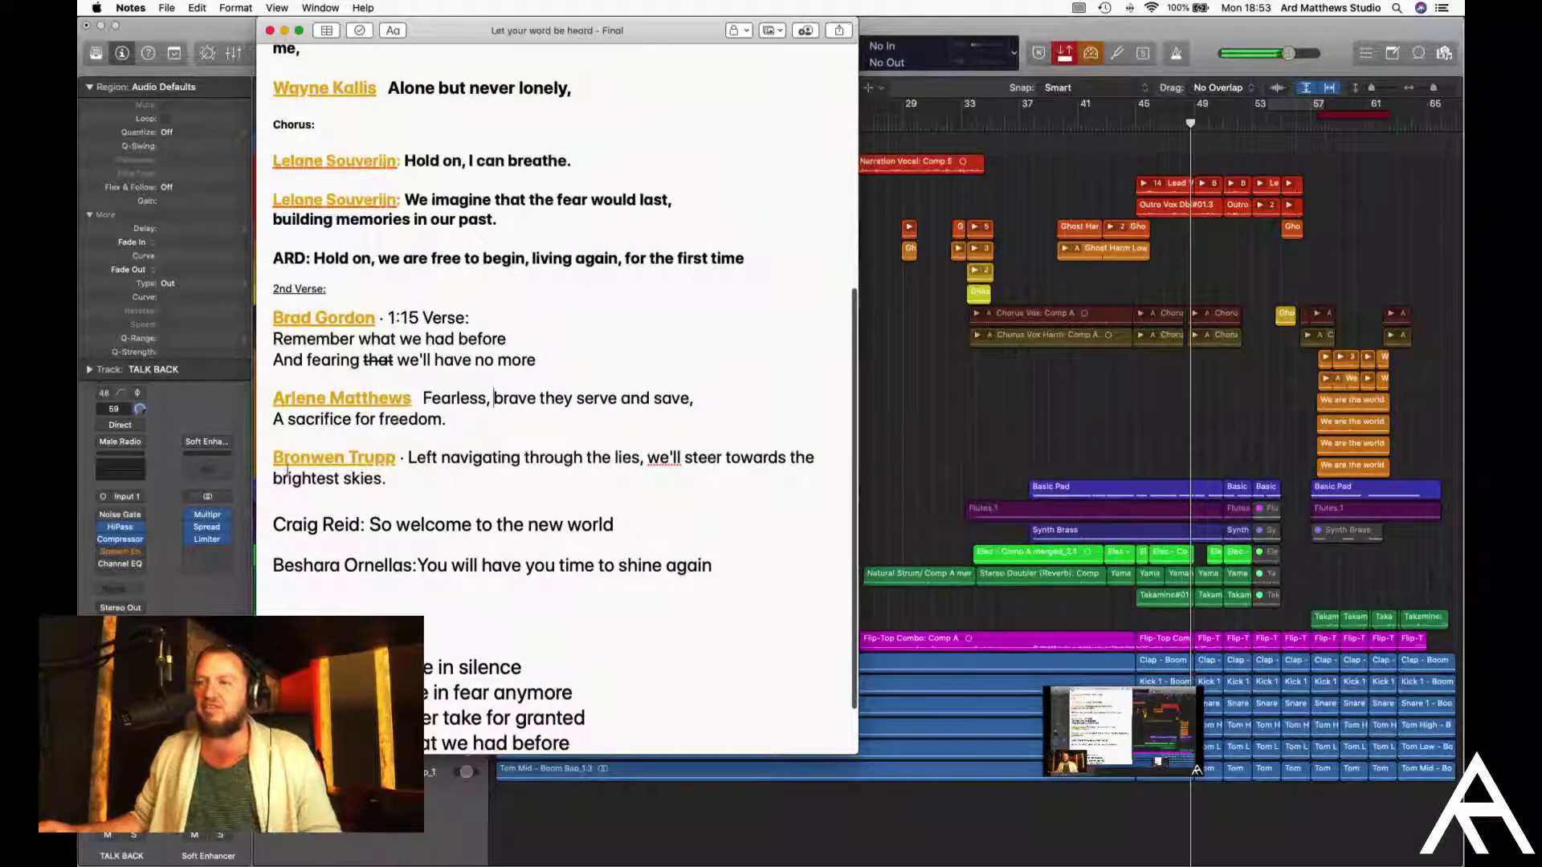
{"action": "scroll", "coordinate": [296, 479], "scroll_direction": "down", "scroll_amount": 4}
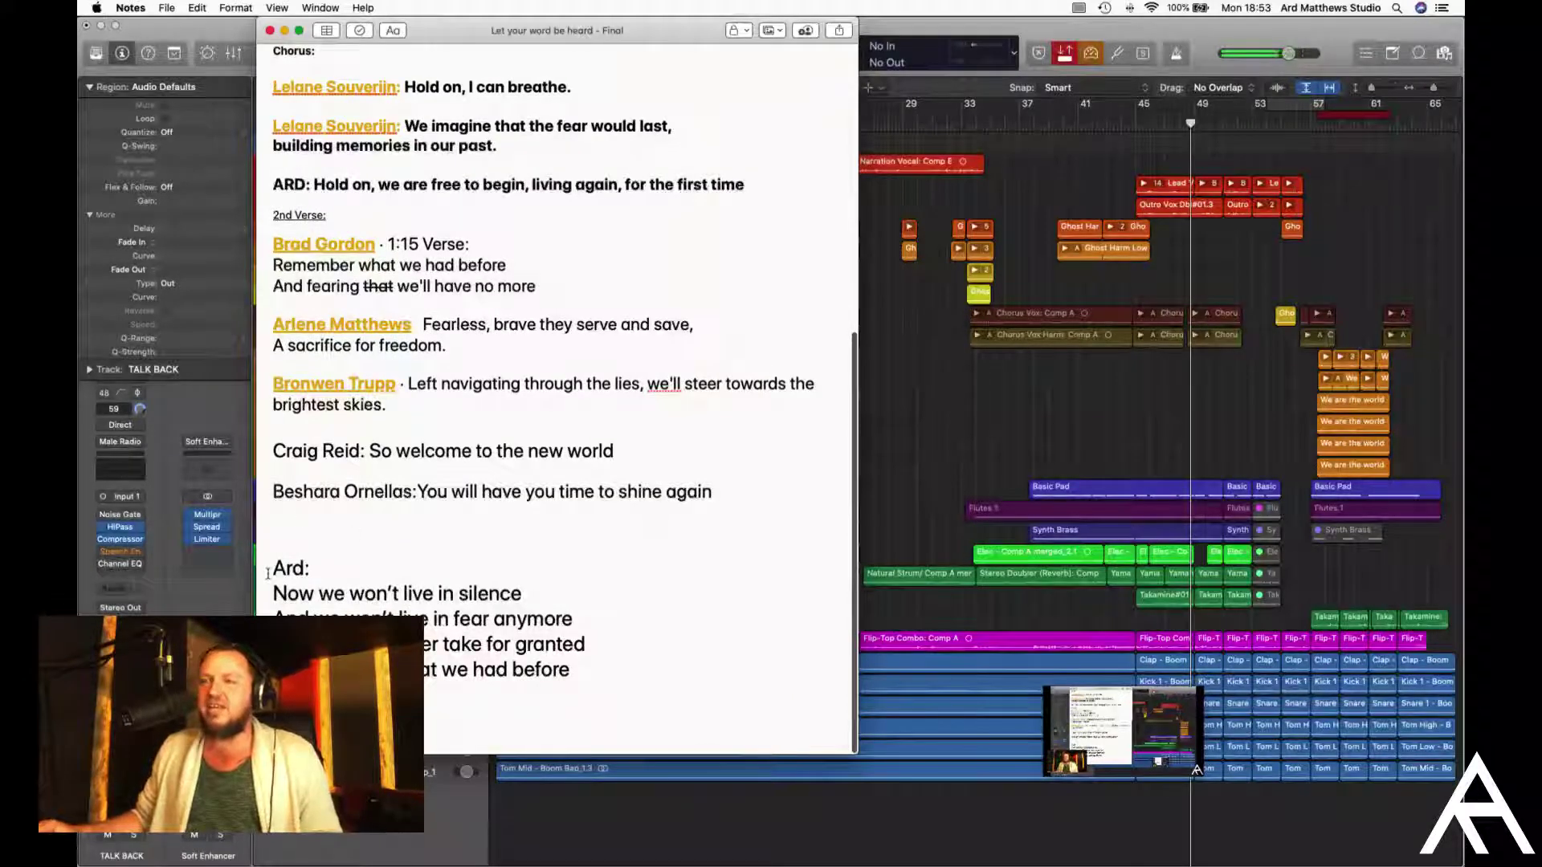
{"action": "left_click_drag", "start_coordinate": [272, 567], "coordinate": [578, 674]}
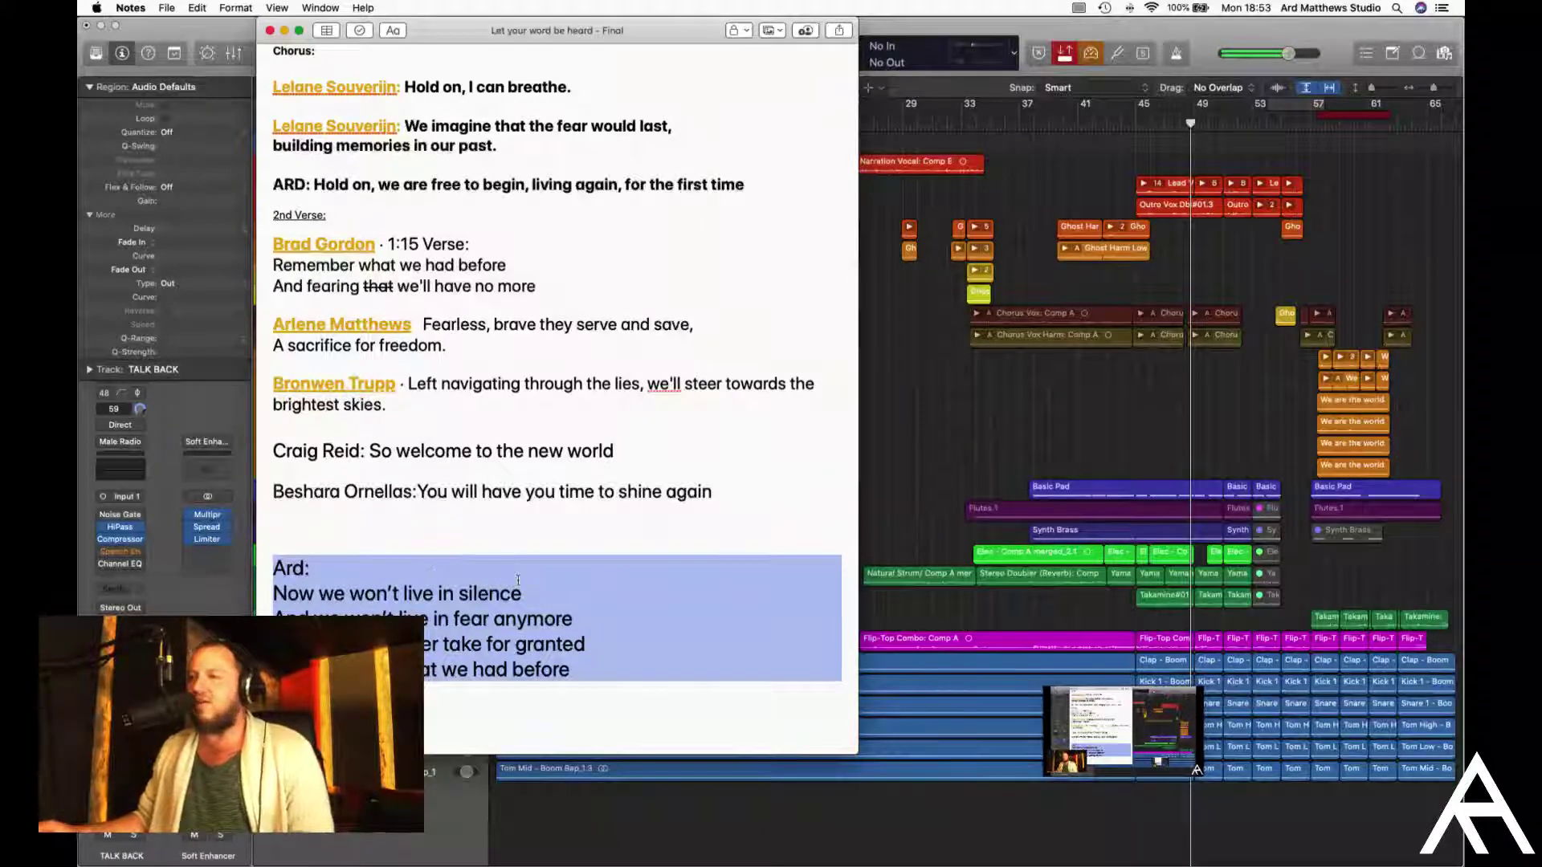
{"action": "left_click", "coordinate": [534, 523]}
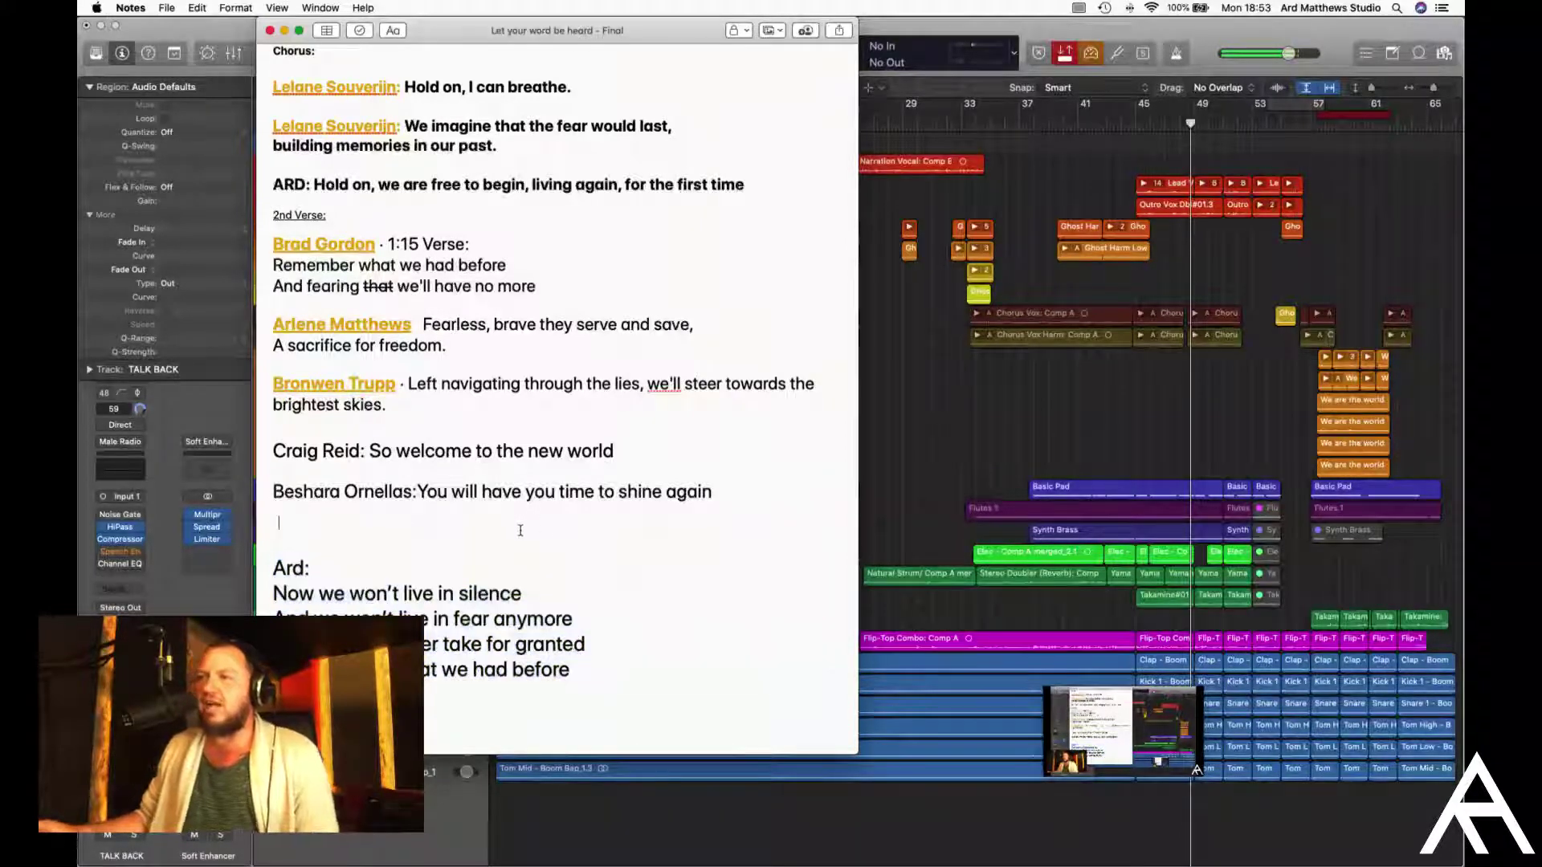
{"action": "left_click", "coordinate": [894, 291]}
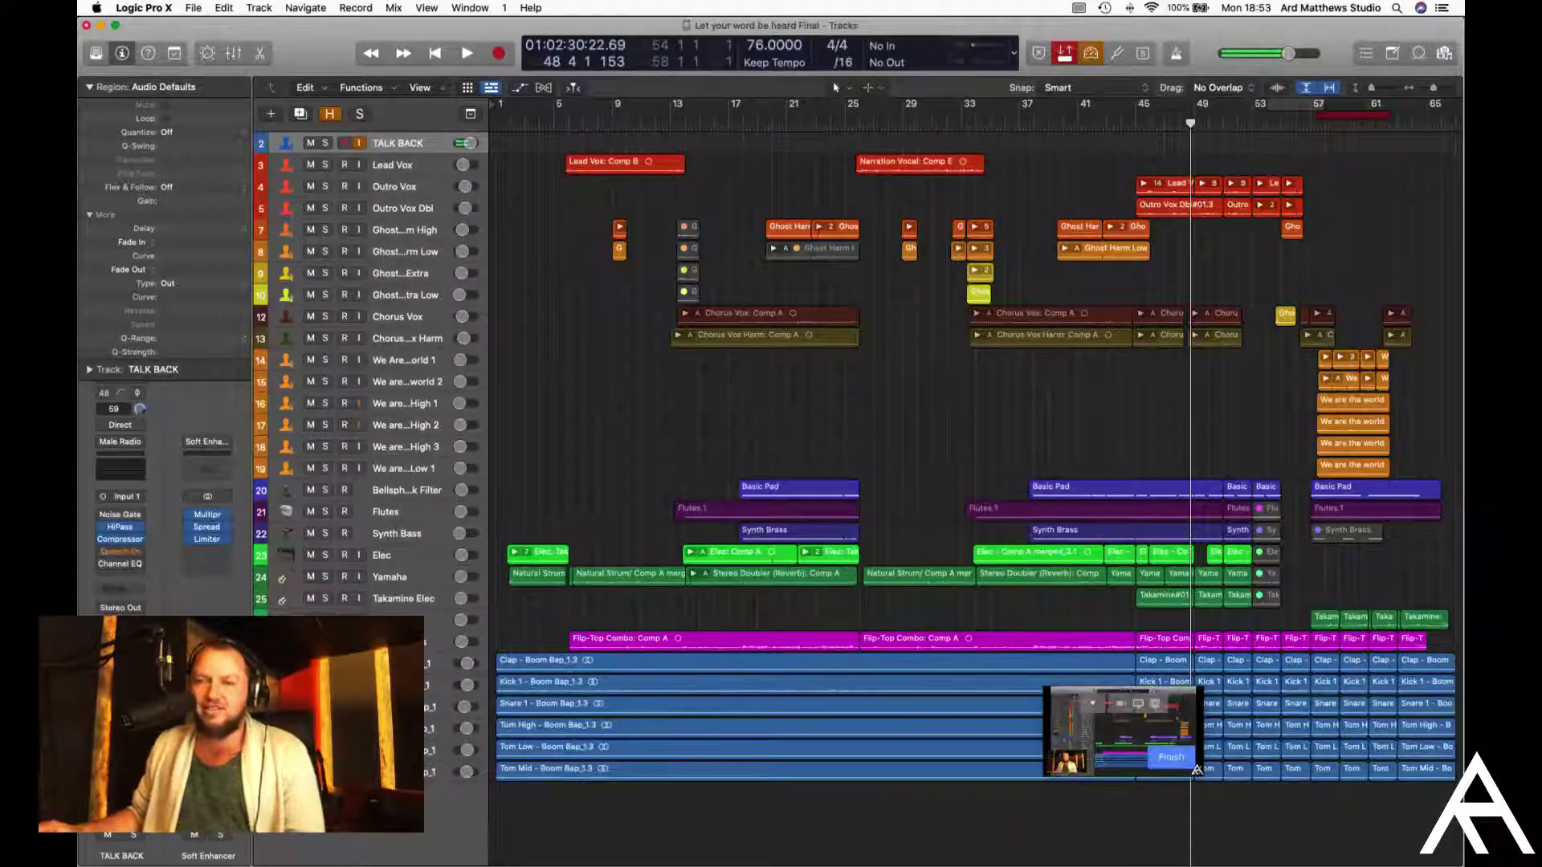